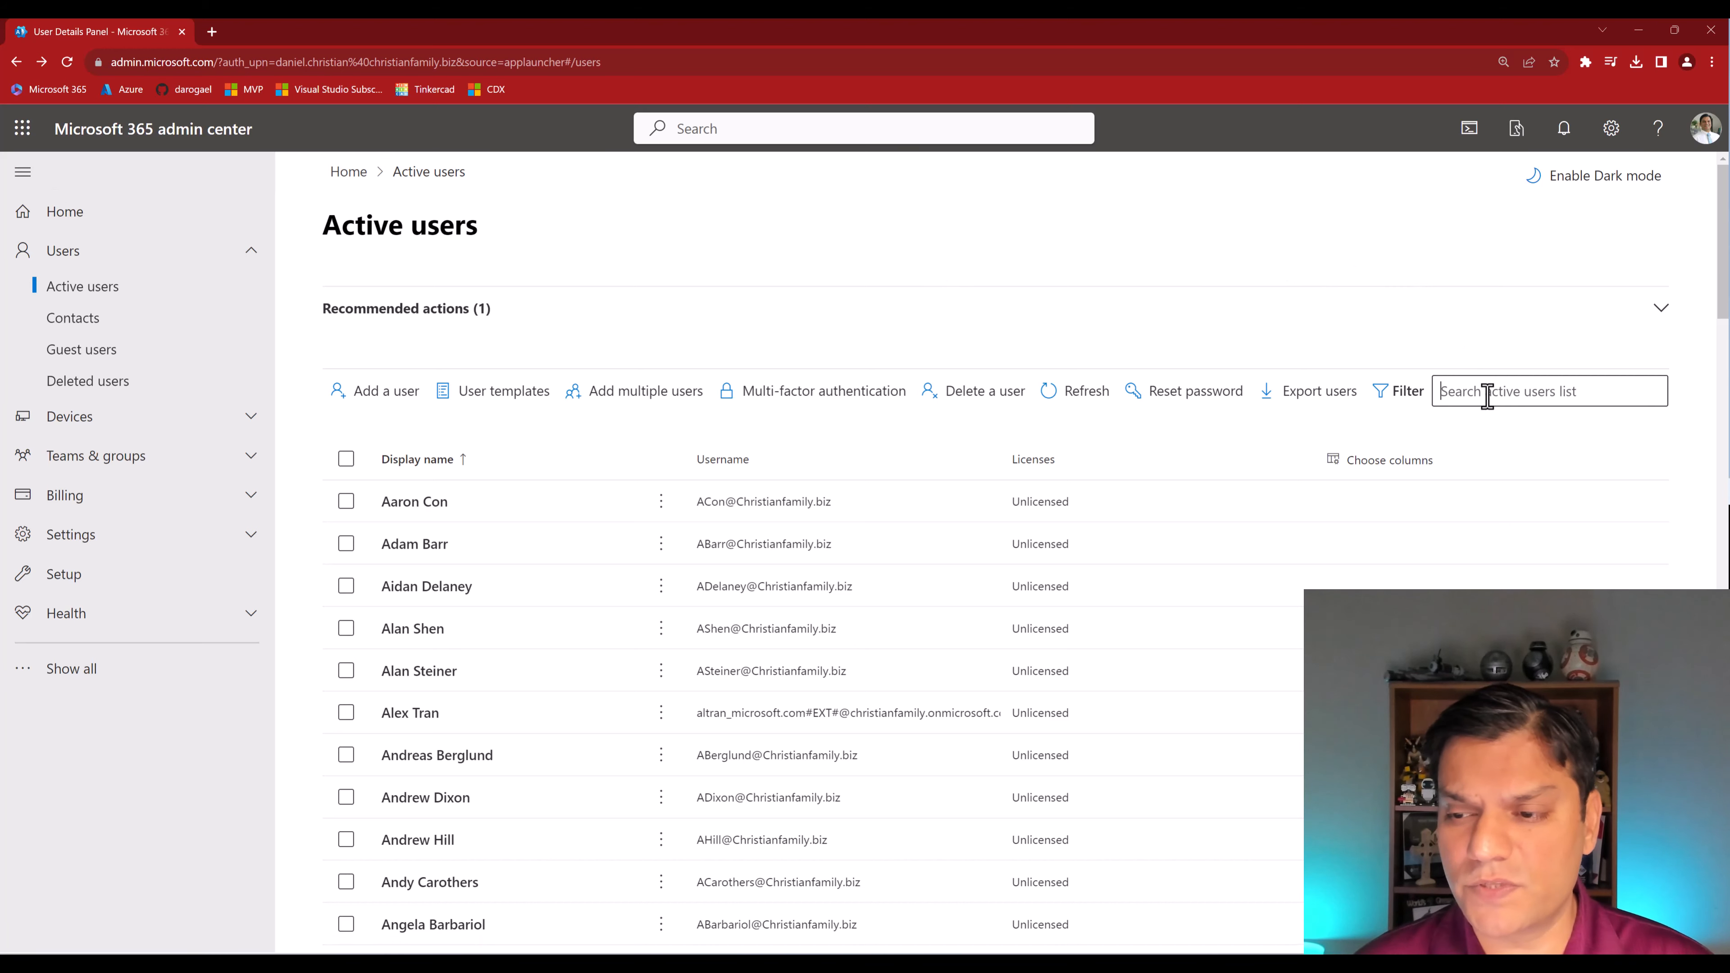
Step: Filter the active users by the pulse recipient's name and open their details
text(rosan)
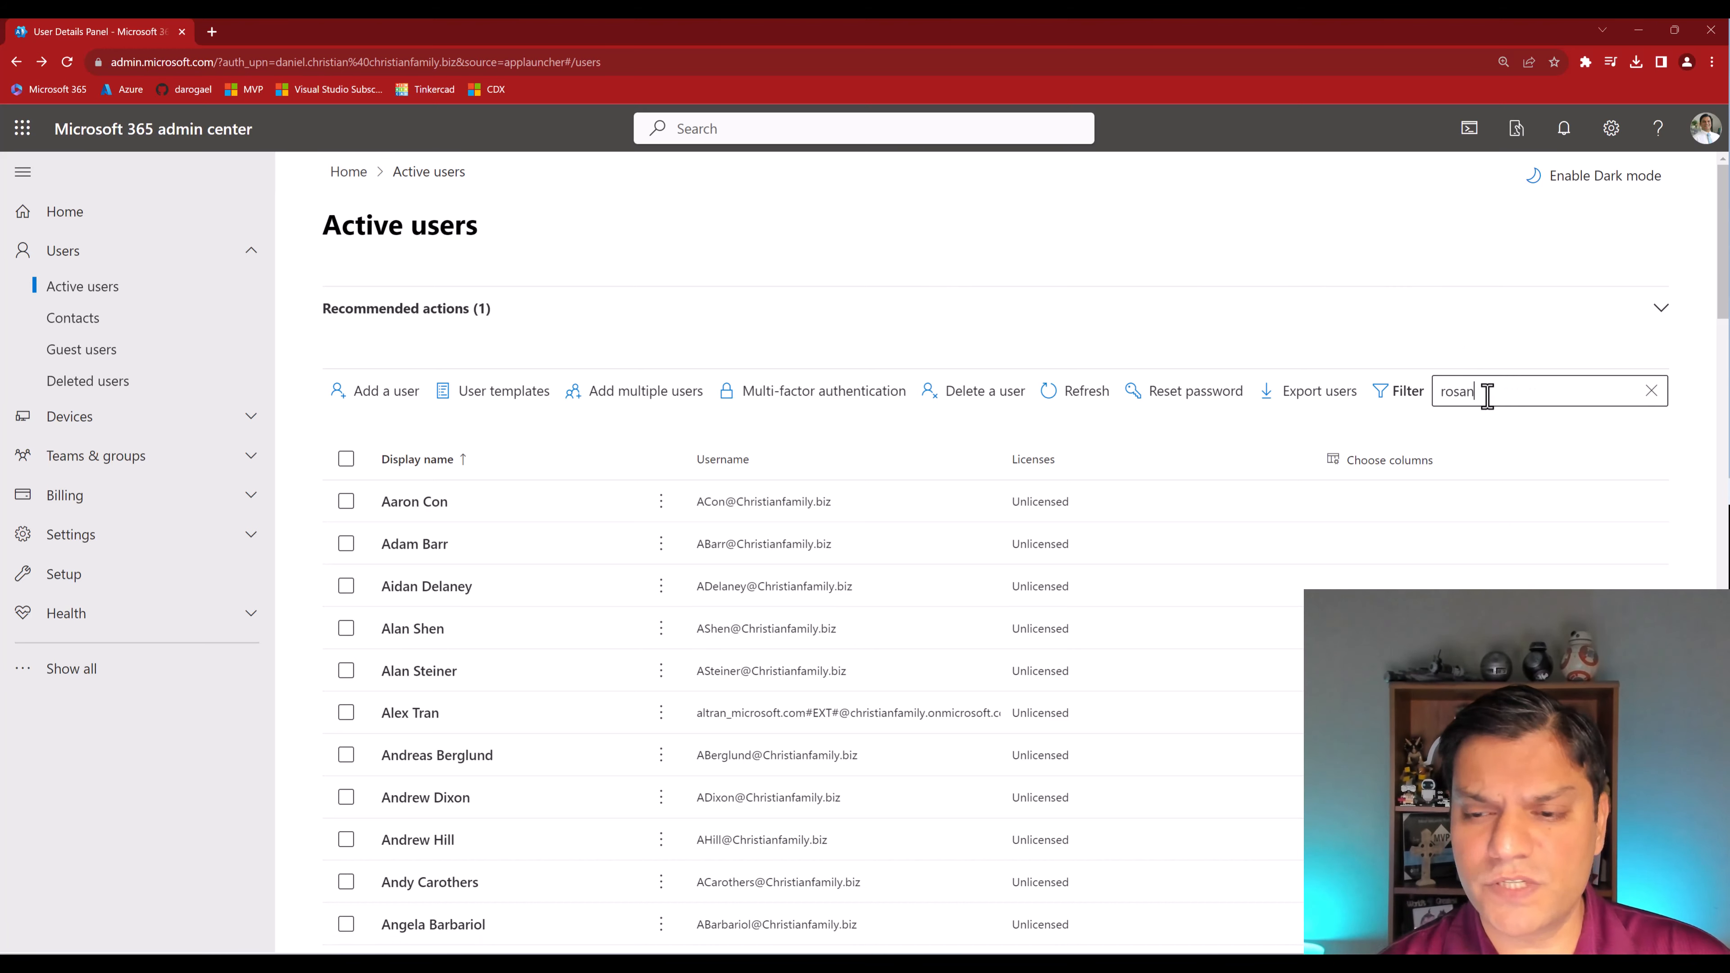
key(Return)
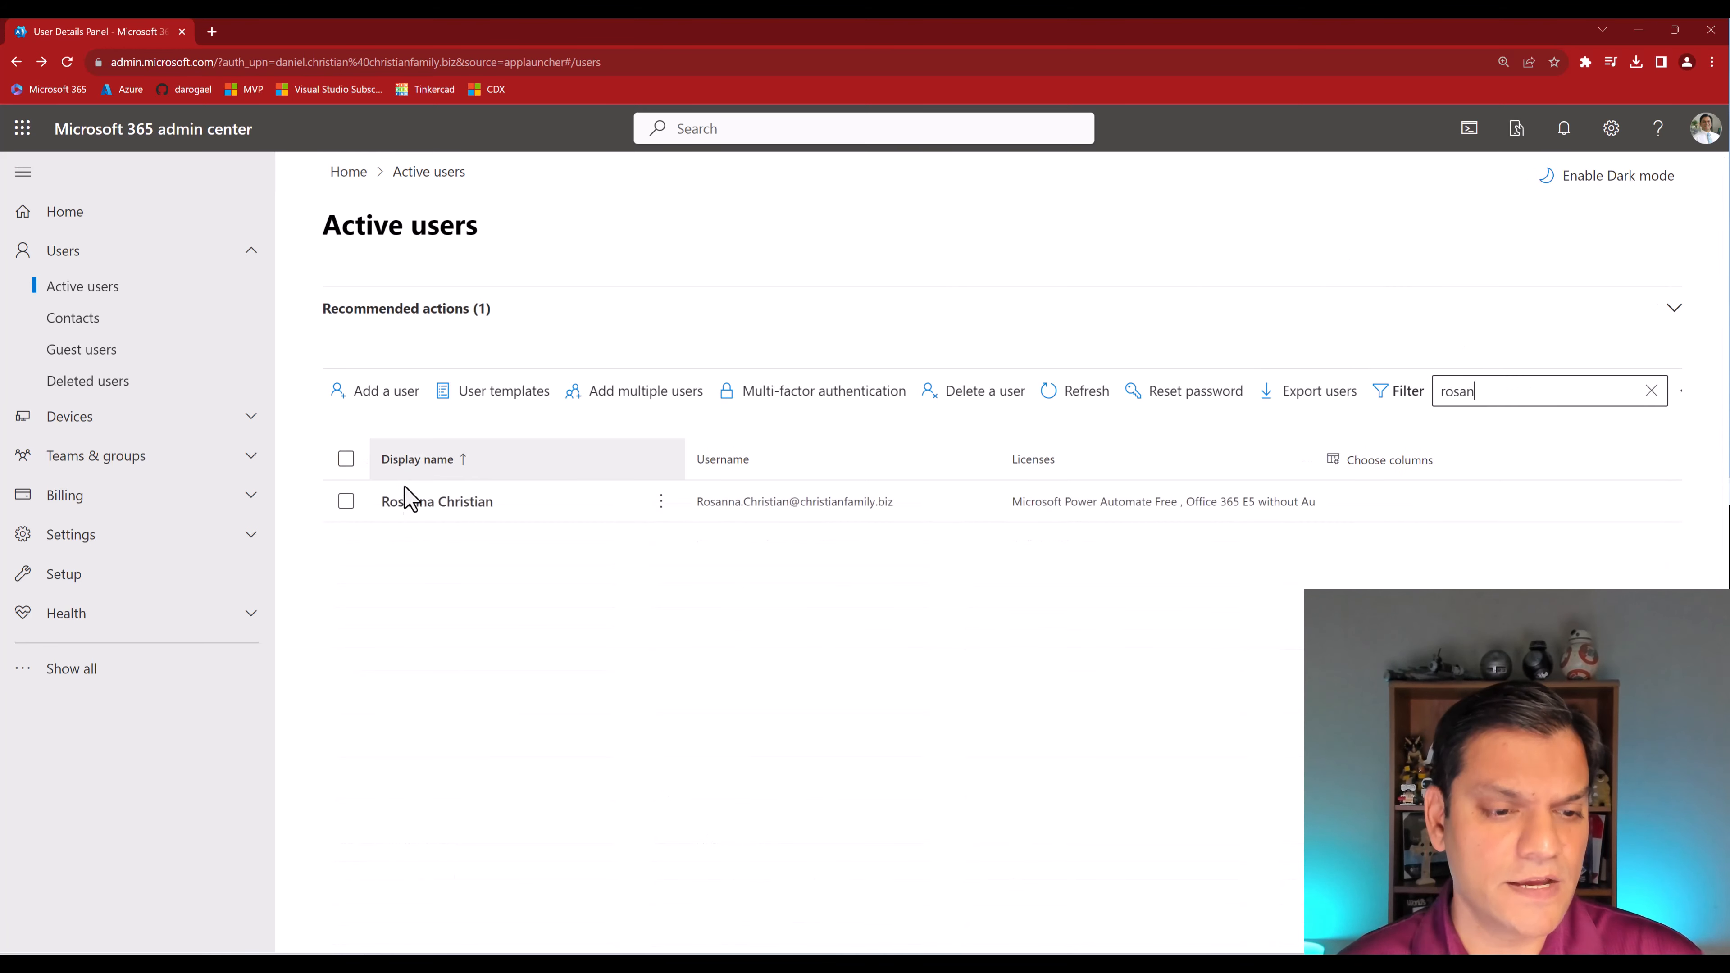
click(405, 496)
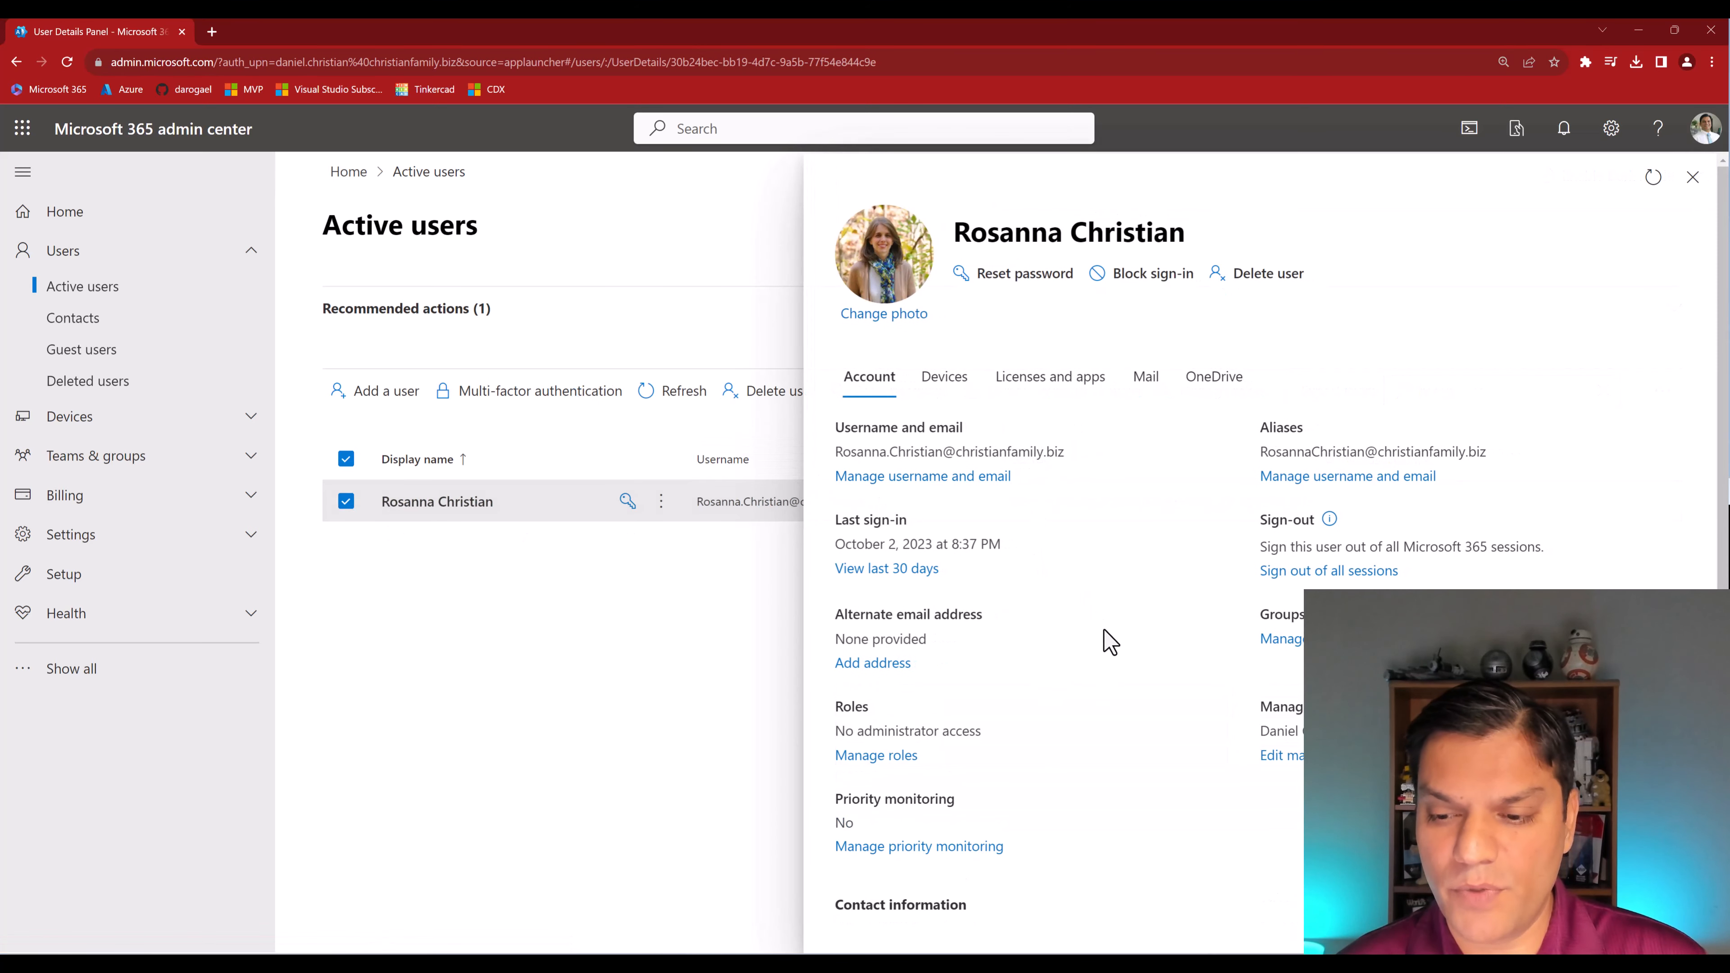
Step: Grant the user admin center access with the Viva Pulse Administrator role and save it
click(879, 757)
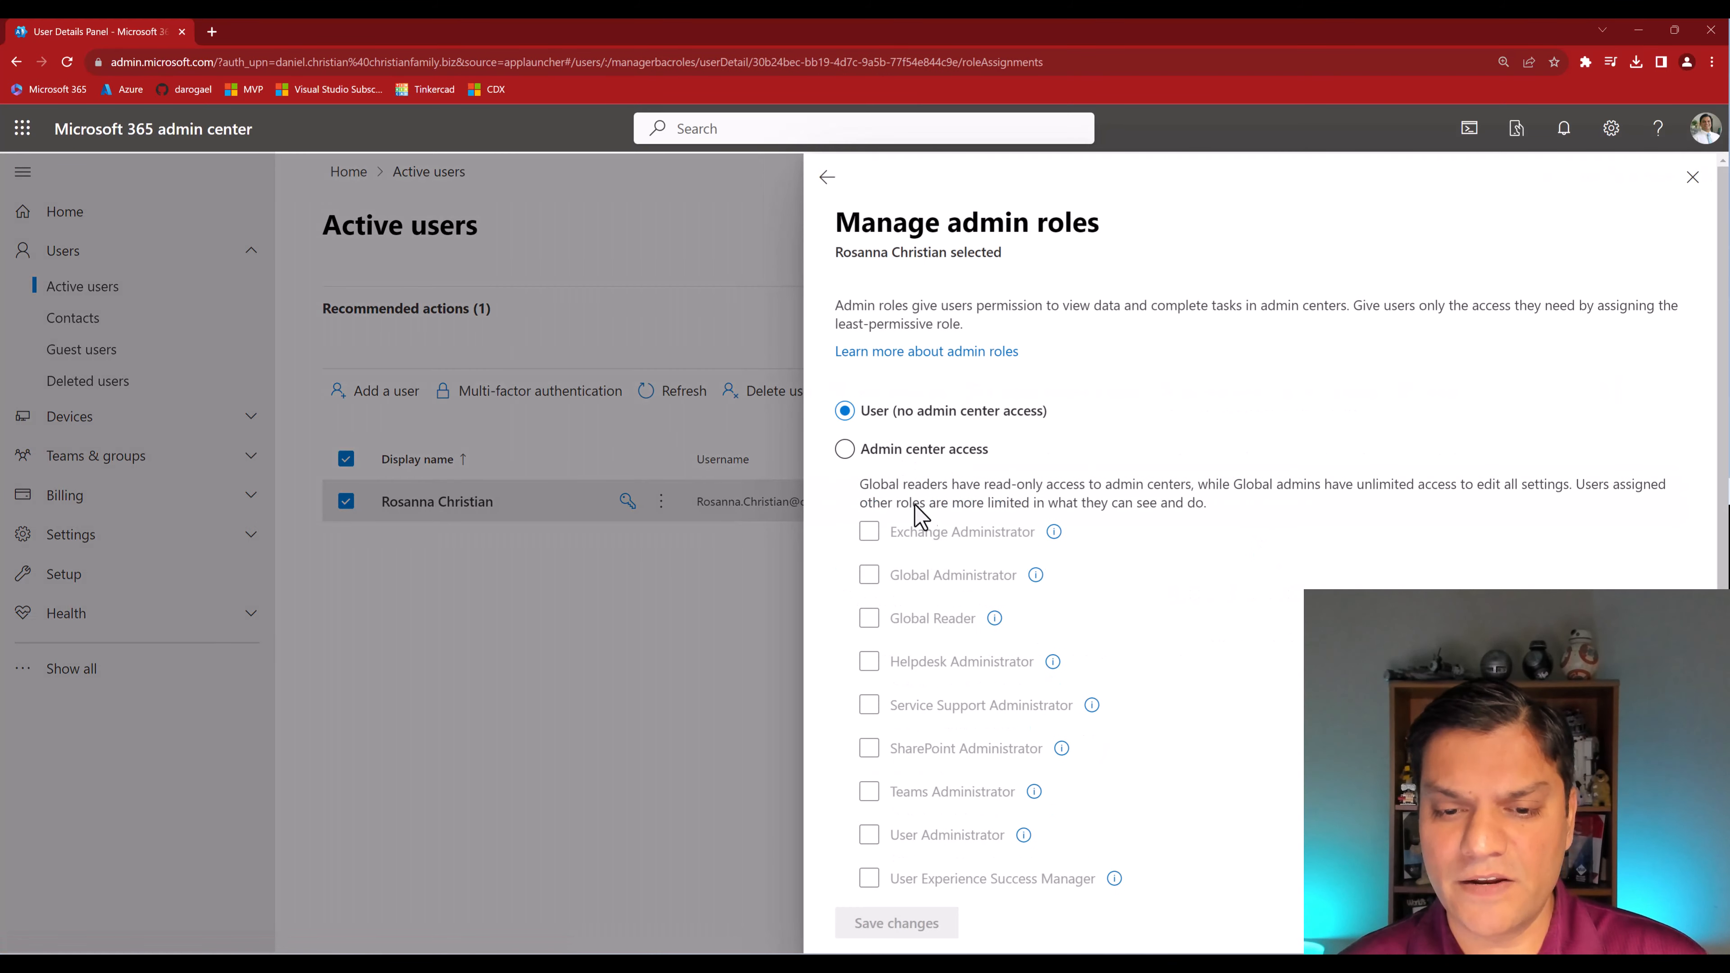
click(843, 451)
scroll(1135, 741, down, 3)
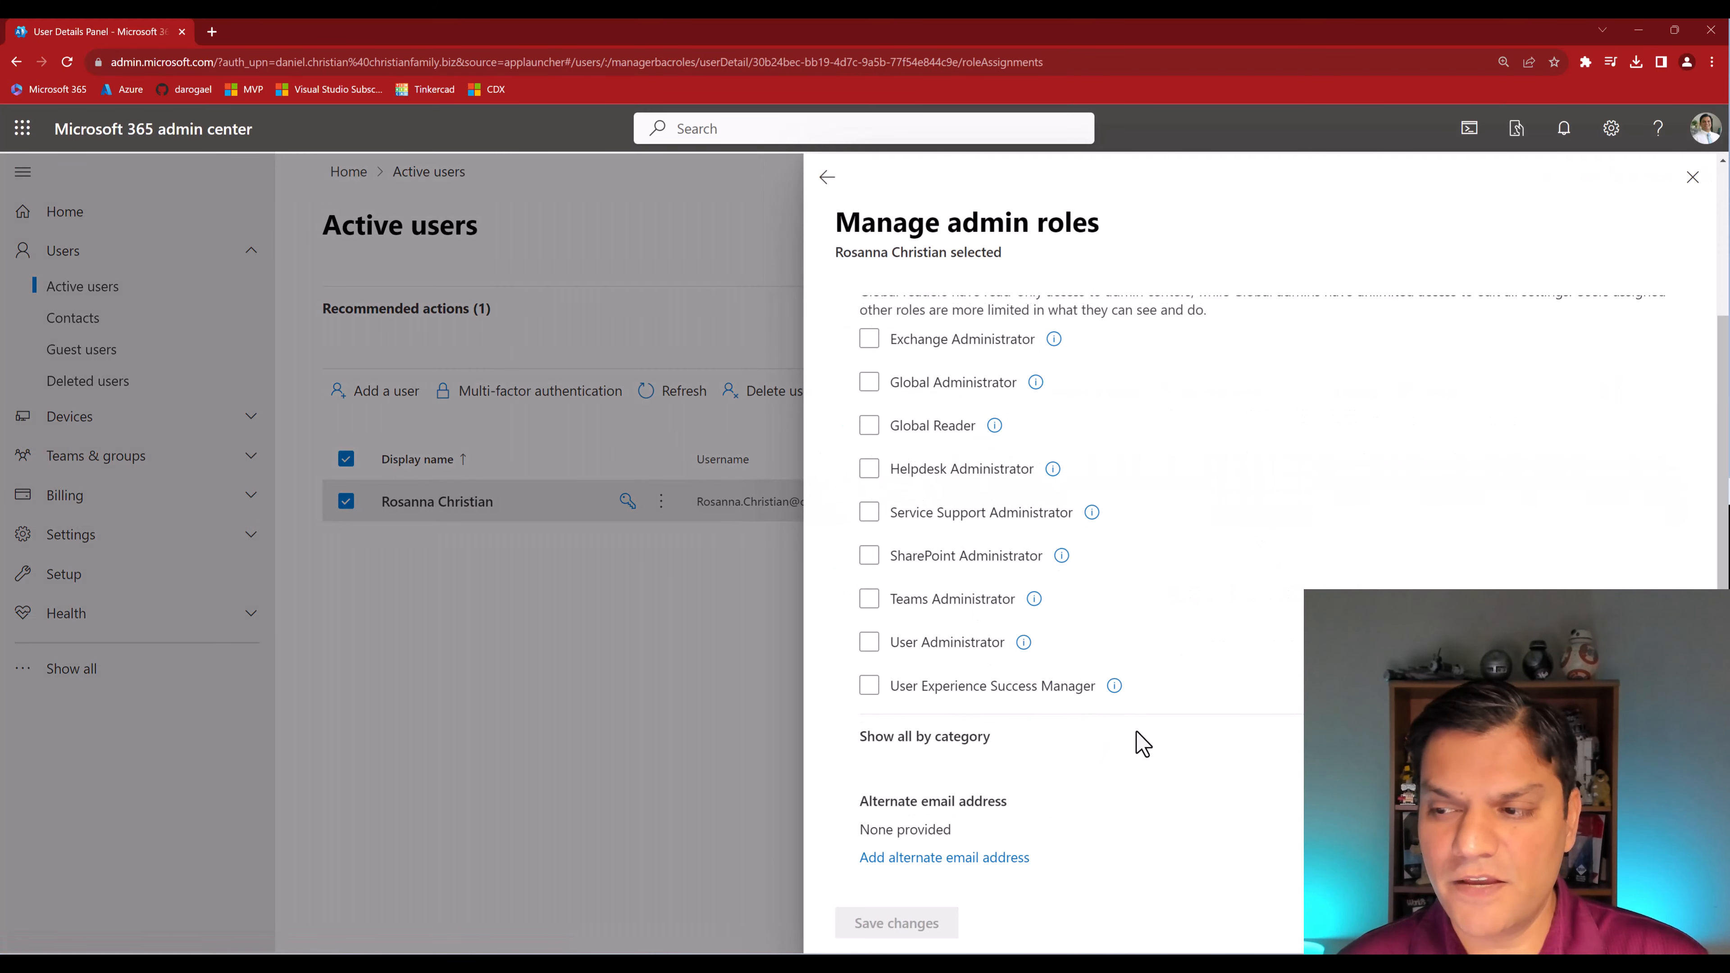
click(964, 745)
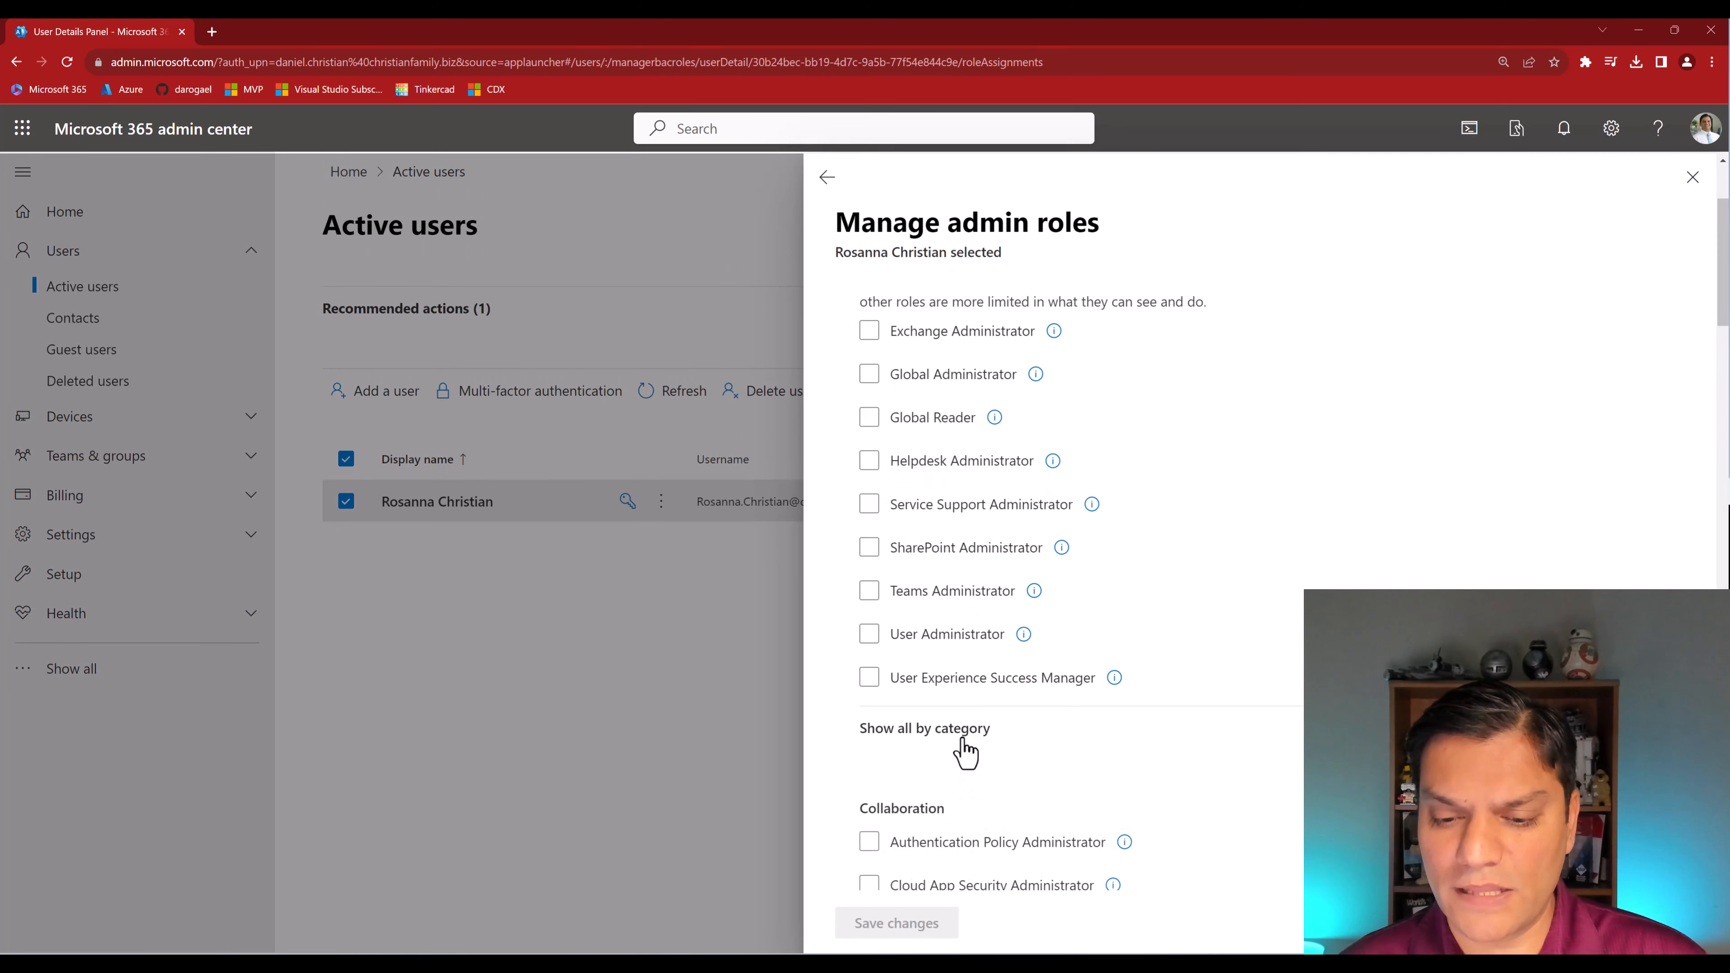
scroll(1158, 811, down, 10)
scroll(1163, 813, down, 15)
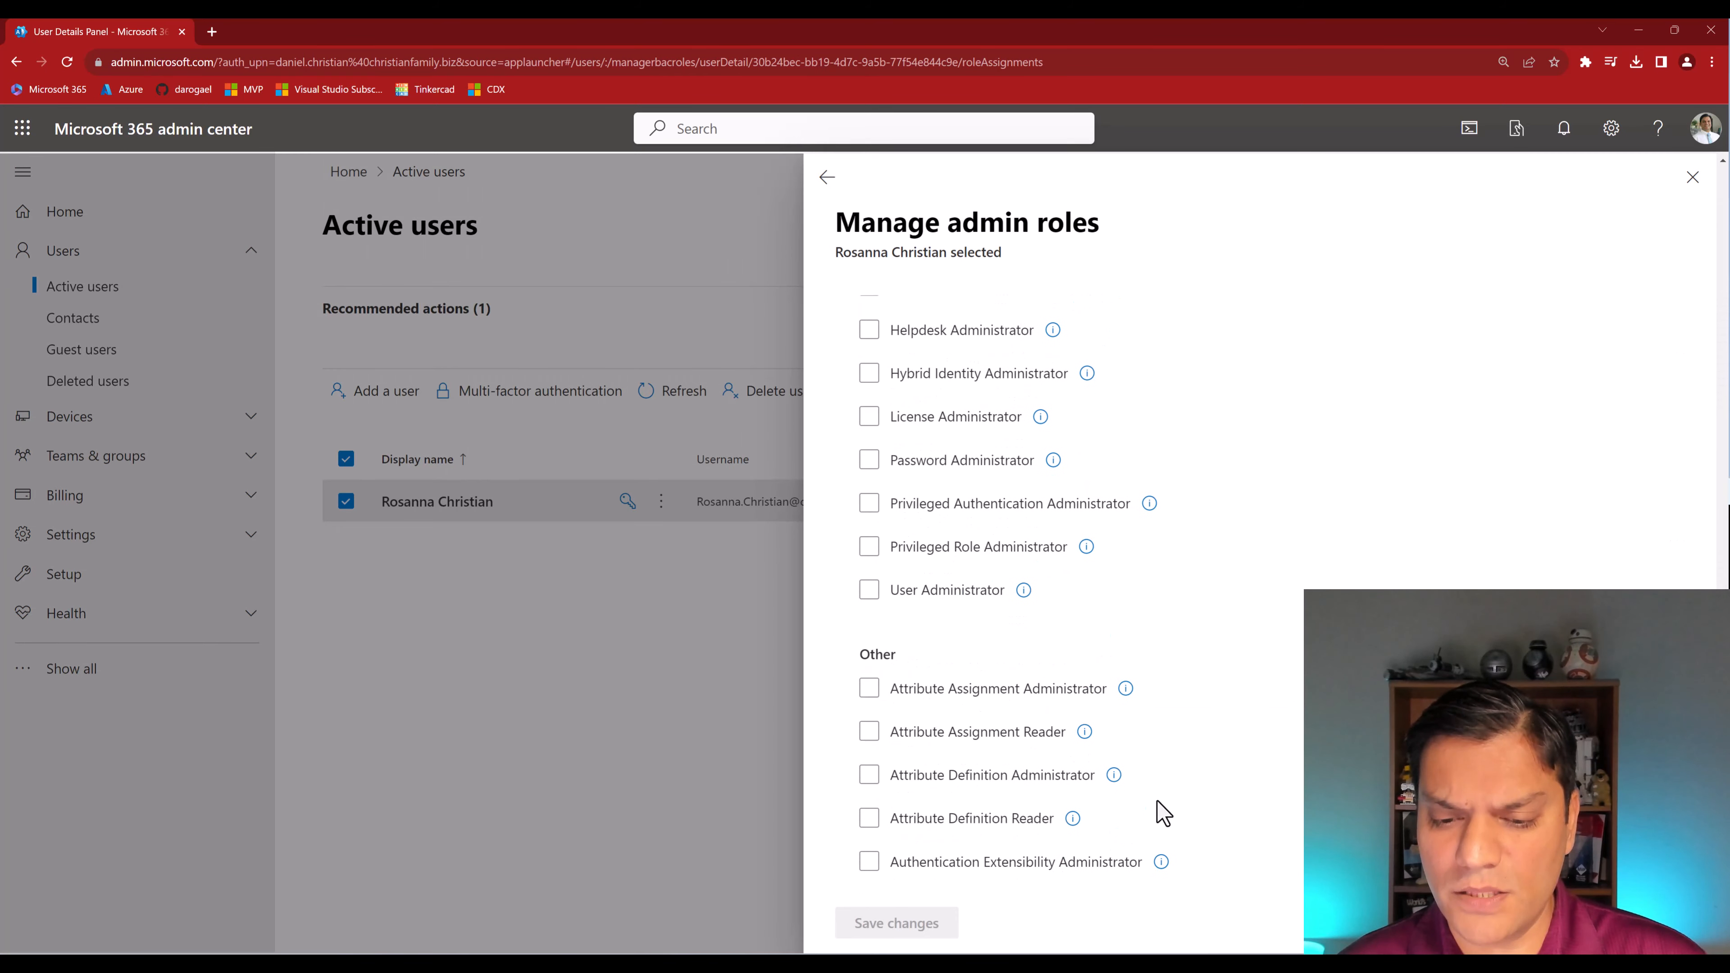
scroll(1157, 813, down, 3)
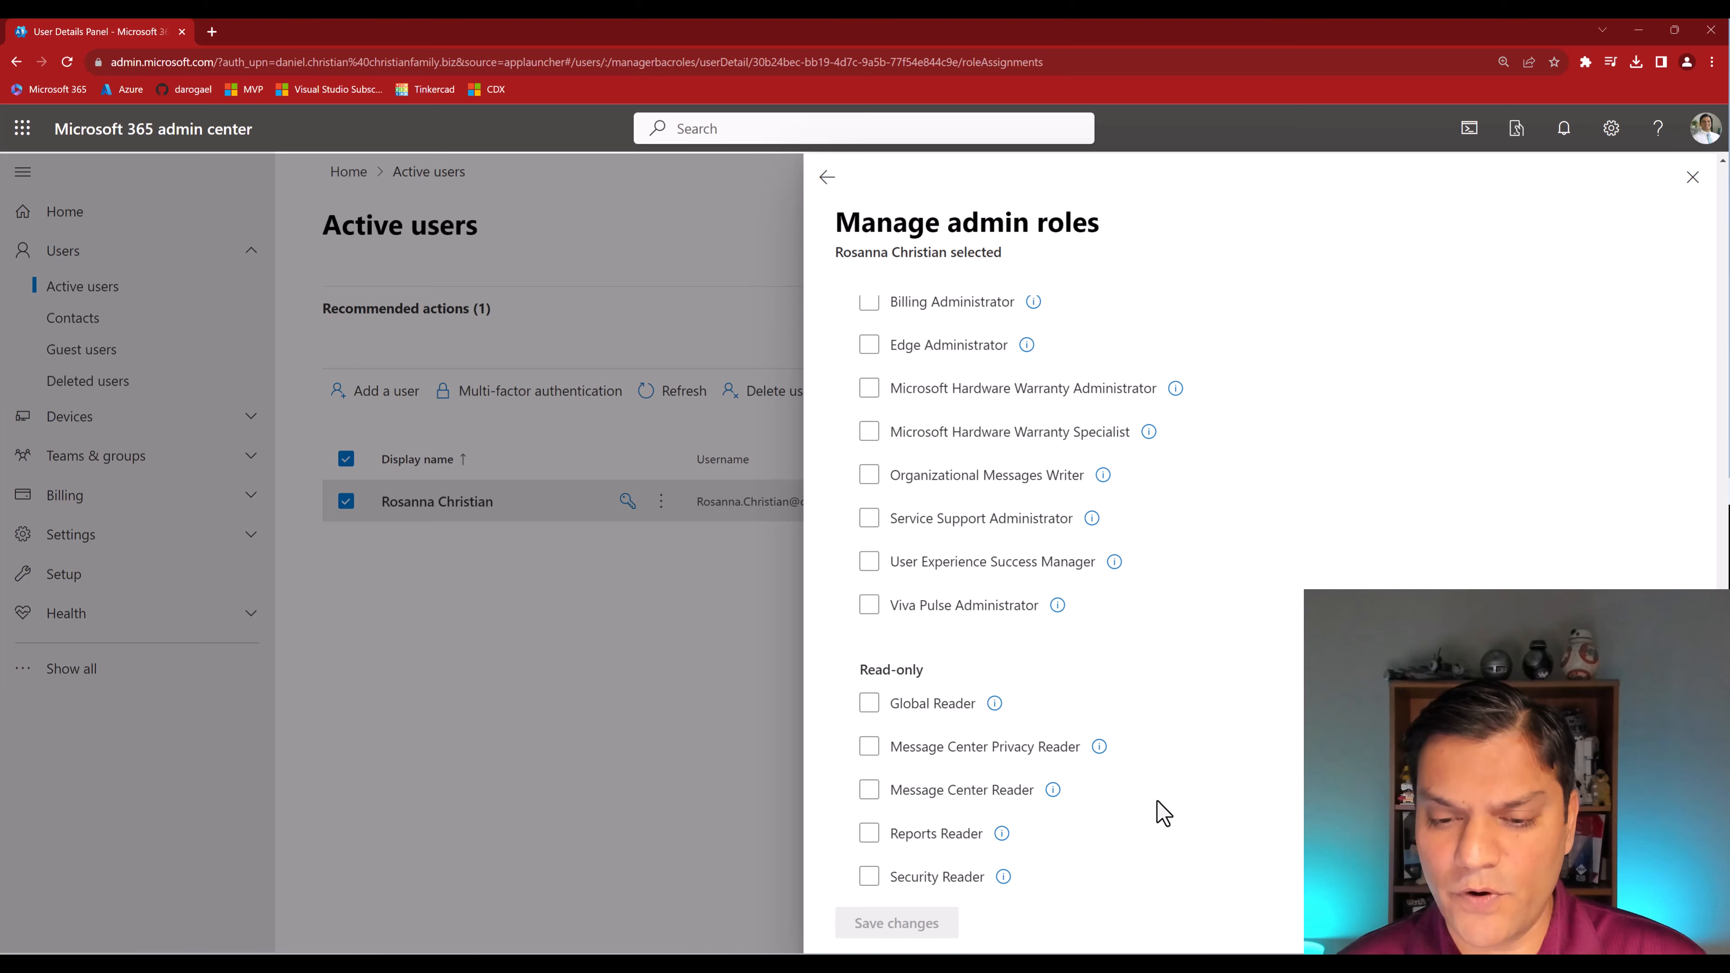
click(877, 611)
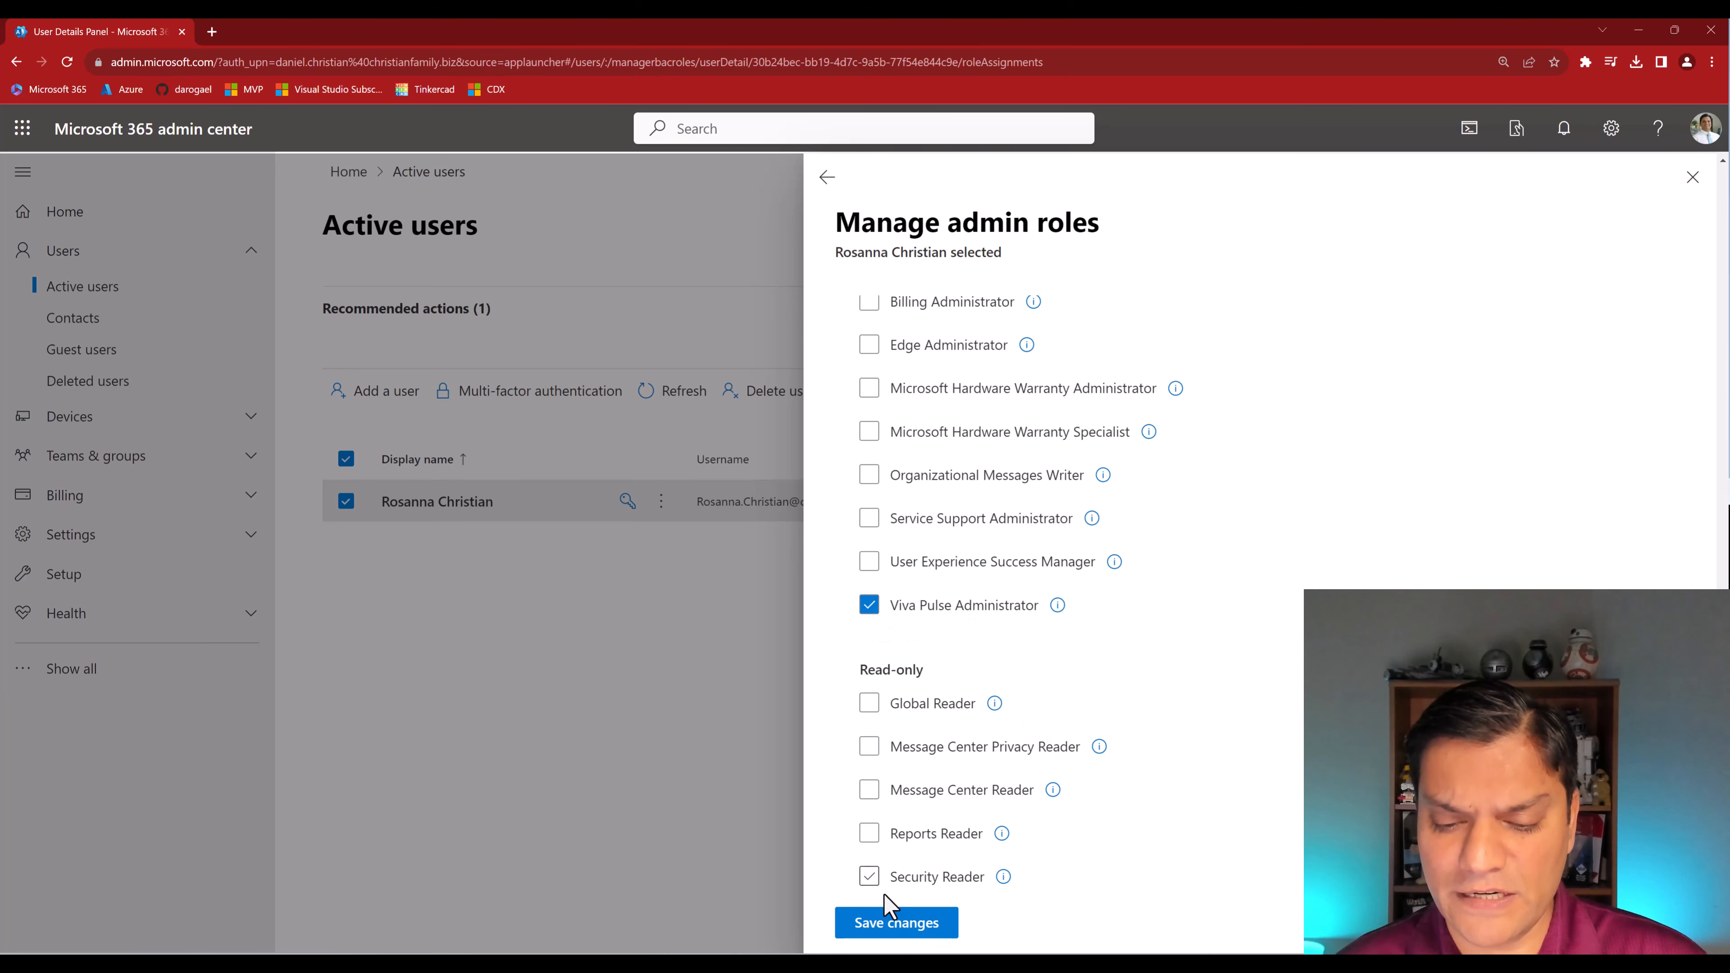
click(890, 931)
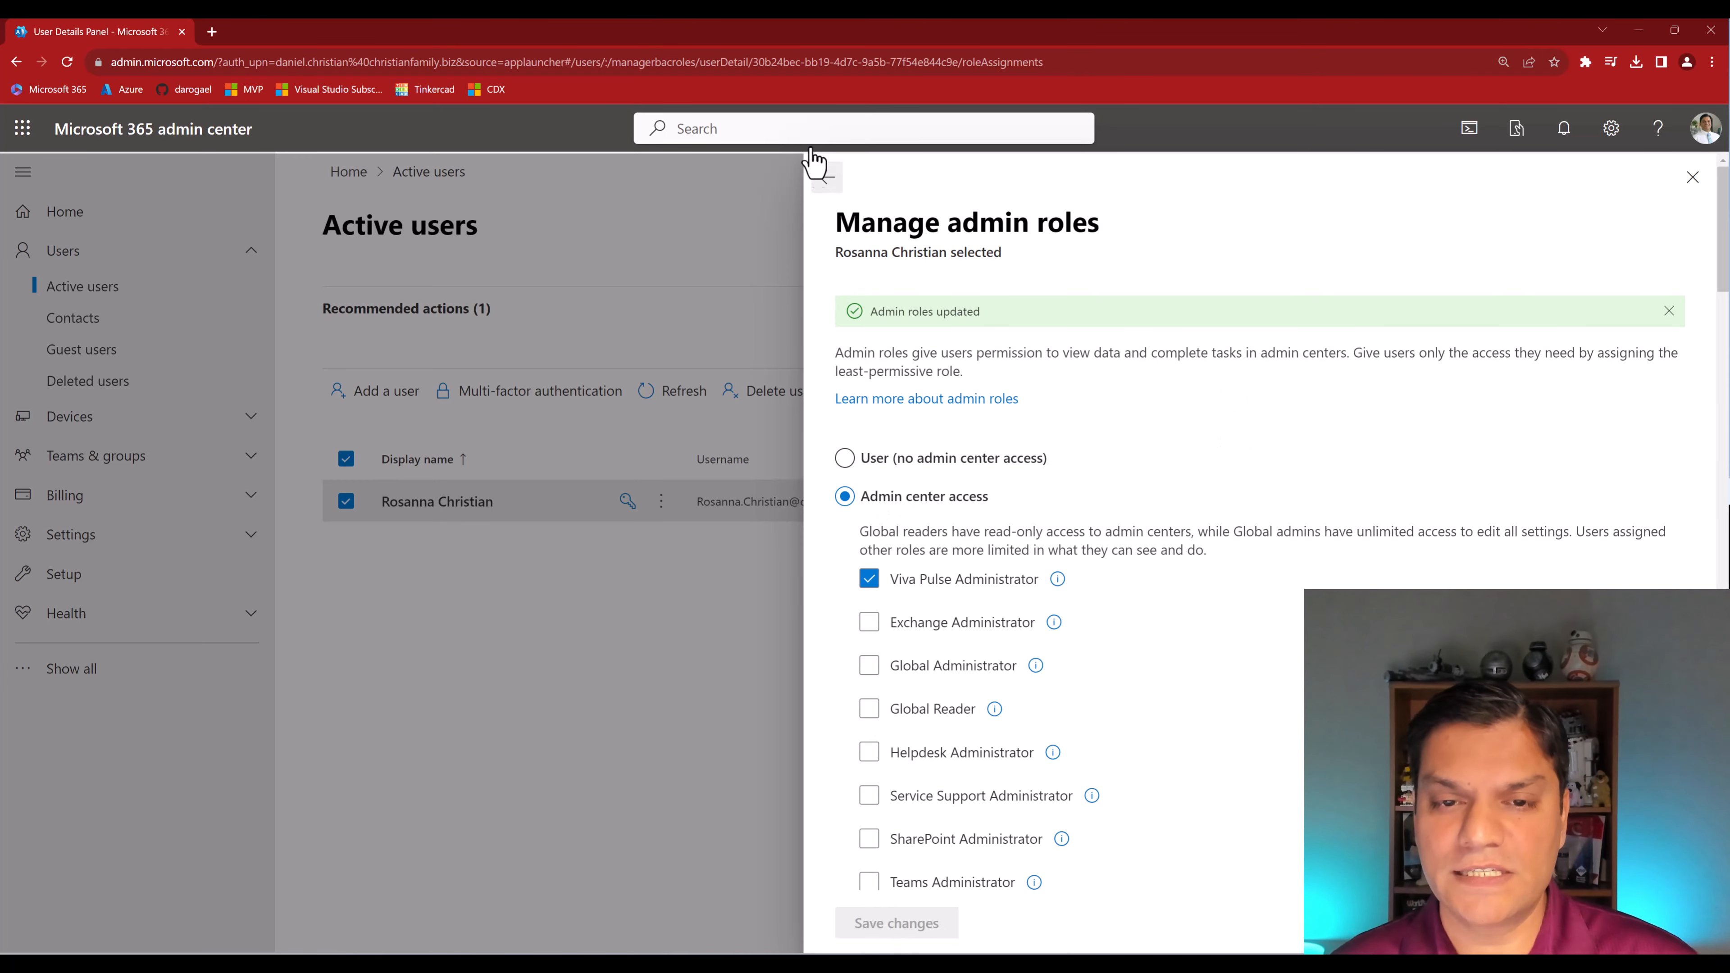
click(824, 178)
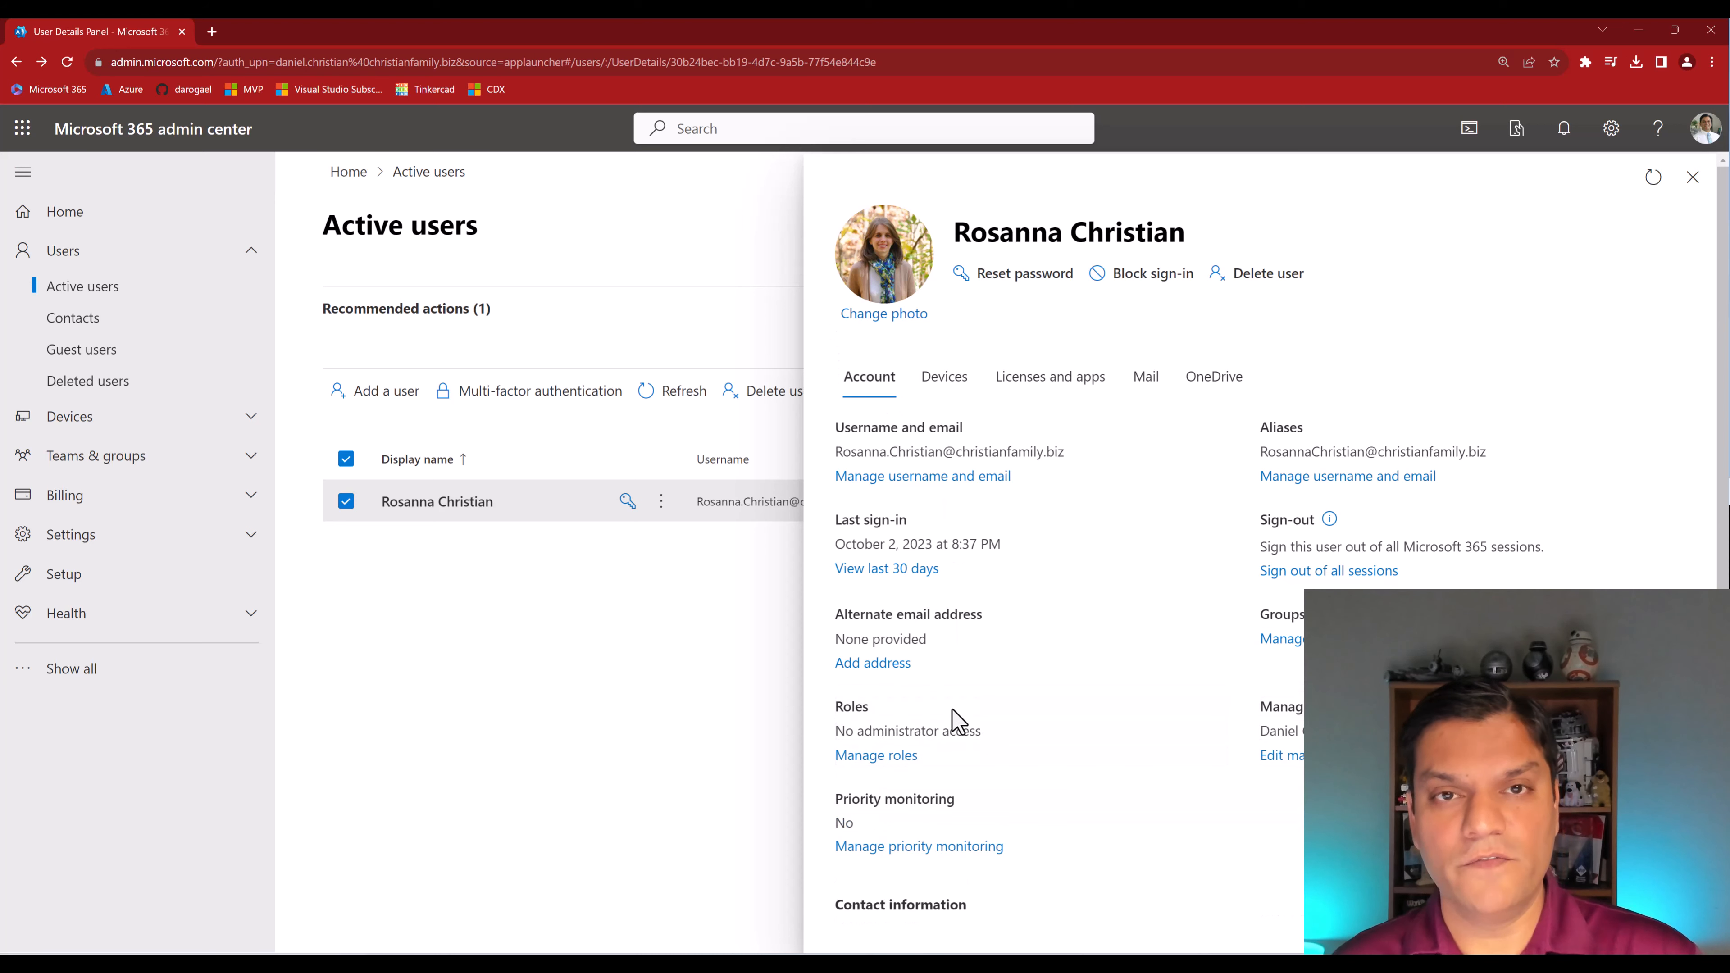
Step: Review the user's Power Automate Free and Office 365 E5 licenses, then close their details
click(1064, 387)
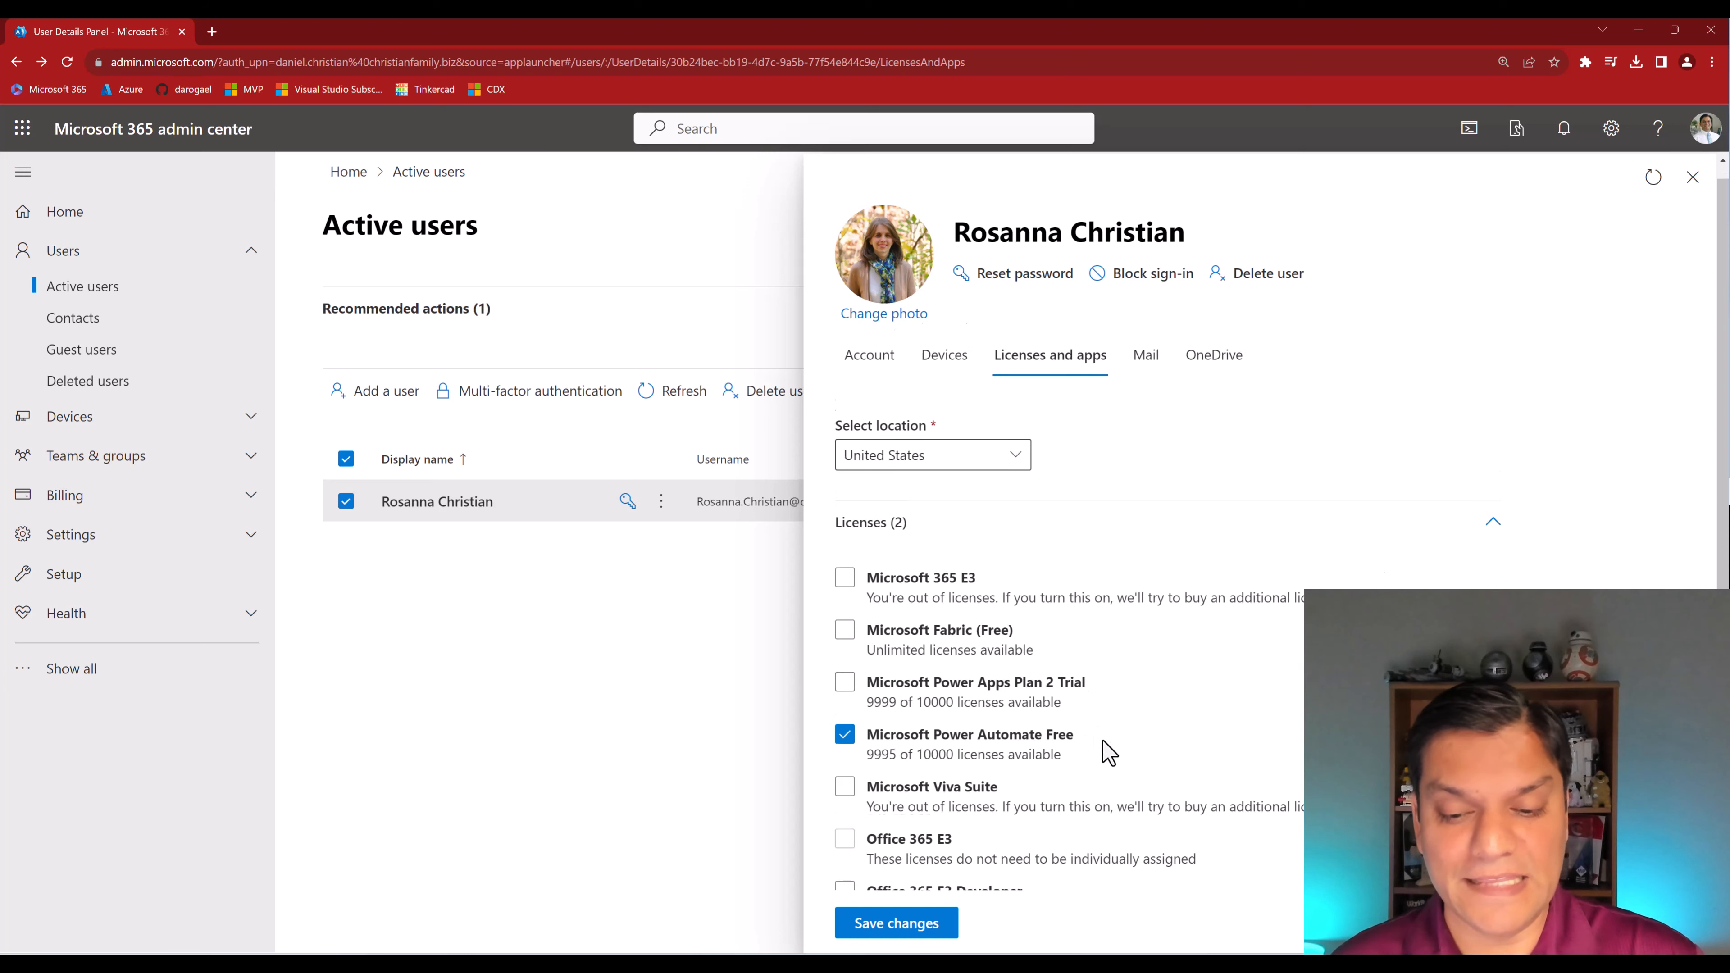
scroll(1104, 742, down, 2)
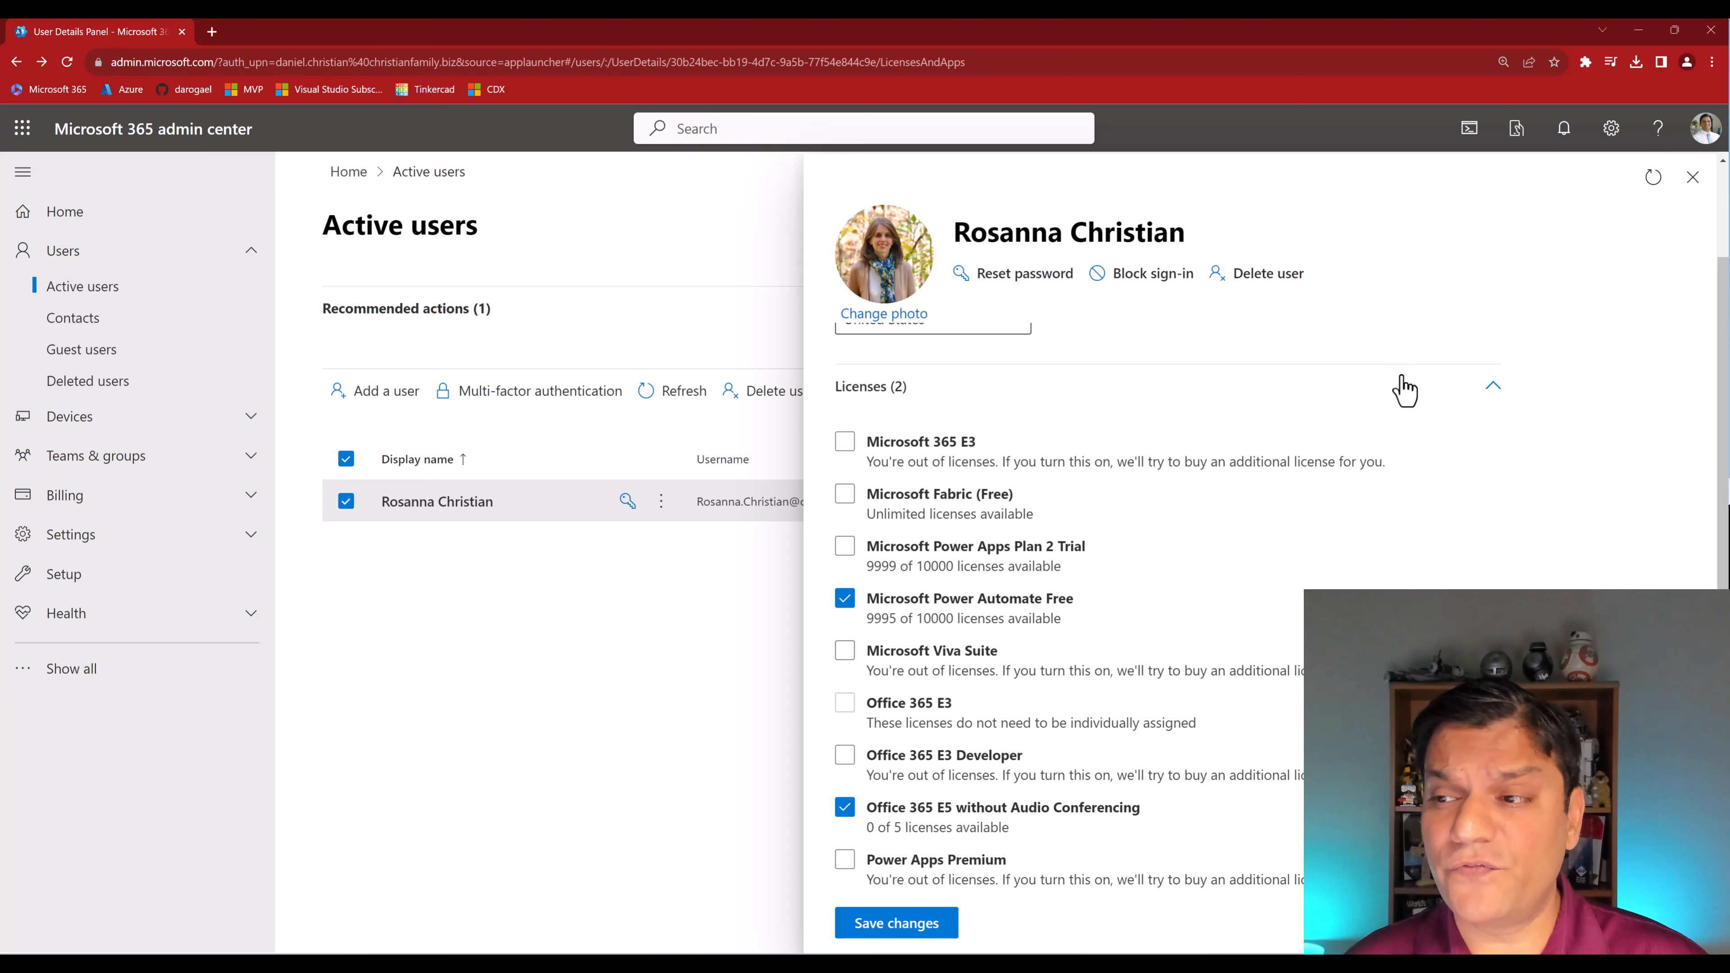
click(1689, 183)
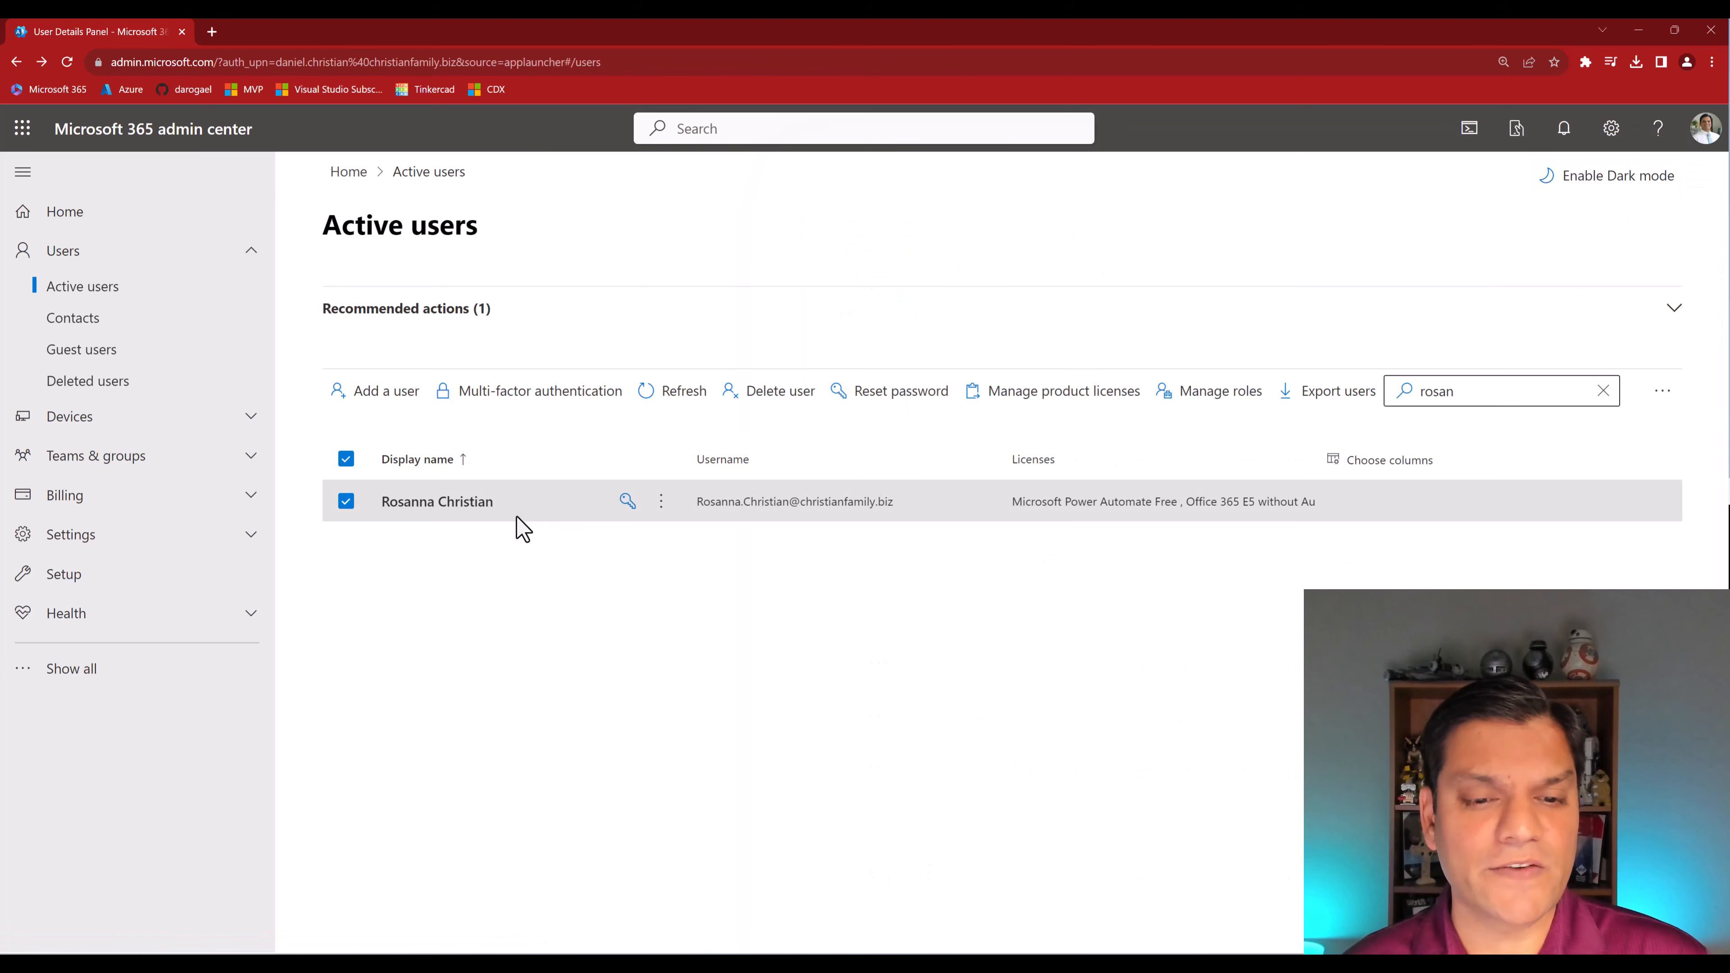
Step: Clear the search, find another user by name, and view their licenses and apps
click(1604, 392)
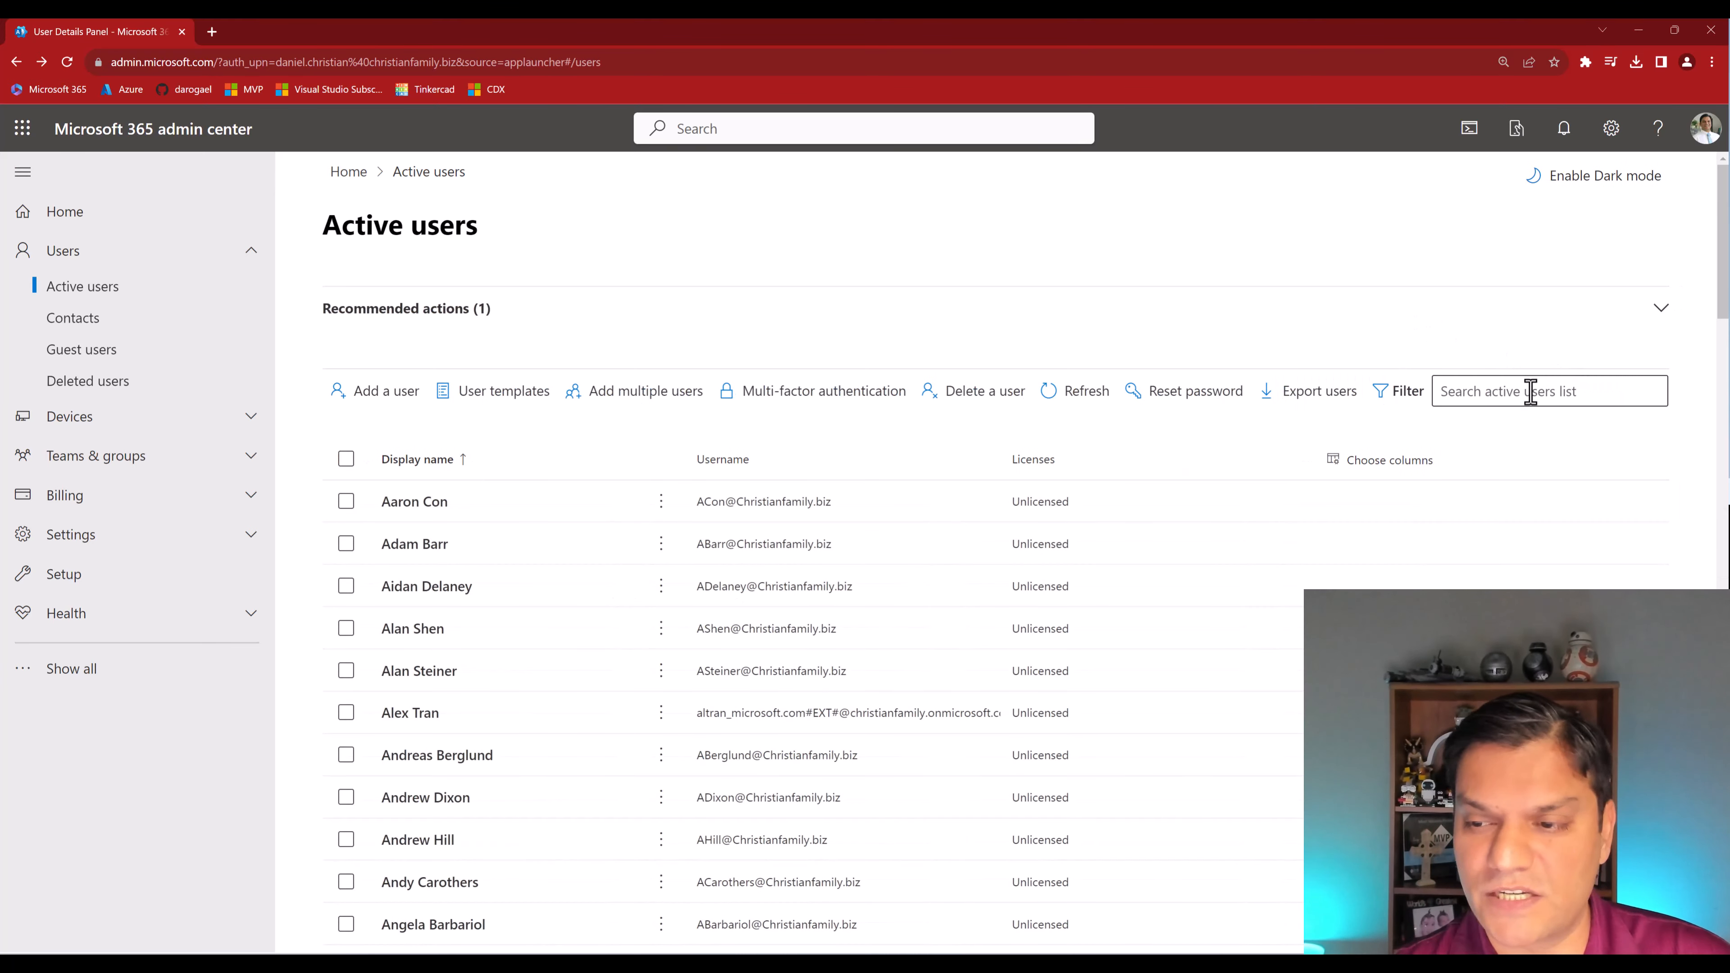
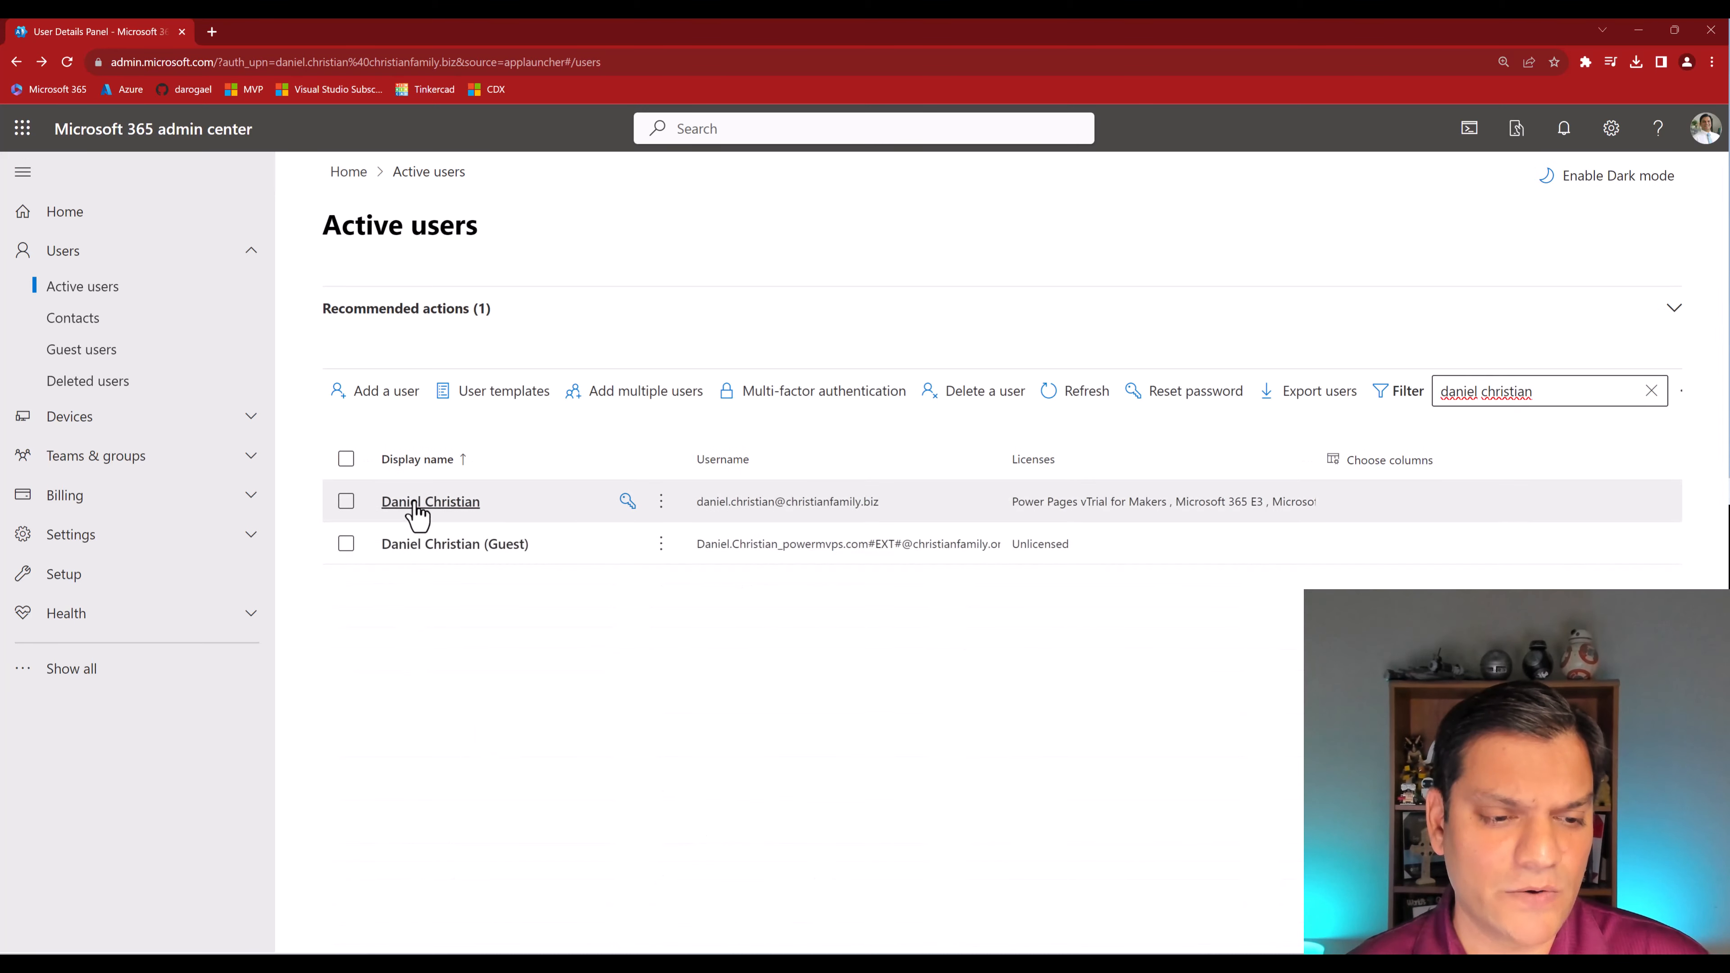
click(415, 505)
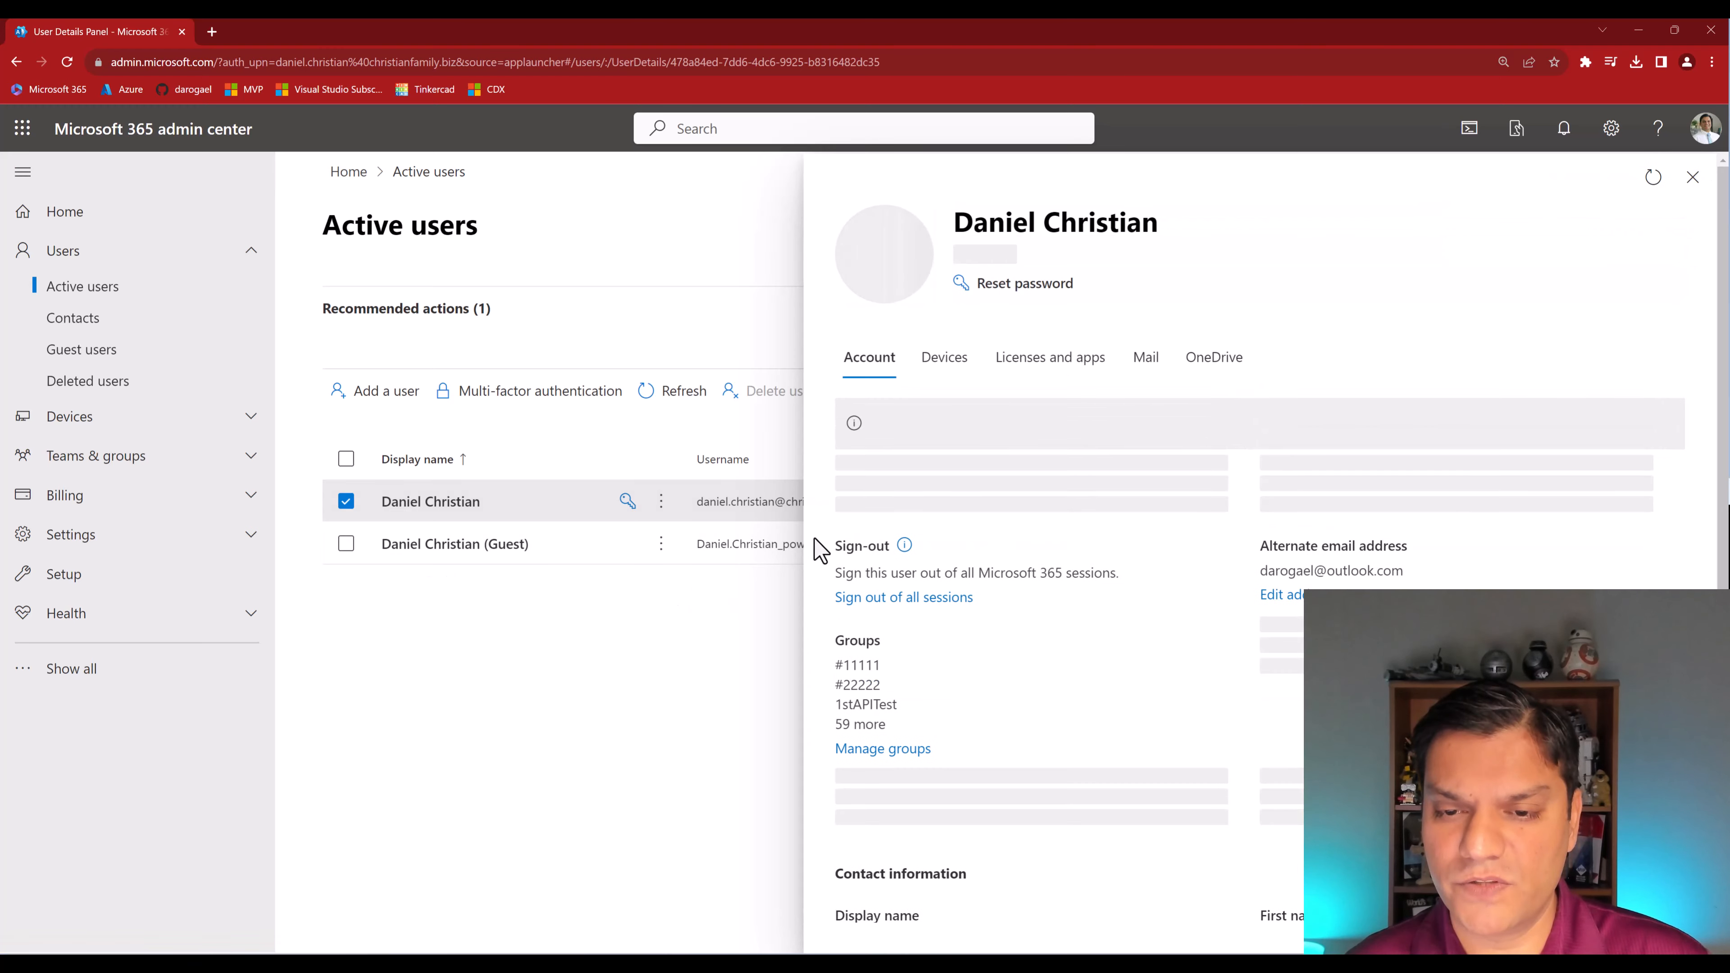
click(1049, 378)
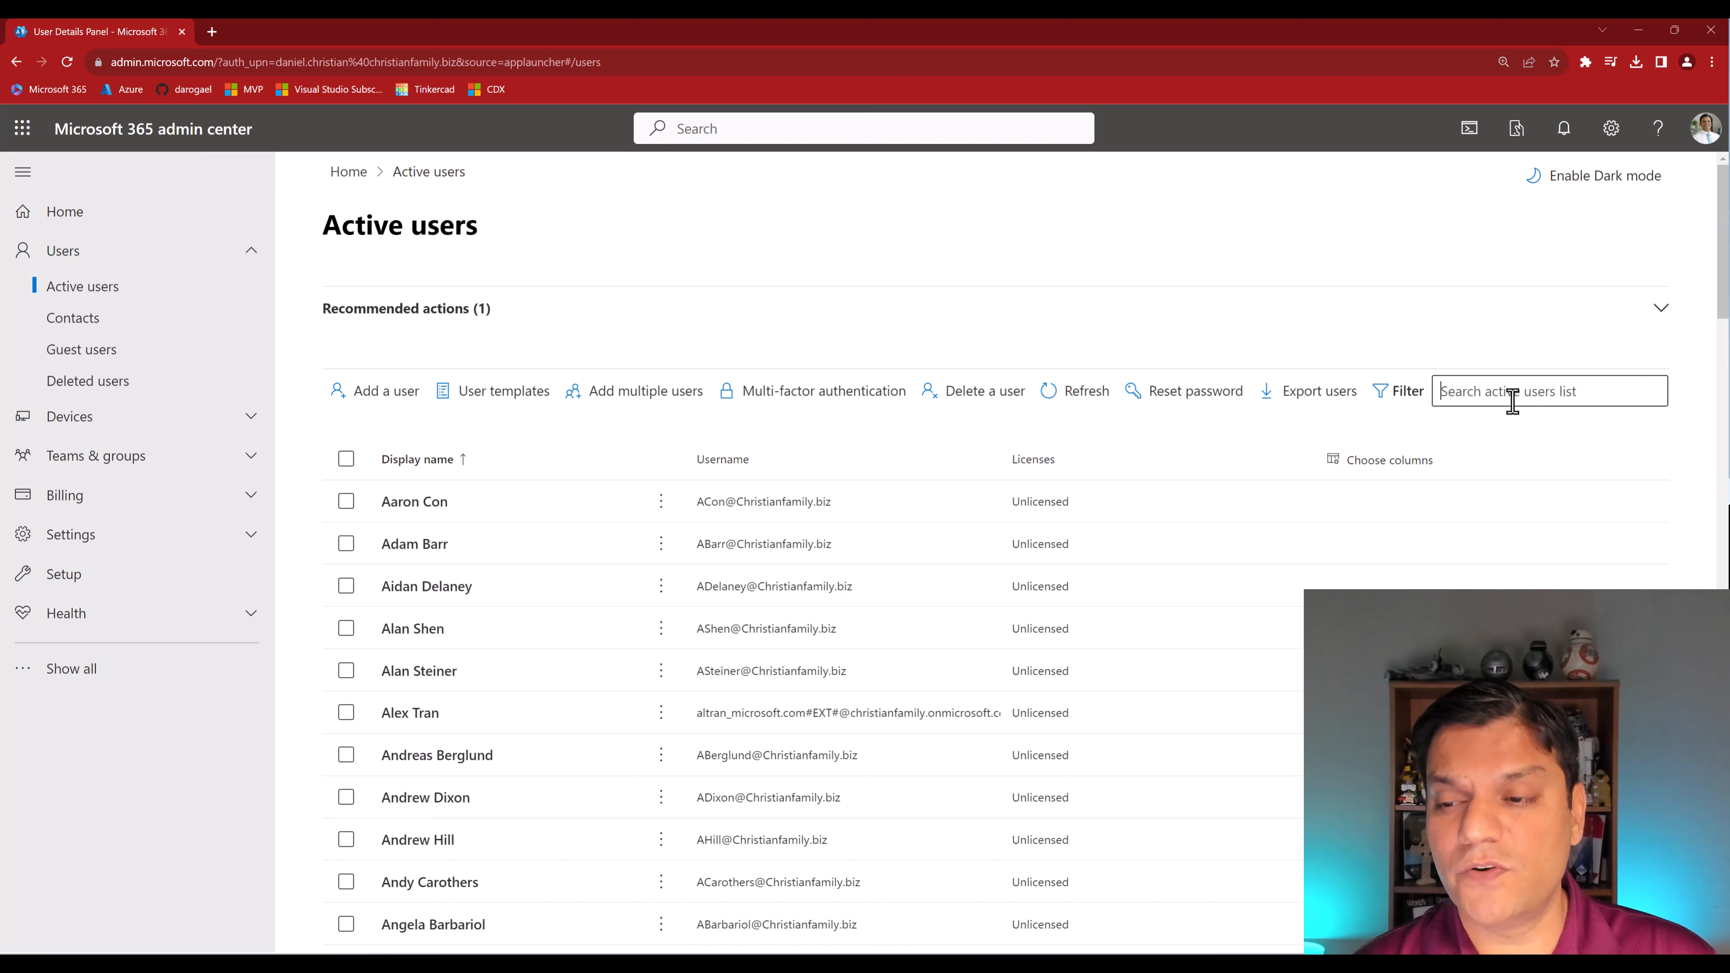
Step: Search a third user by name, review their license list, then close the details panel
text(fin)
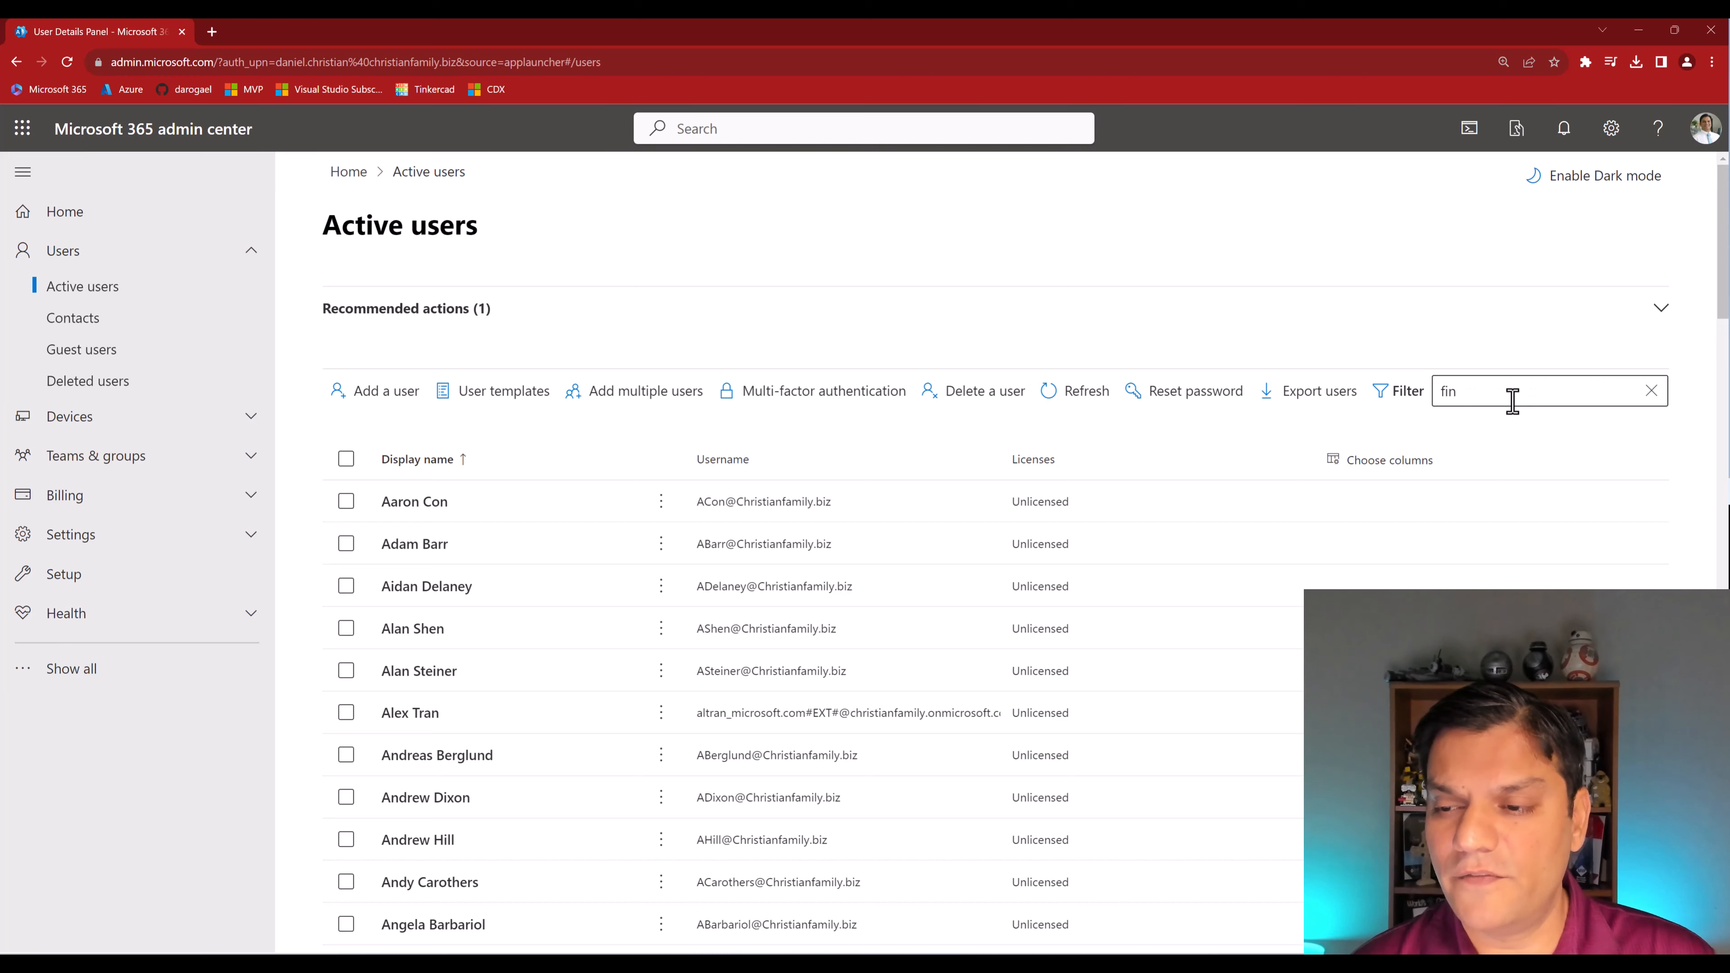
text(n)
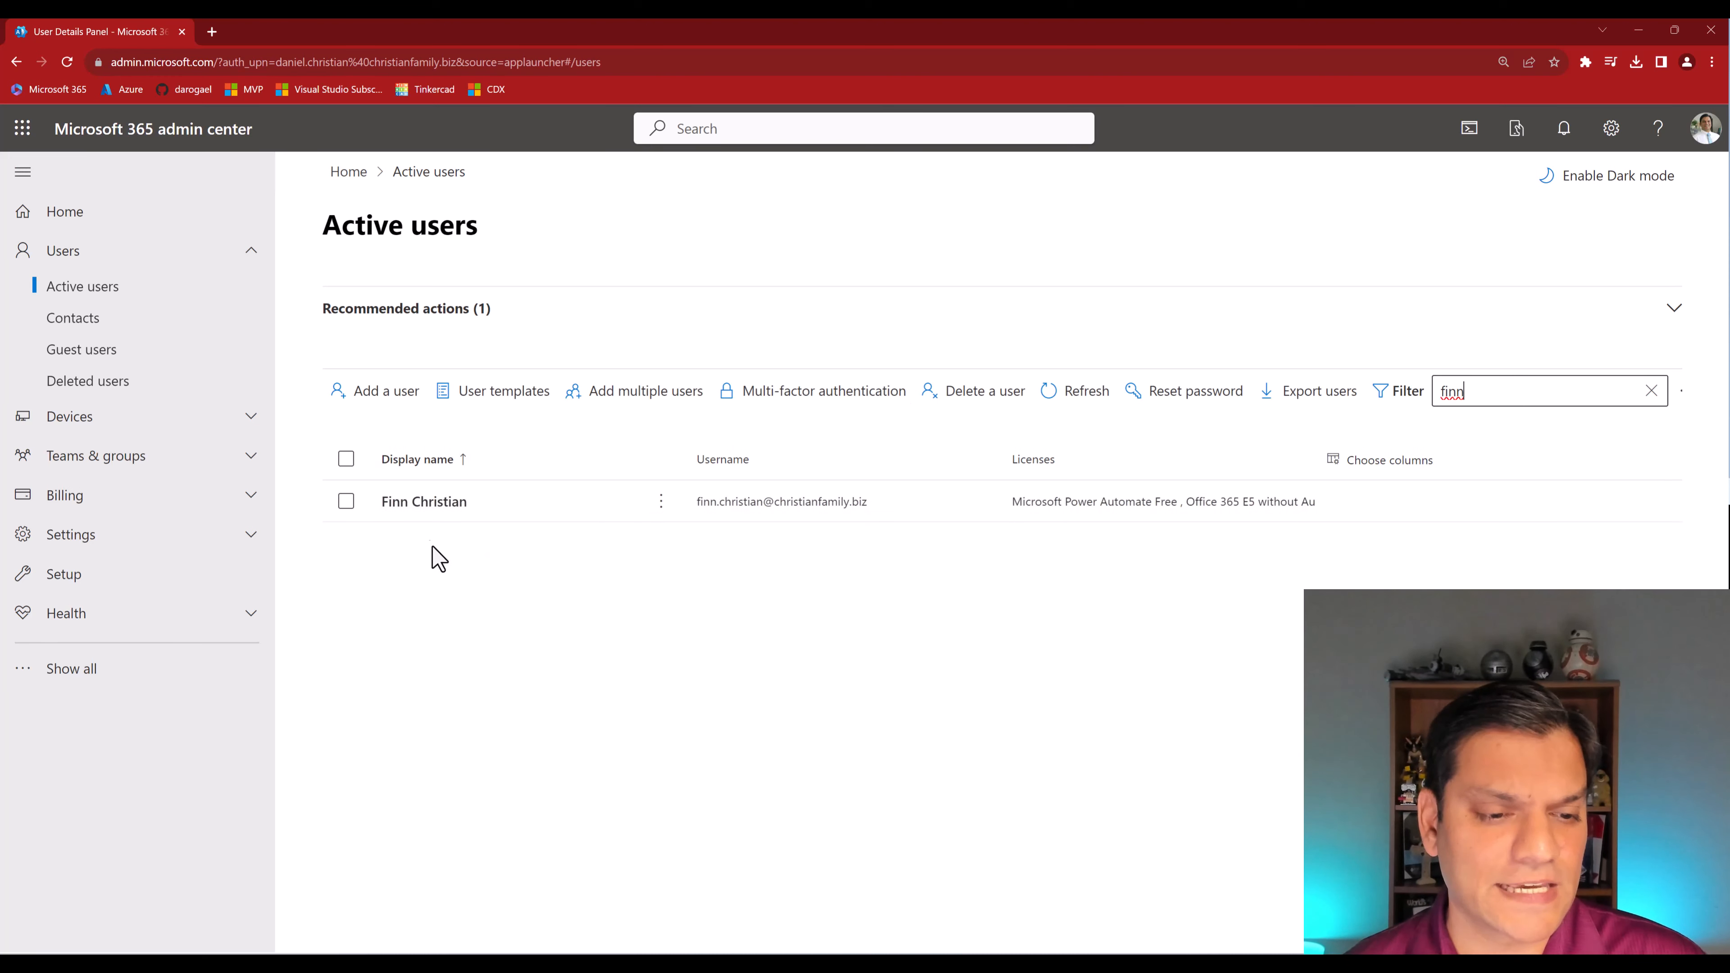
click(424, 502)
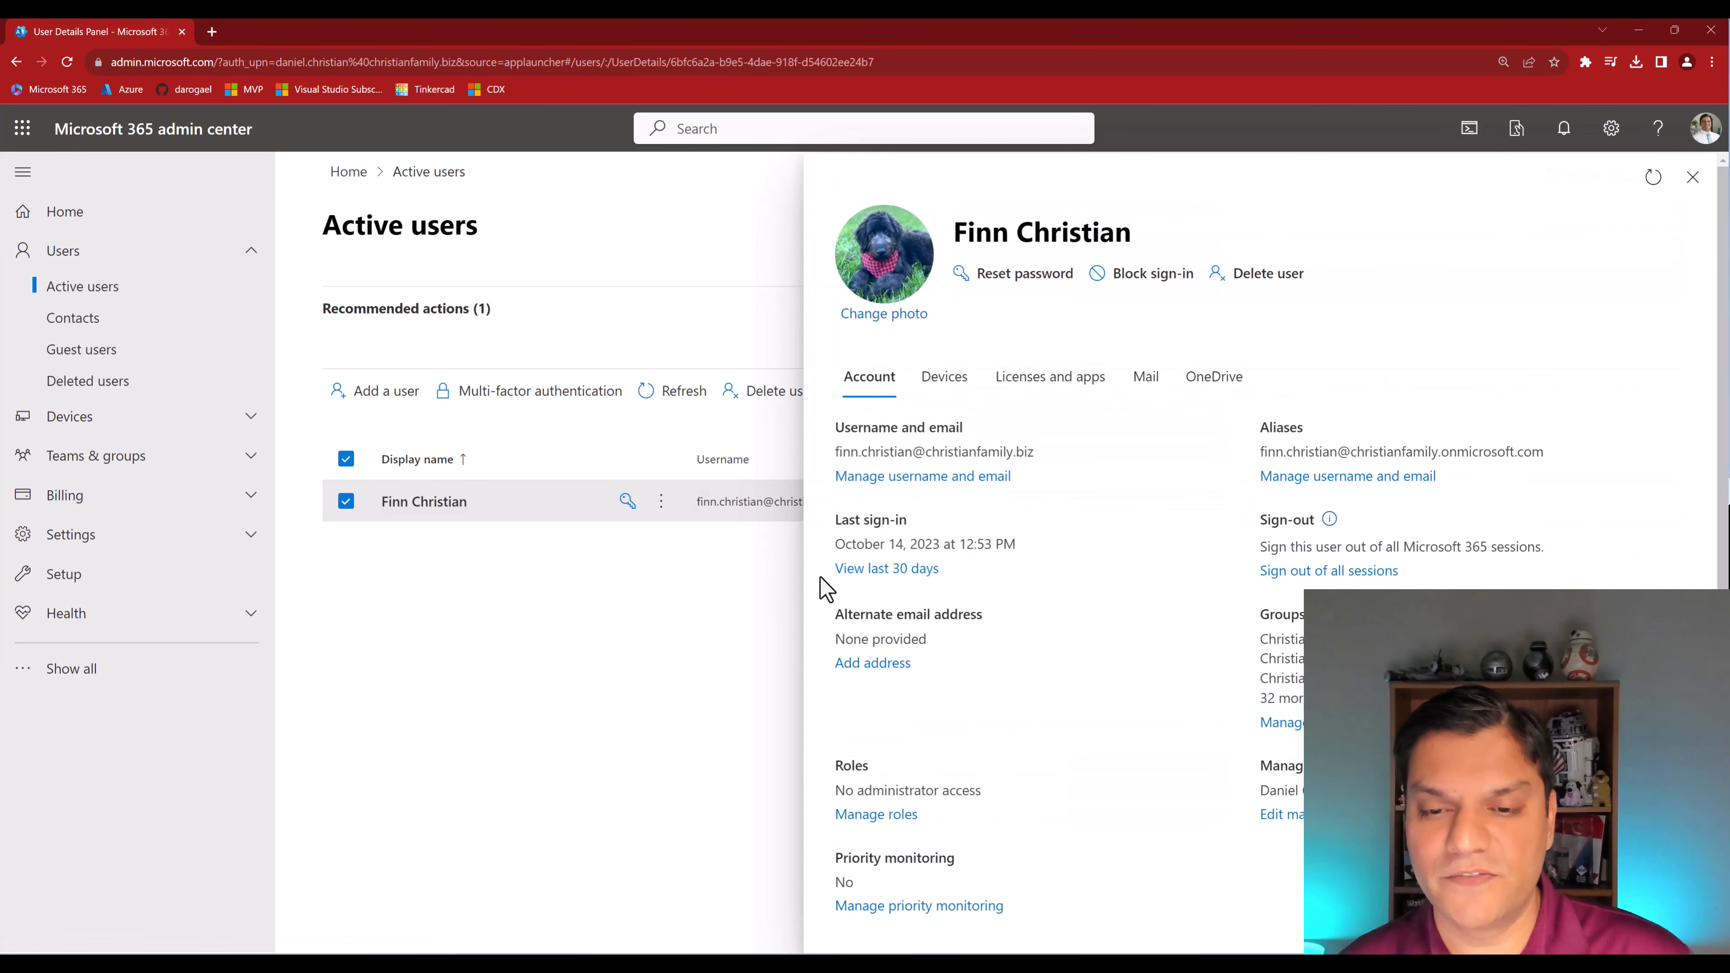
click(1049, 377)
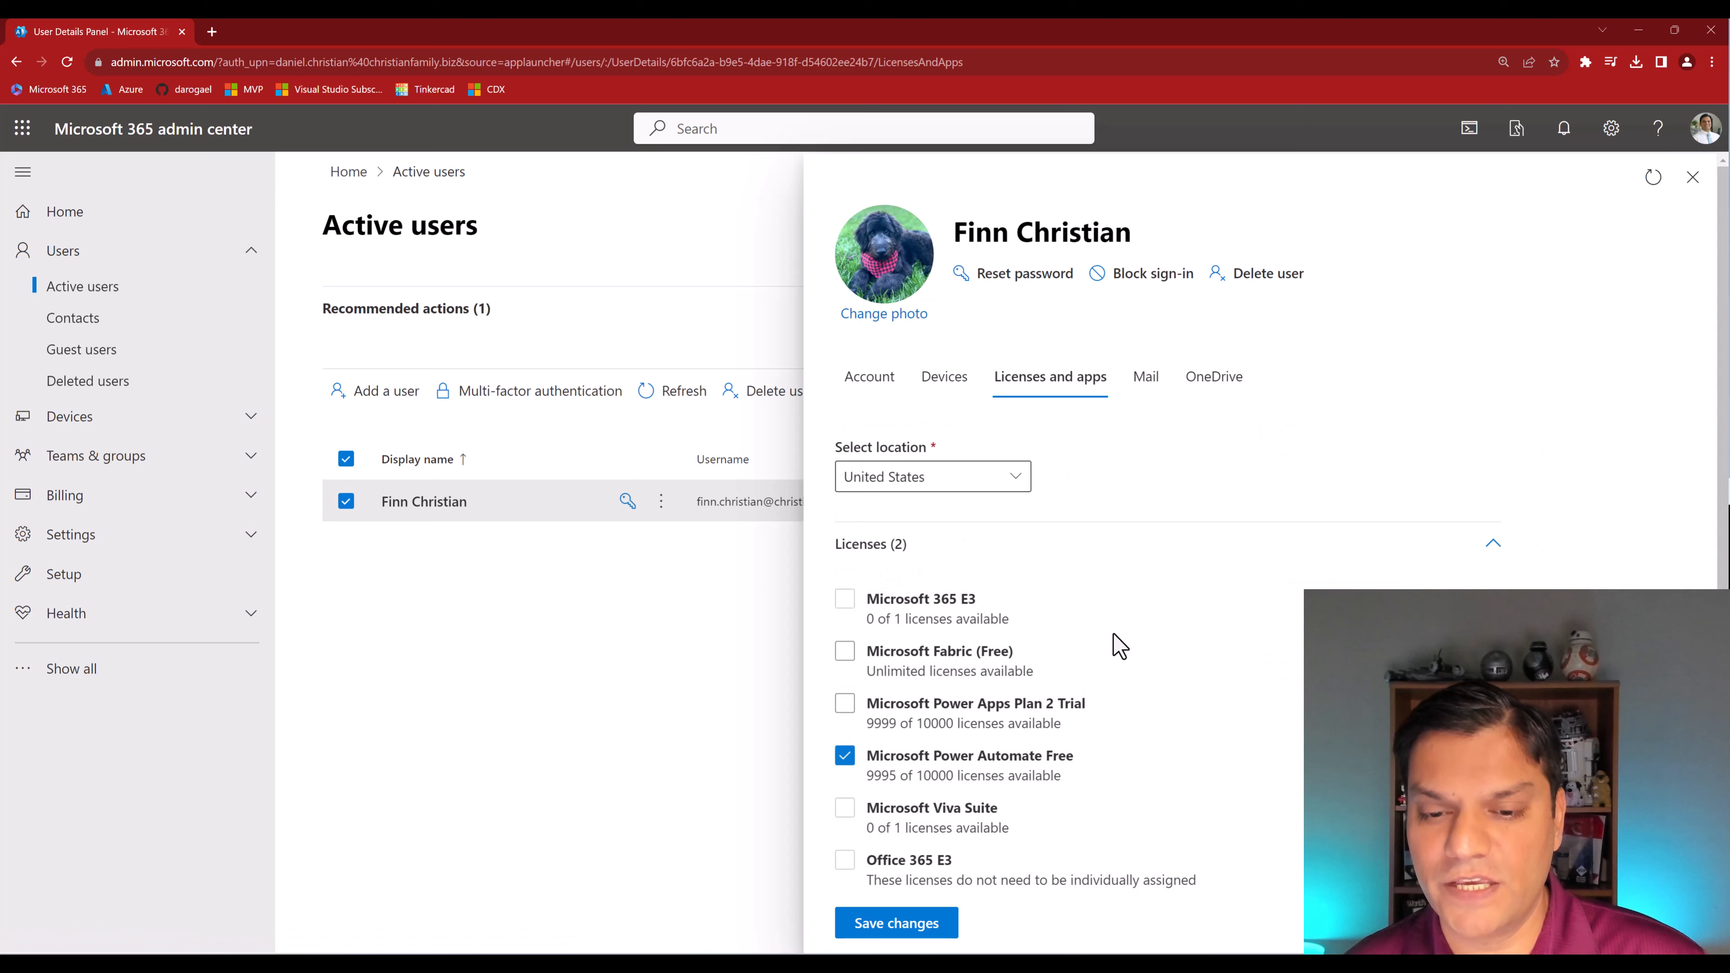
scroll(874, 756, down, 2)
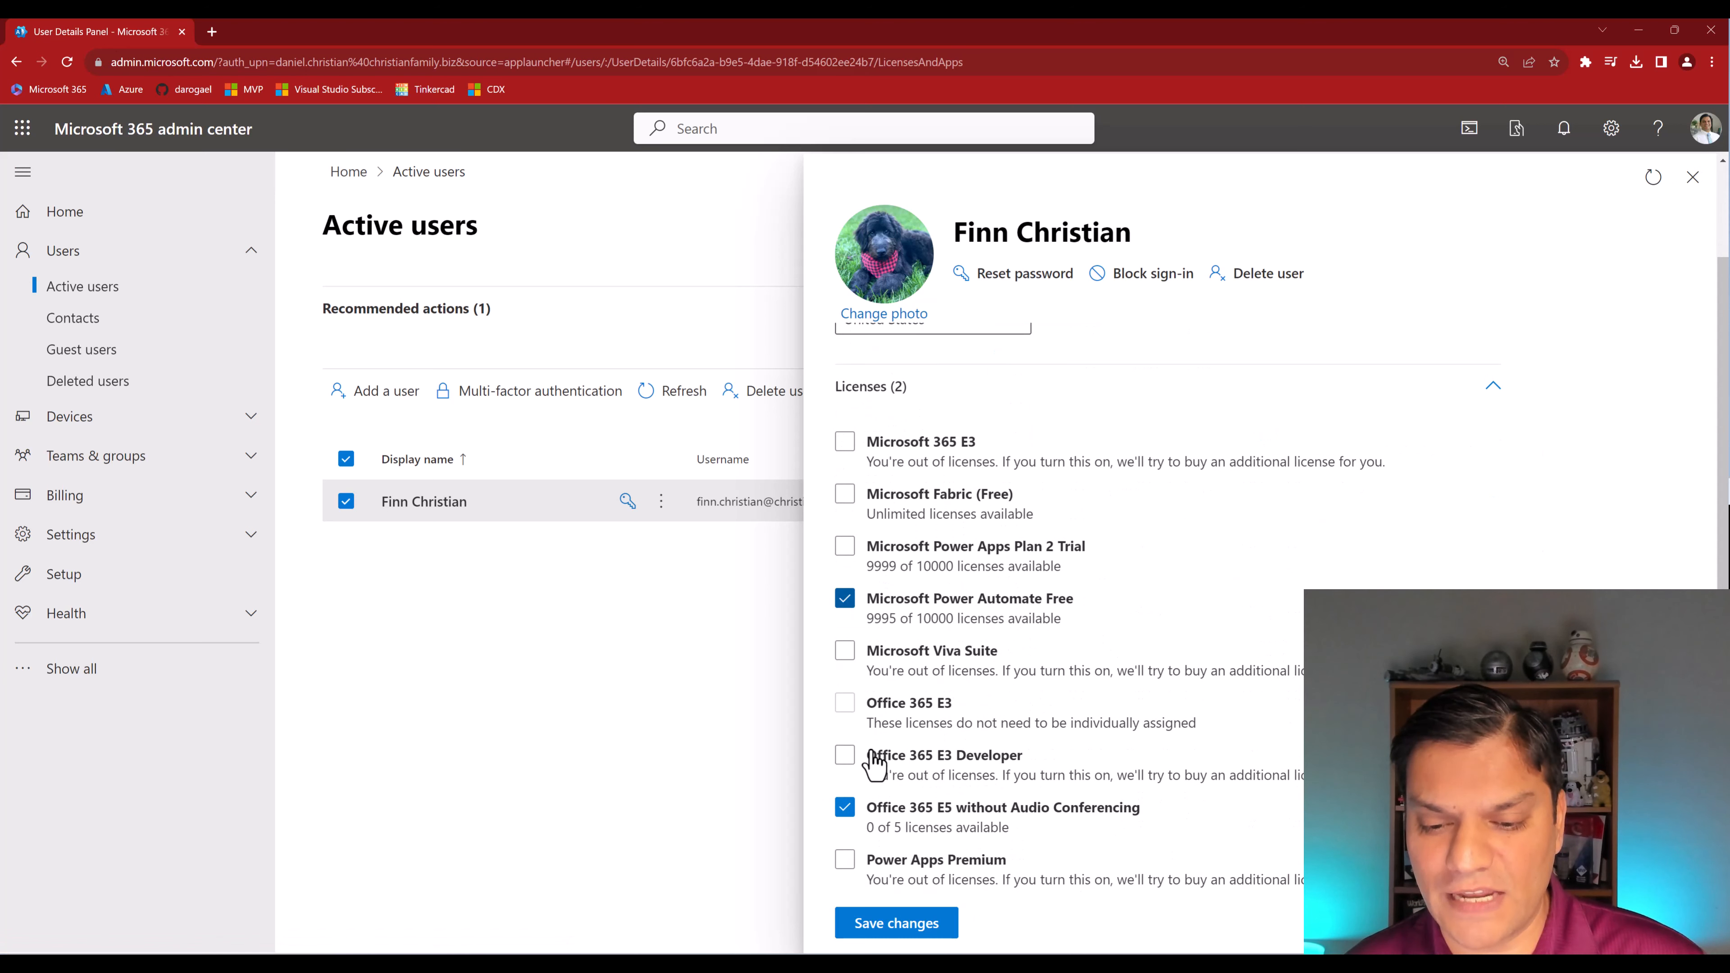
scroll(873, 762, down, 2)
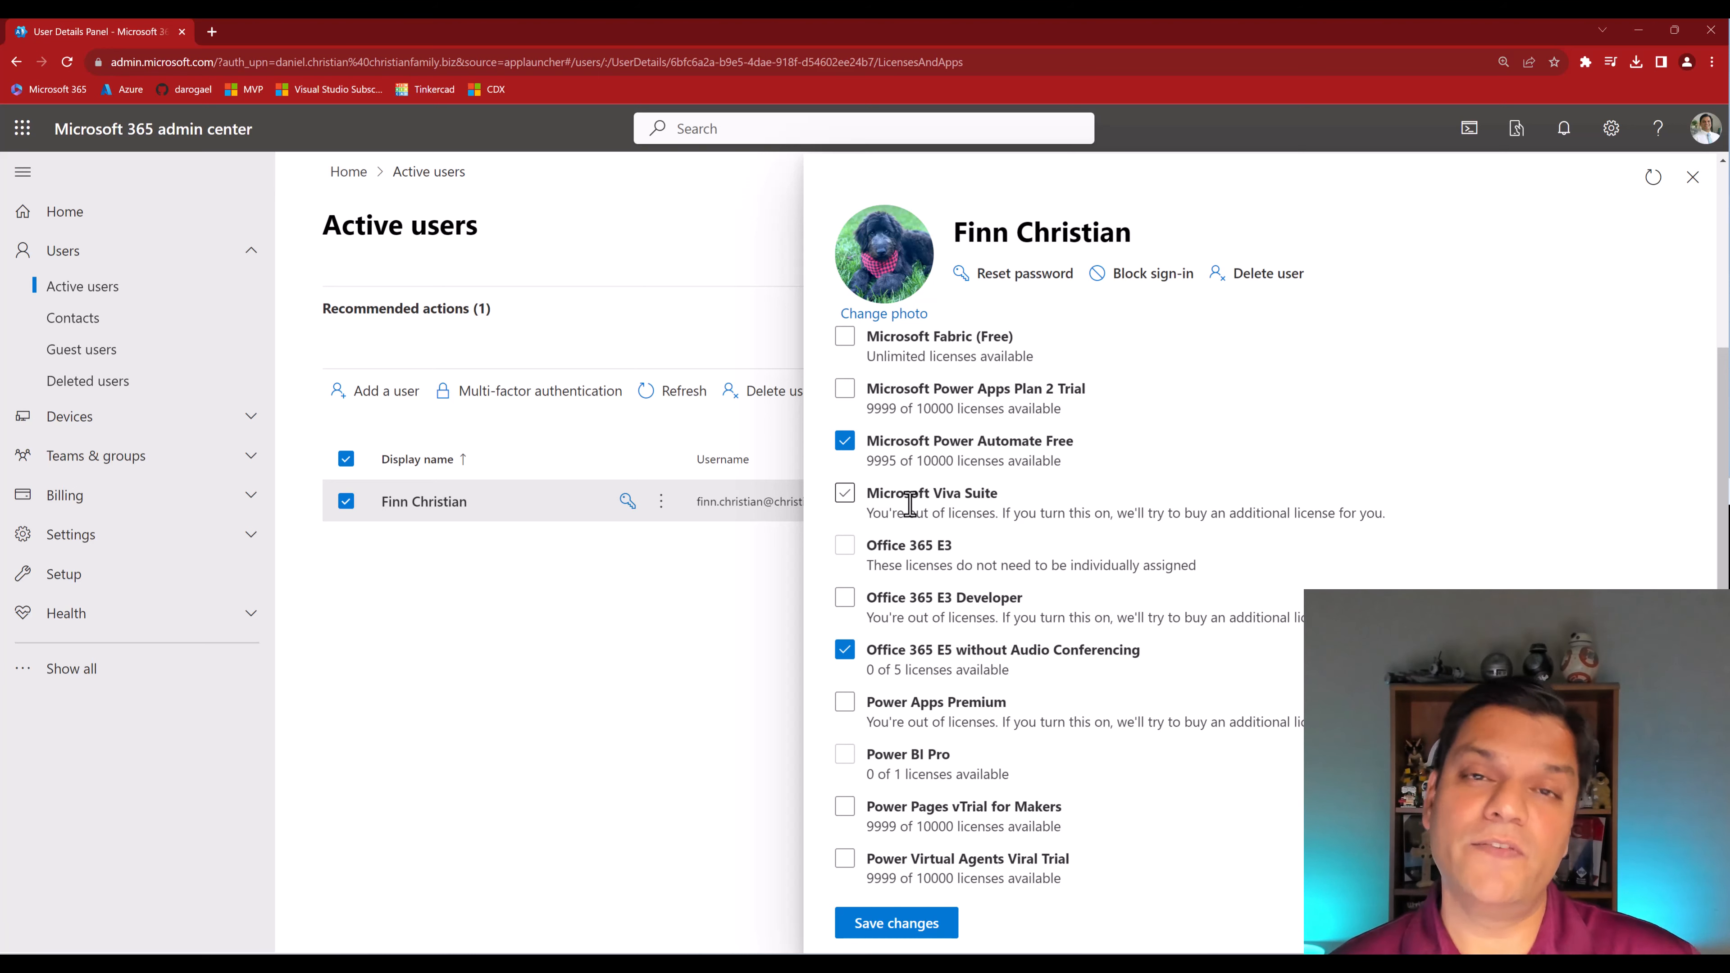
key(Escape)
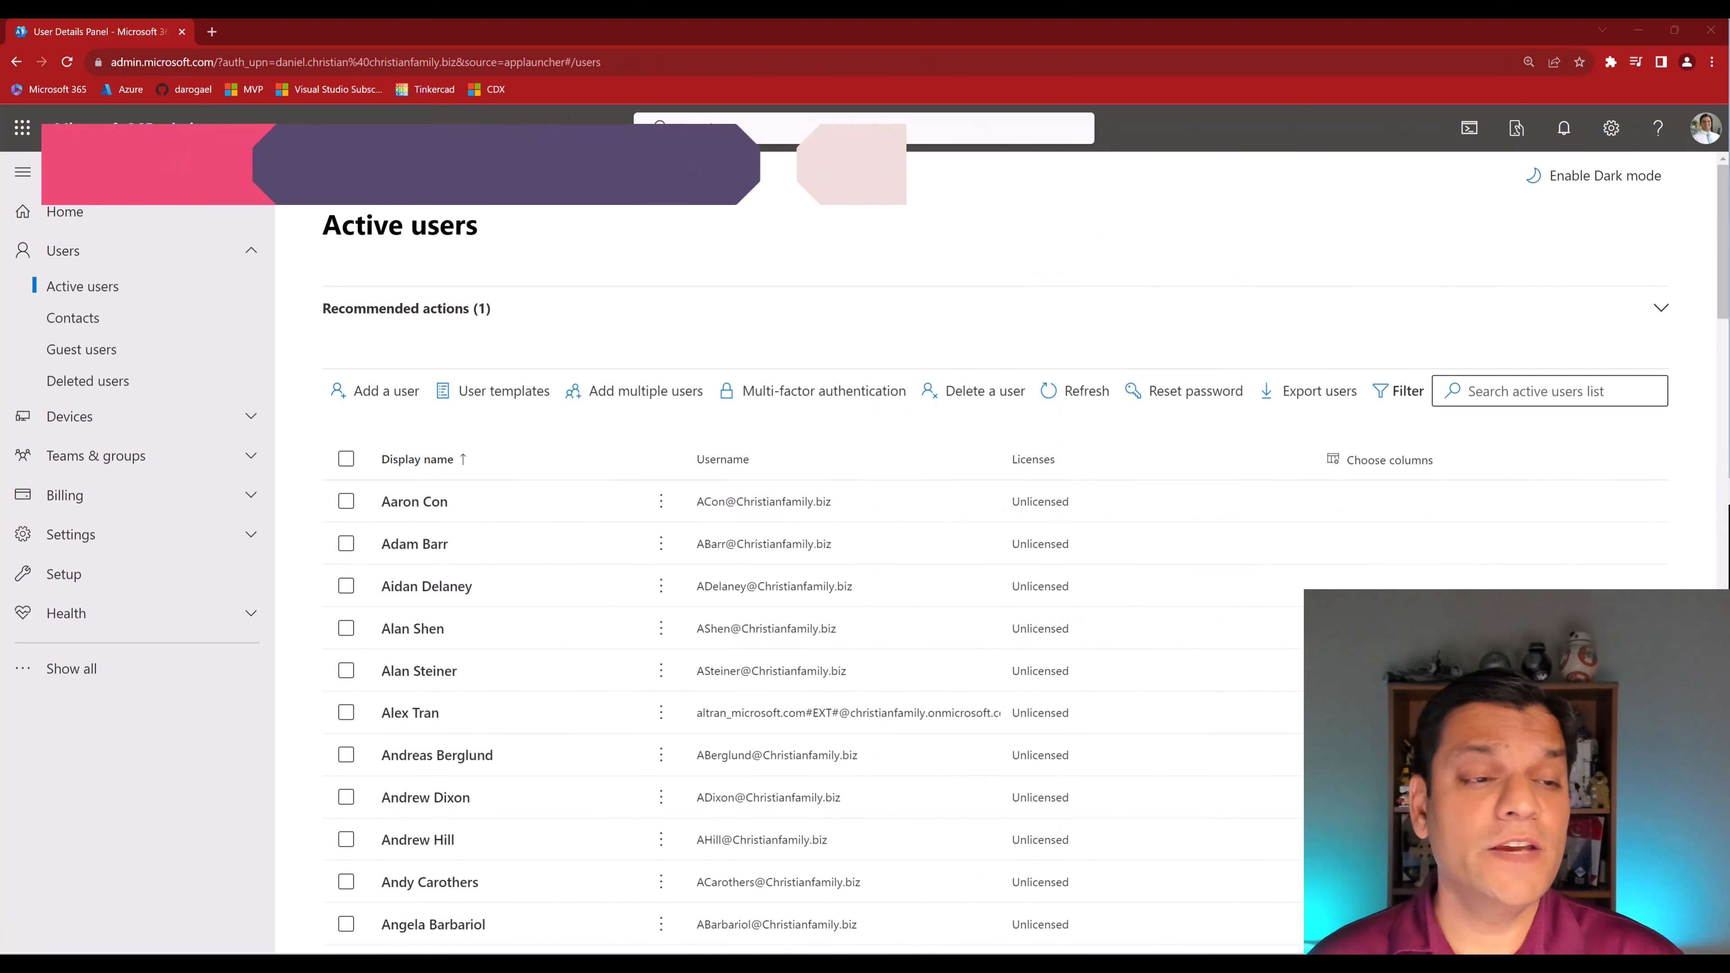
click(212, 32)
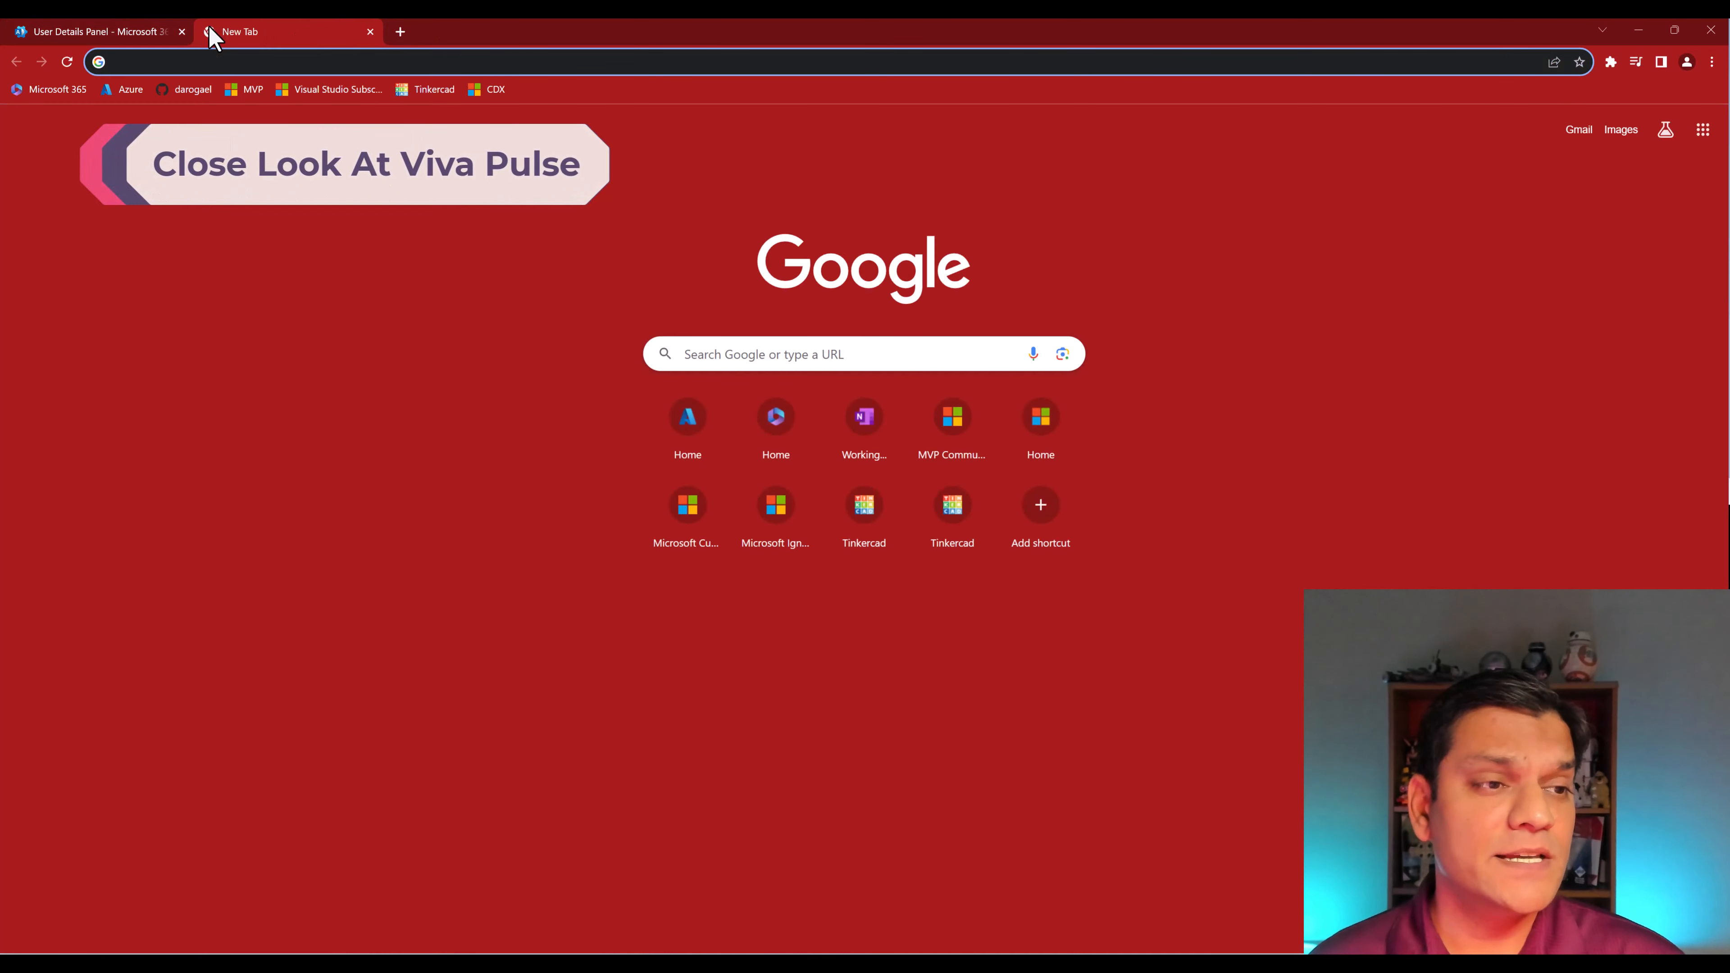
text(https://pulse.viva.cloud.microsoft)
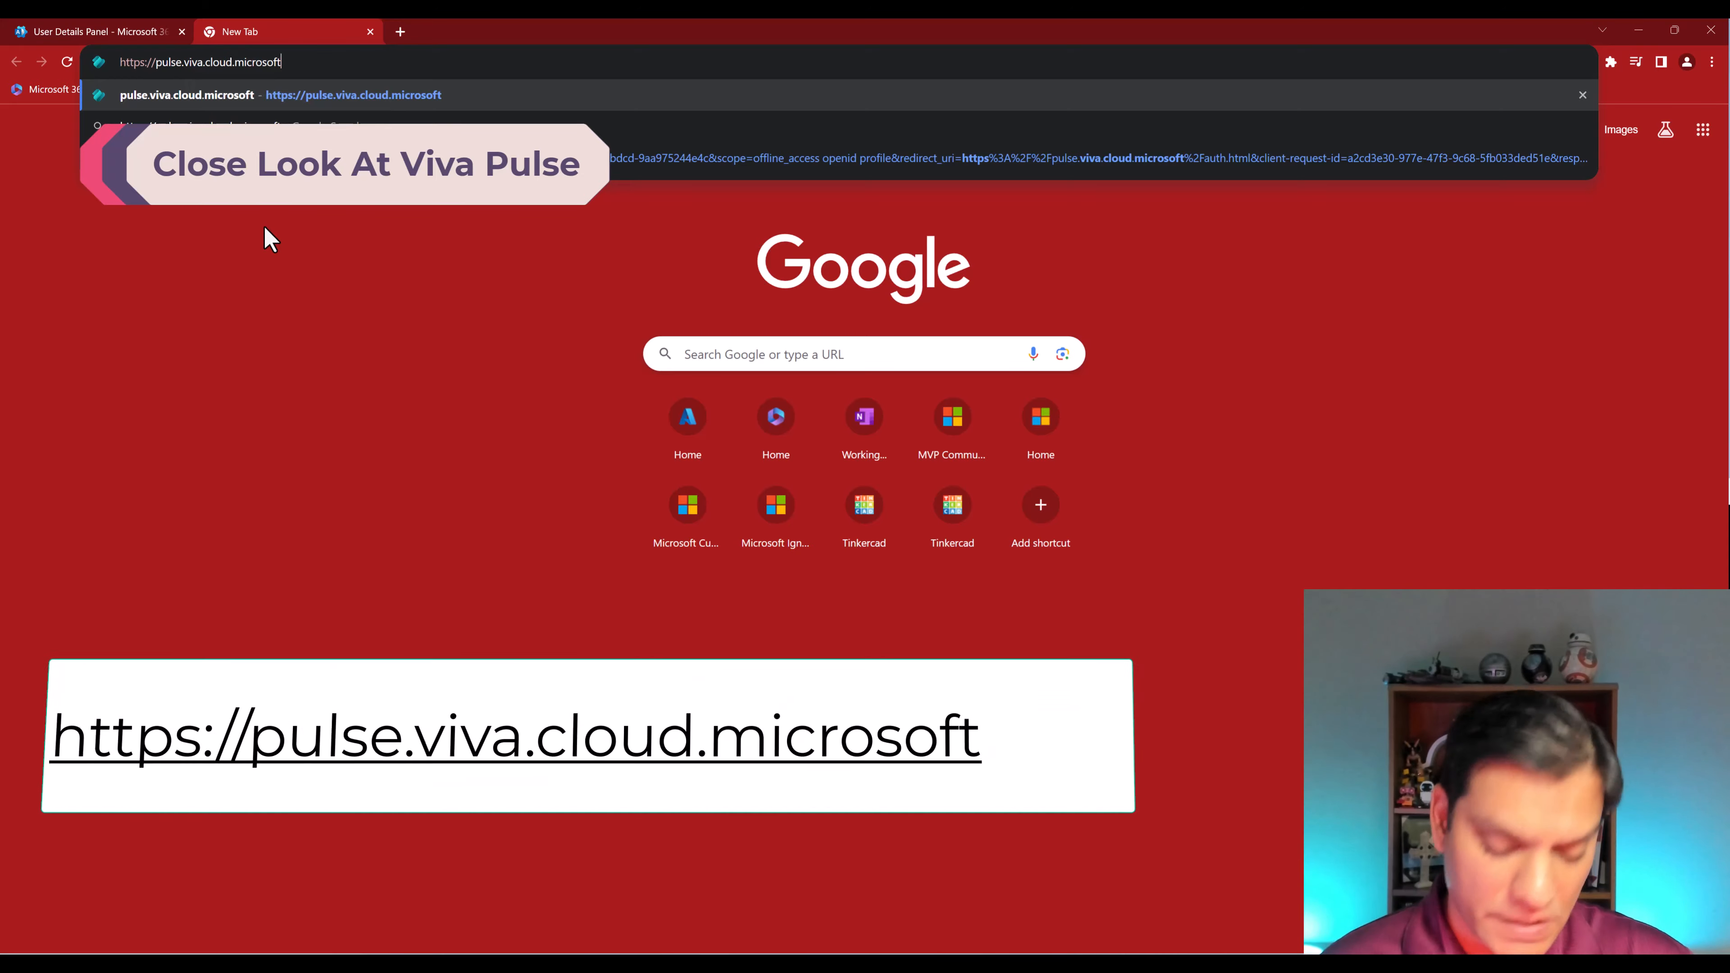
key(Return)
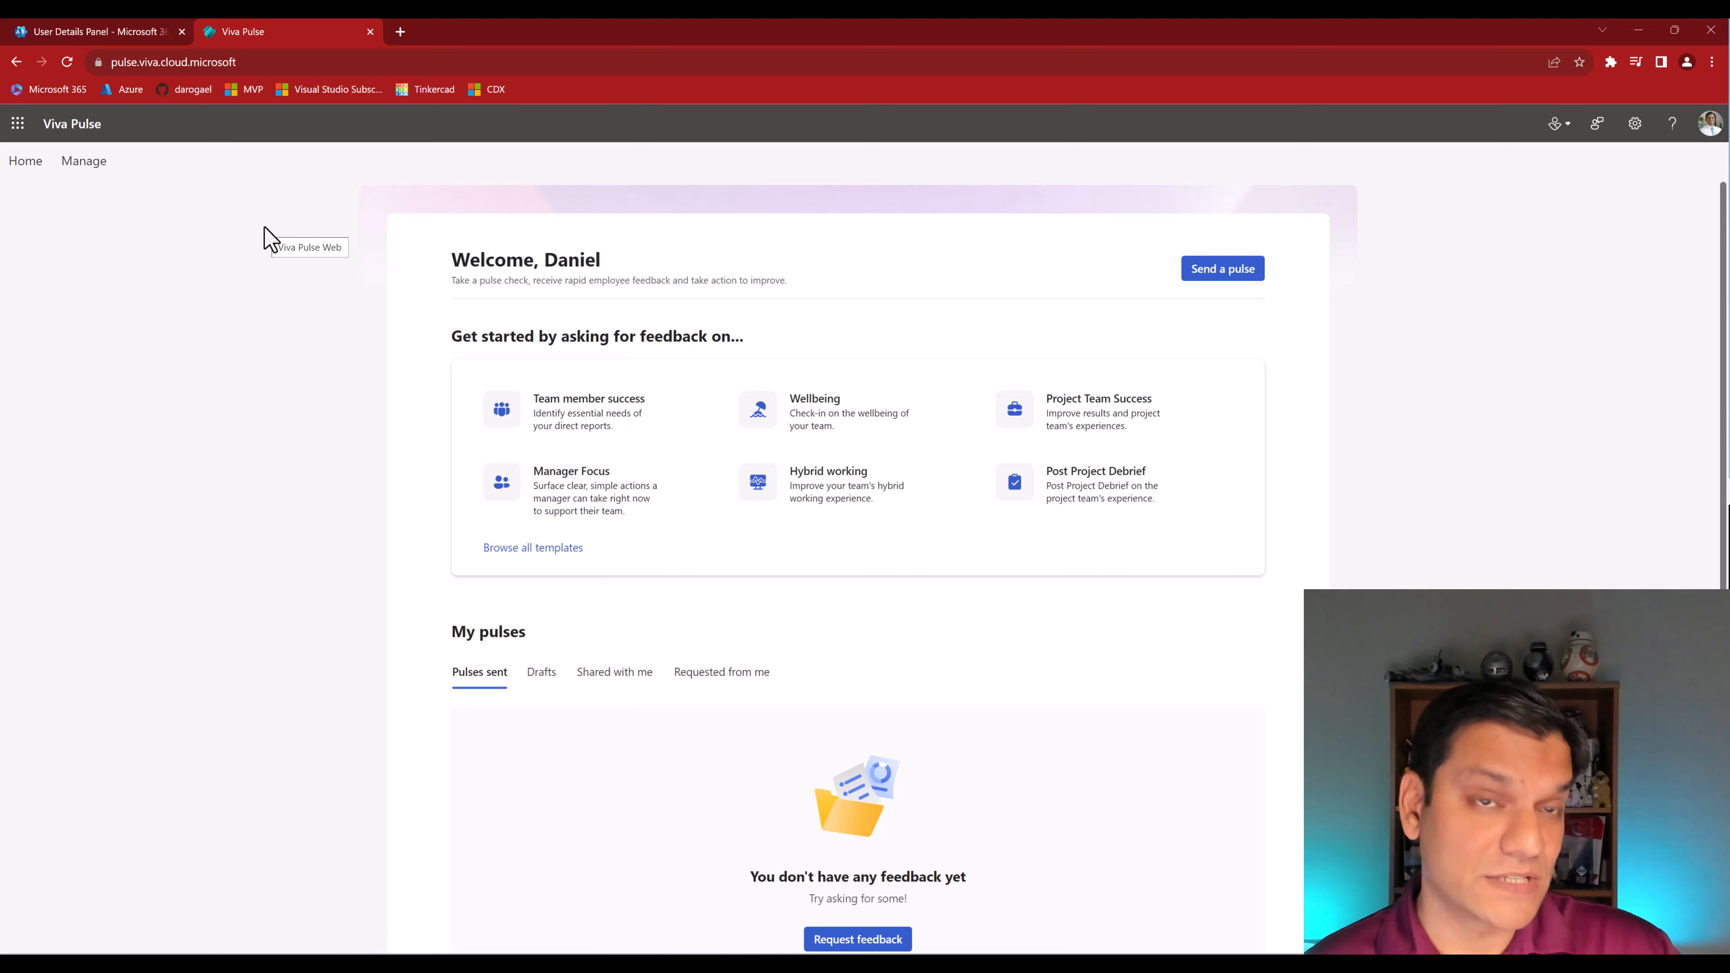
click(76, 163)
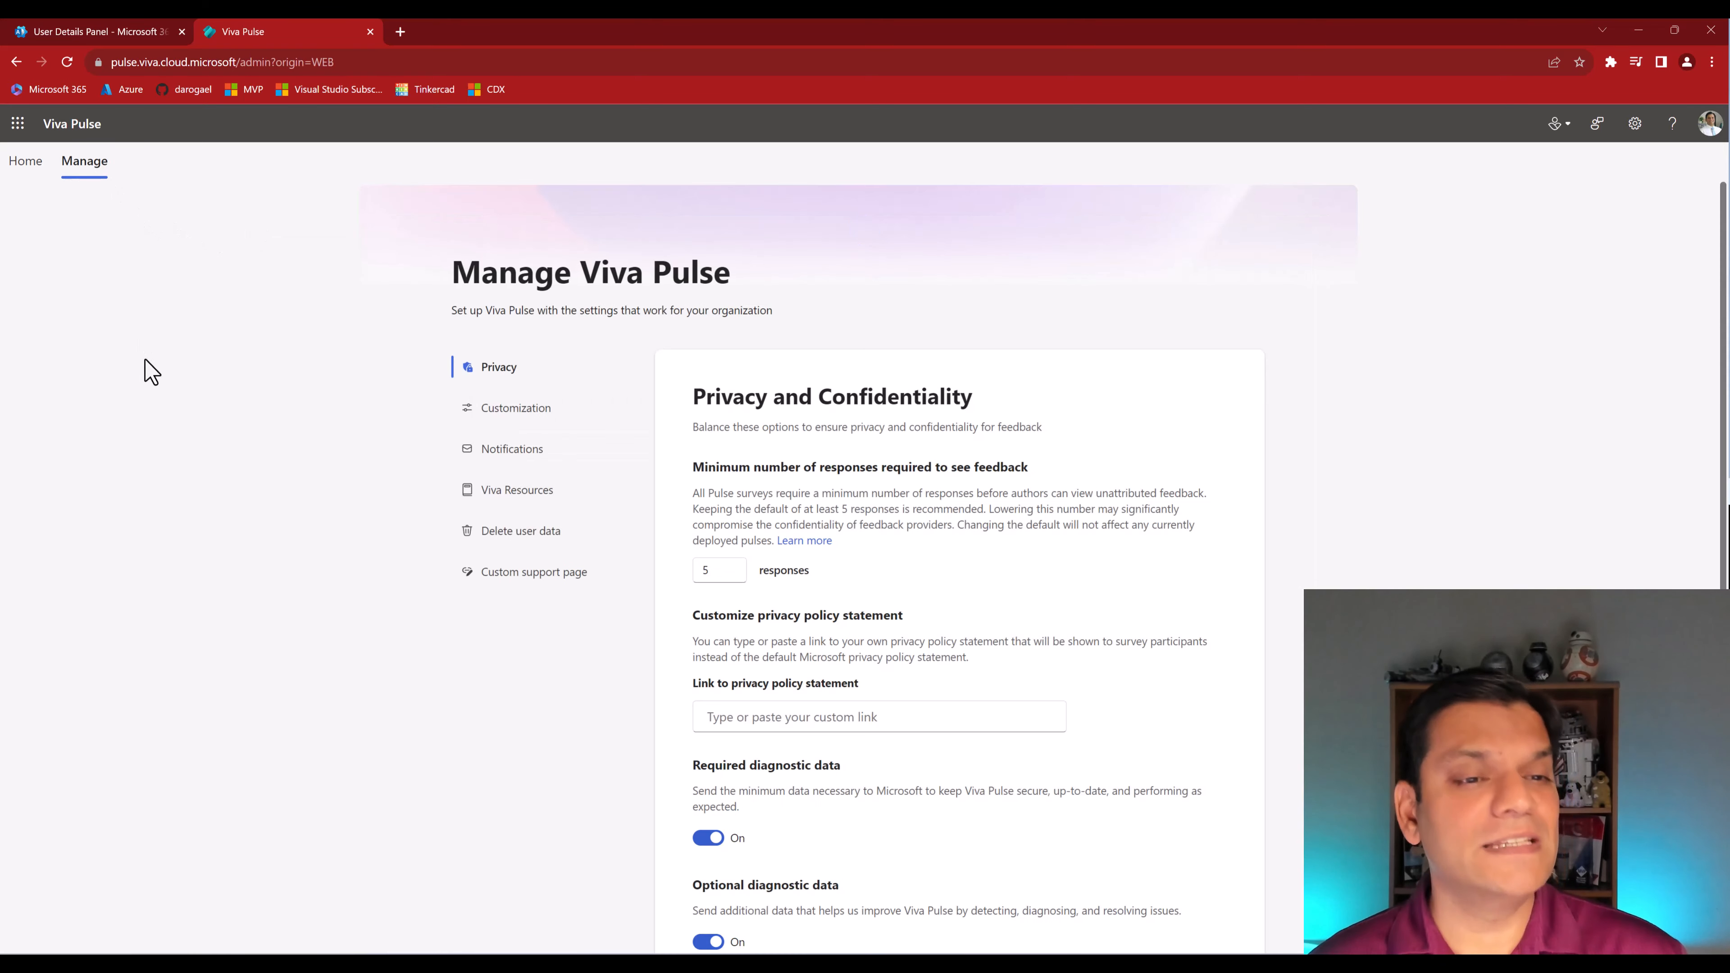
click(39, 173)
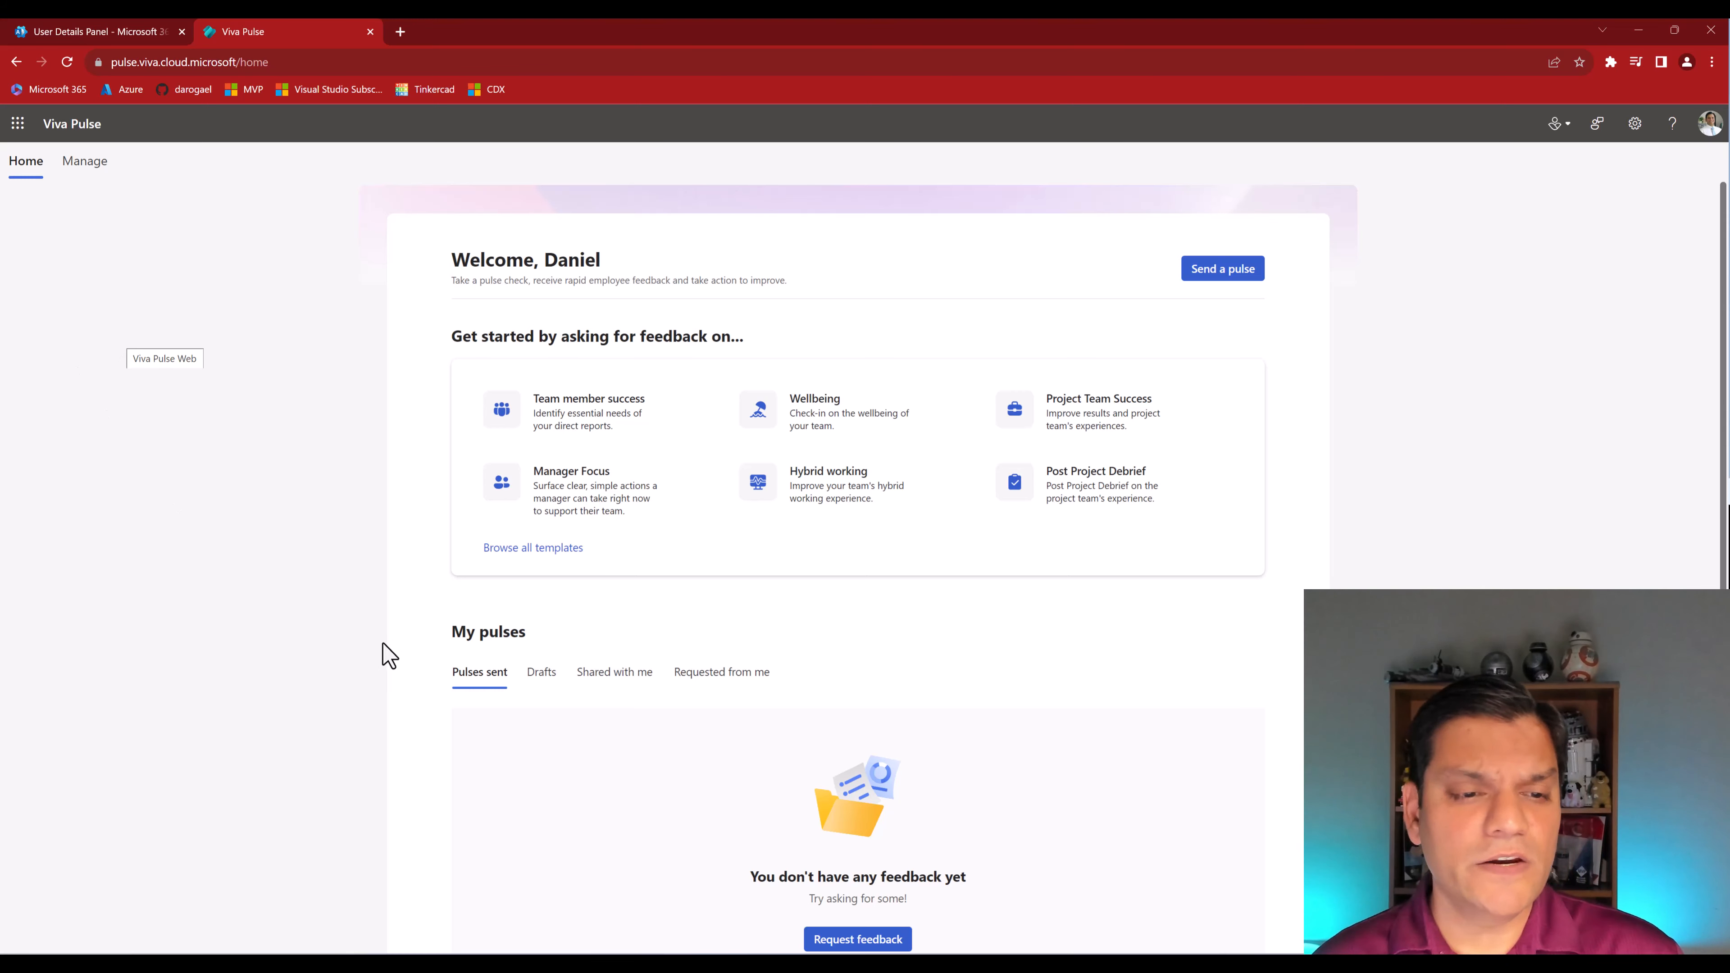
scroll(383, 644, down, 2)
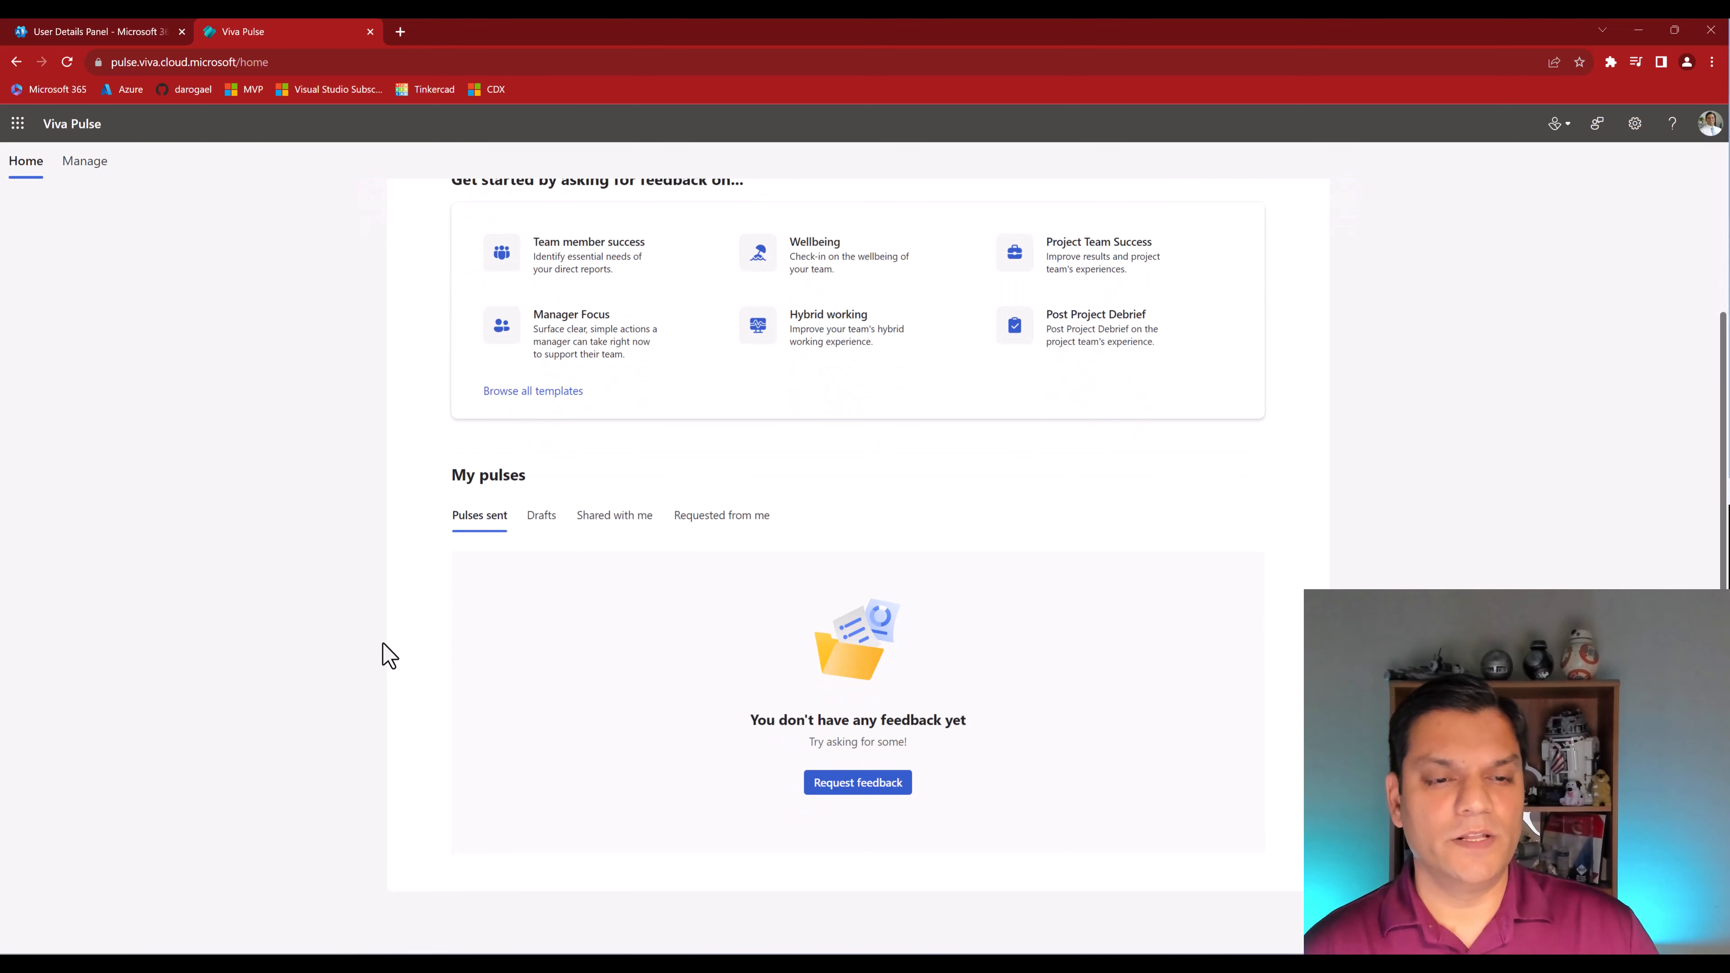
scroll(383, 645, up, 1)
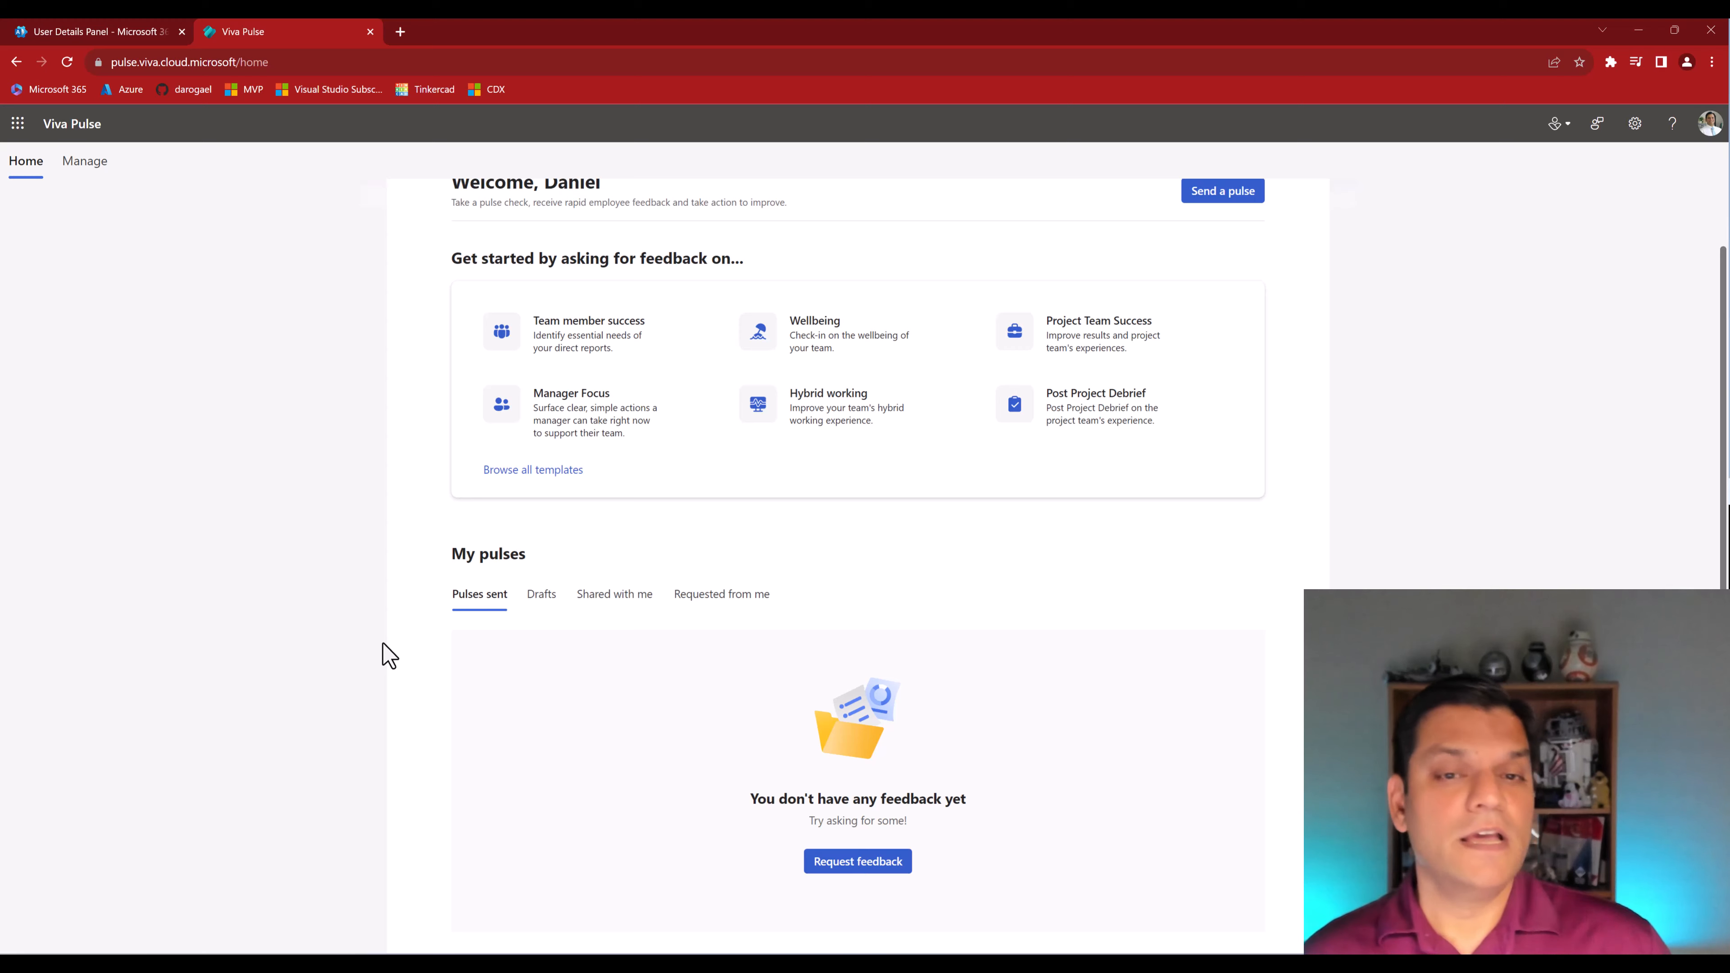
click(1634, 133)
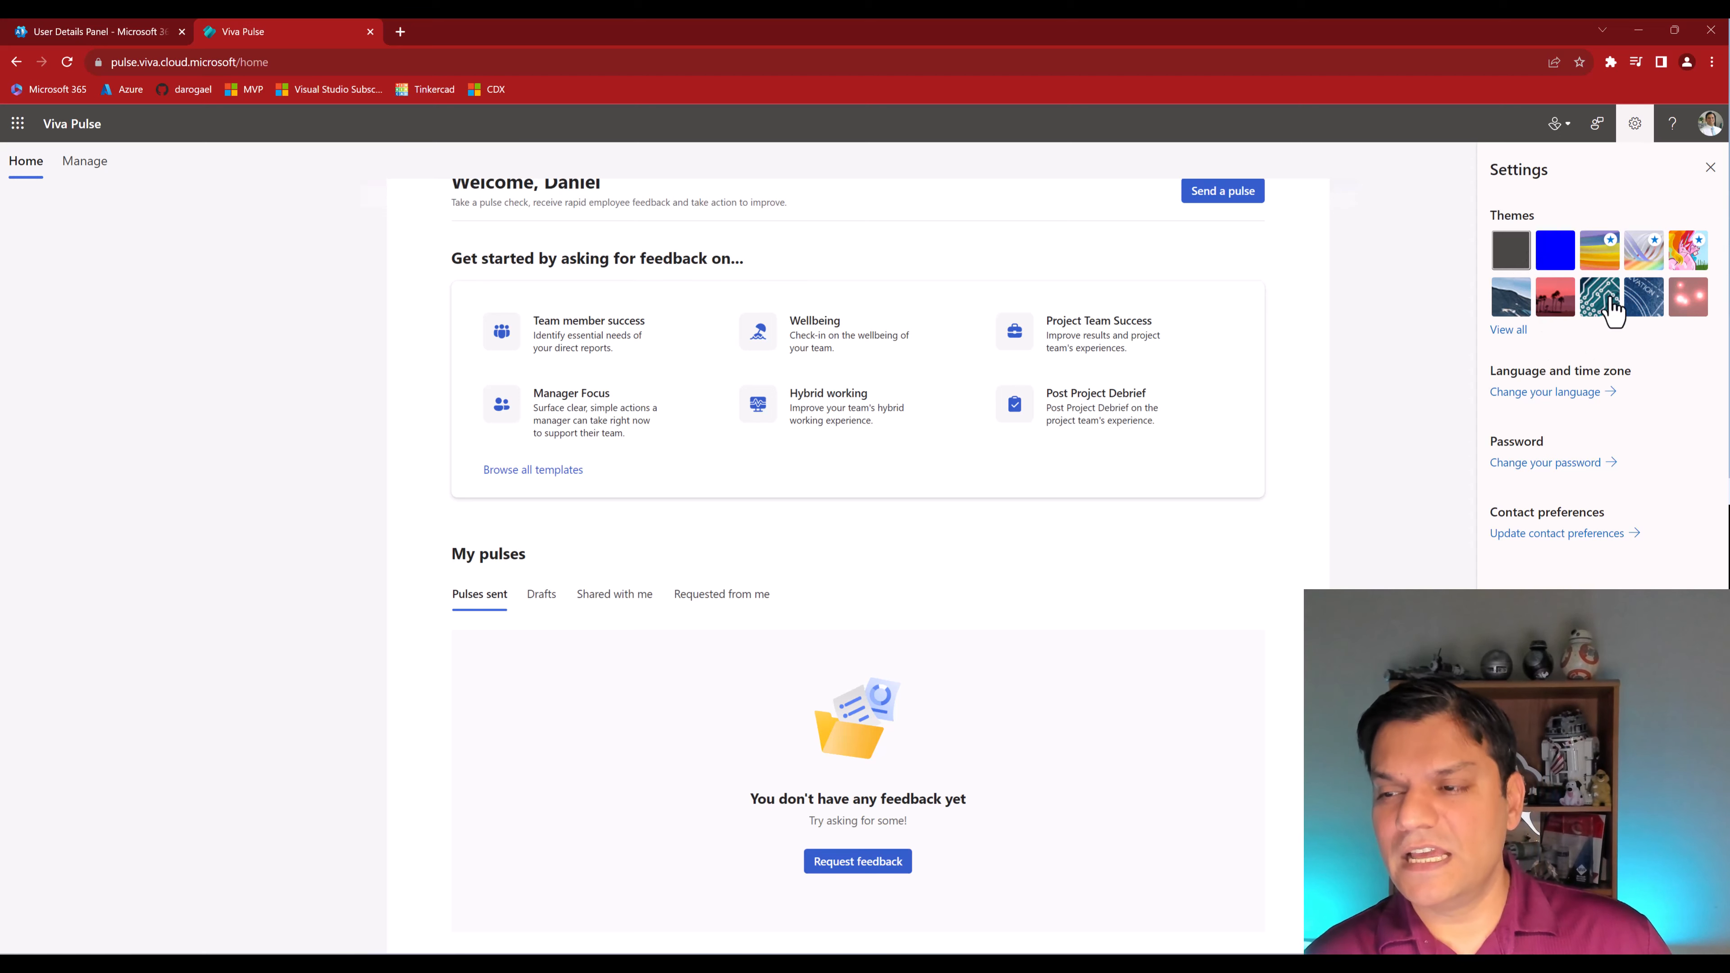
click(1710, 168)
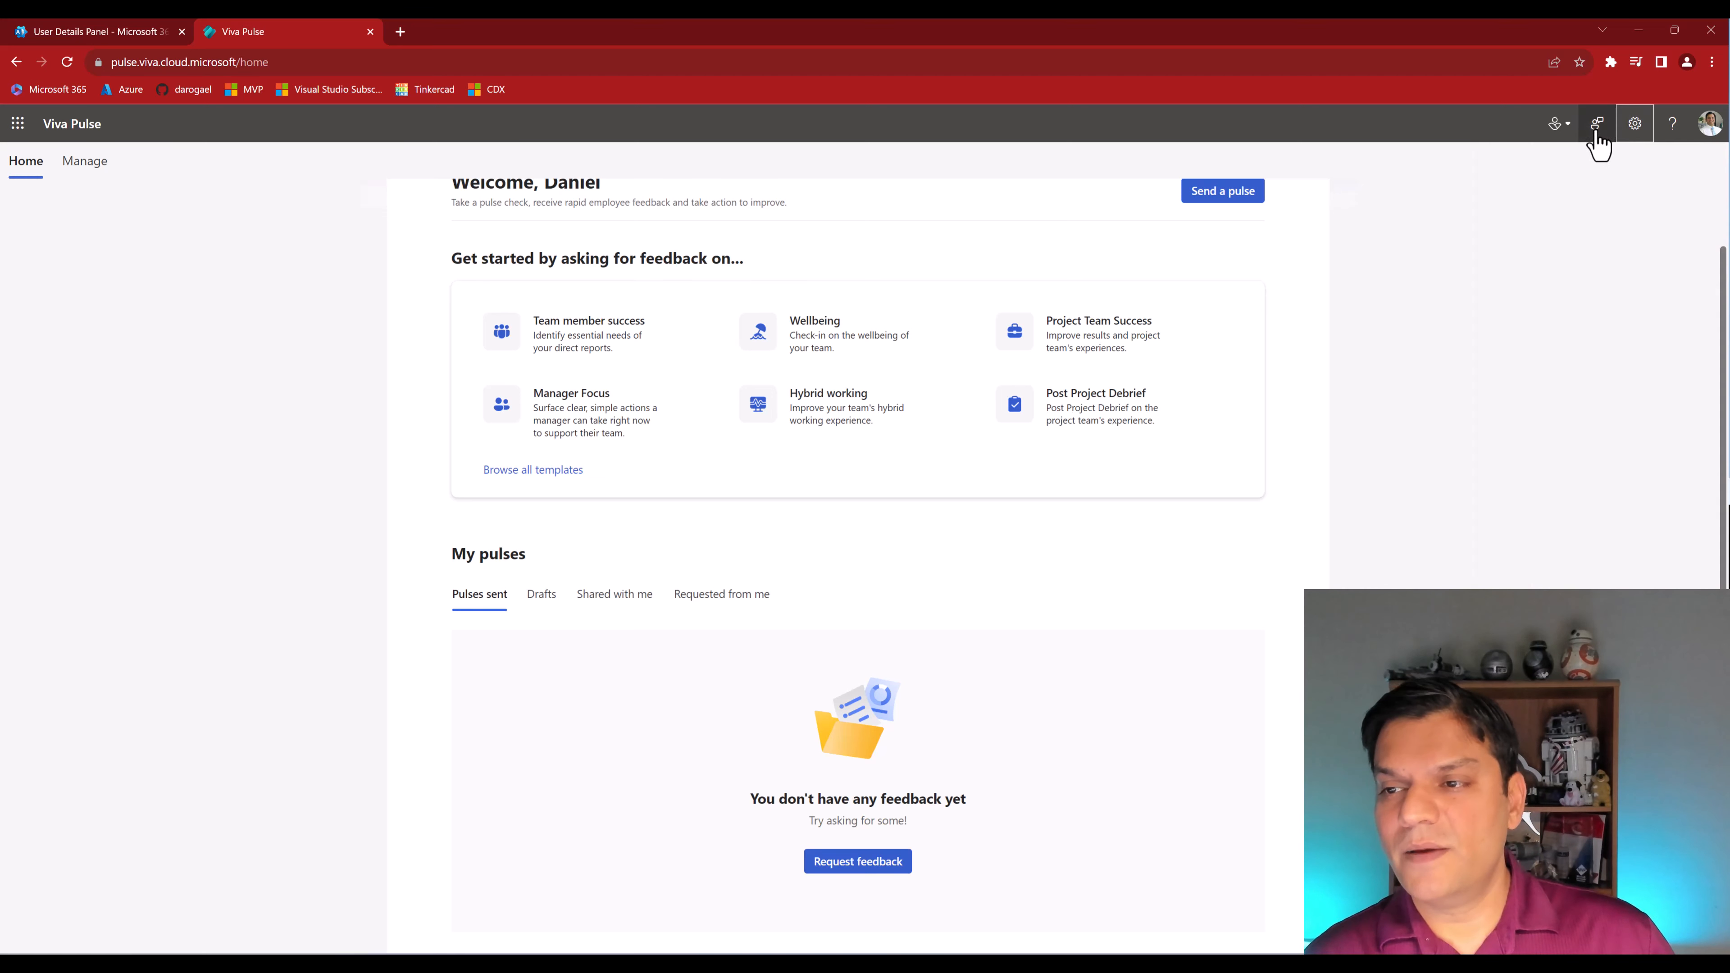
click(1565, 128)
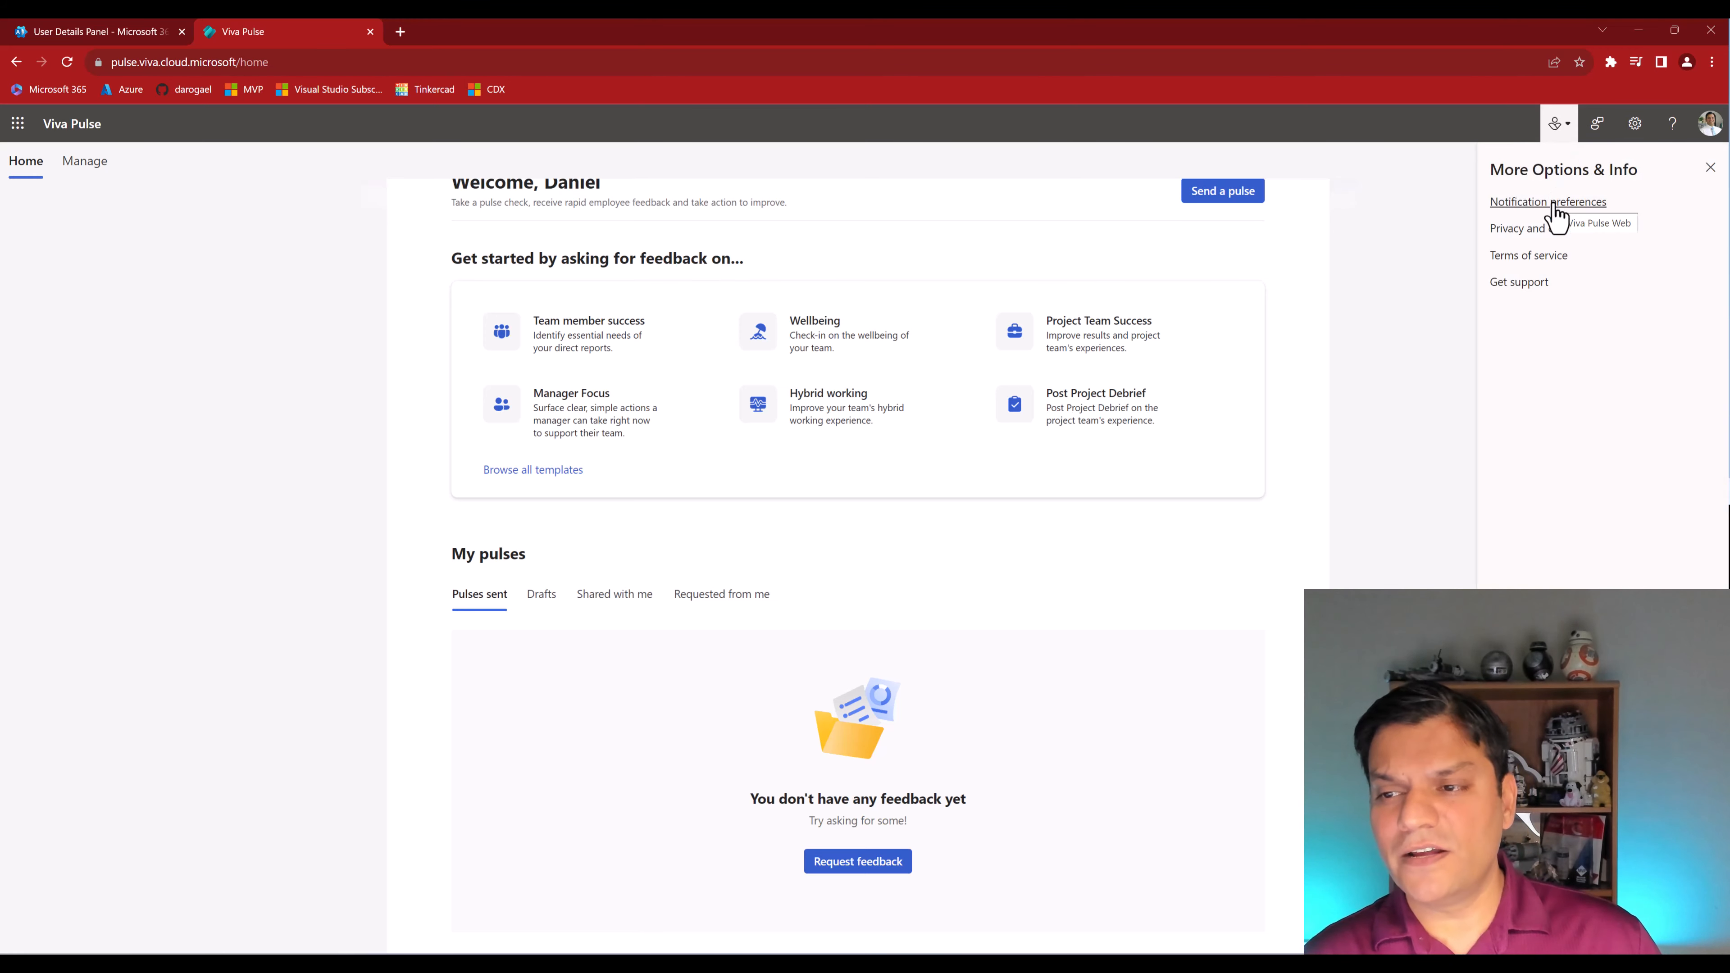
click(1555, 203)
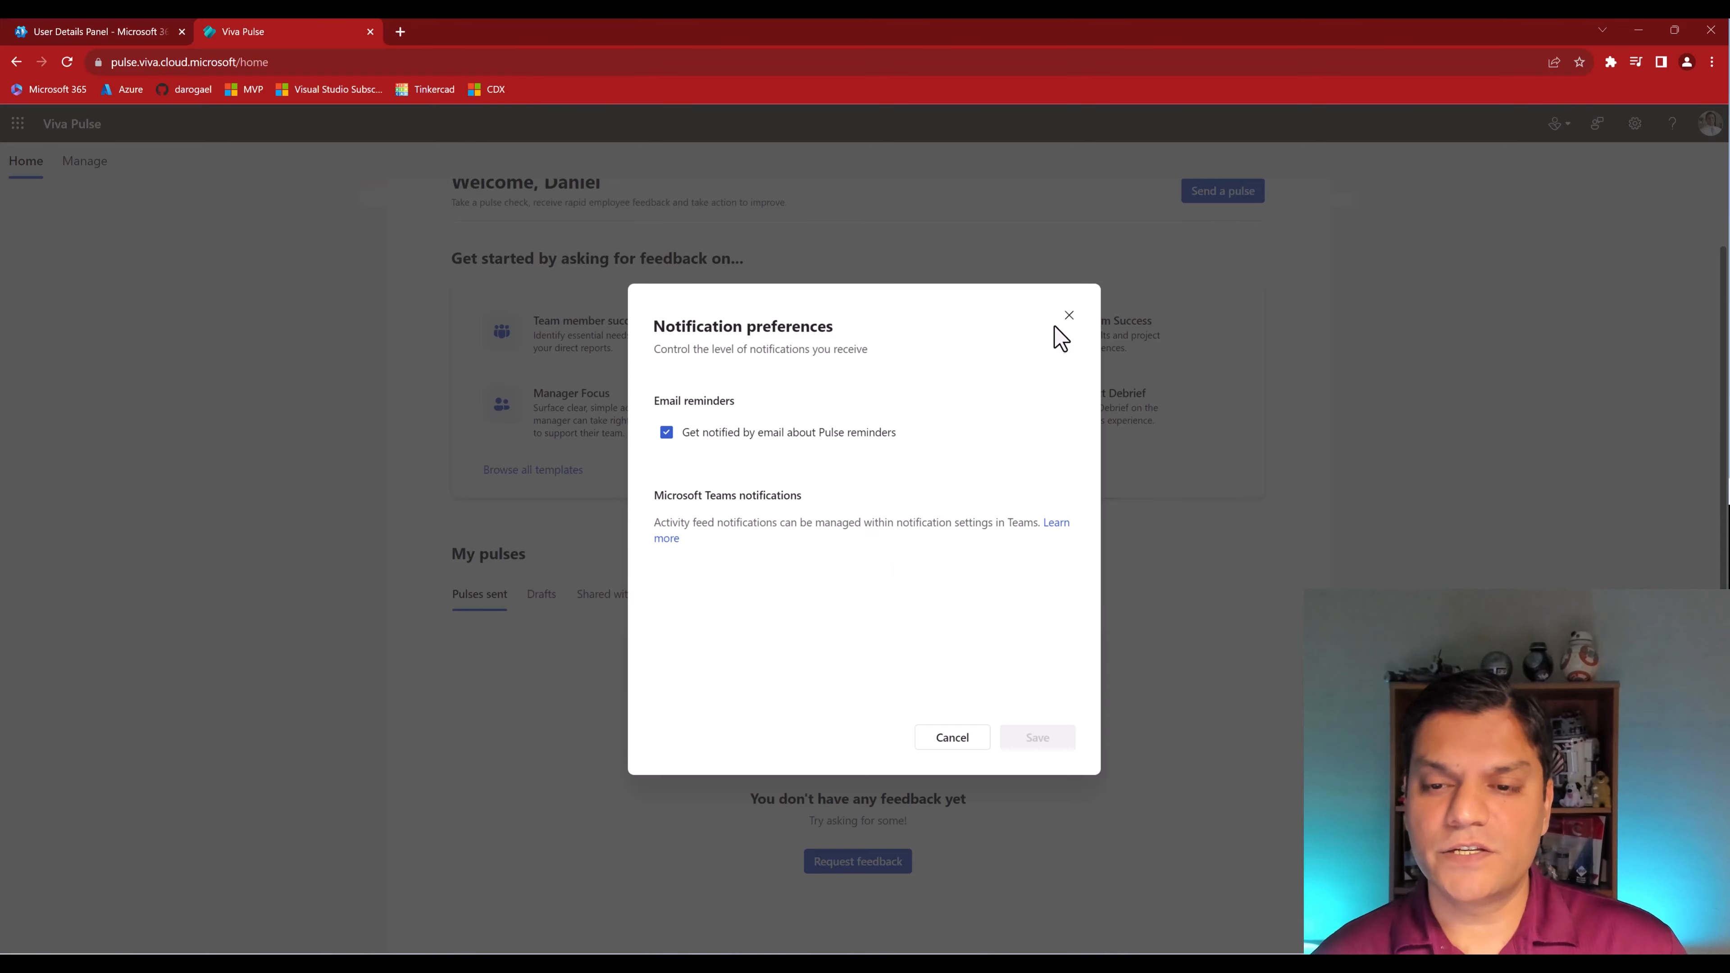
click(1068, 315)
click(1558, 124)
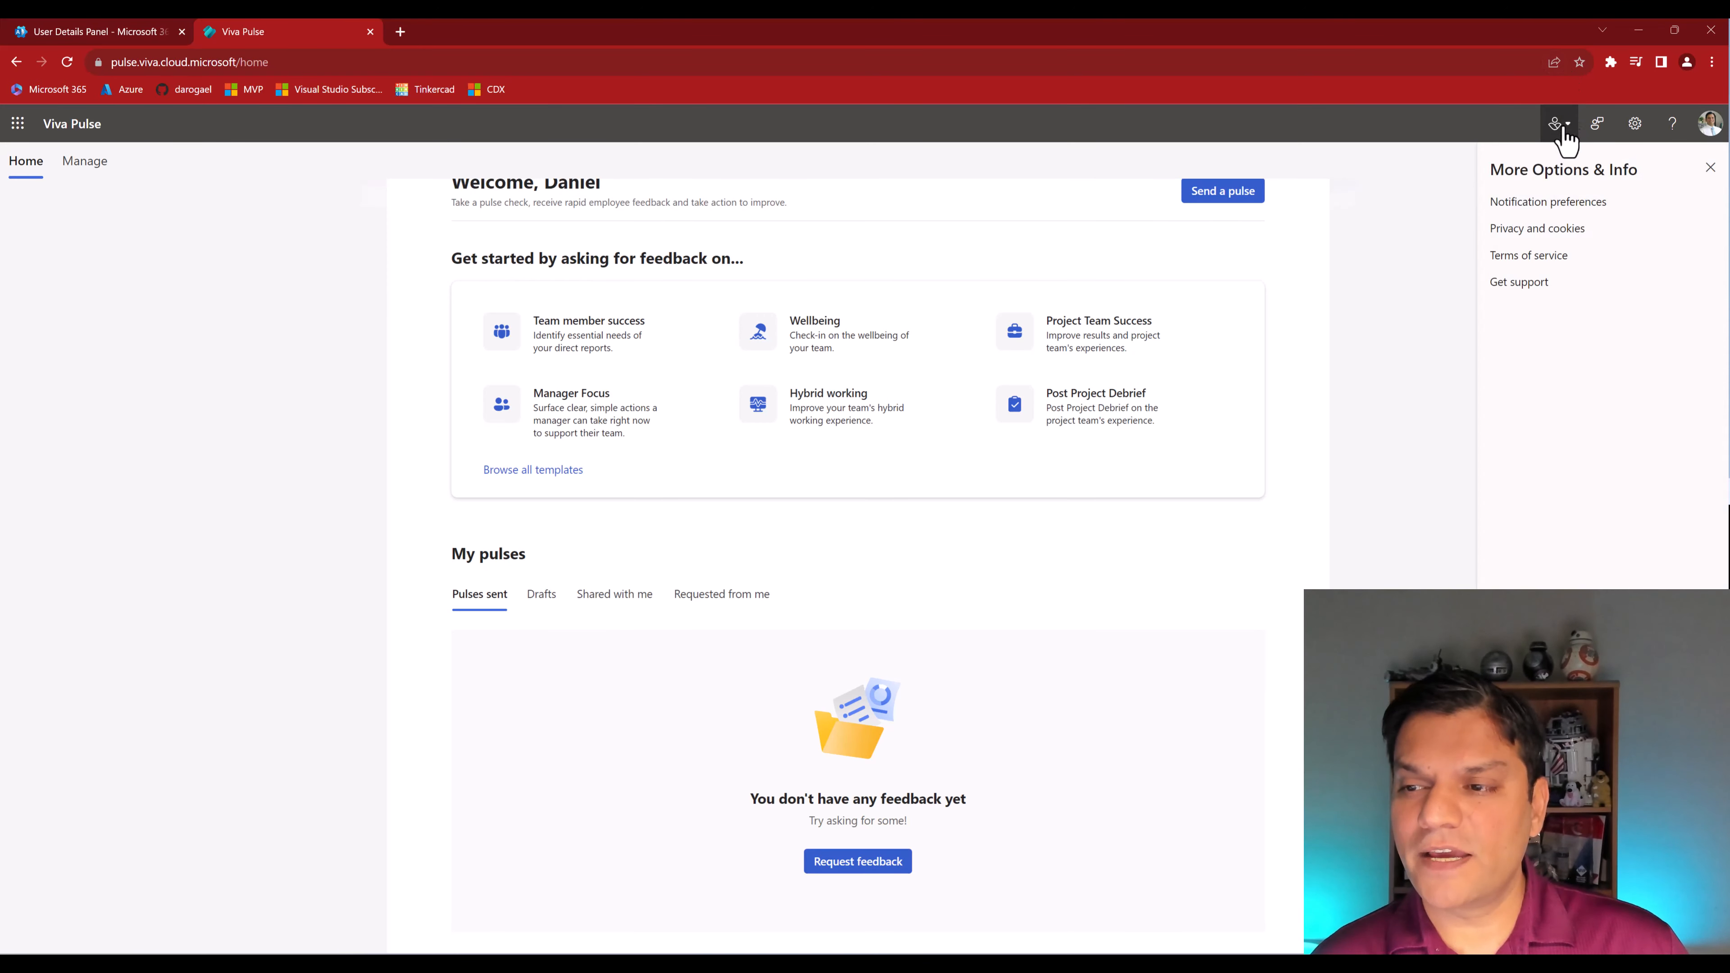
click(1544, 229)
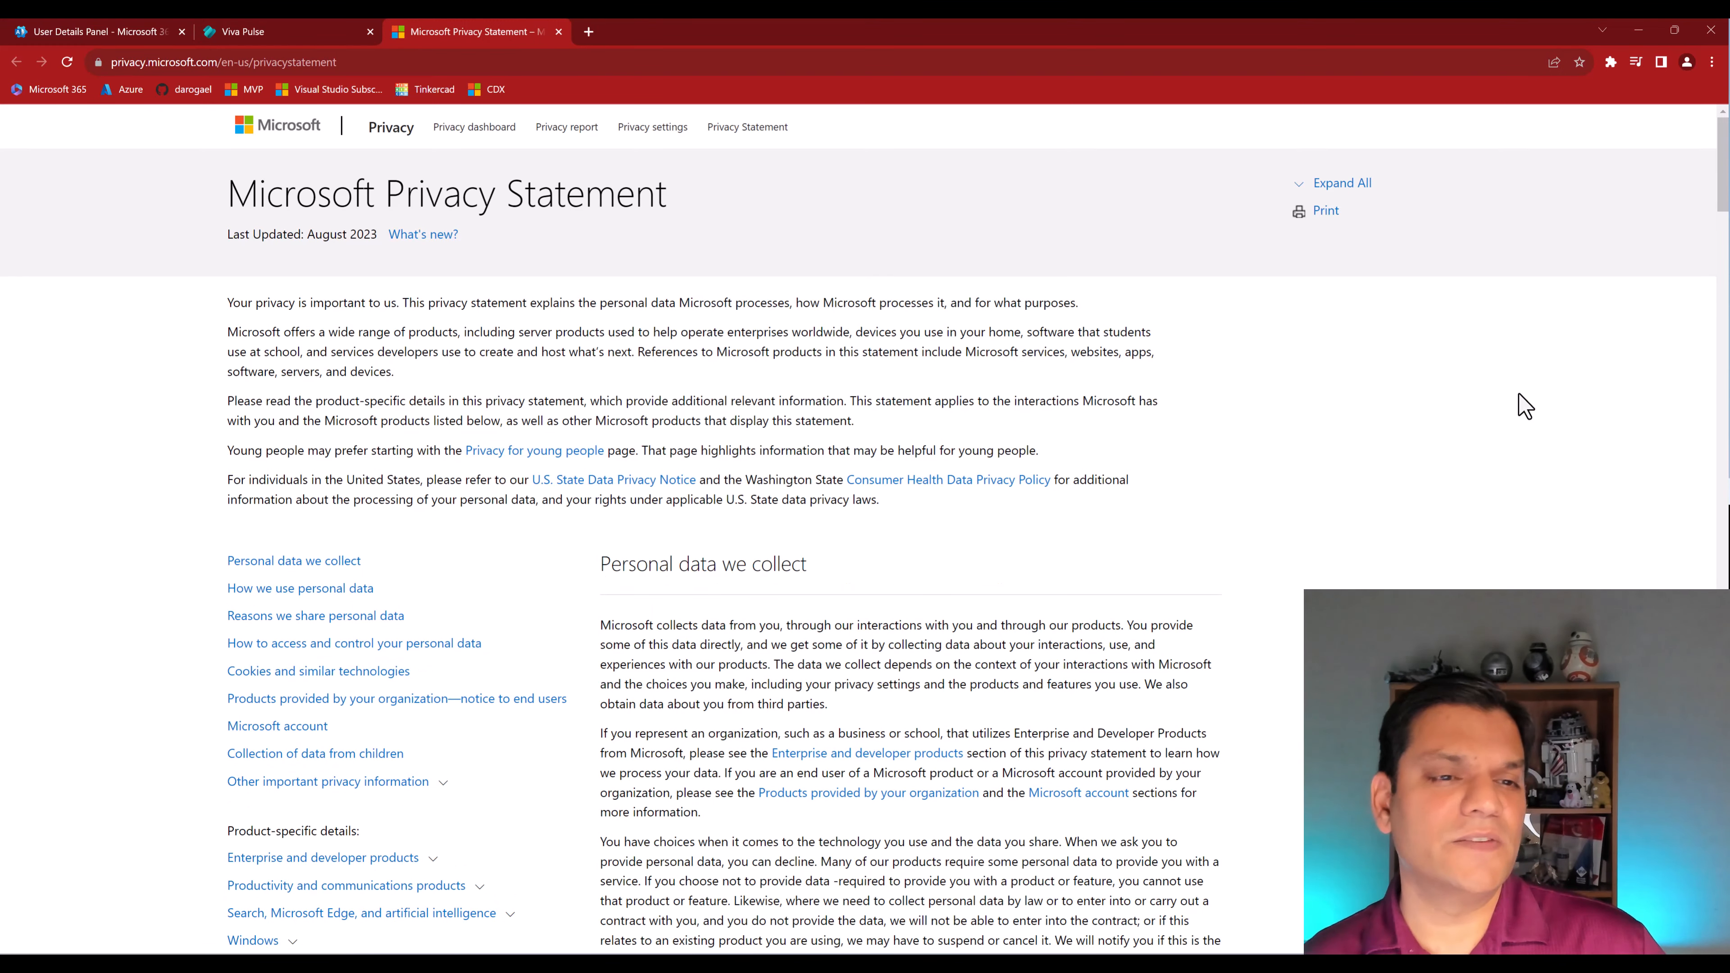
click(559, 32)
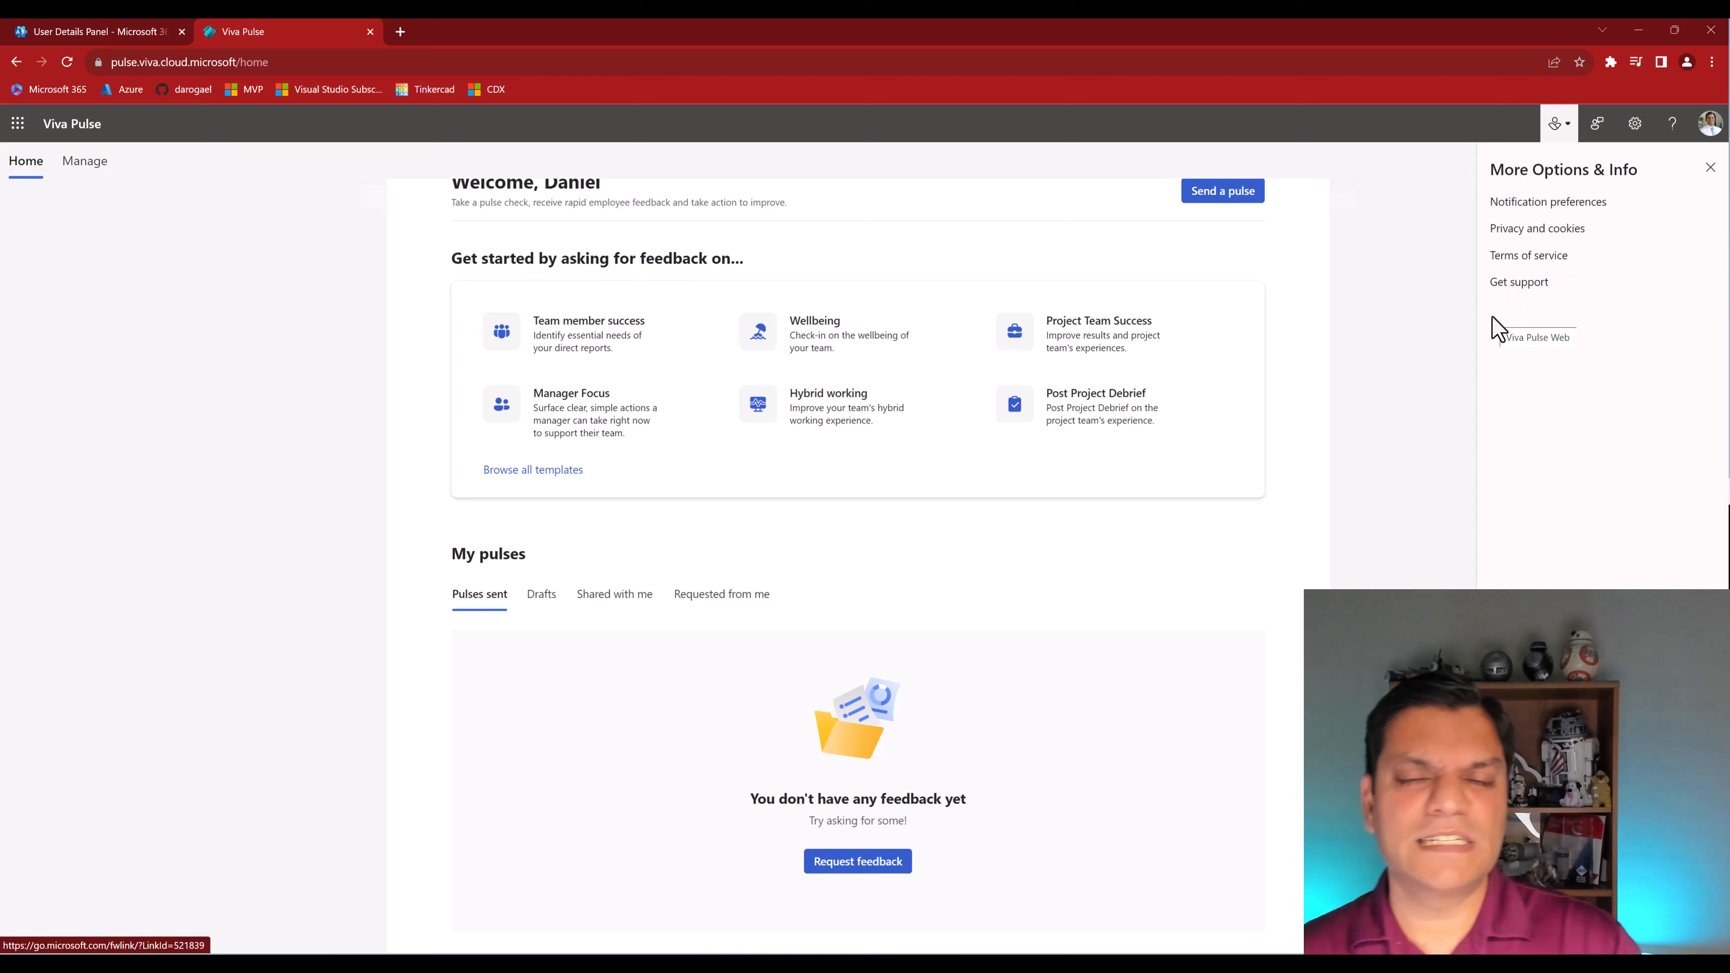
click(1707, 172)
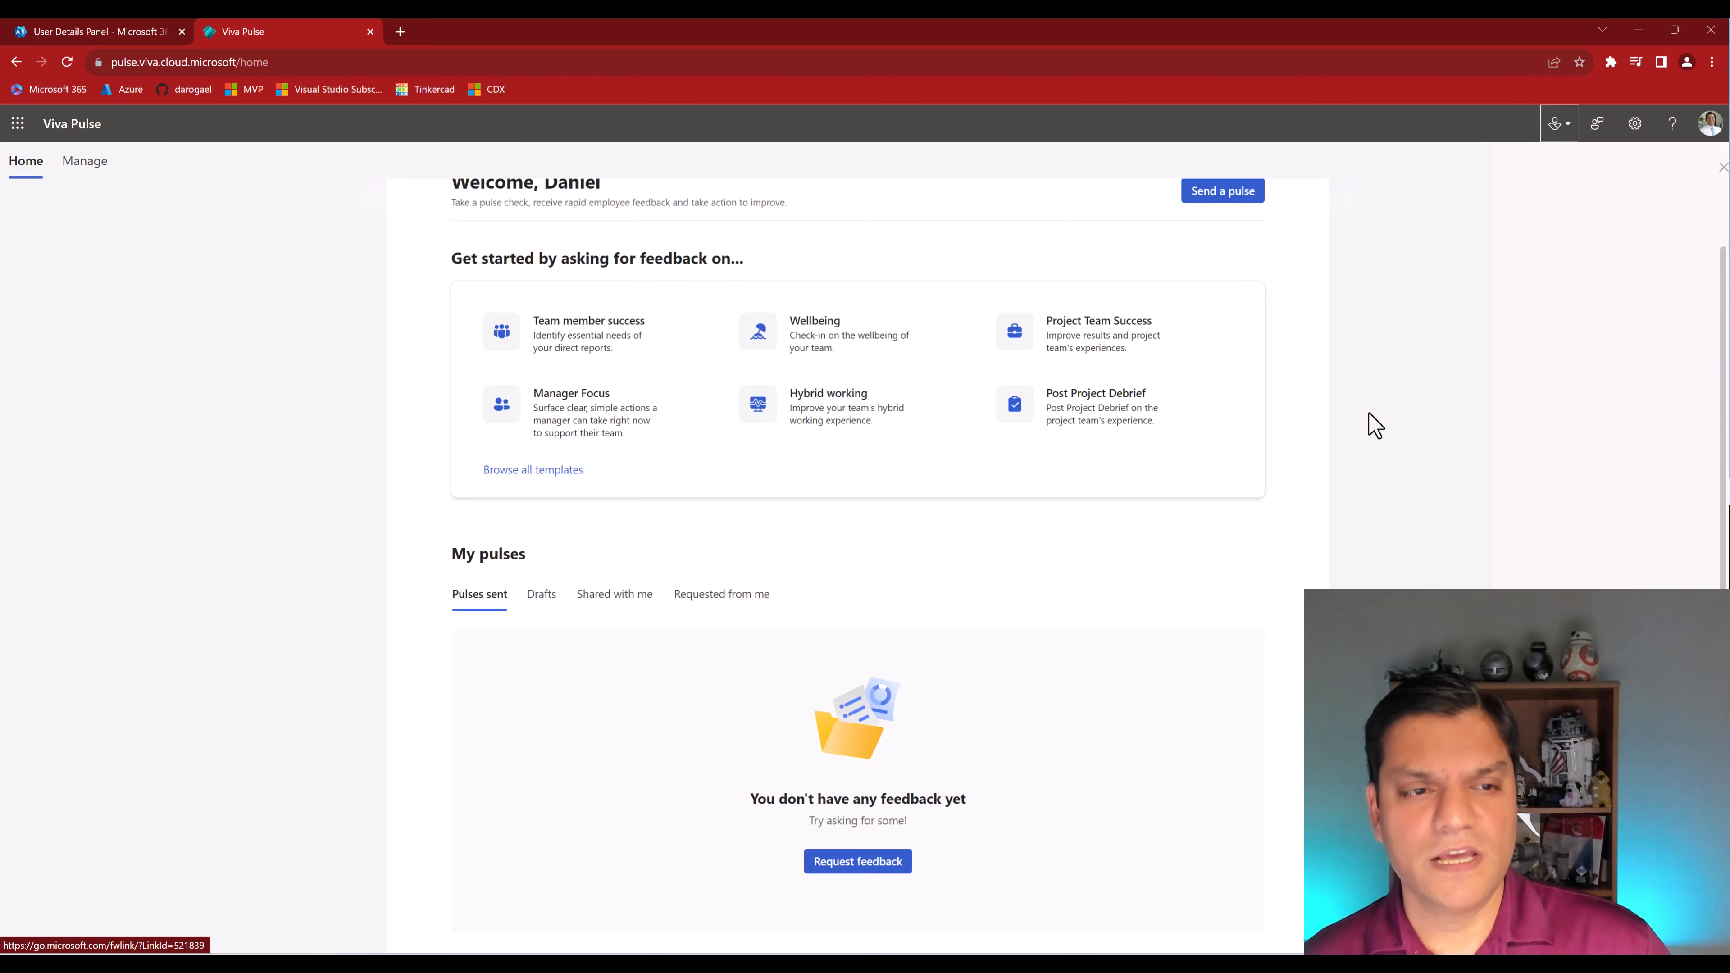
Step: In Manage privacy settings, raise the minimum responses to see feedback to 11
click(92, 178)
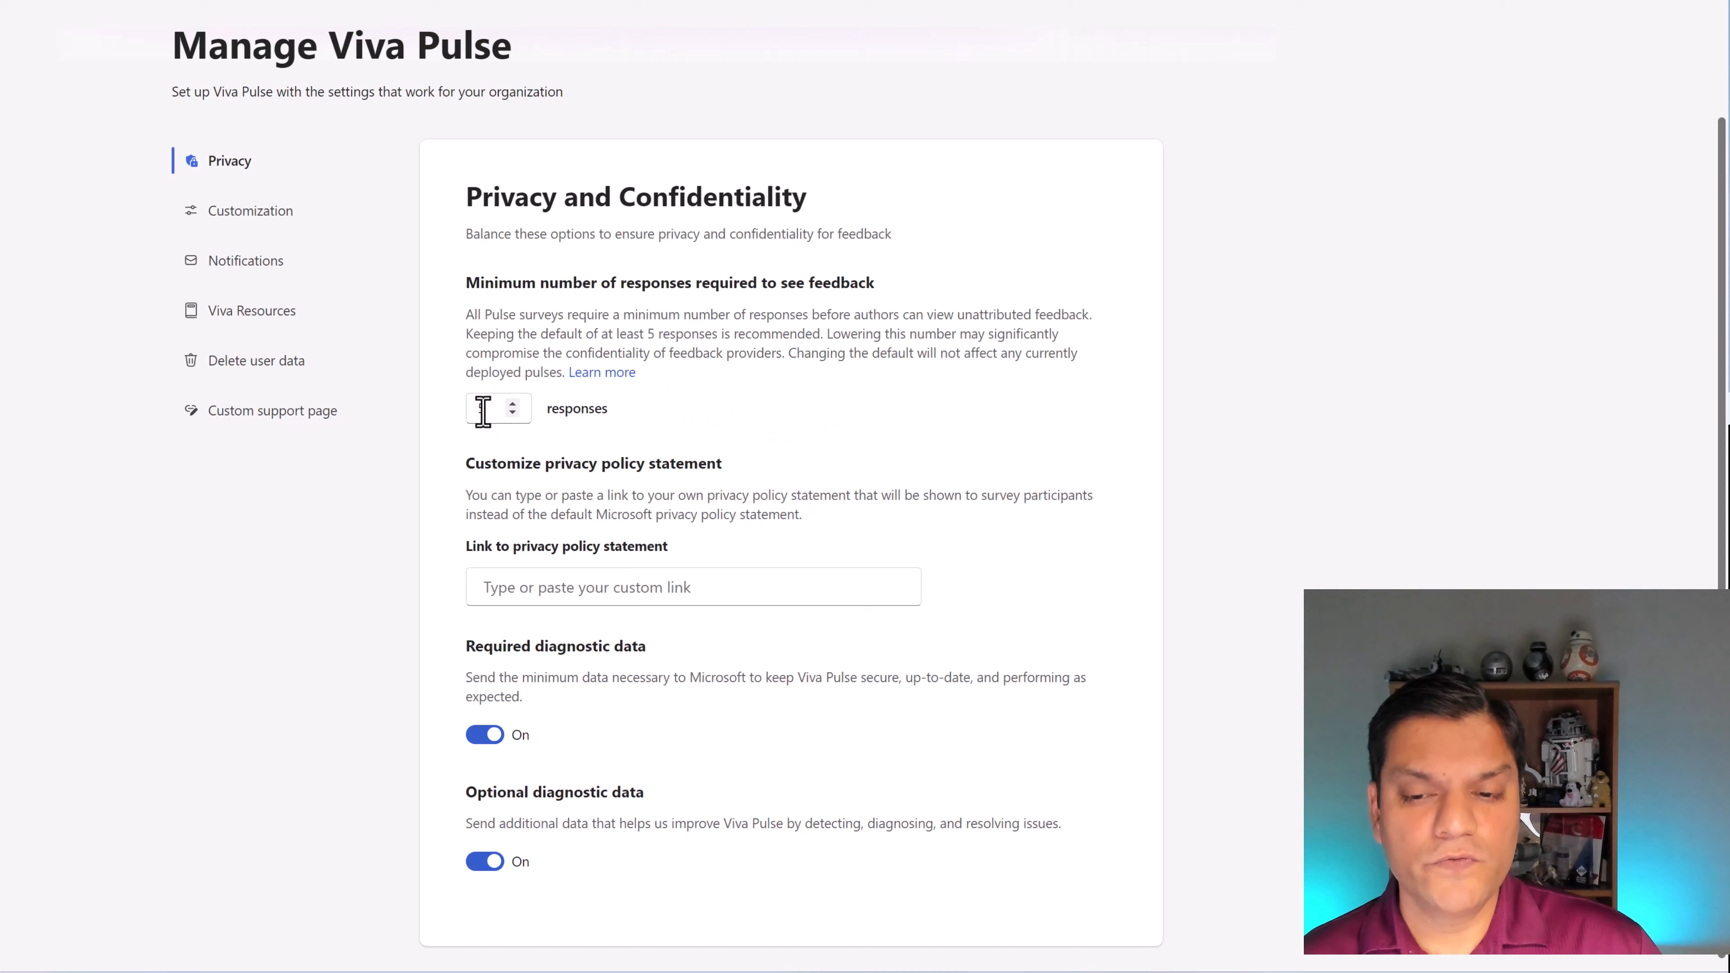
click(512, 413)
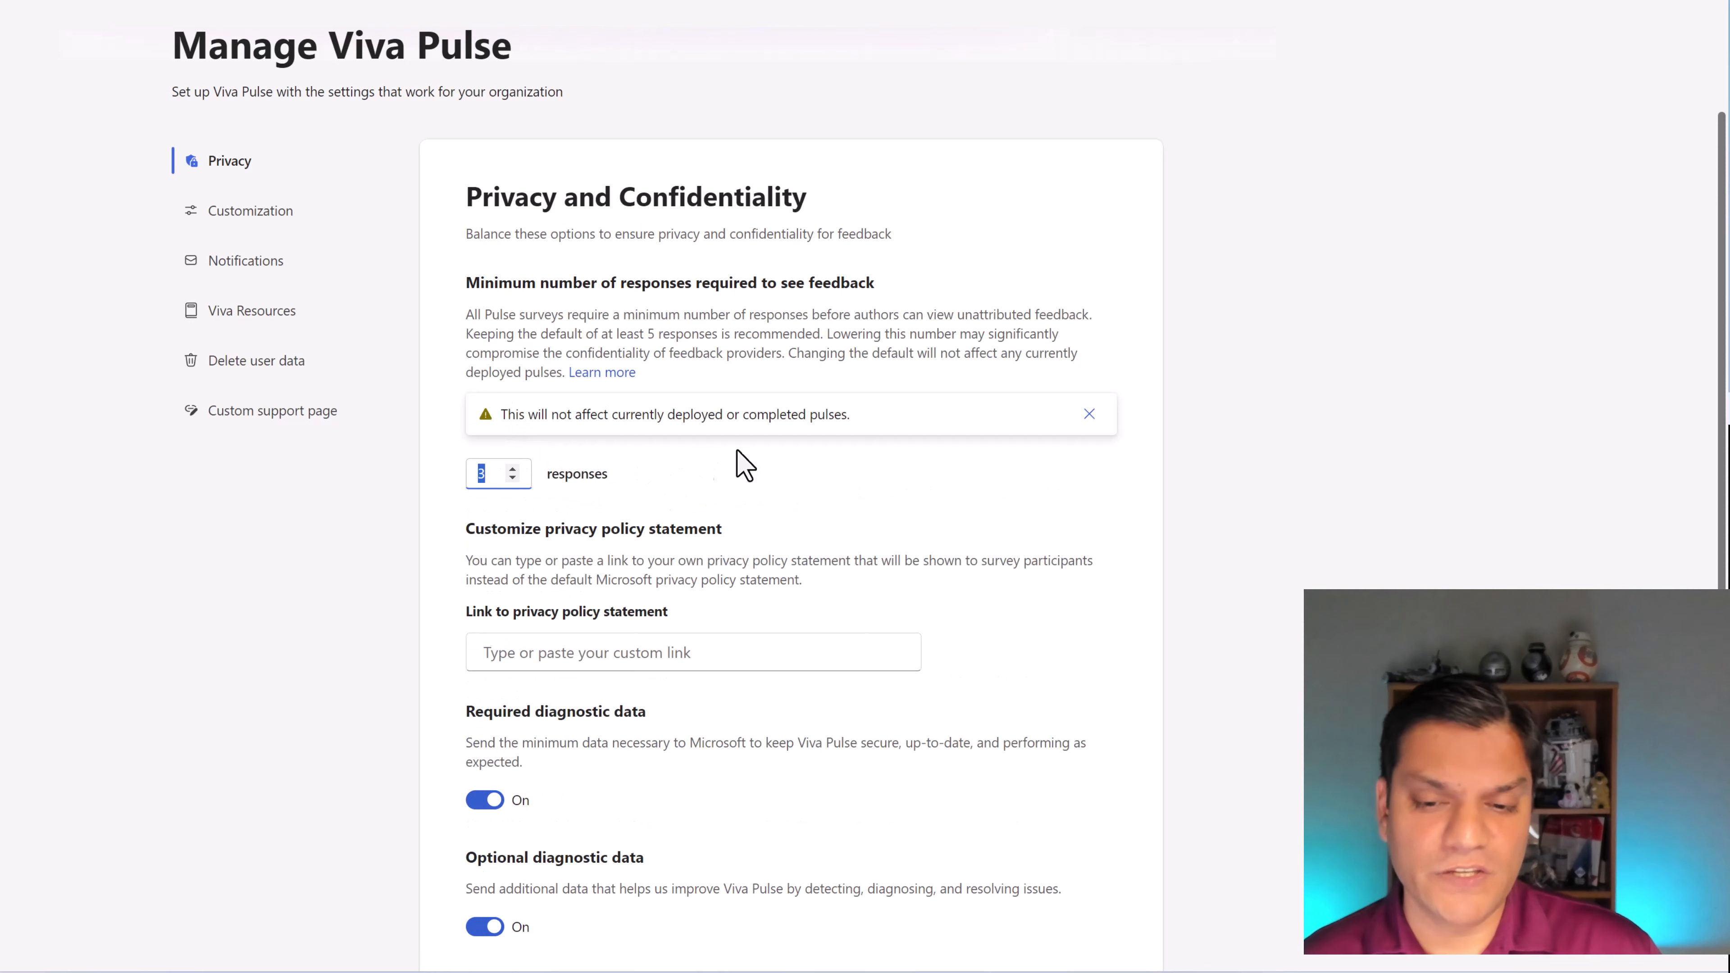
click(1088, 413)
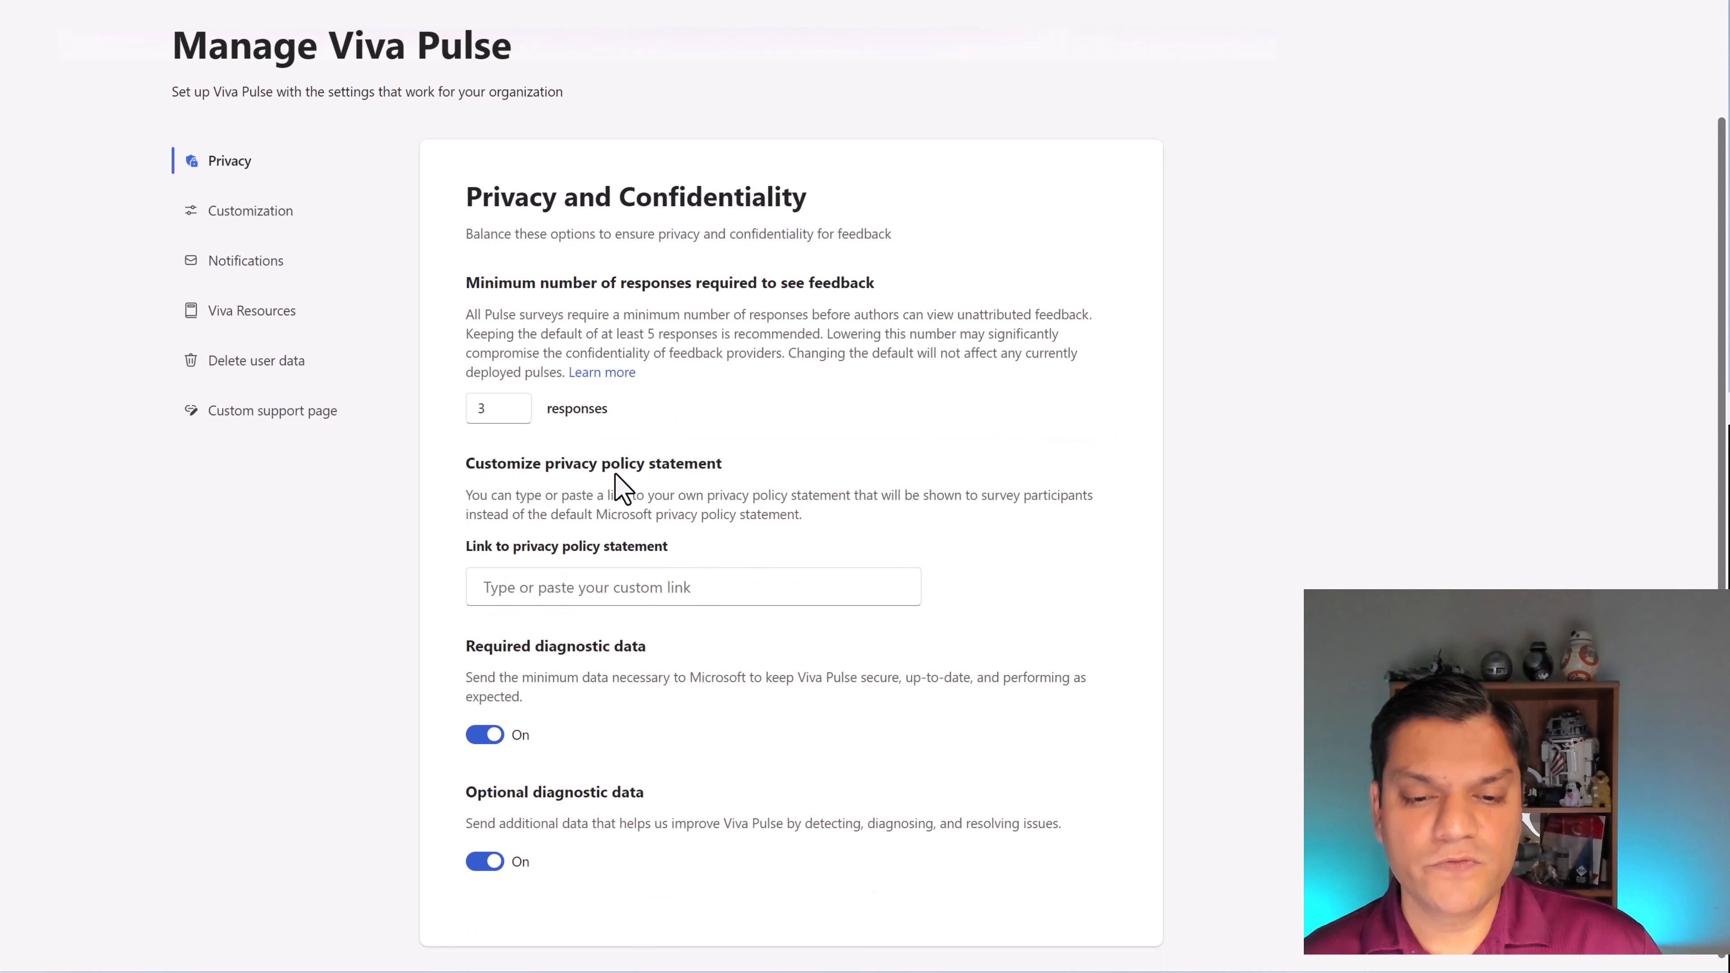
click(513, 404)
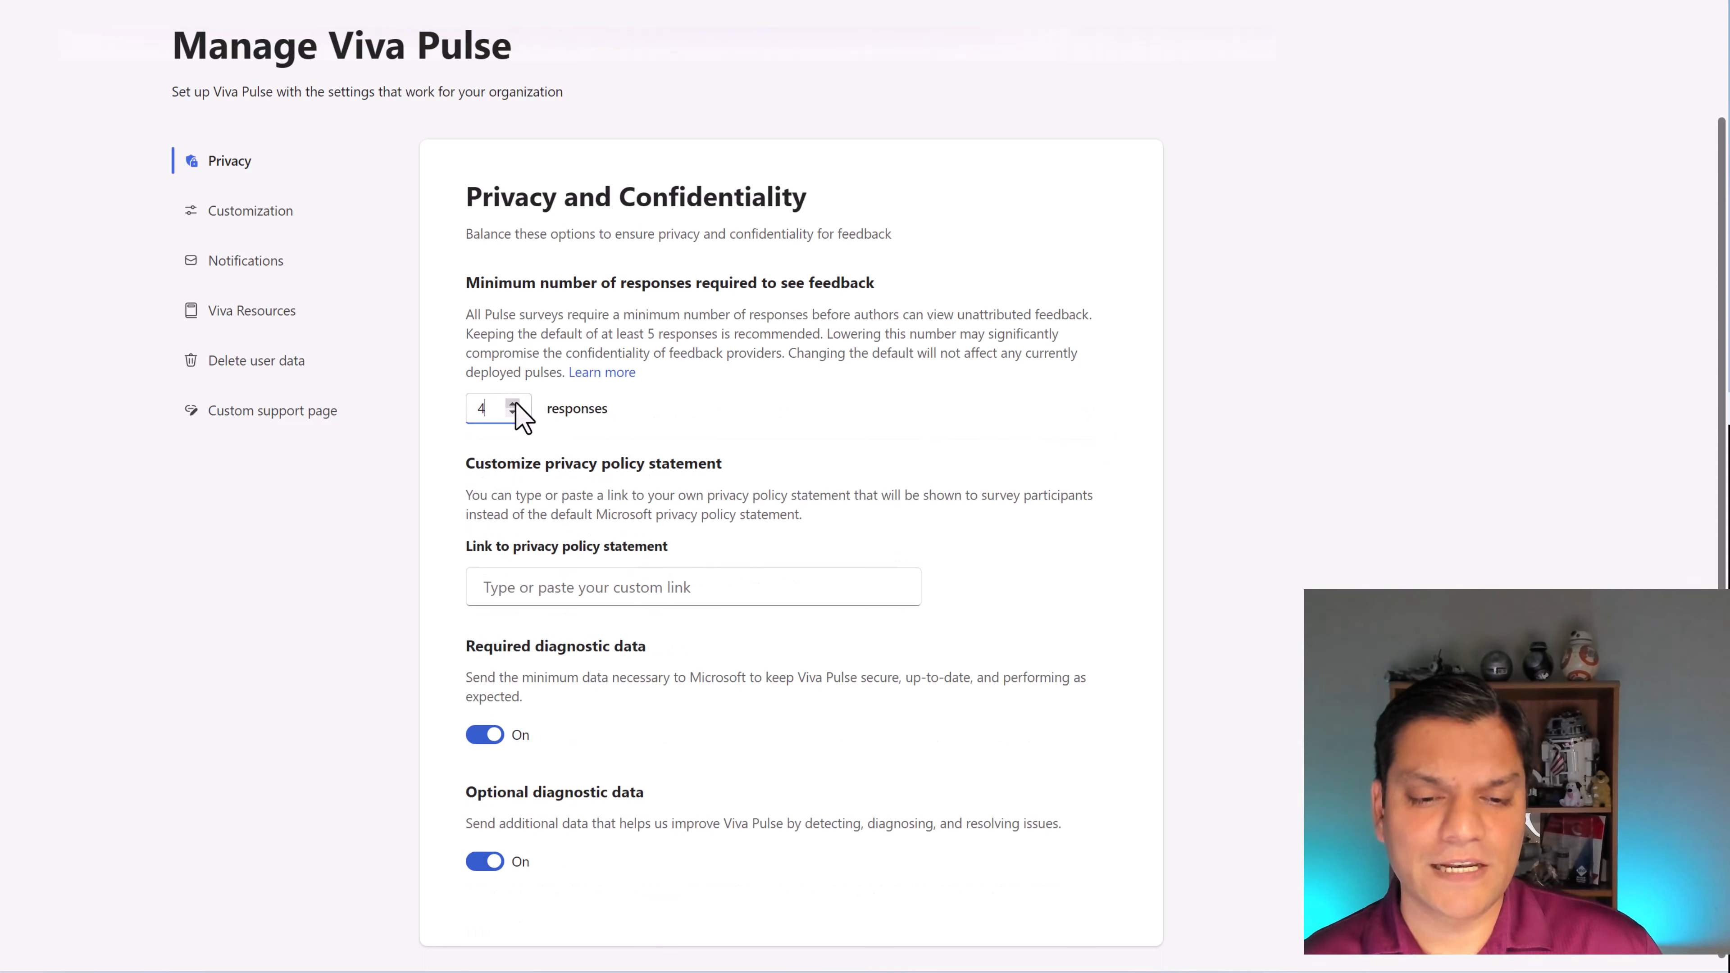
click(515, 403)
click(515, 403)
click(515, 403)
click(515, 403)
click(515, 403)
click(516, 403)
click(516, 403)
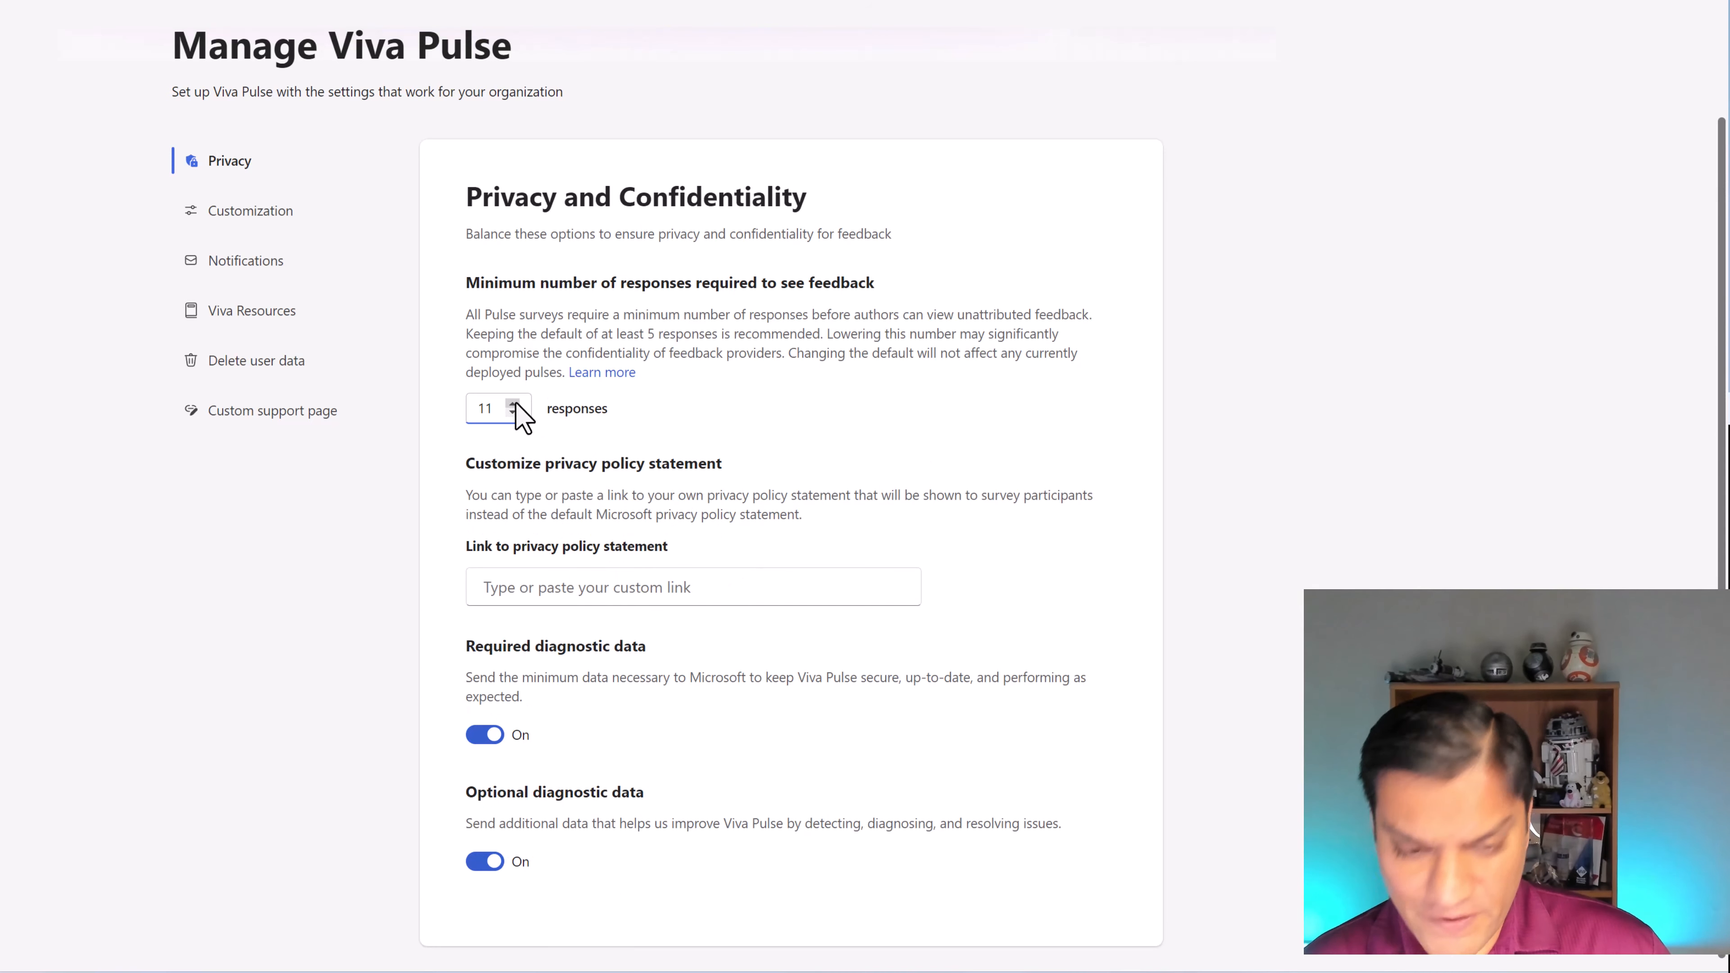
text(0)
key(BackSpace)
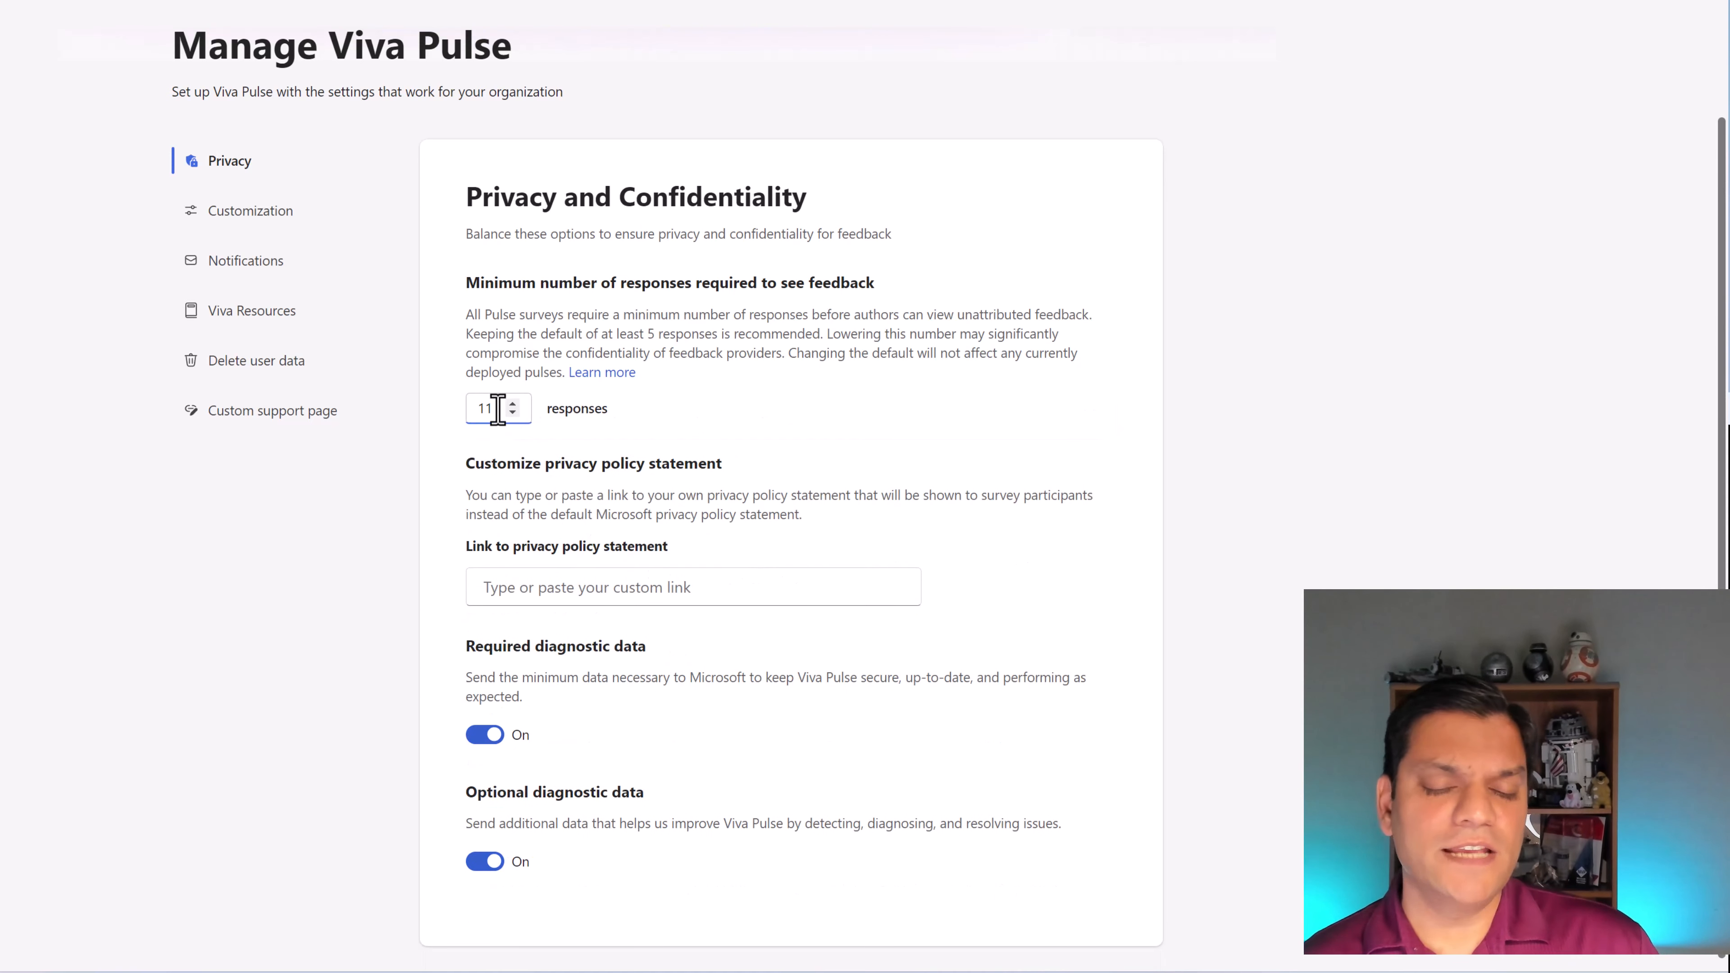
key(BackSpace)
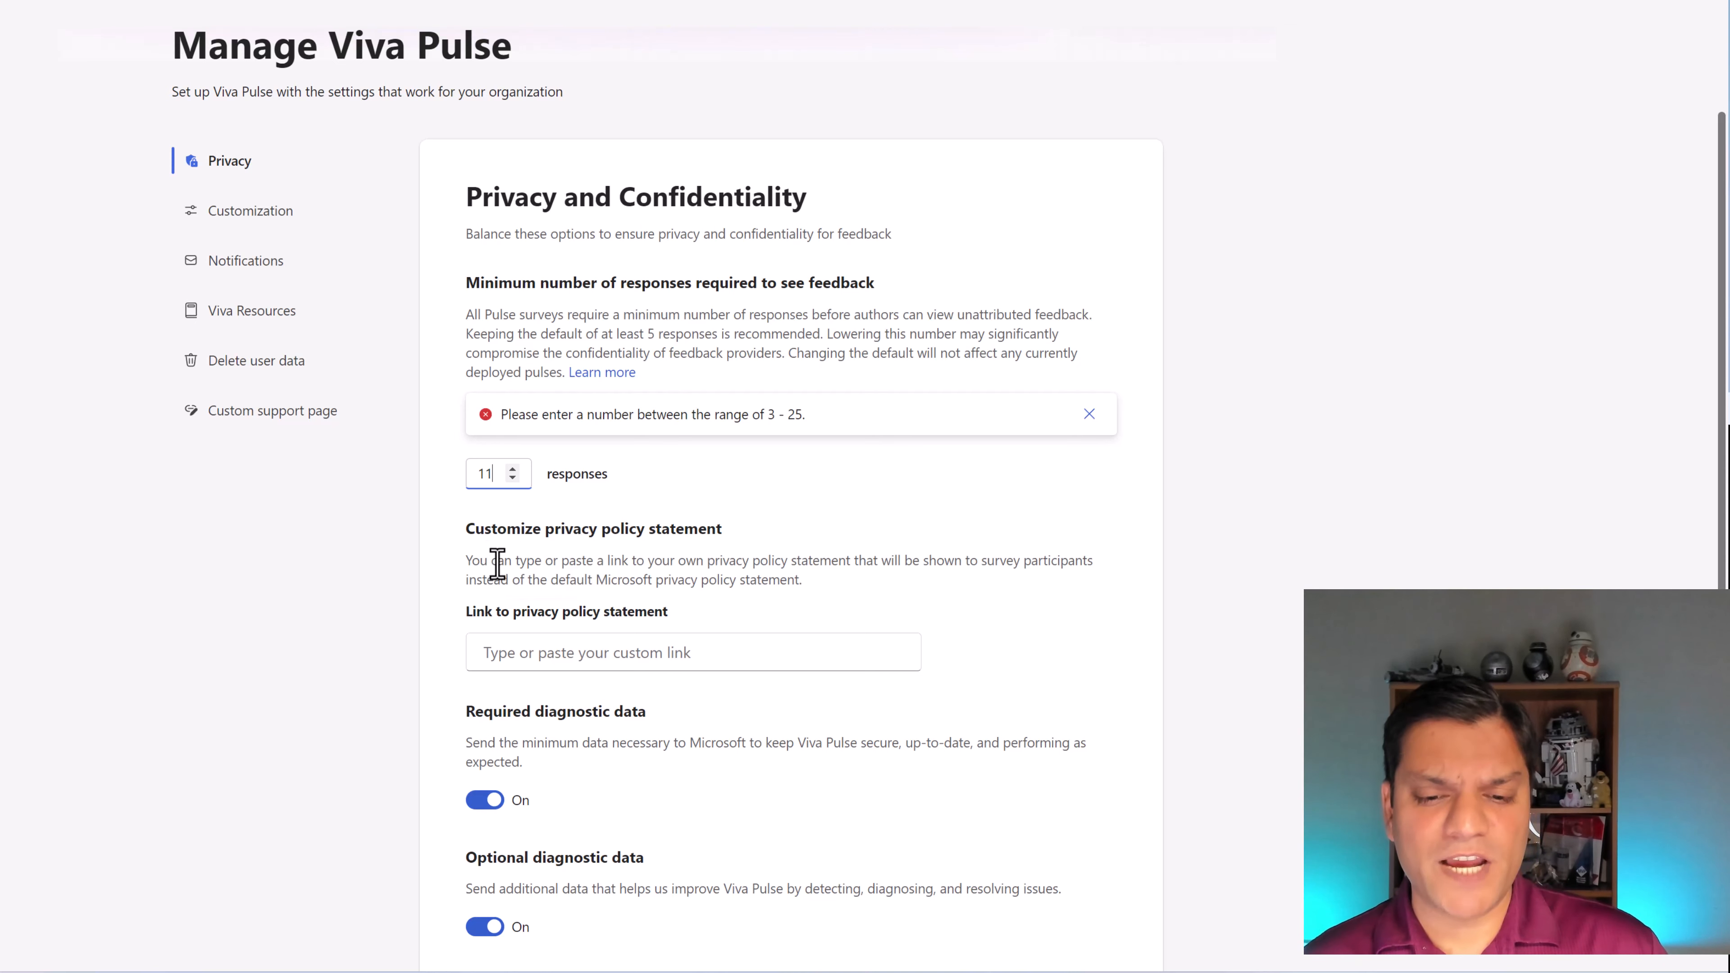
scroll(497, 562, down, 2)
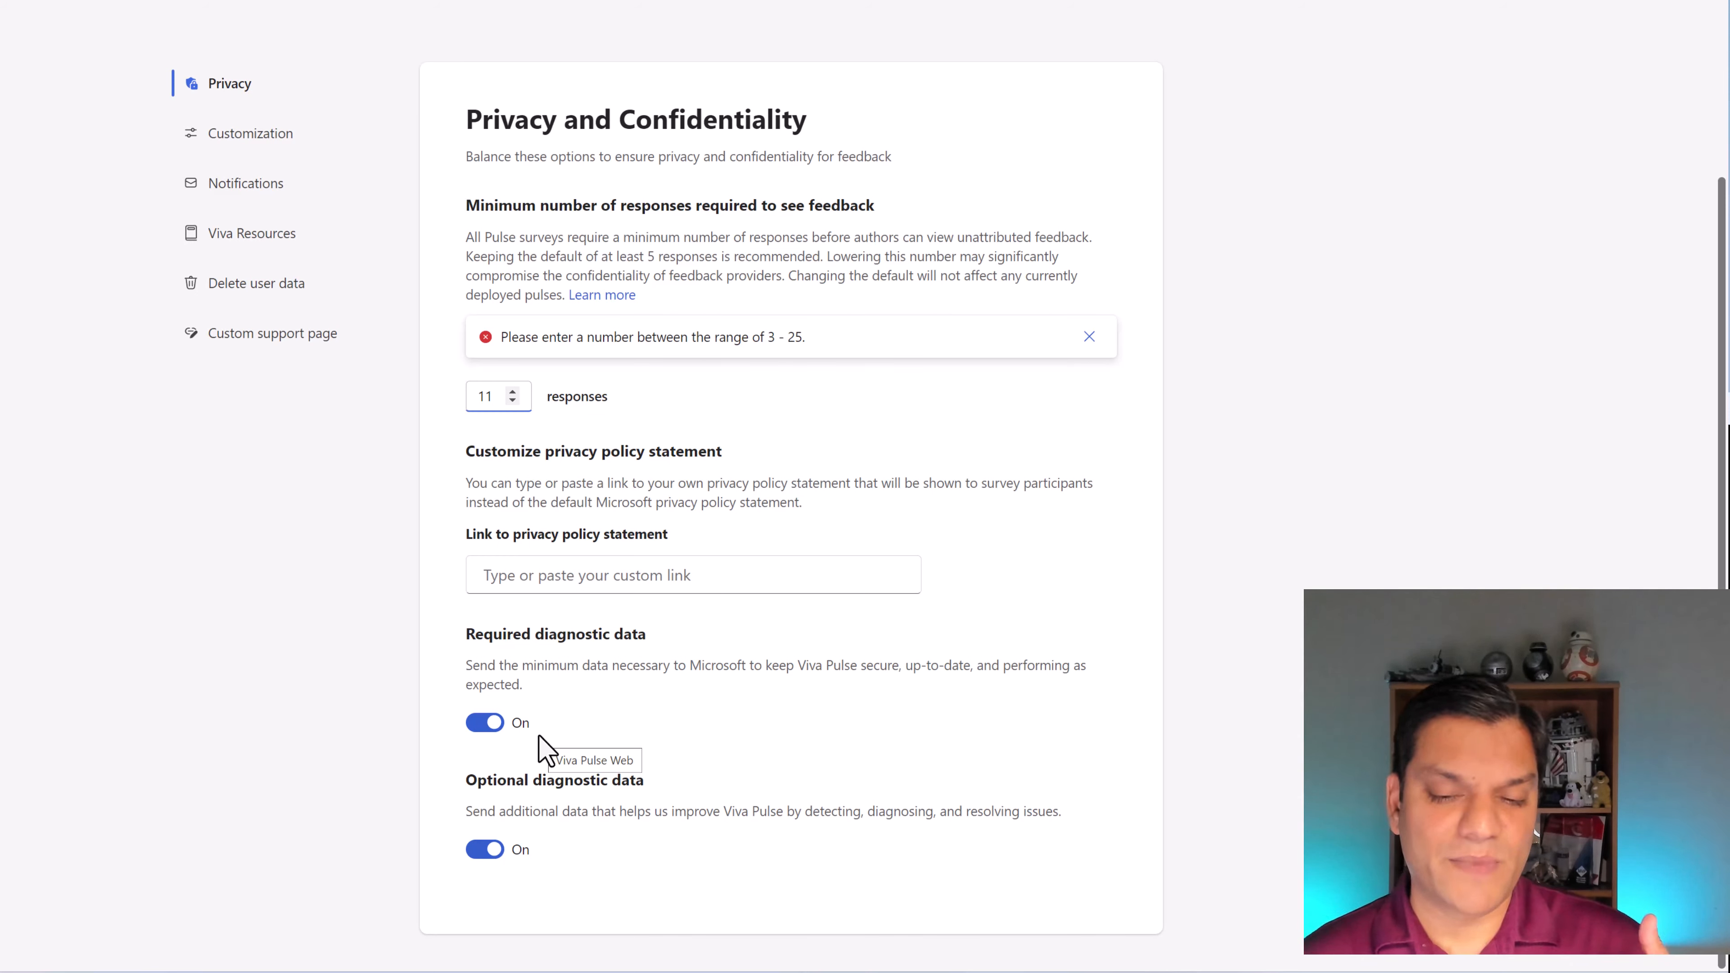
Step: Switch required and optional diagnostic data Off, then view the Customization settings
click(486, 723)
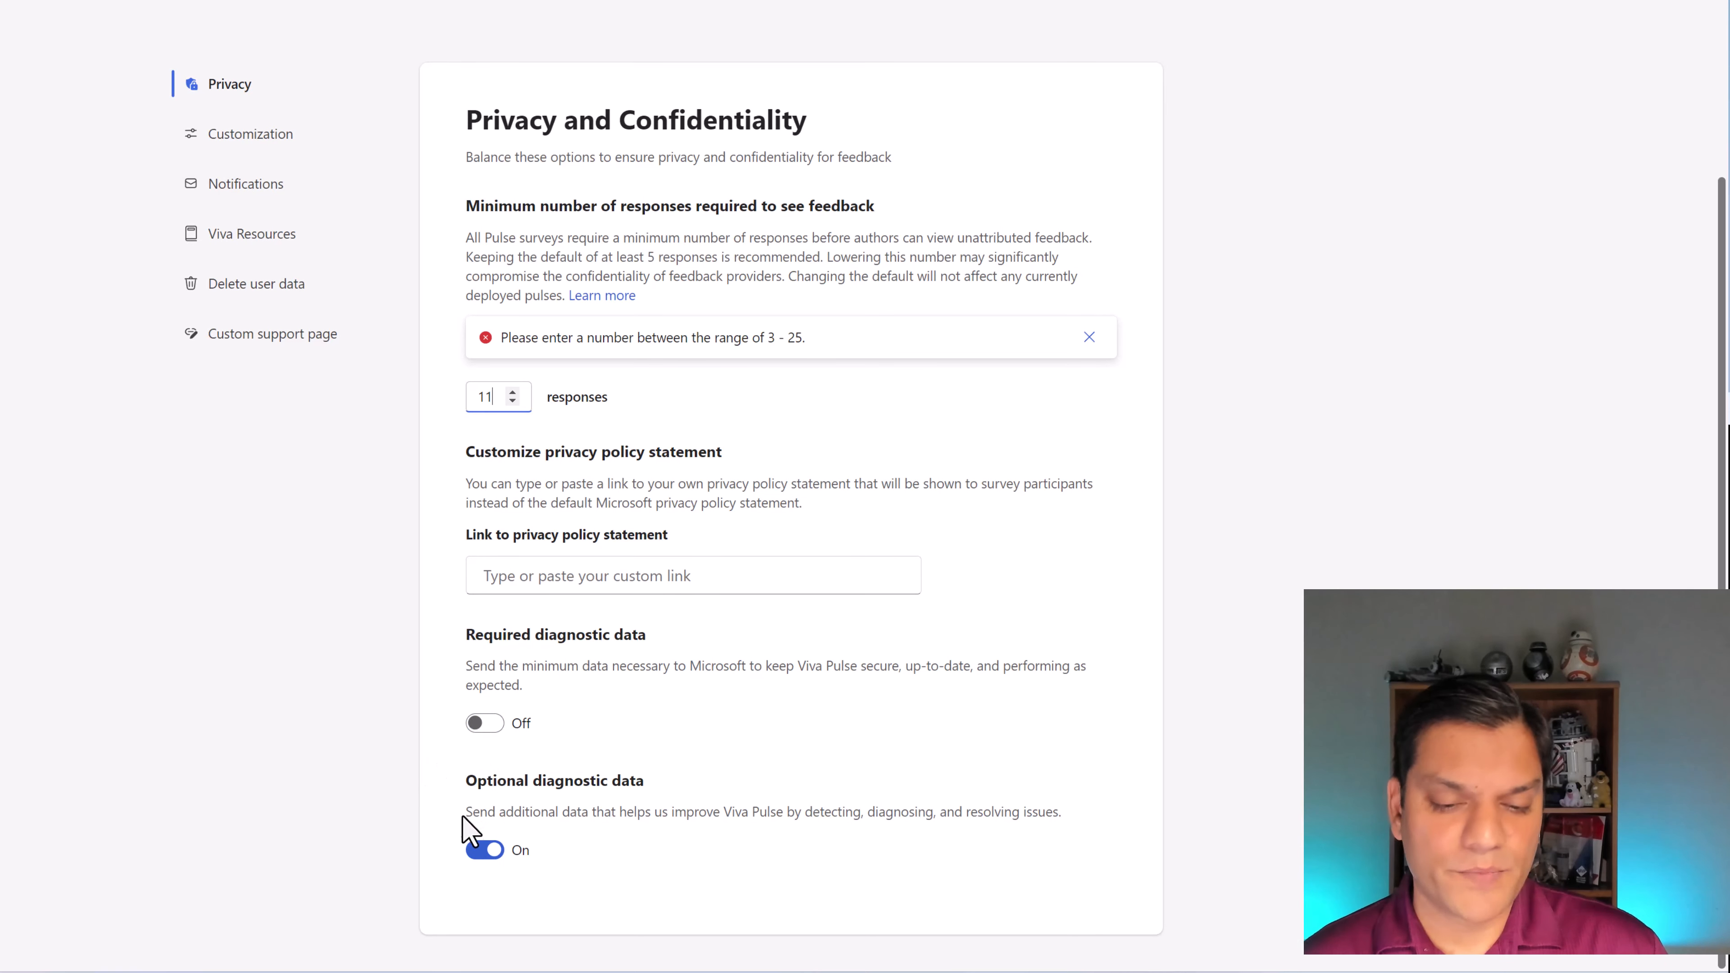
click(480, 852)
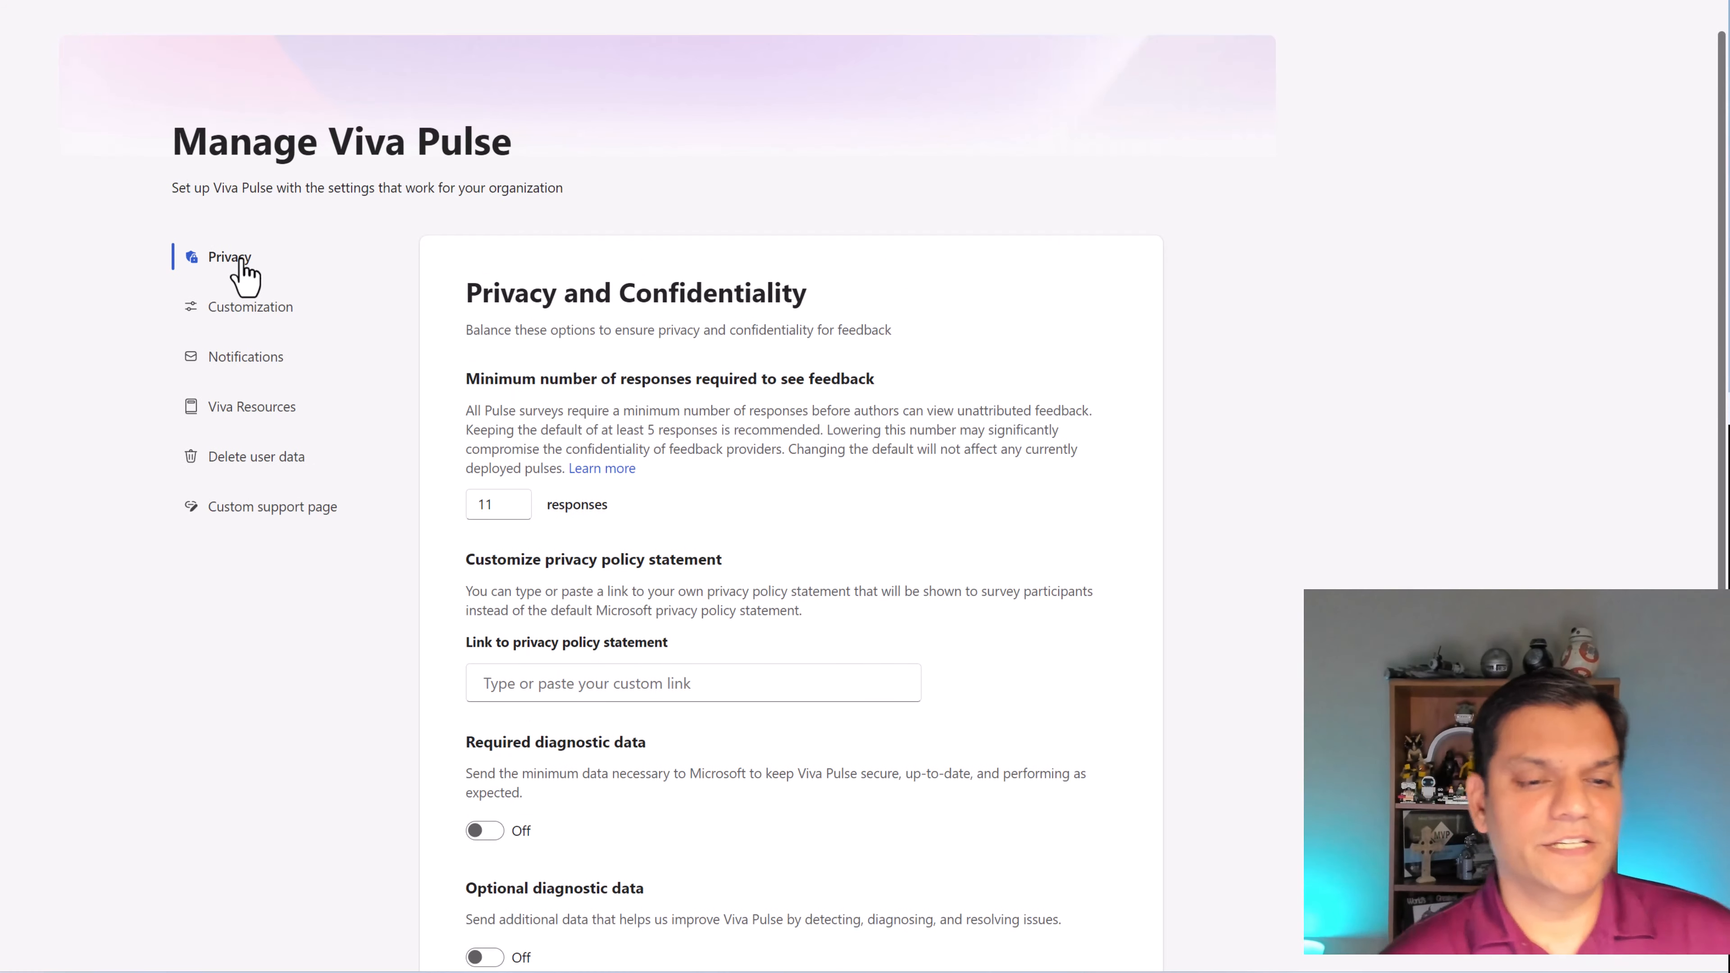
click(254, 307)
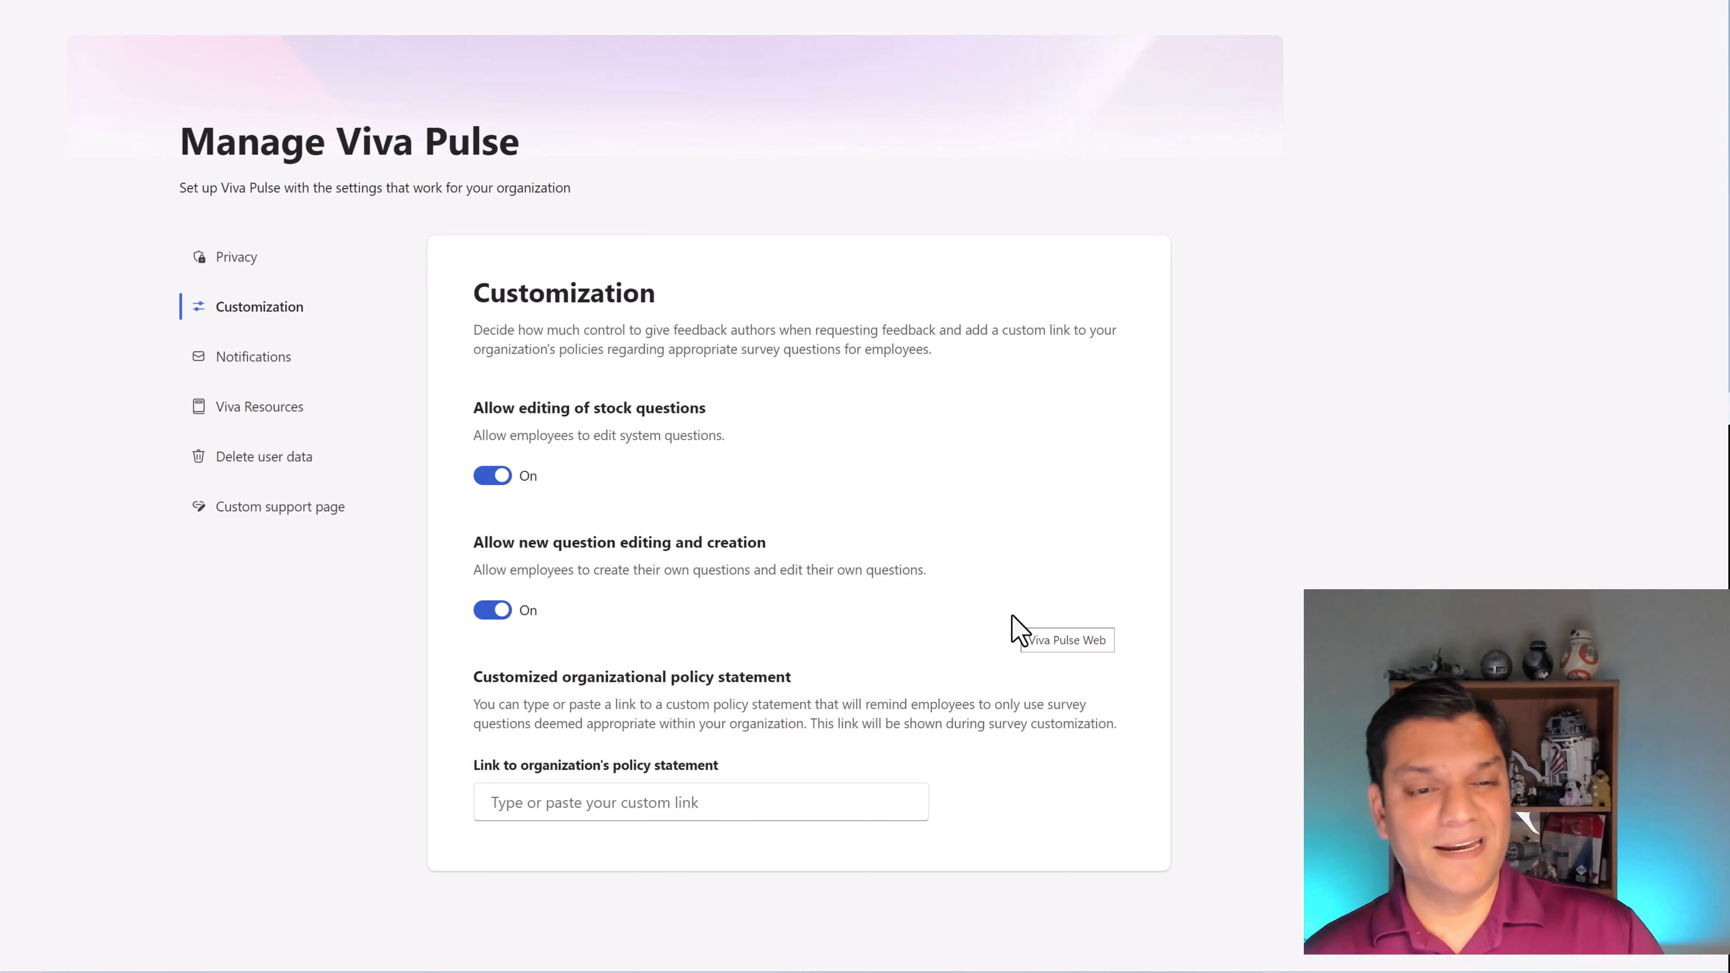
Step: Look over the Notifications settings, then view Viva Resources with Viva Learning Off
click(253, 368)
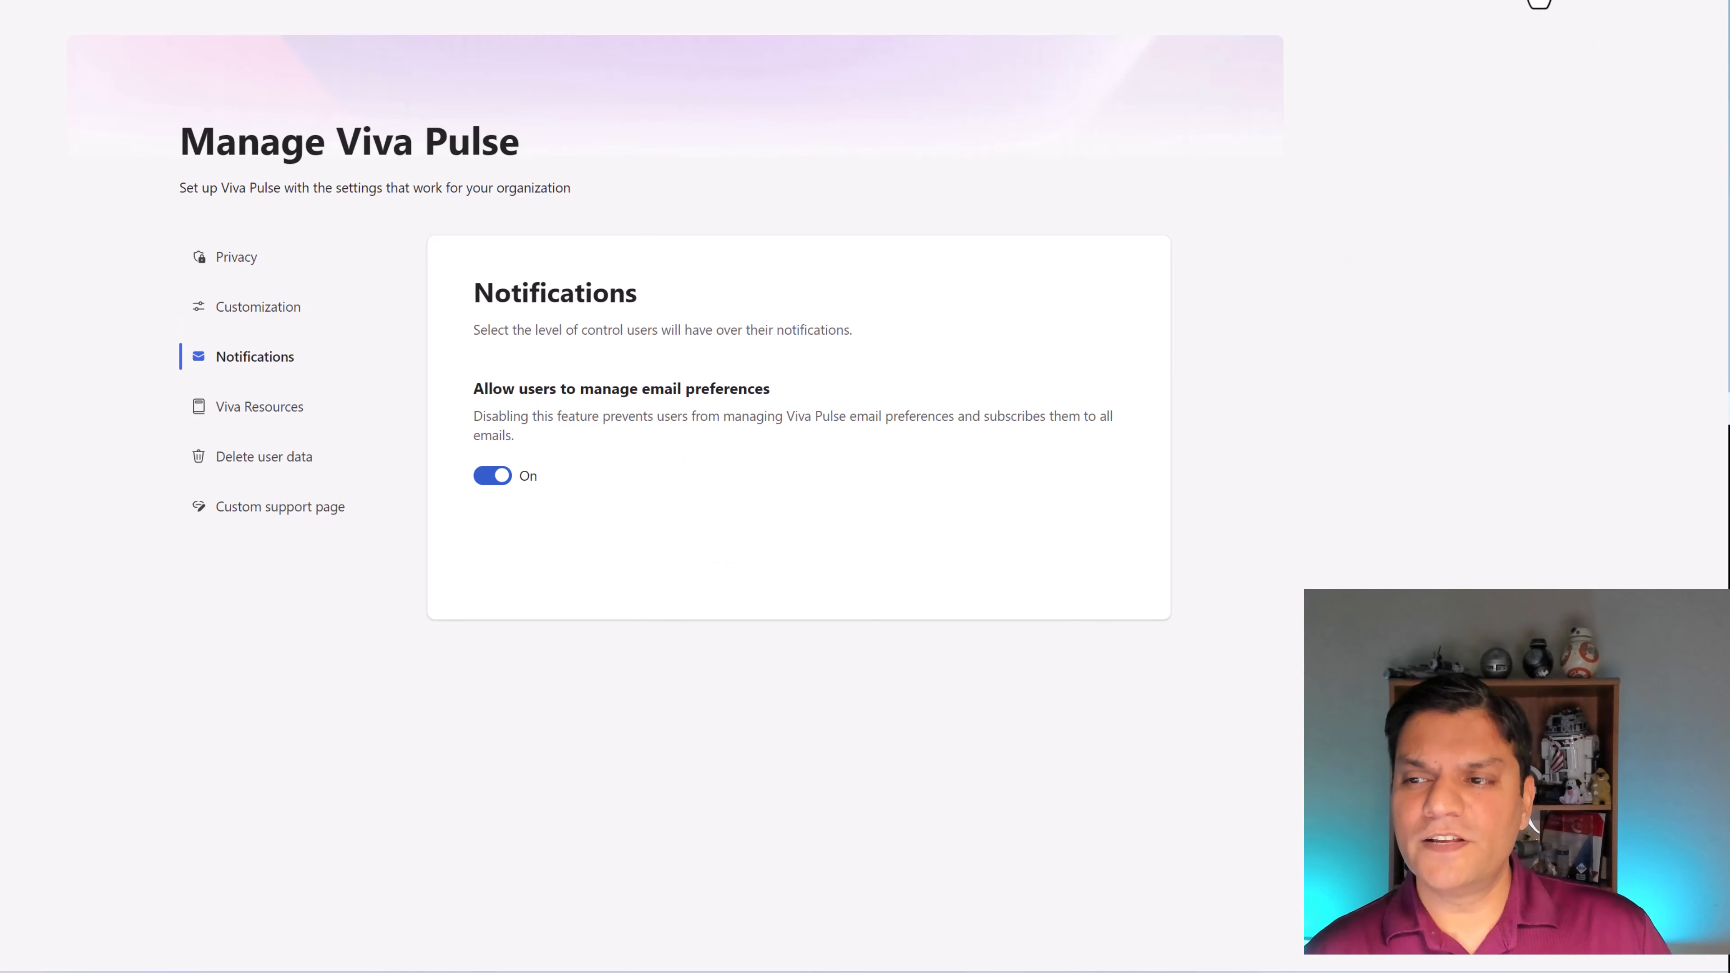
click(1538, 3)
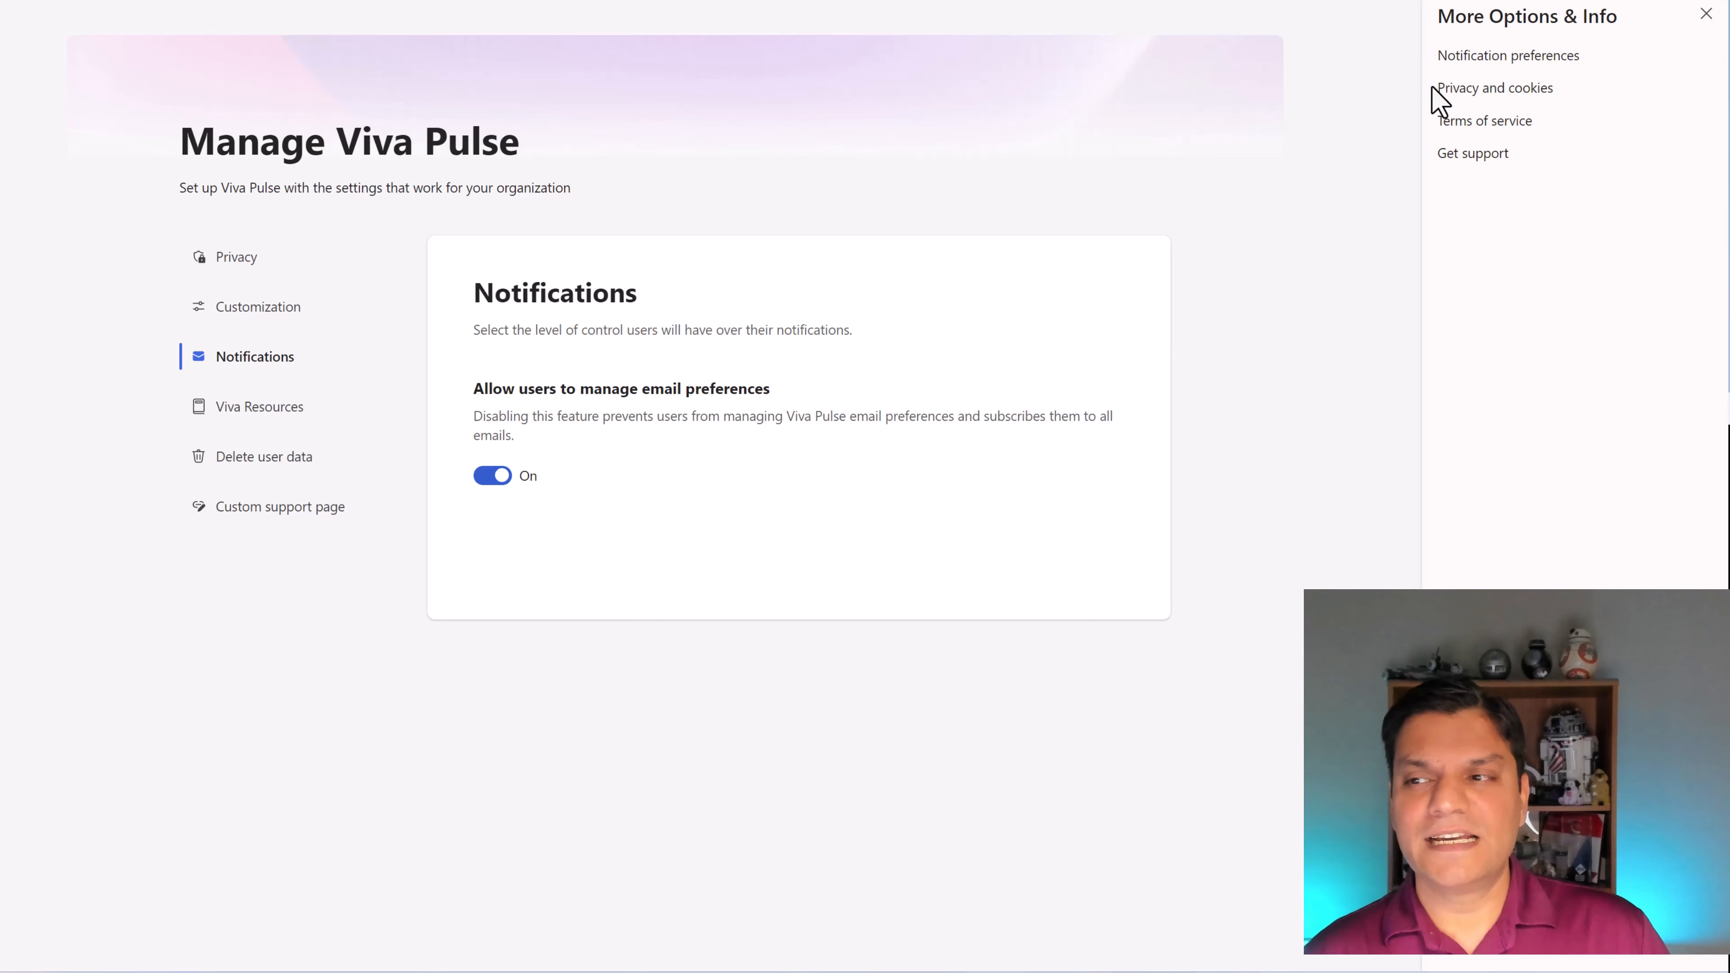
click(1704, 15)
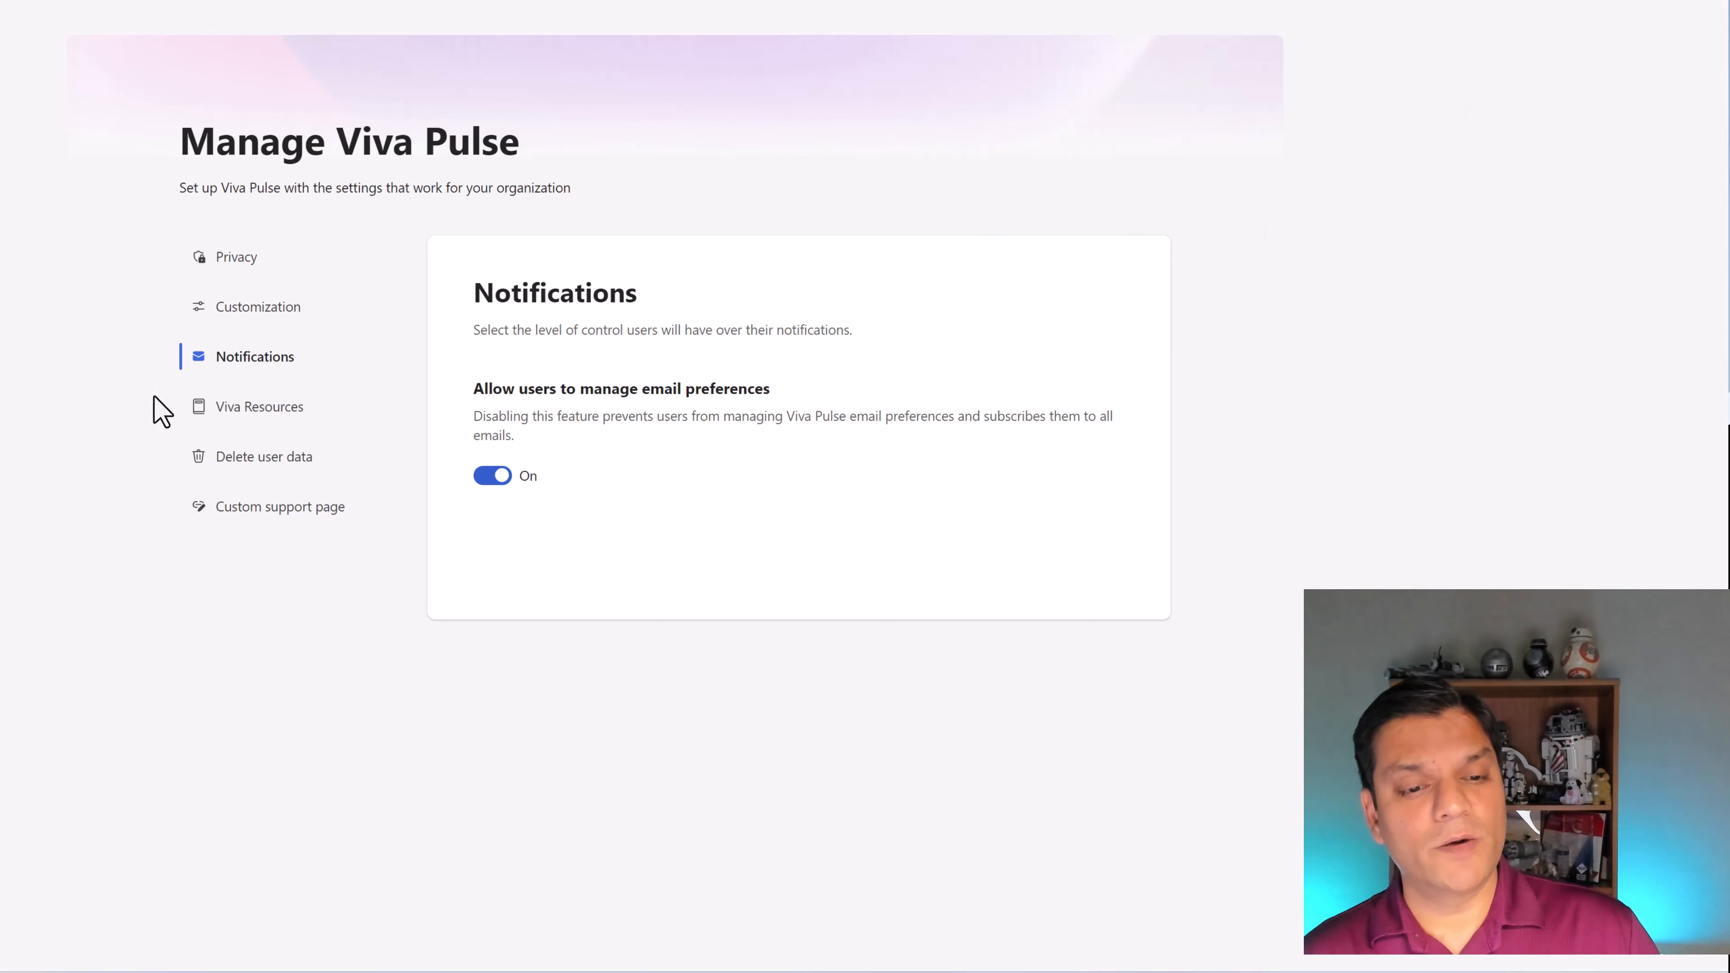
click(217, 412)
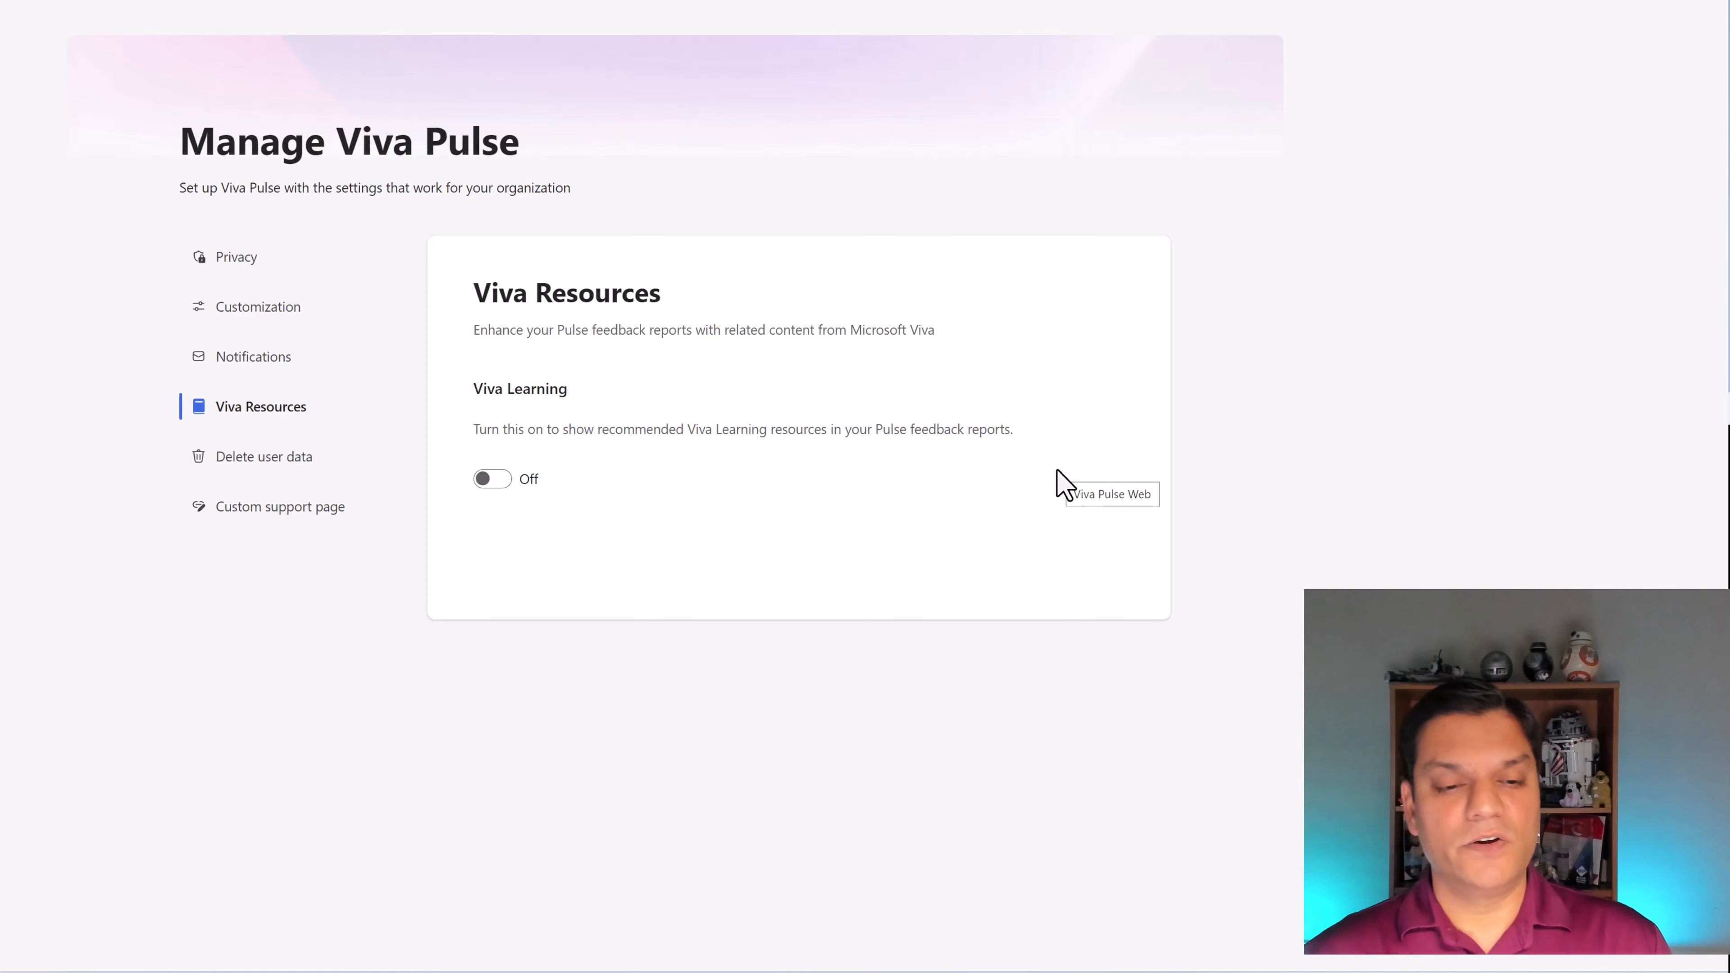
Step: Check the Delete user data settings, then view the empty Custom support page setting
click(266, 464)
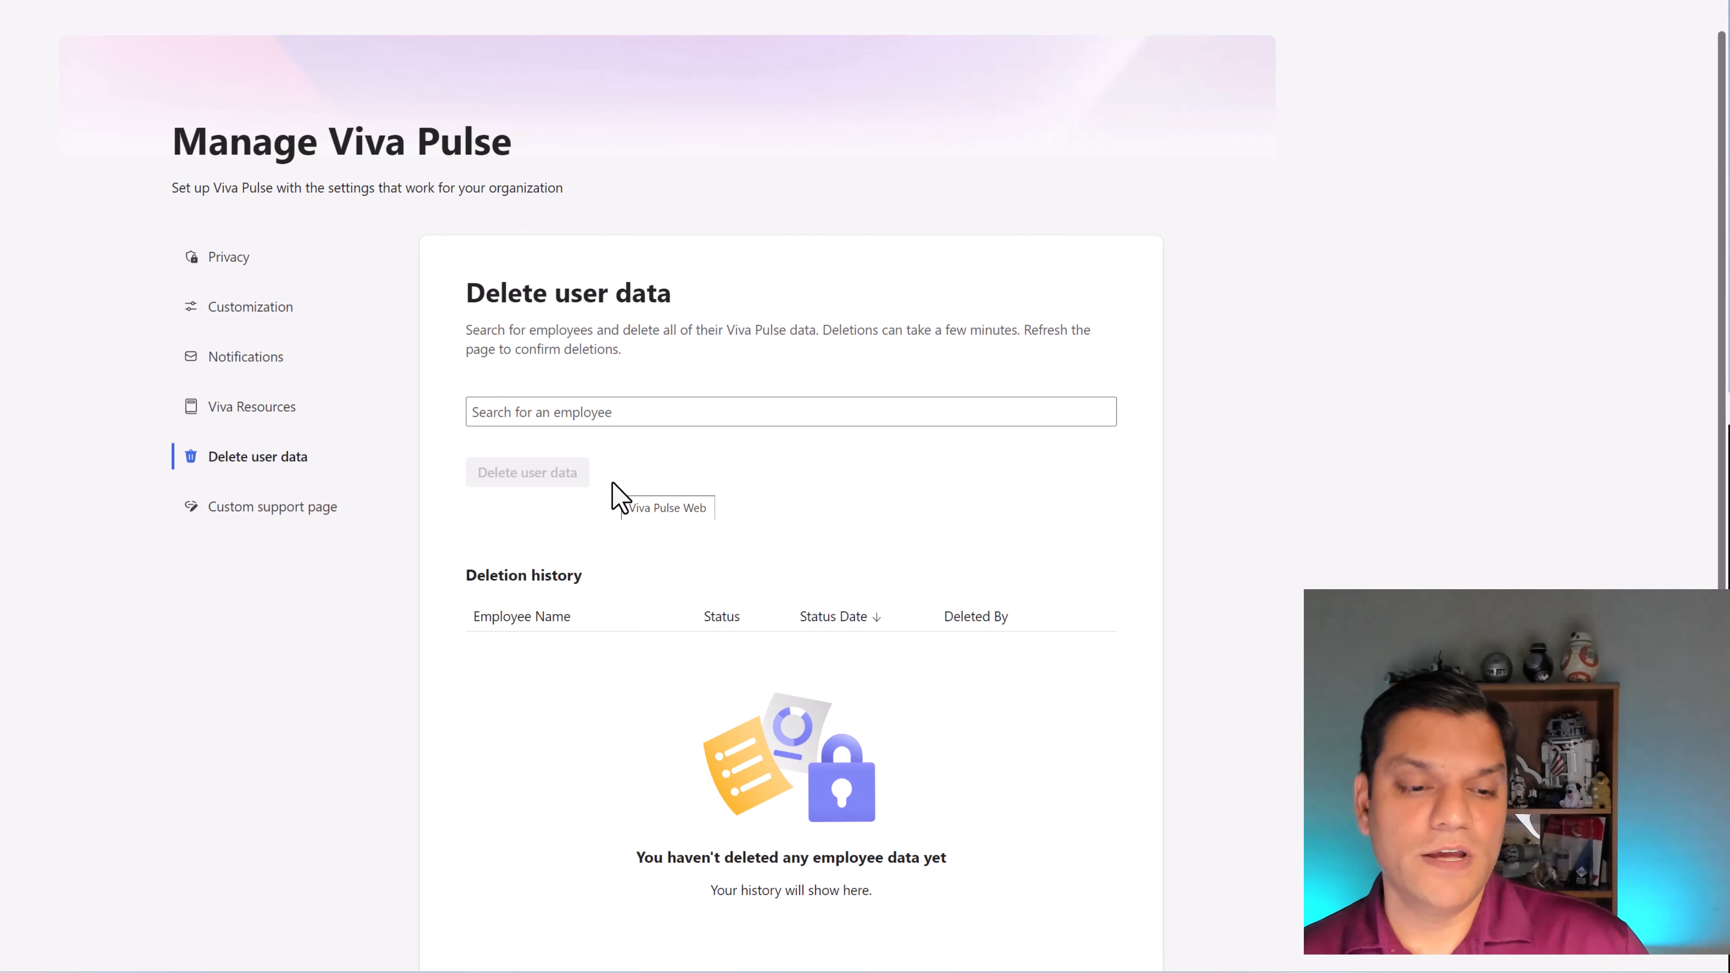
click(218, 508)
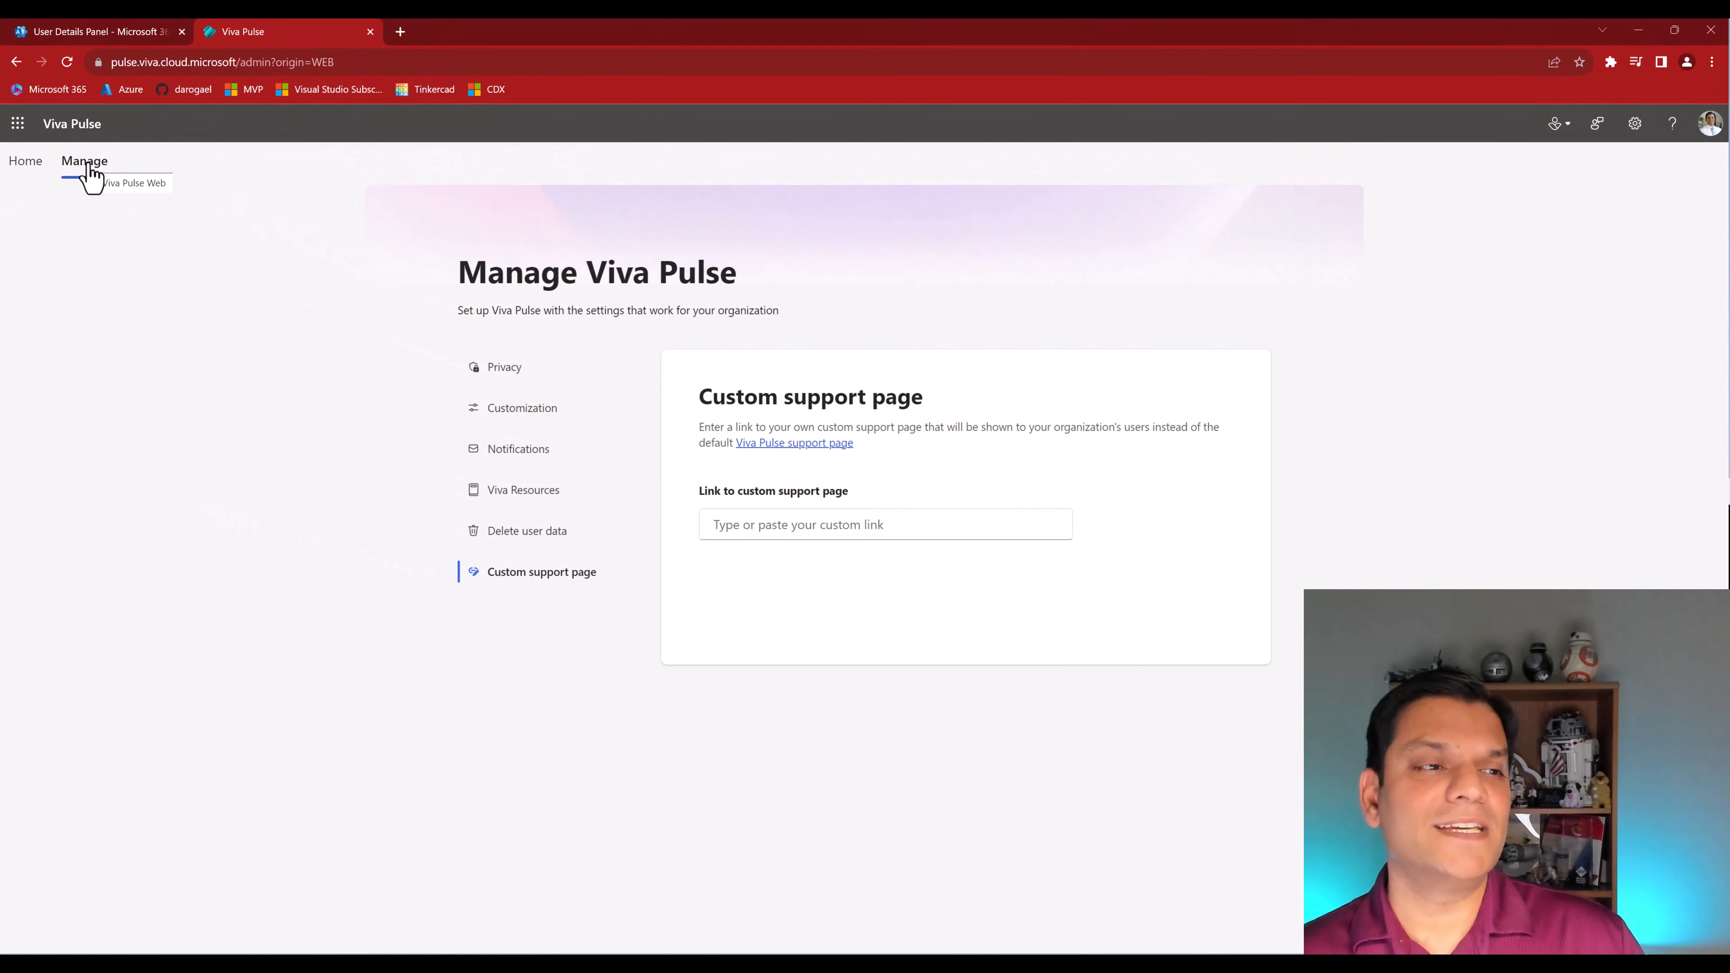
Step: From Home, open all pulse templates and dismiss the welcome dialog
click(39, 164)
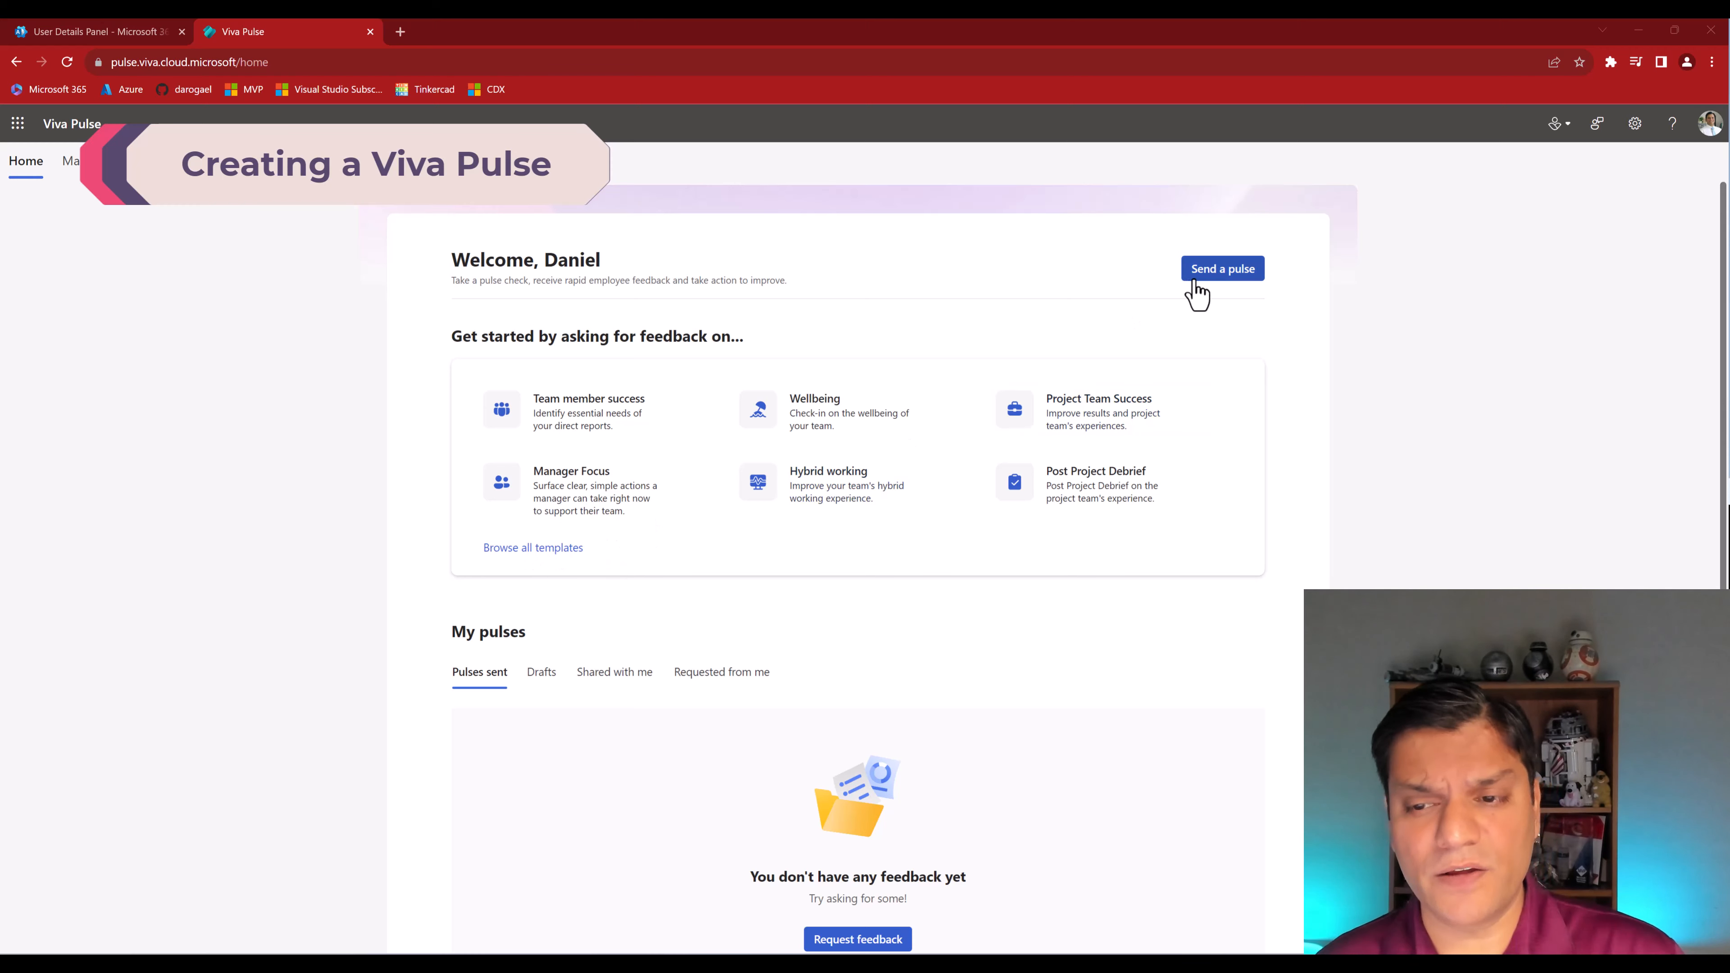
click(564, 551)
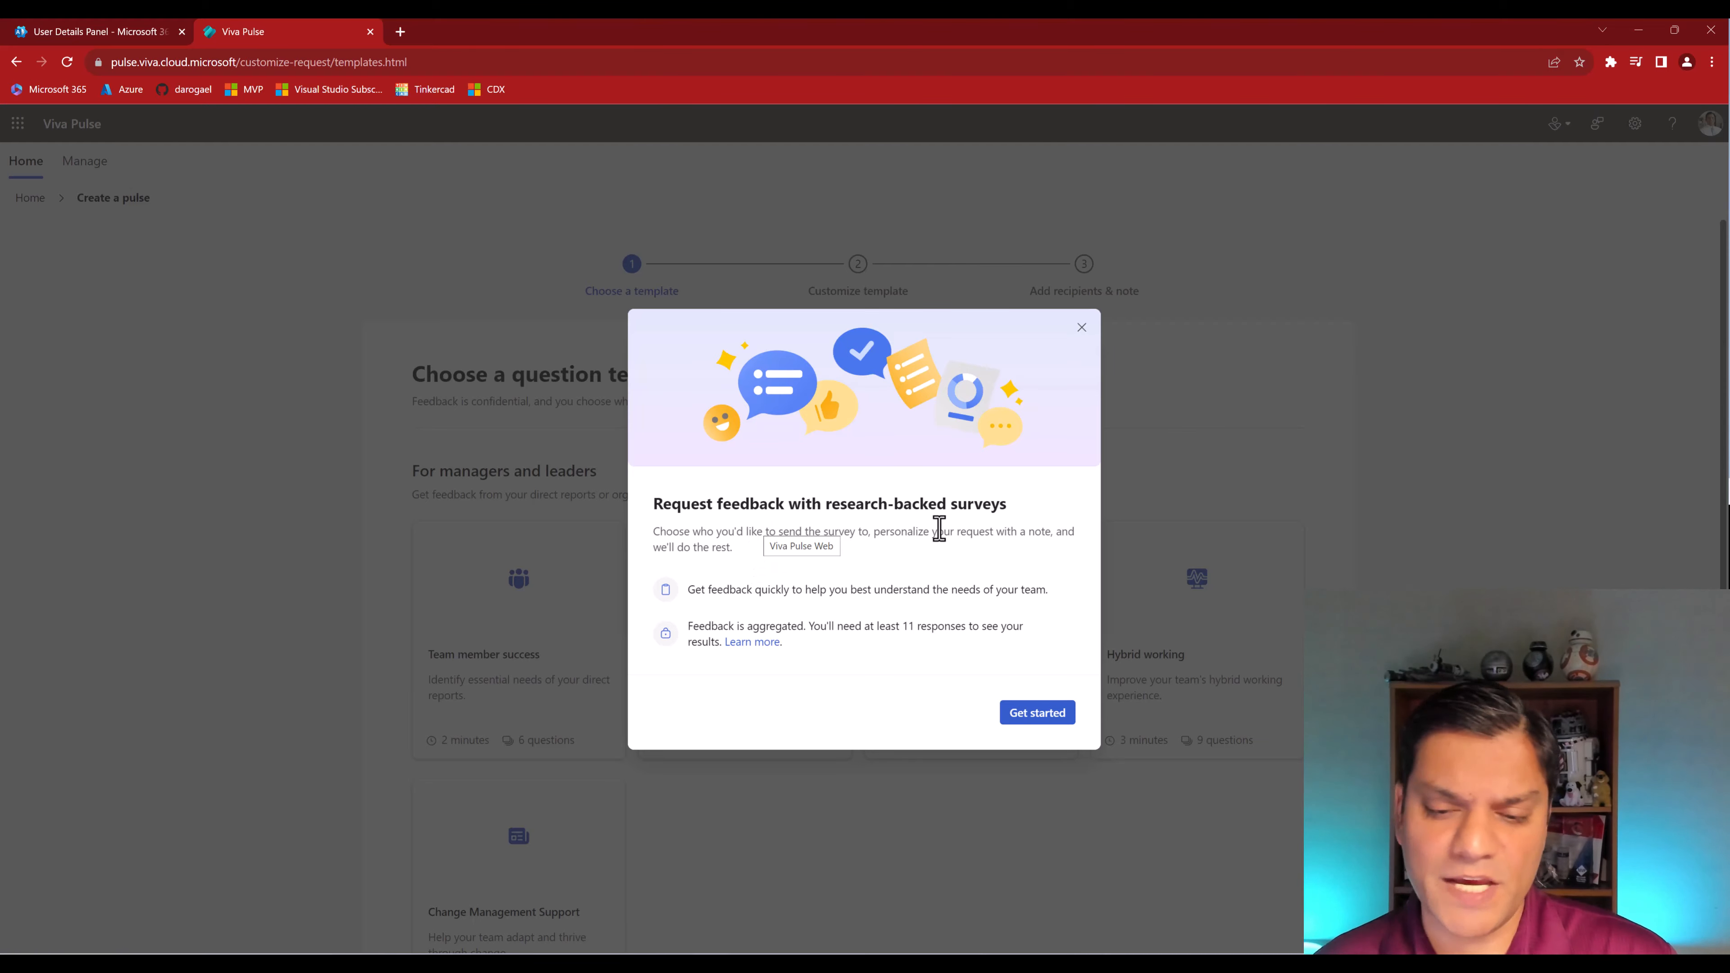
click(1034, 714)
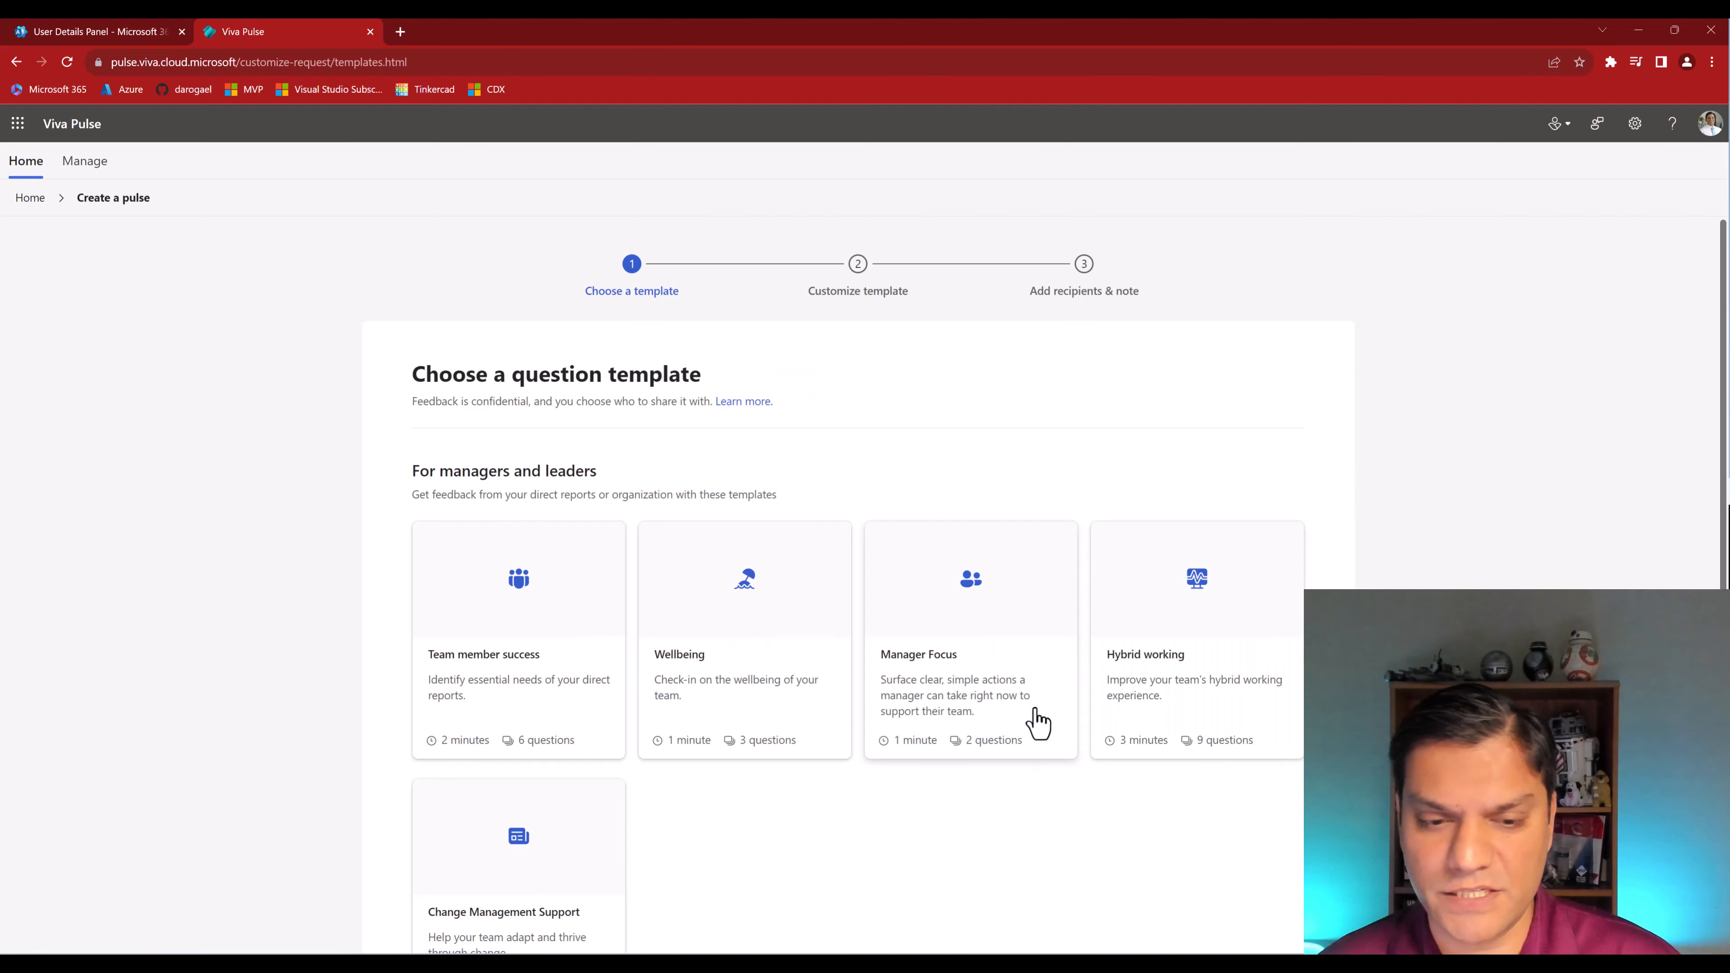
Step: Scroll through the full template gallery and return to the Home page
scroll(1233, 750, down, 2)
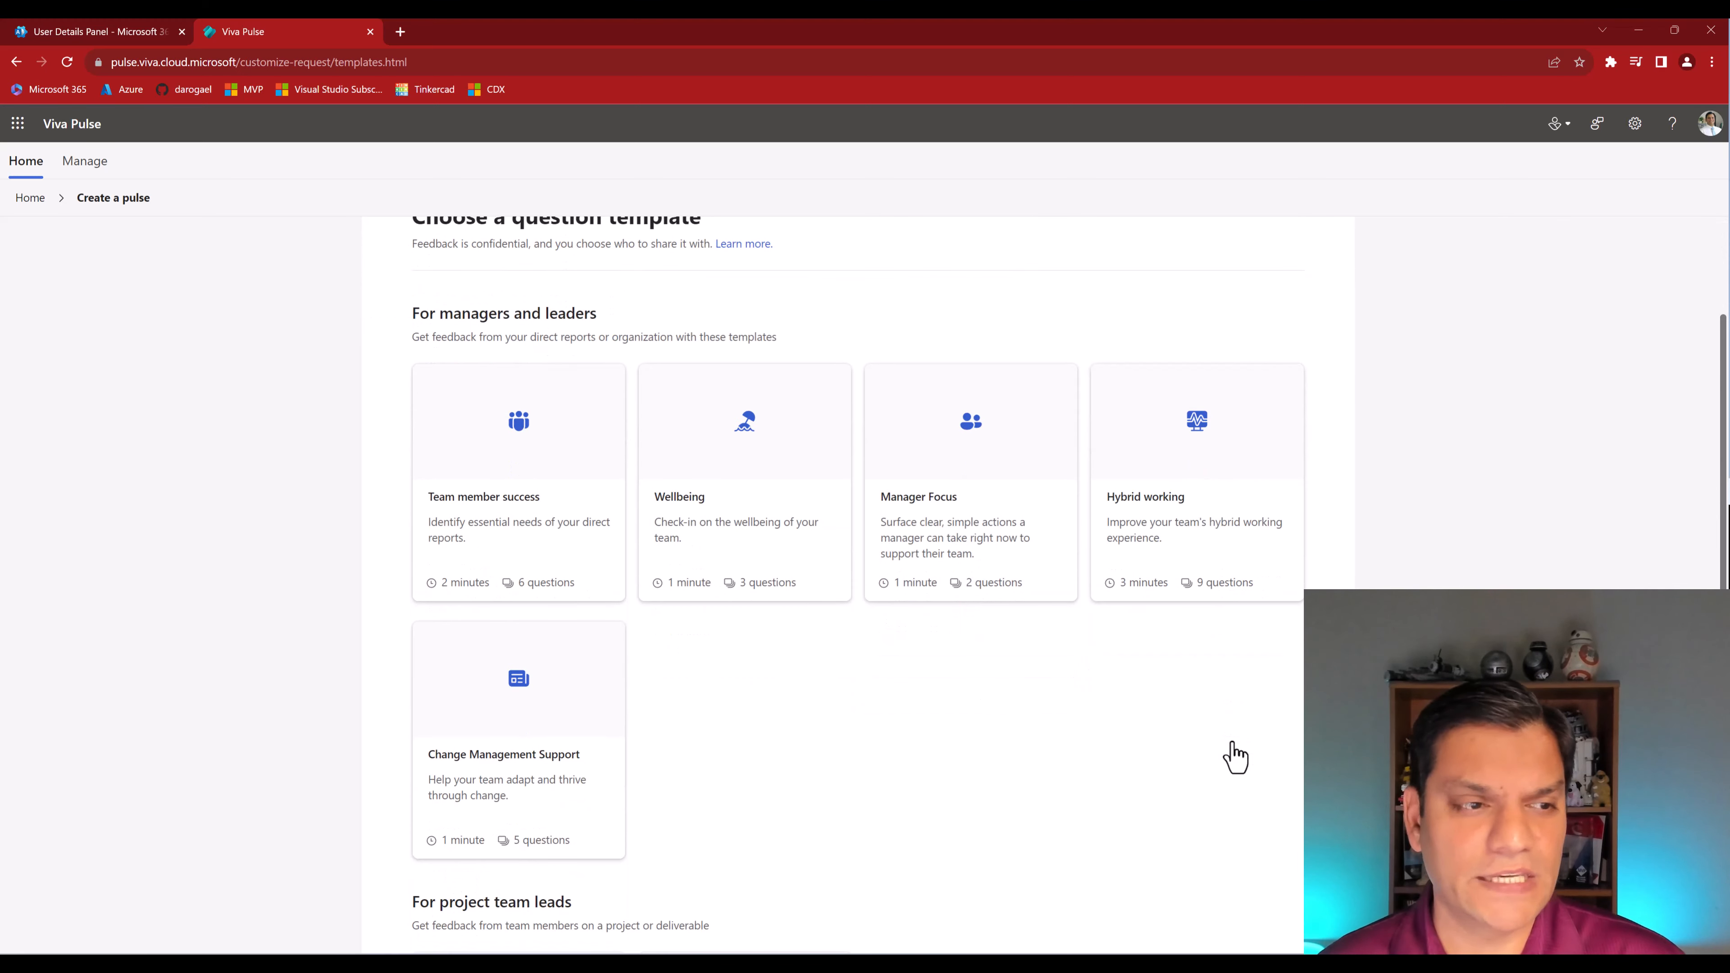
scroll(1236, 755, down, 1)
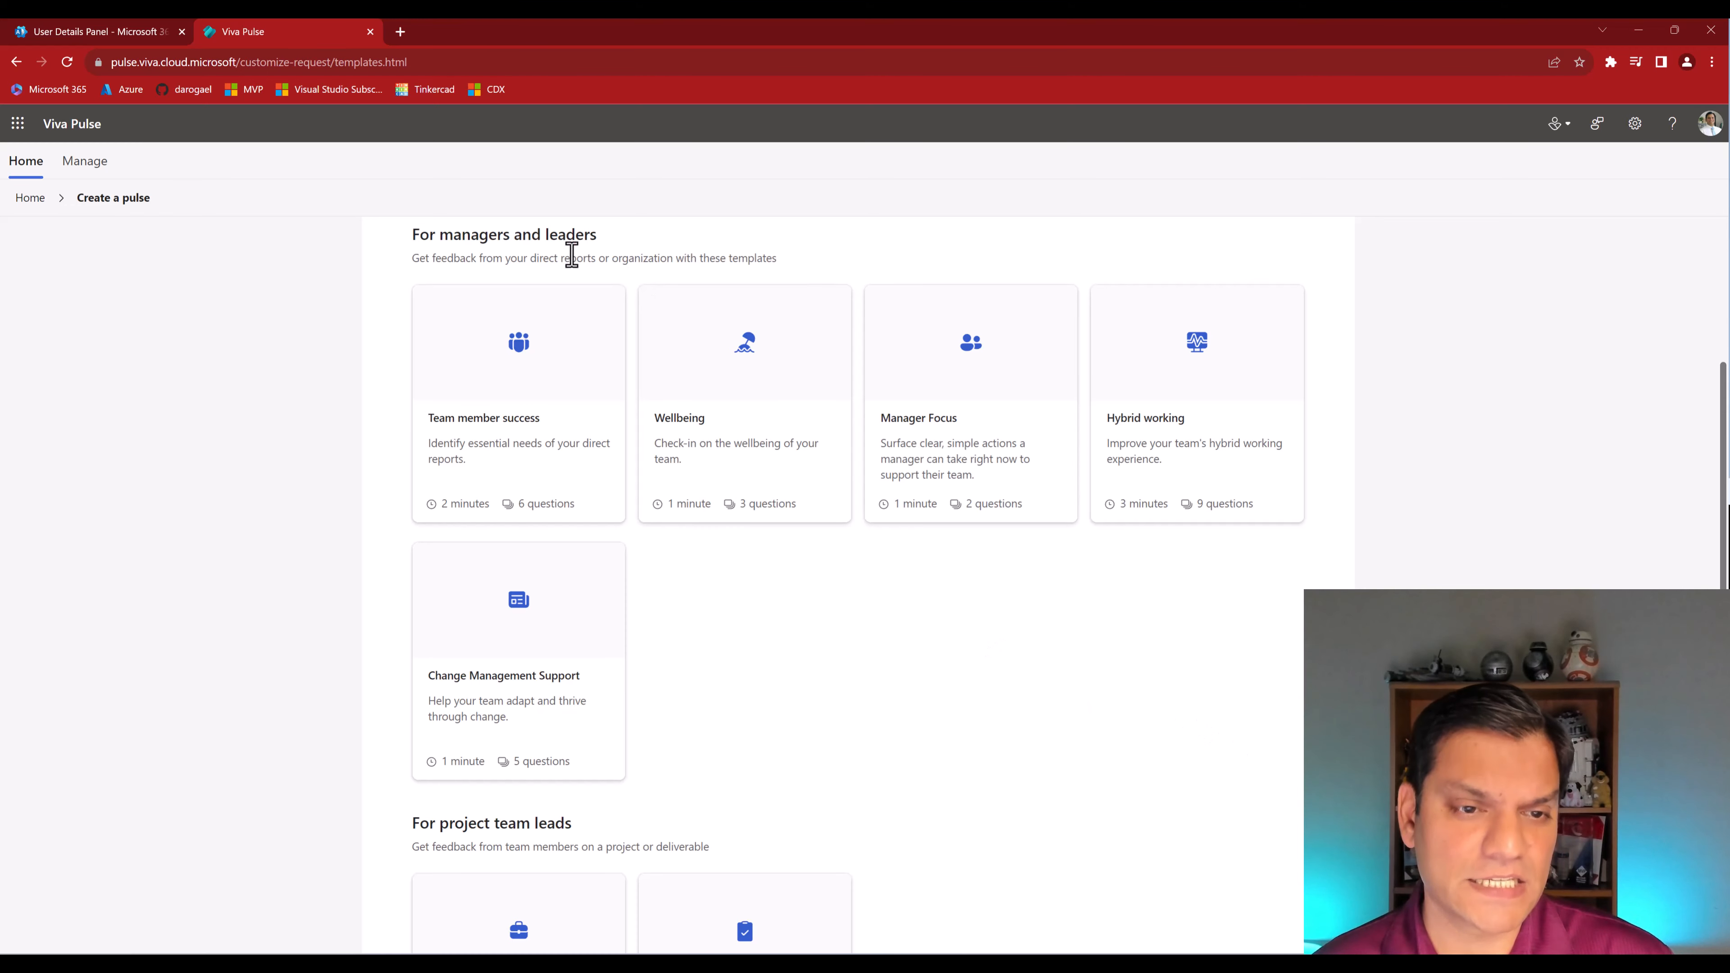
scroll(267, 682, down, 2)
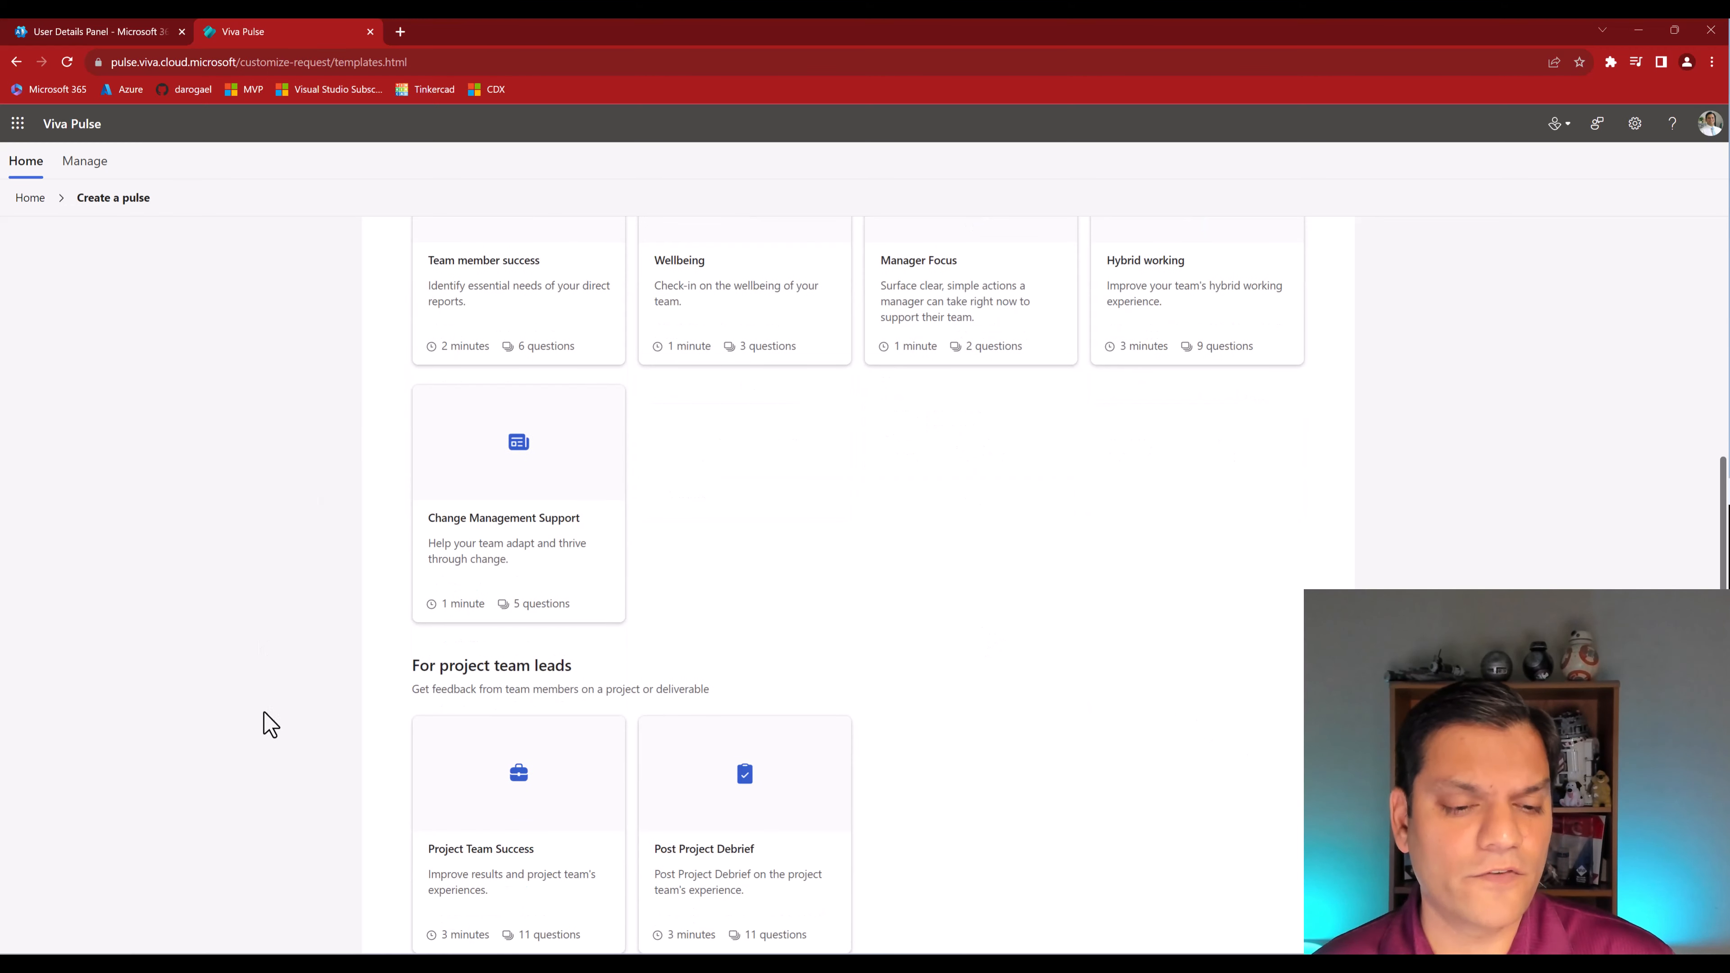
scroll(772, 687, up, 3)
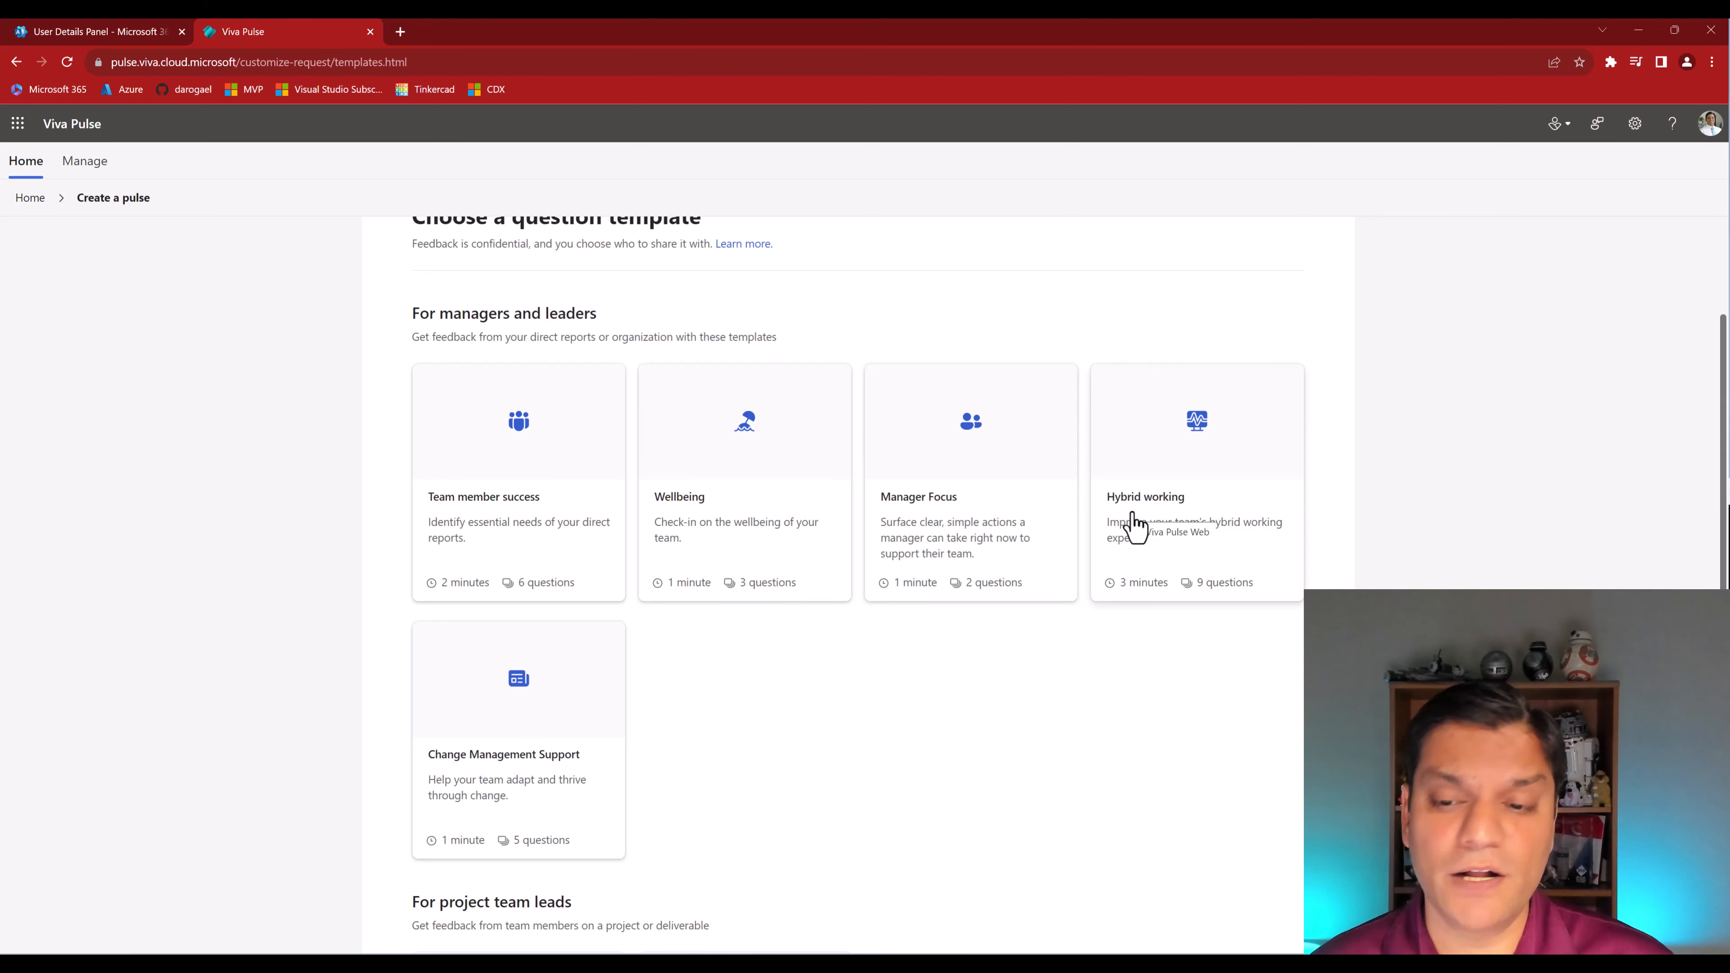
scroll(799, 818, down, 2)
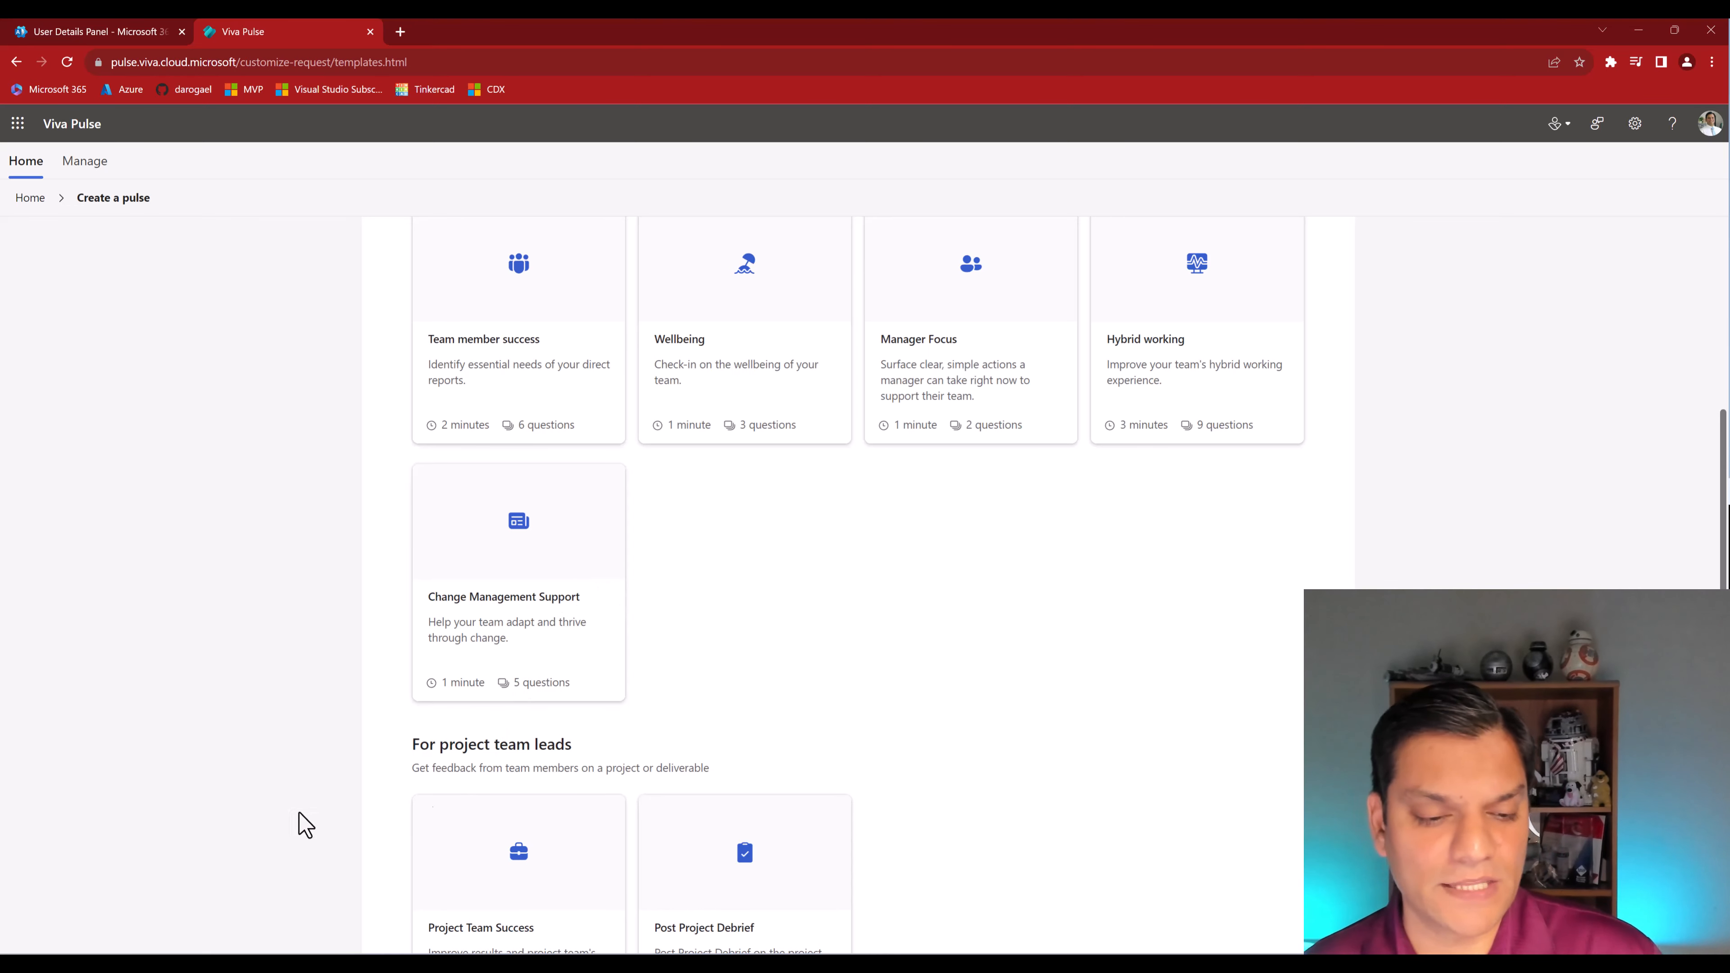
scroll(167, 837, down, 2)
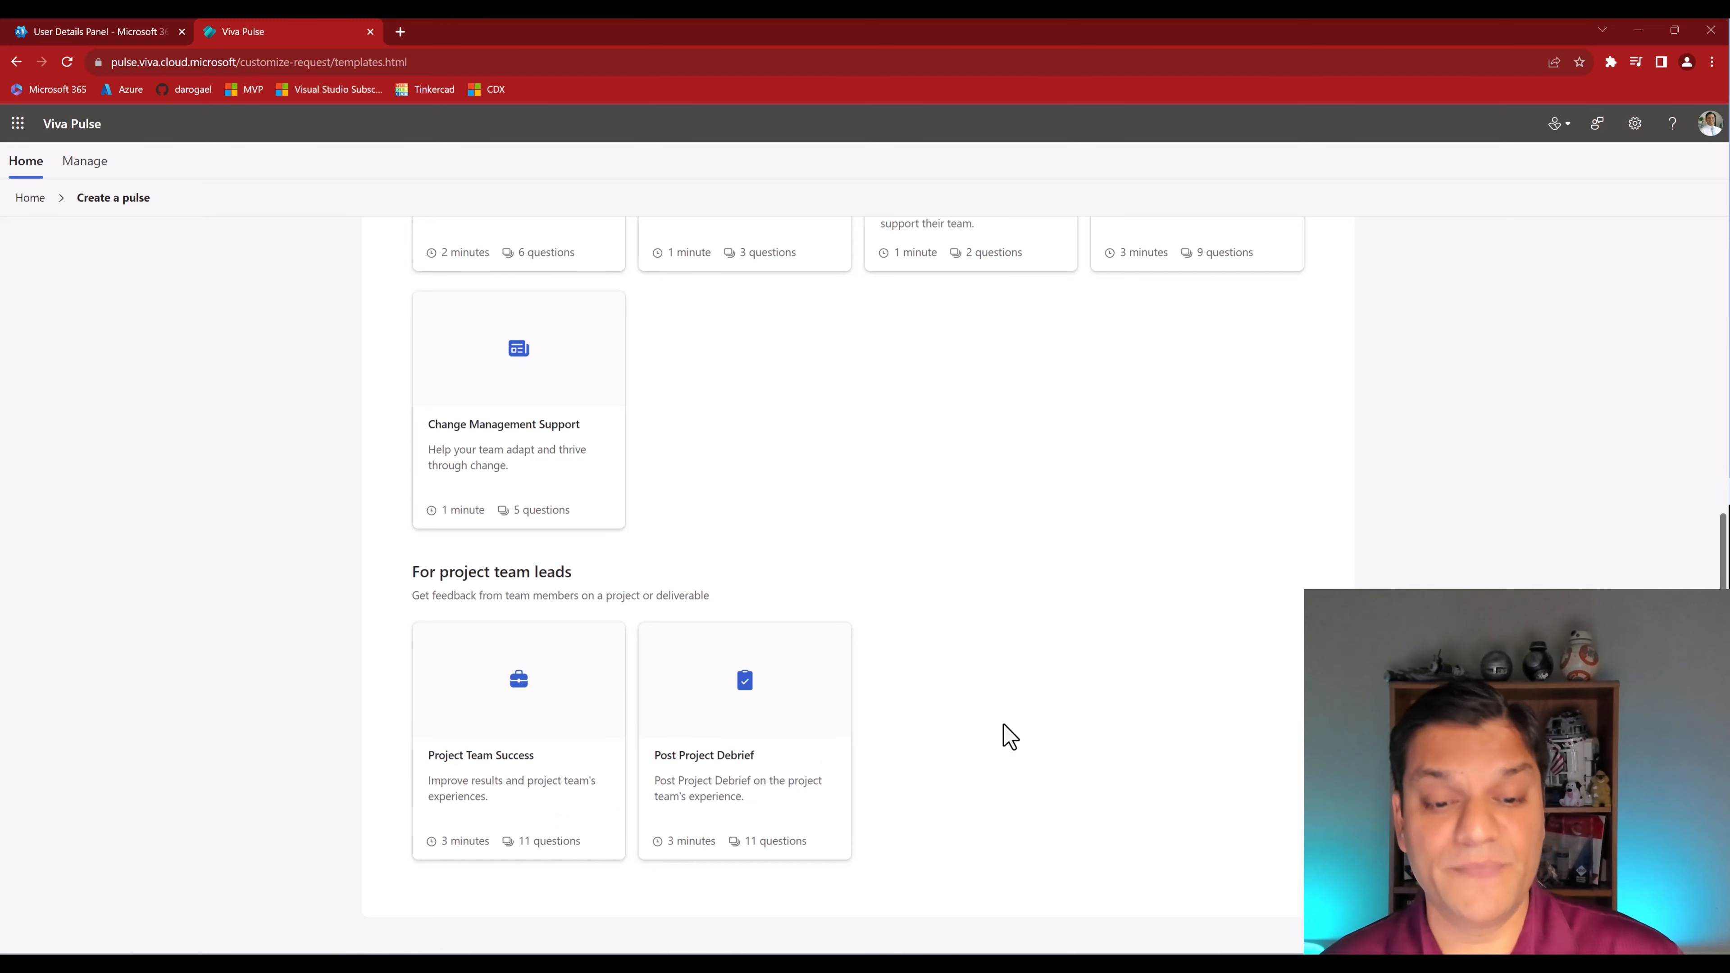
scroll(1022, 787, up, 2)
scroll(1025, 789, up, 2)
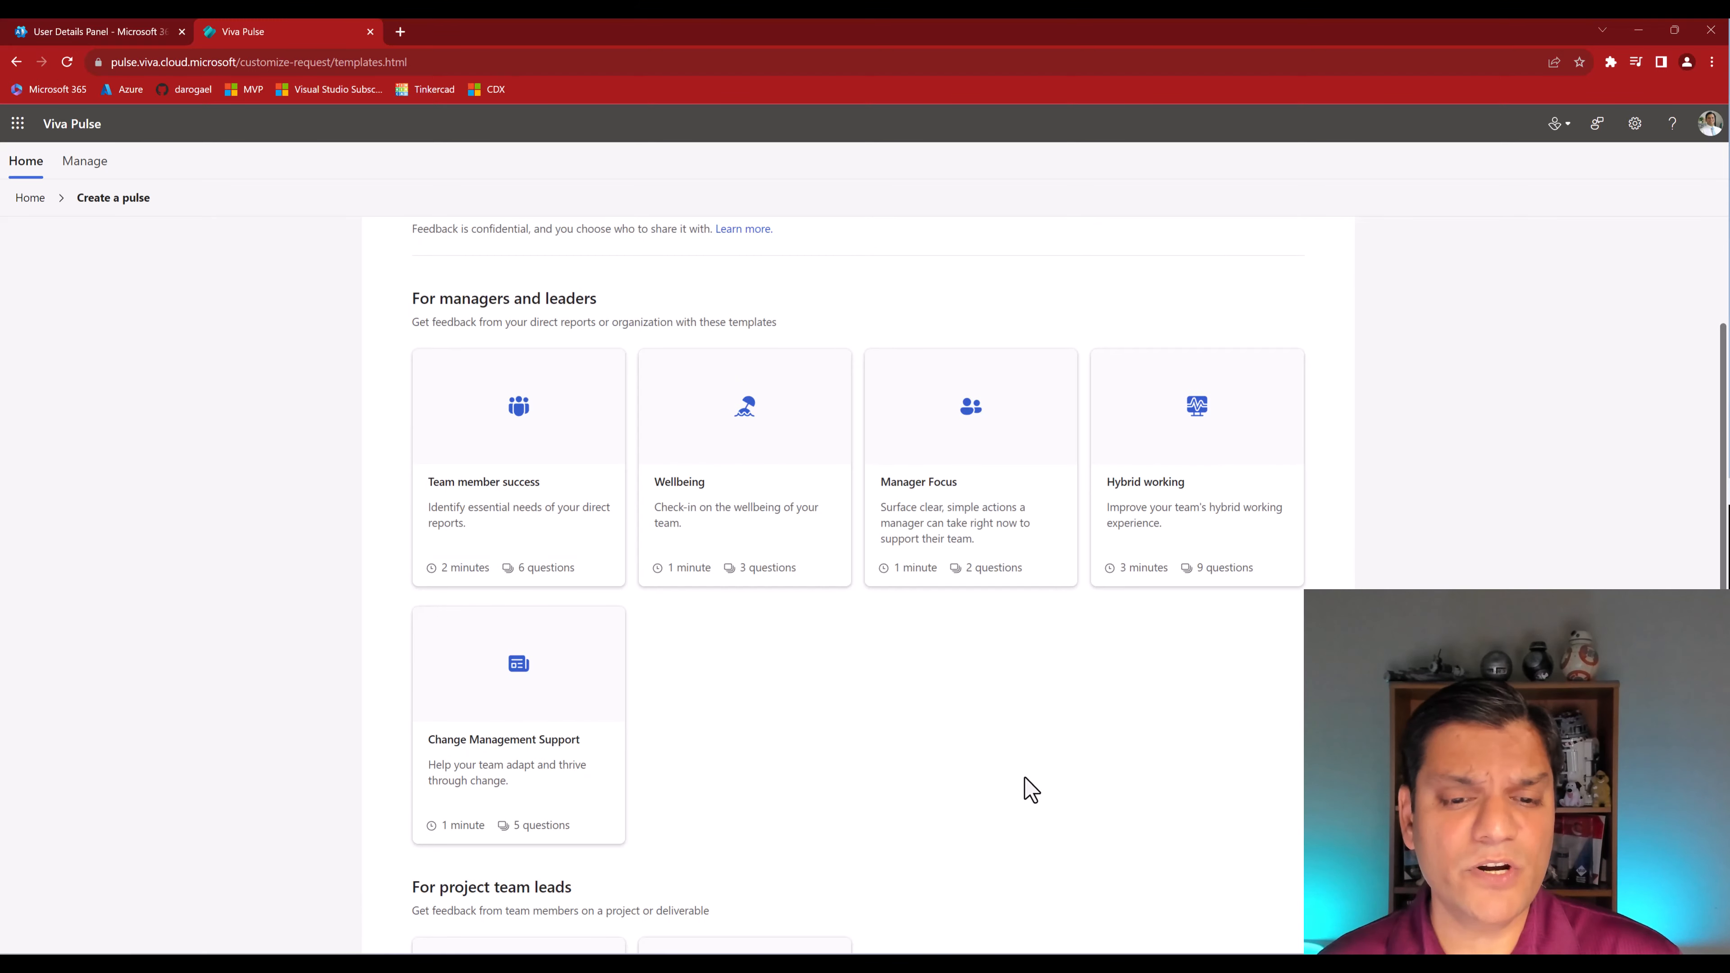
scroll(1021, 776, up, 2)
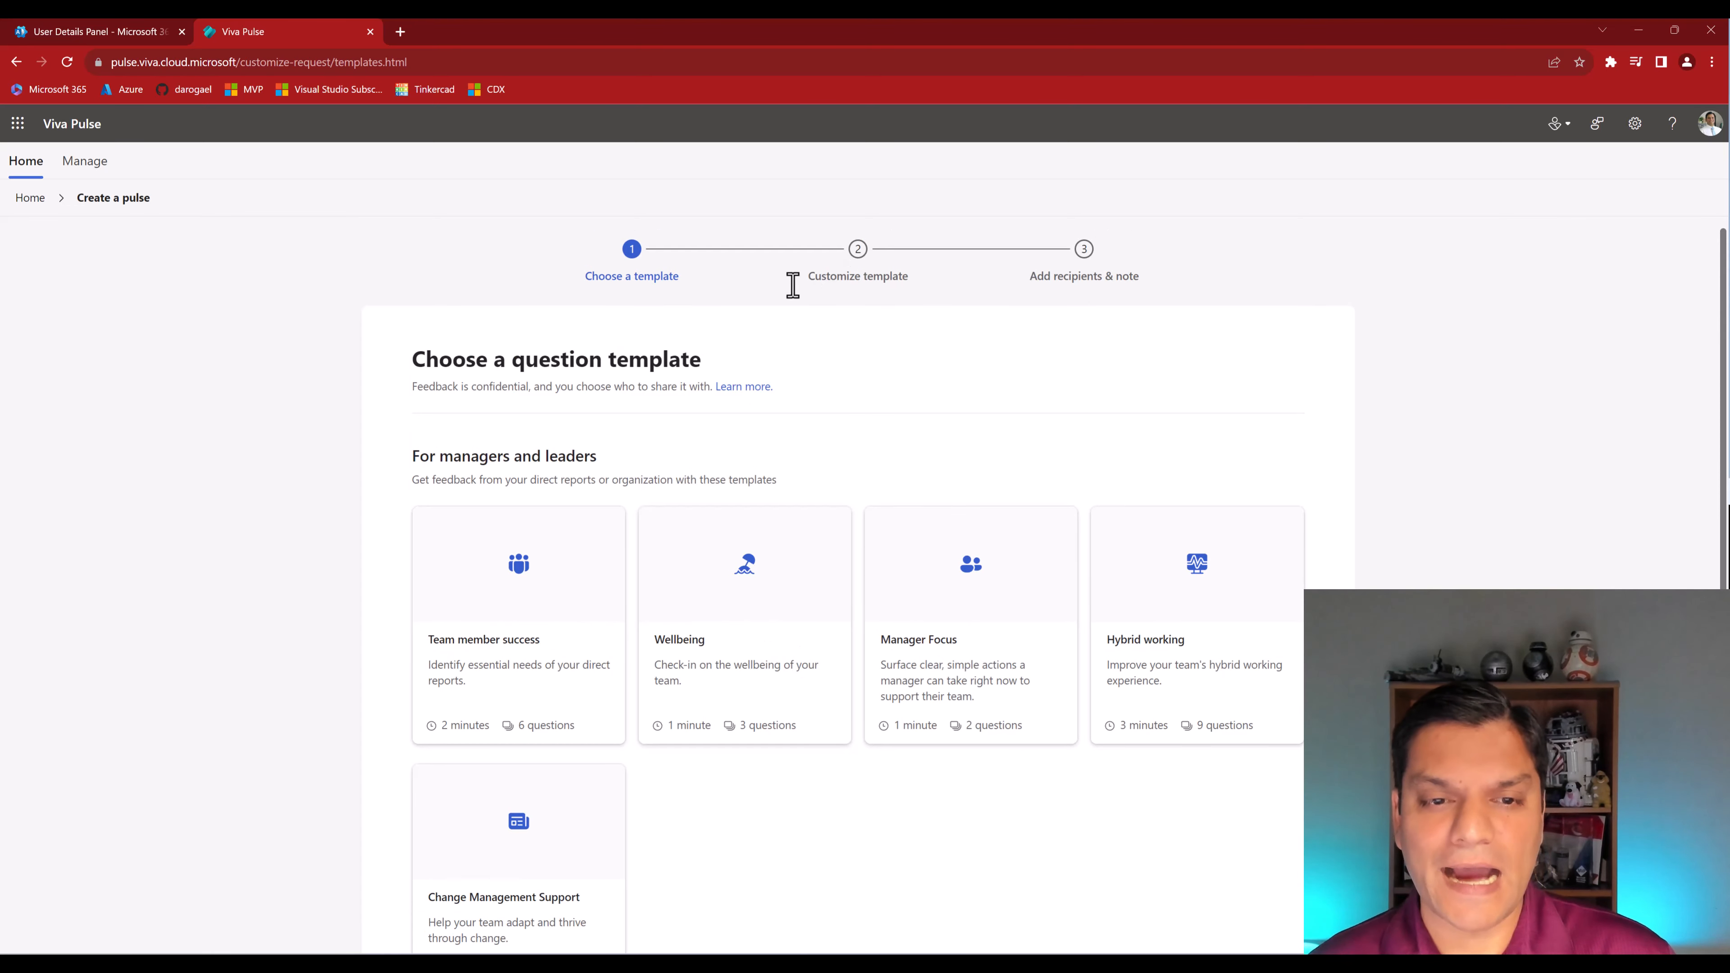
scroll(1397, 345, up, 1)
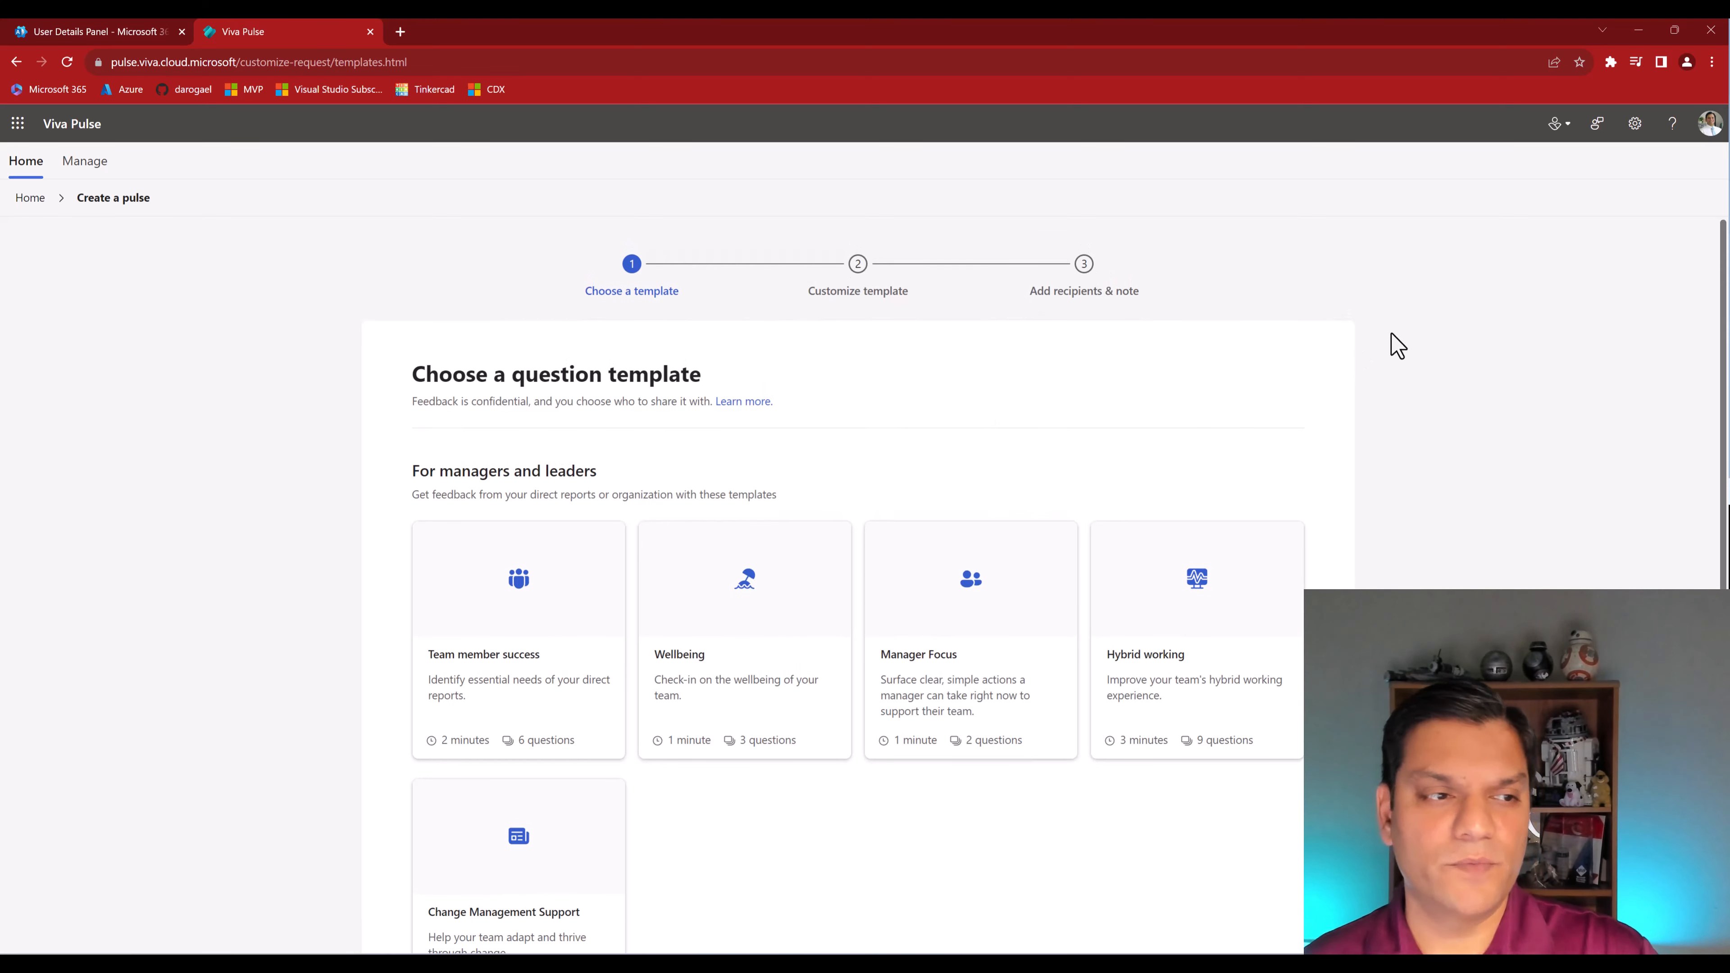
click(30, 198)
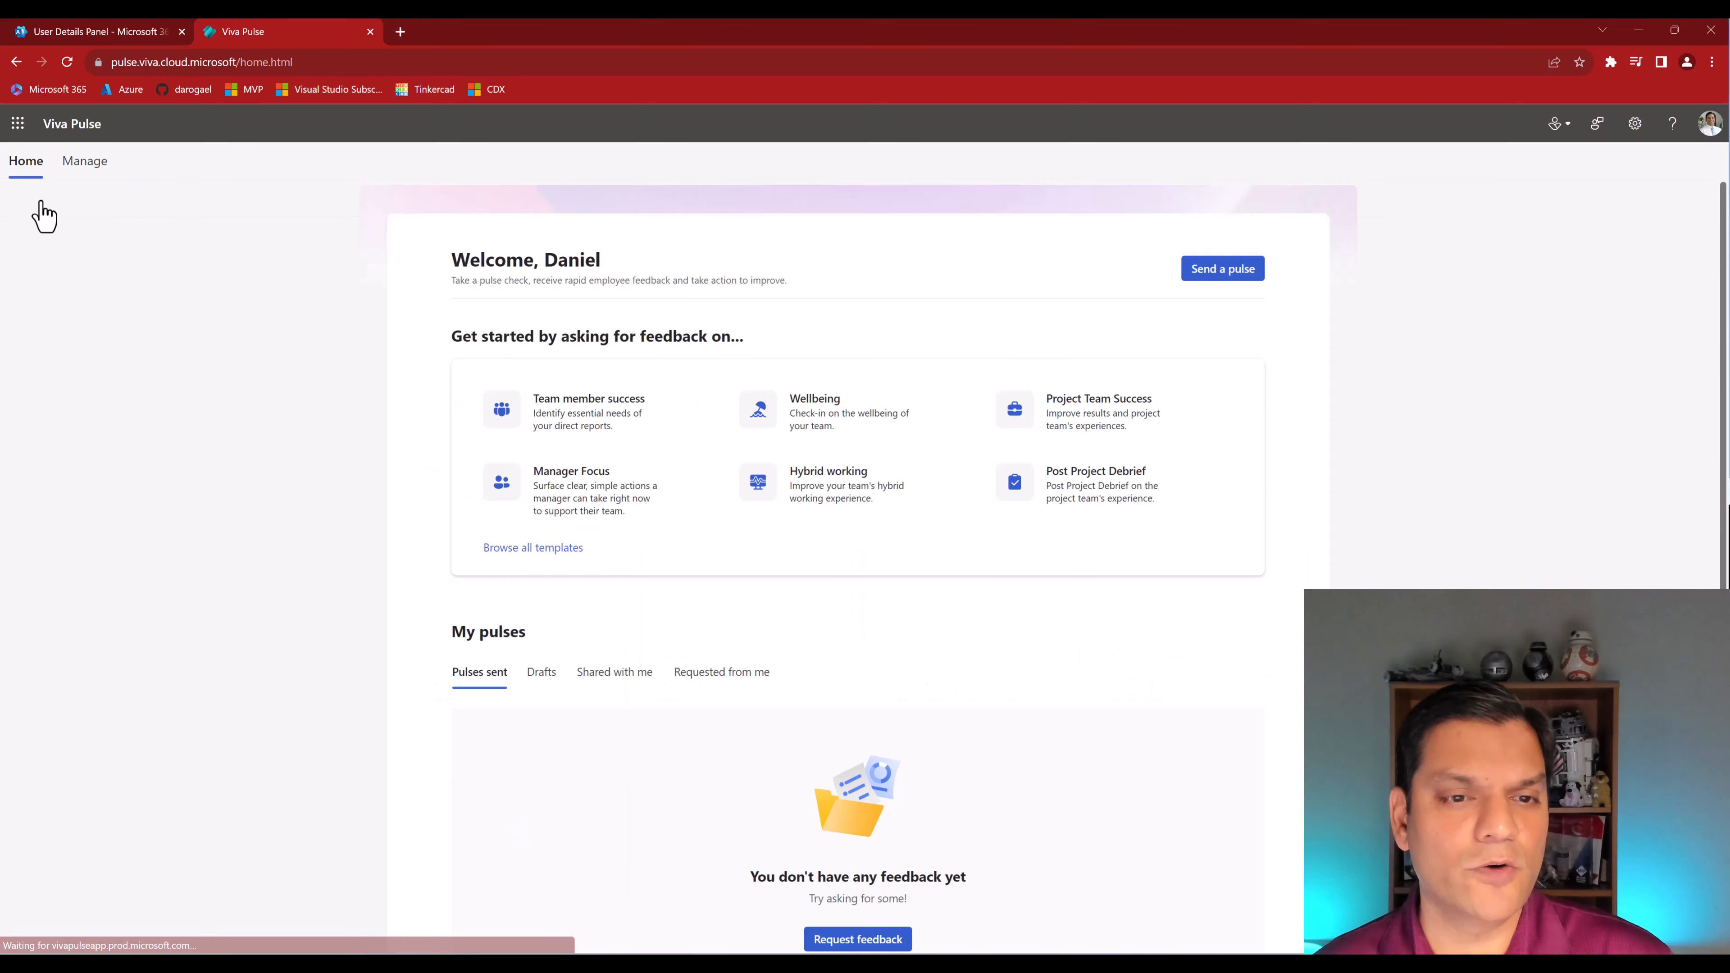
Step: Start a new pulse from the Wellbeing template with its three questions
click(1223, 271)
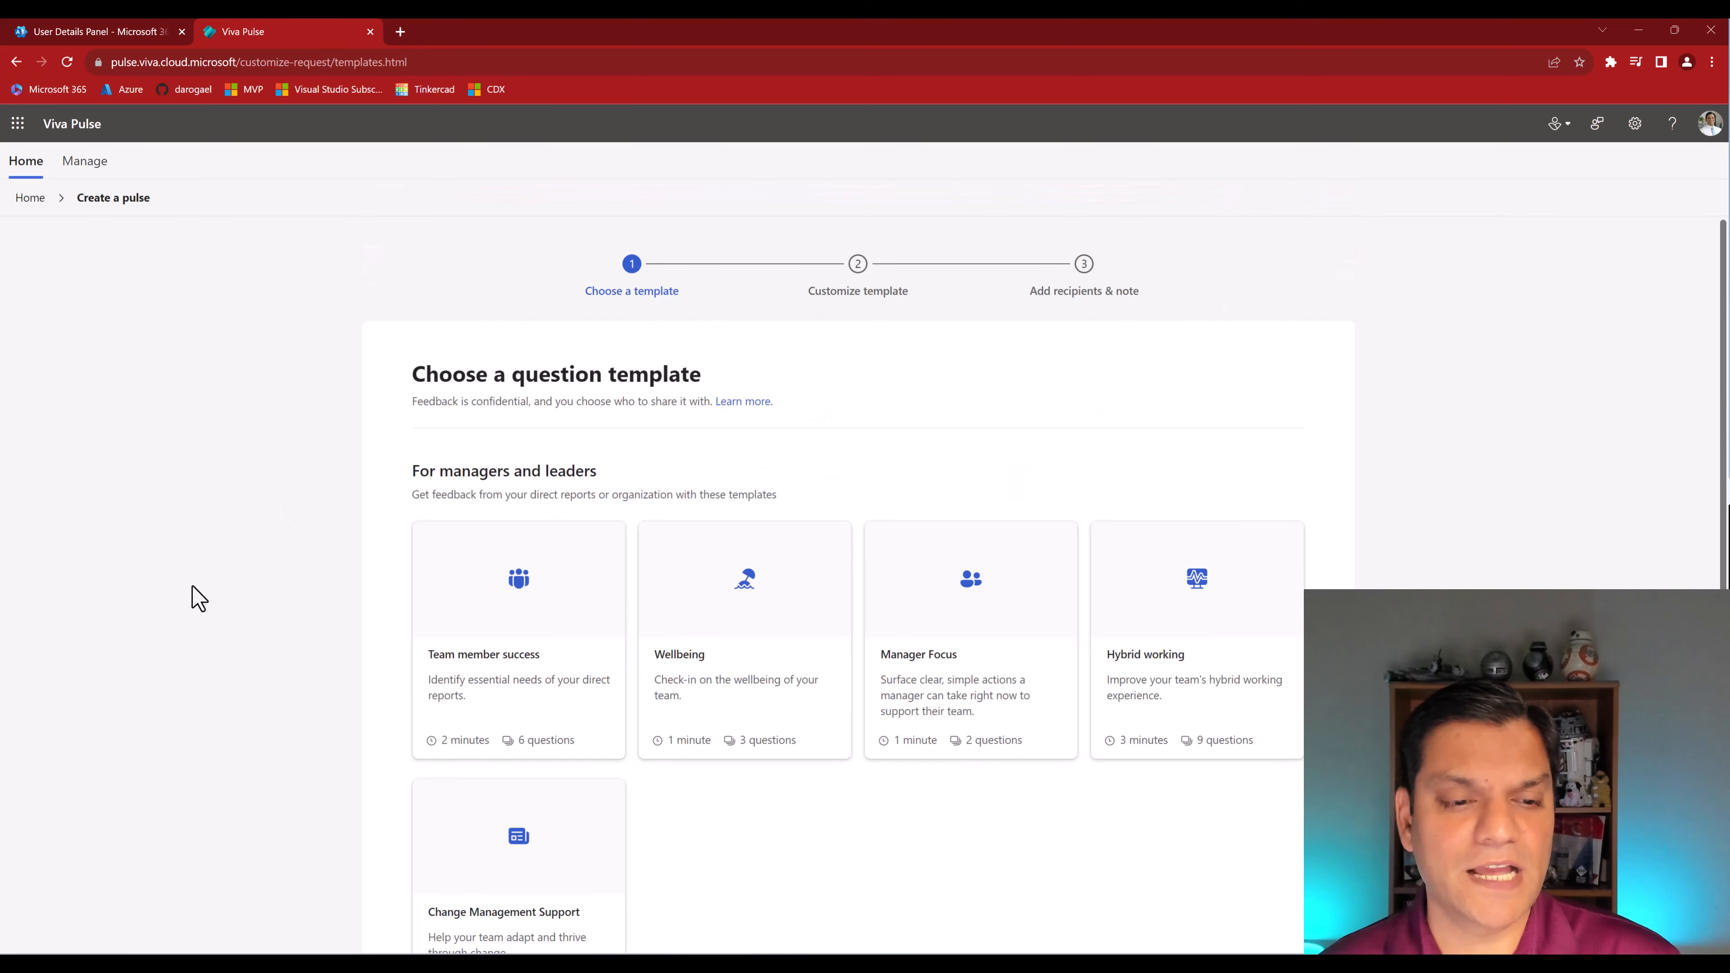
scroll(197, 599, down, 1)
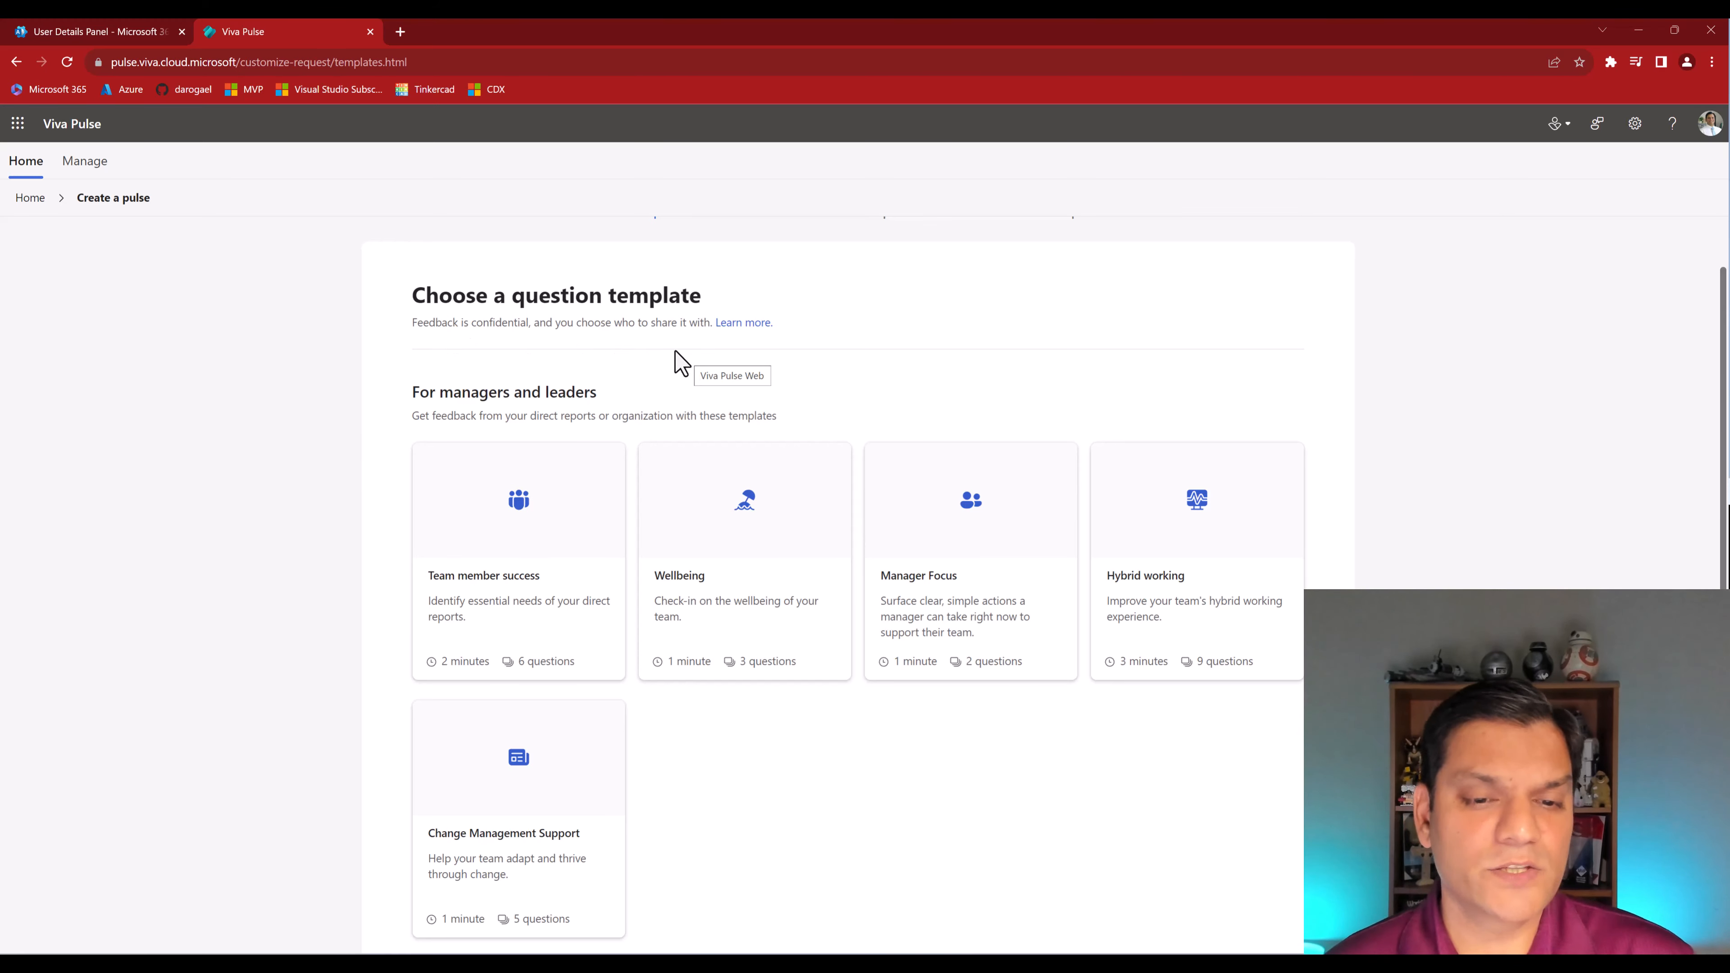
scroll(310, 684, down, 2)
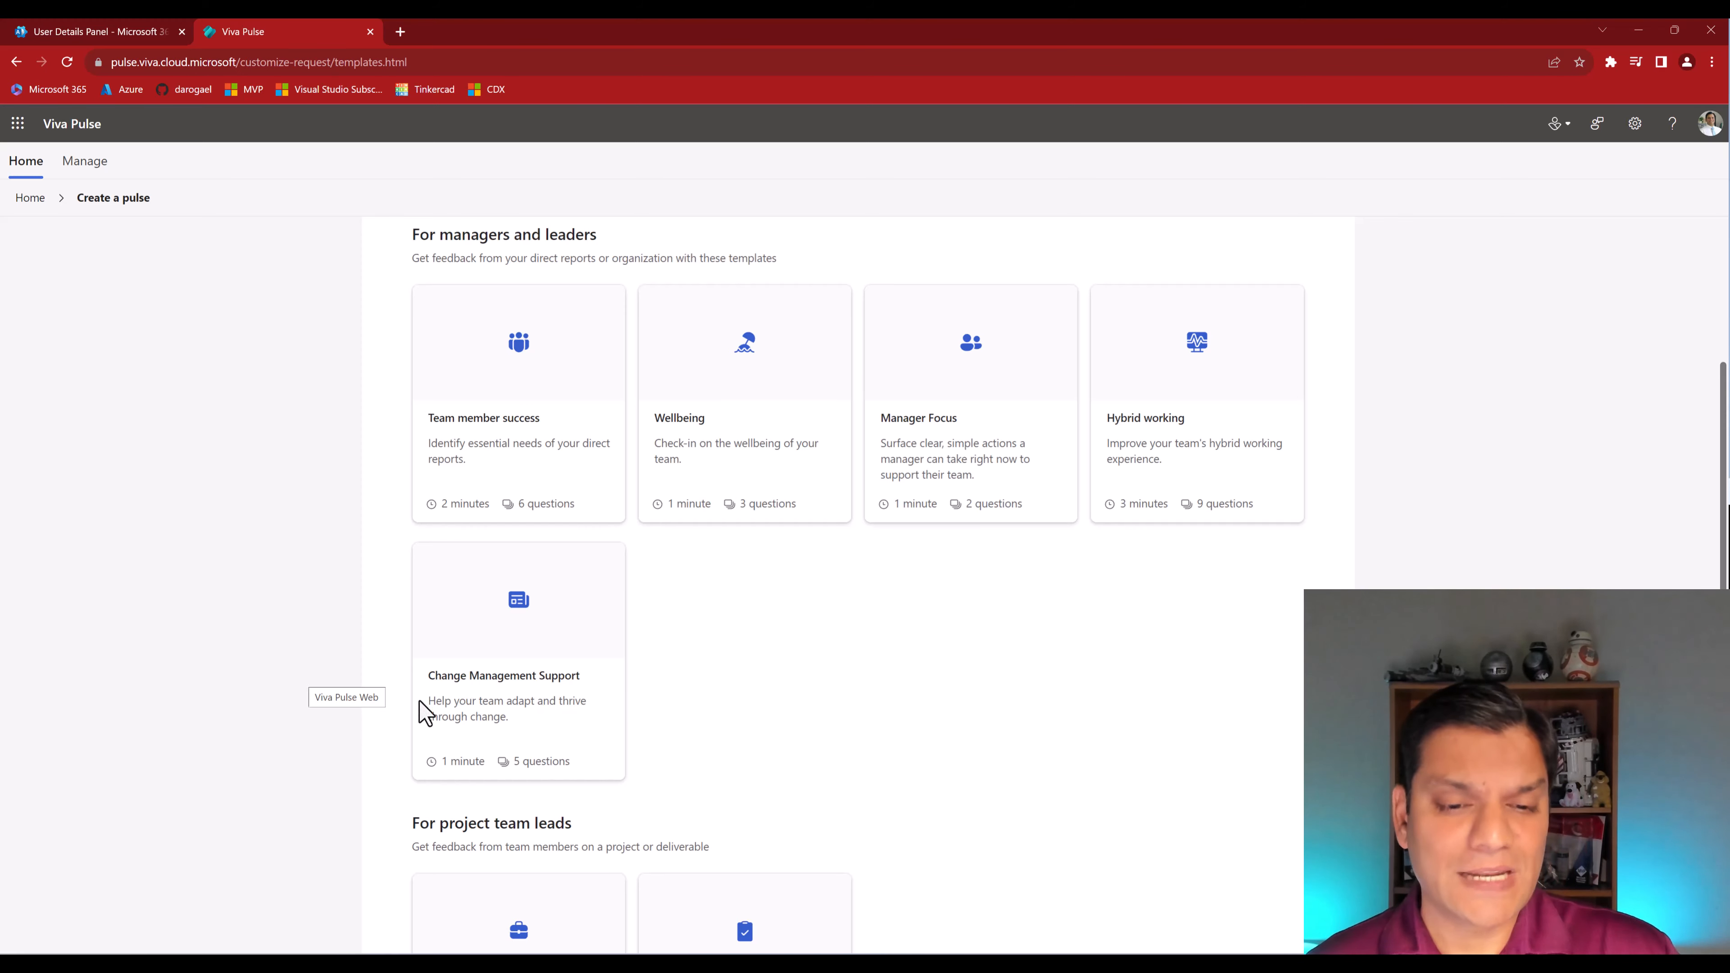
click(720, 477)
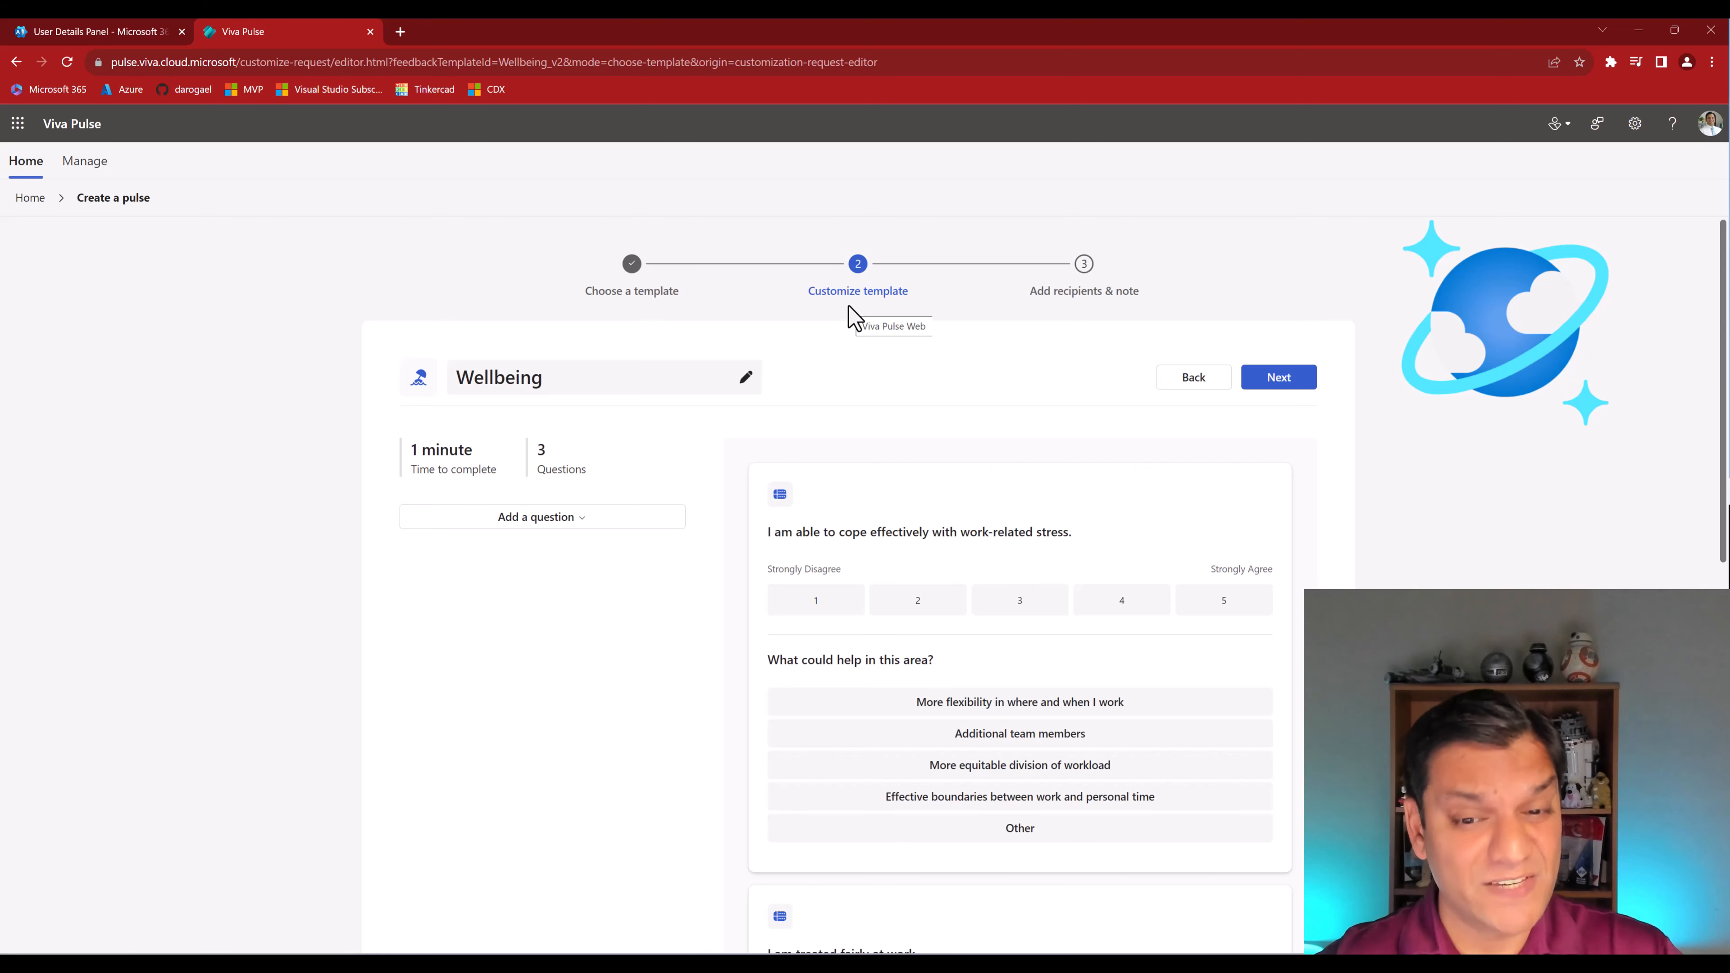
Step: Rename the pulse to 'Wellbeing For CFCS' and list the Rating, Multiple Choice and Open Text question types
click(607, 382)
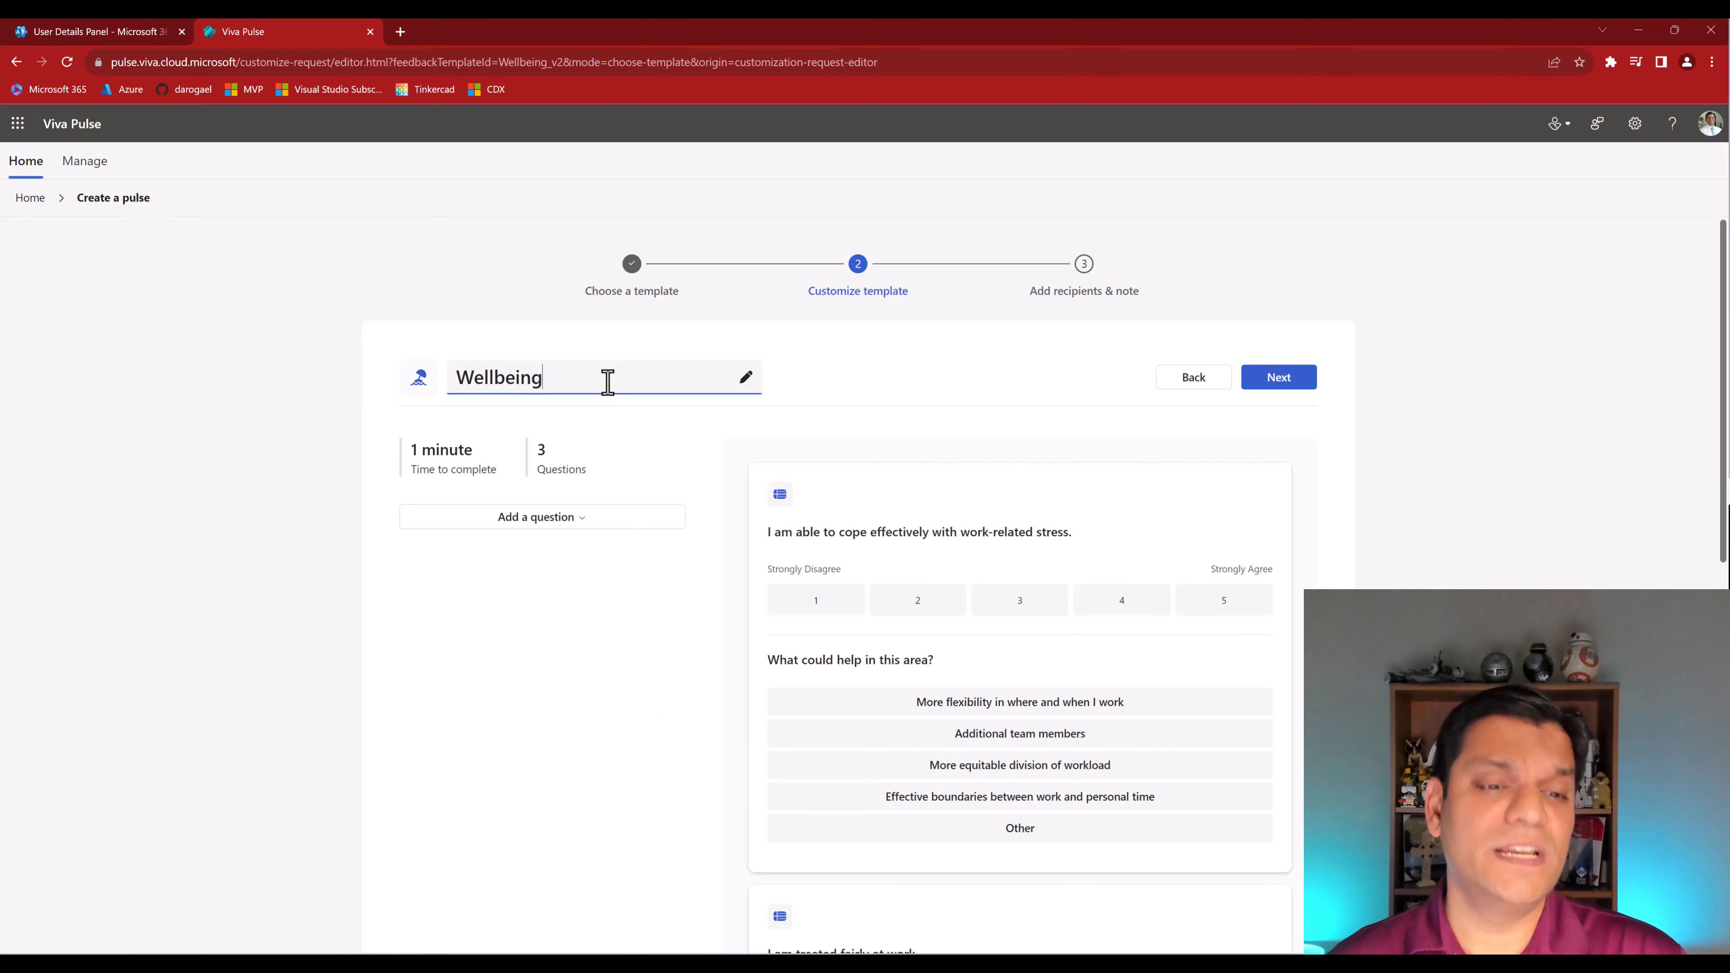
text(For Co)
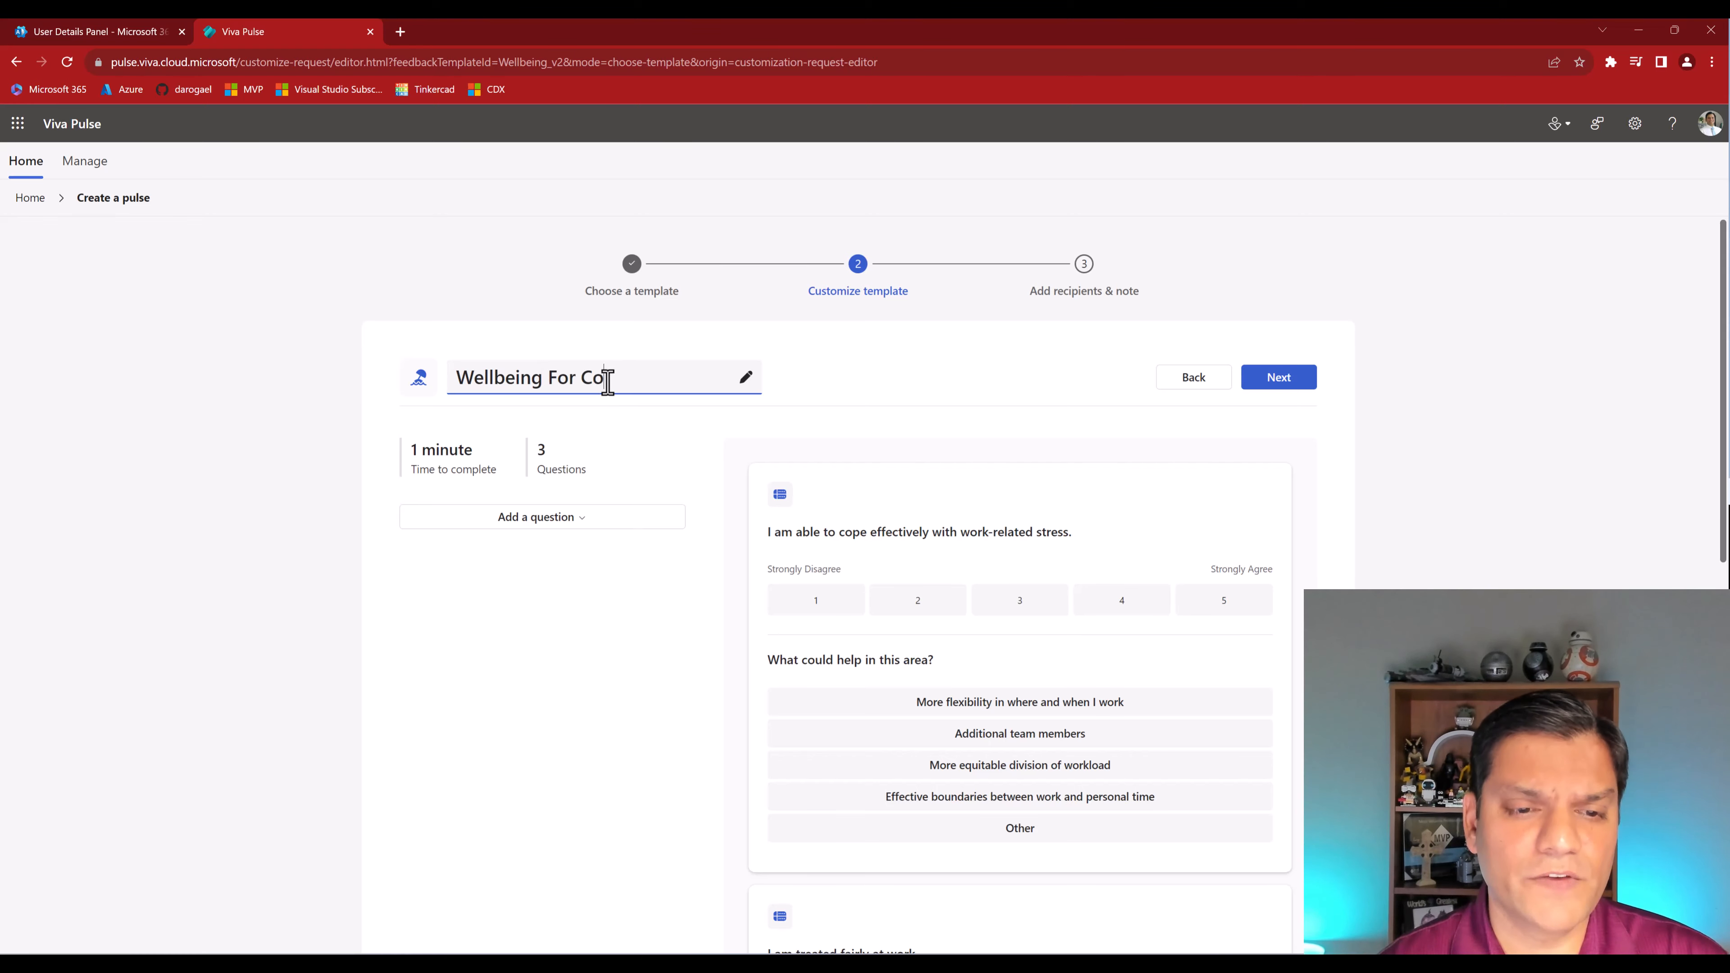
key(BackSpace)
key(BackSpace)
text(CFOS)
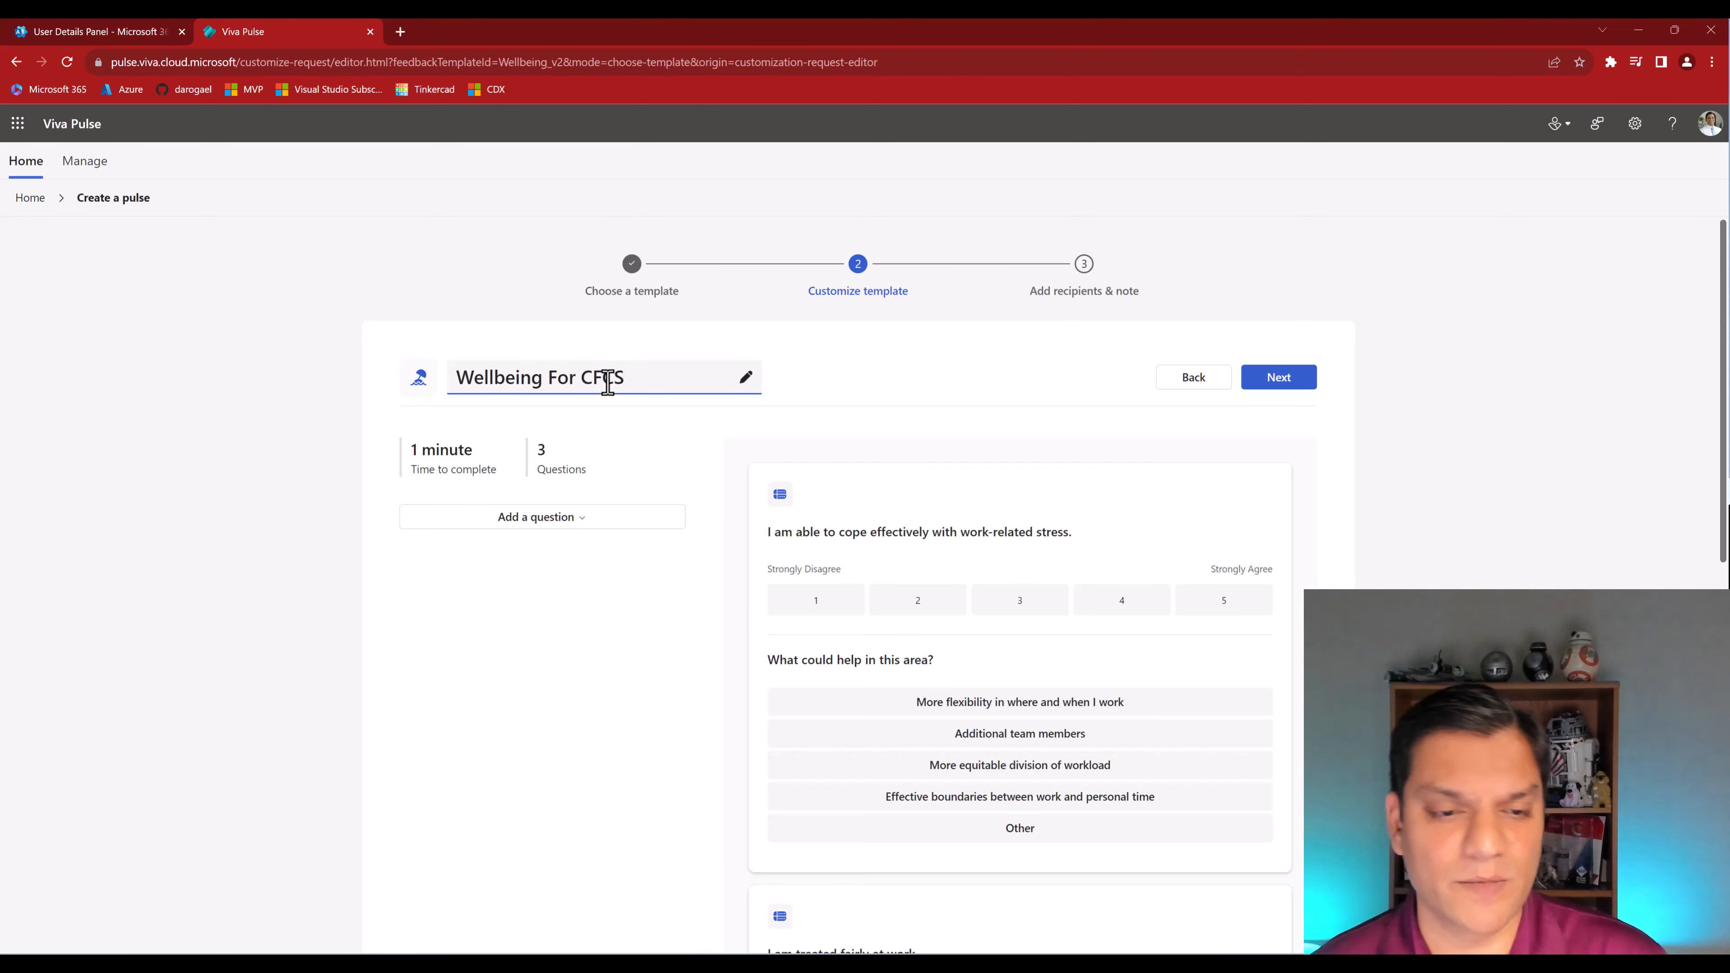
click(532, 674)
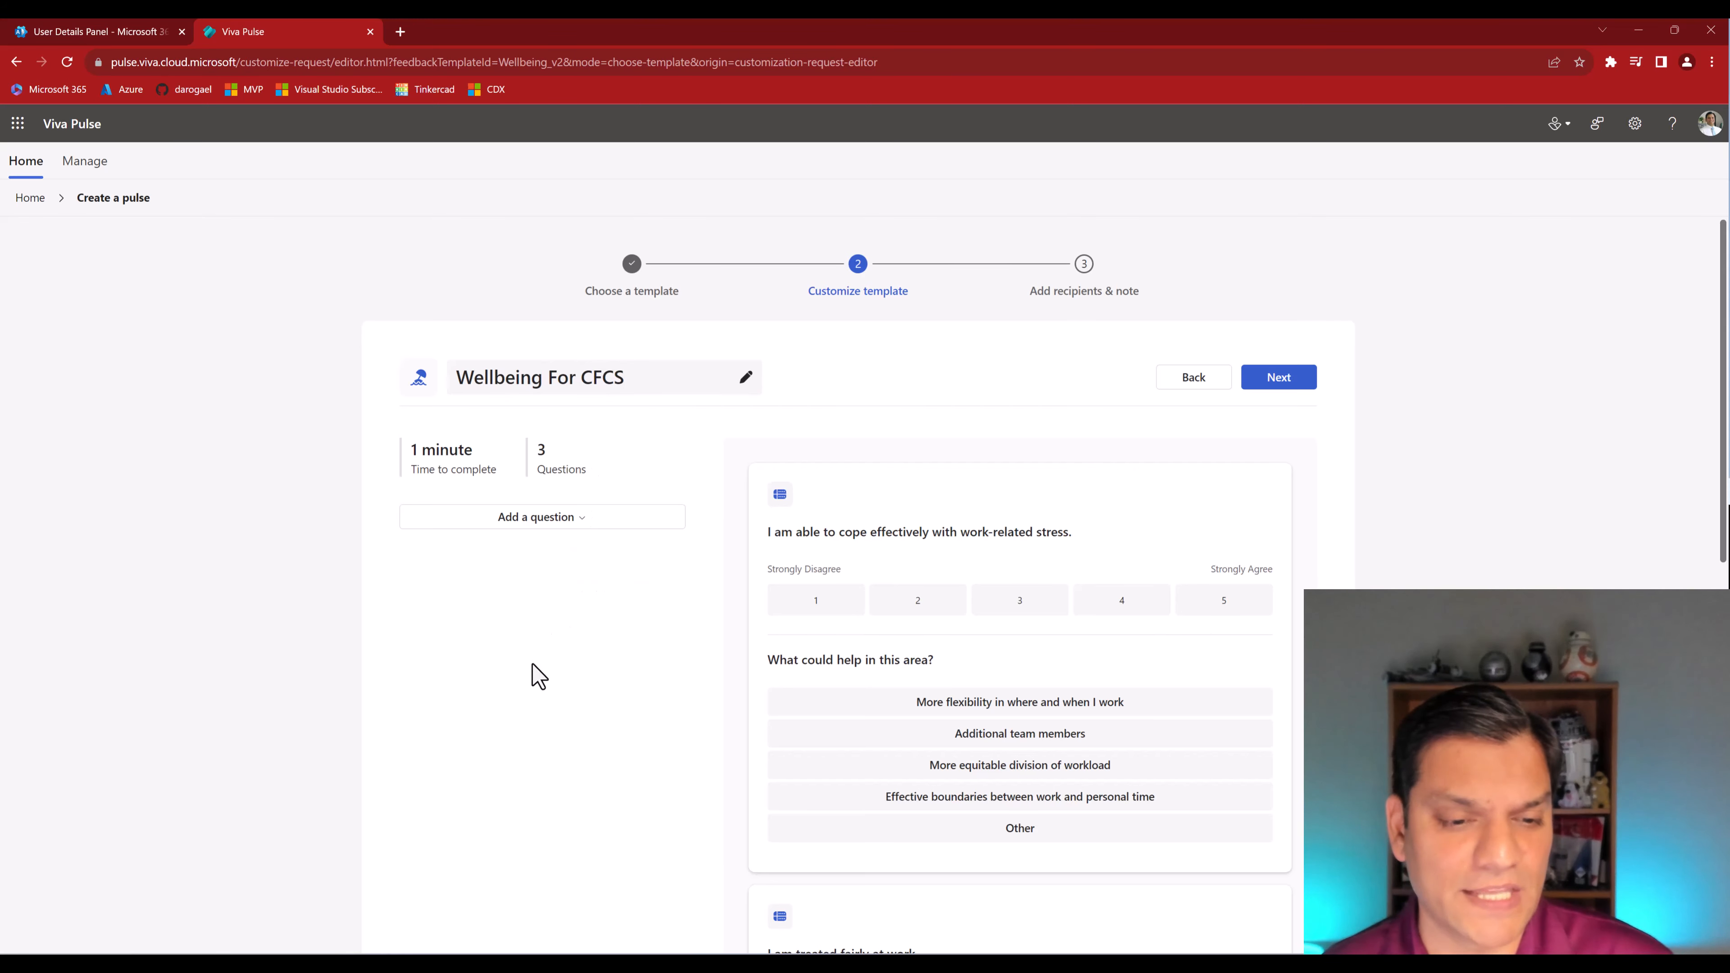
scroll(715, 658, down, 2)
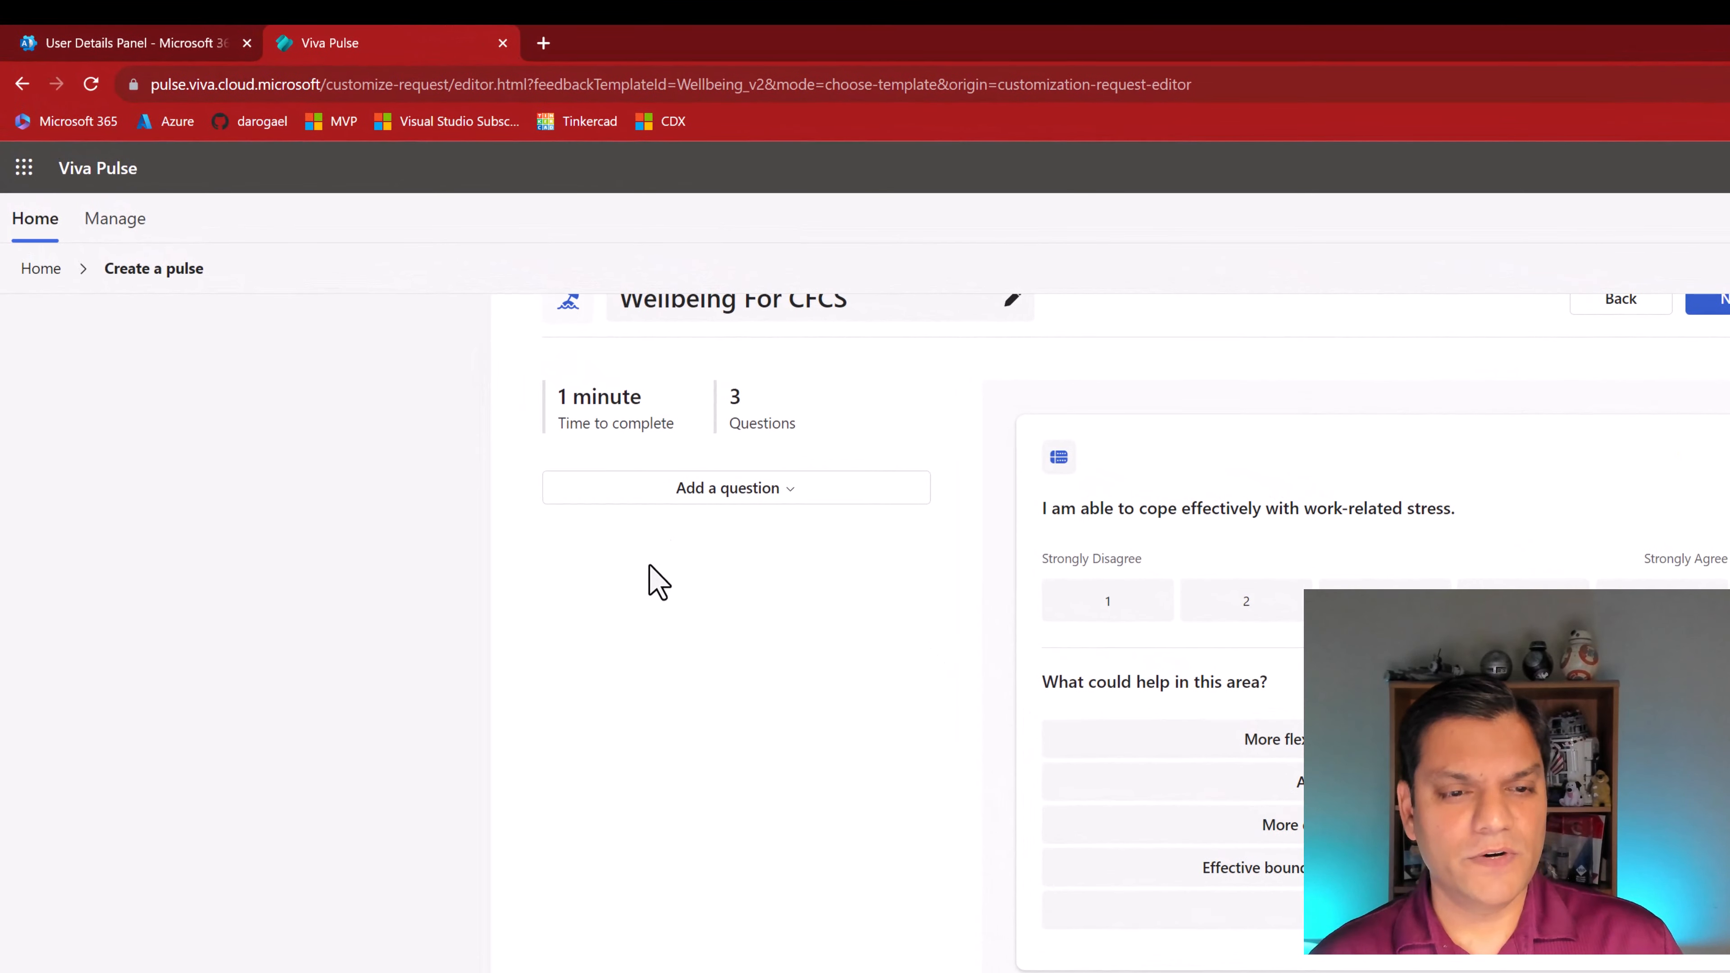
click(715, 500)
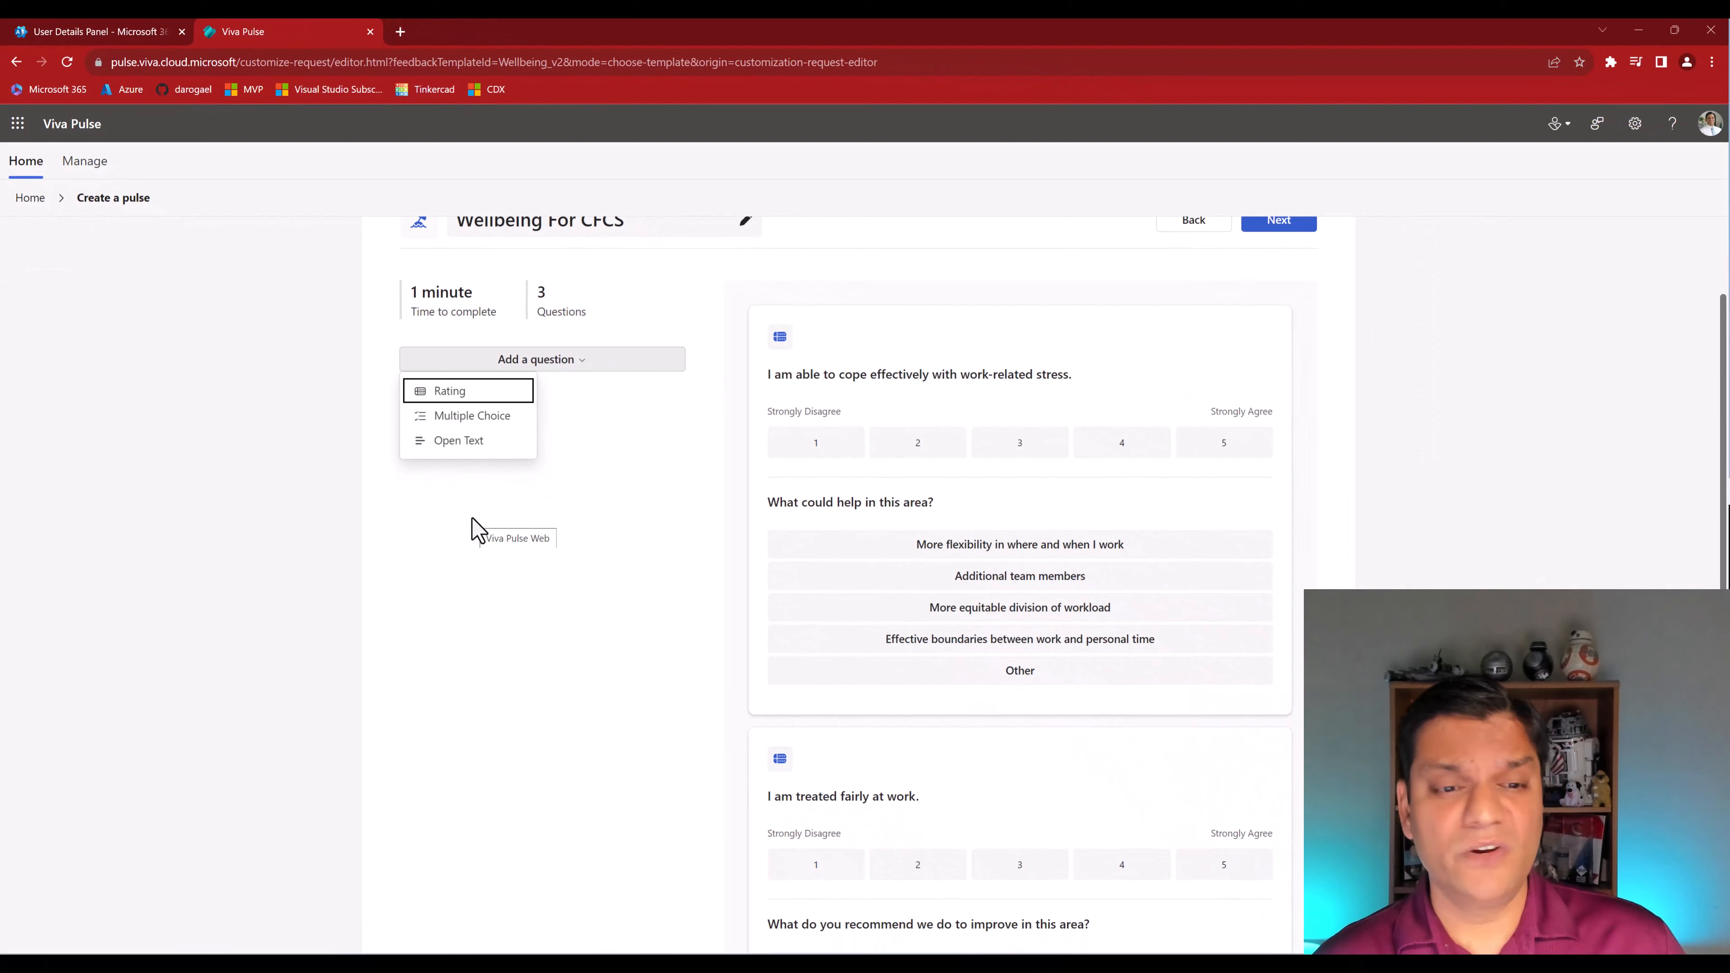
Step: Open the Resilience question on coping with work-related stress for editing
click(476, 530)
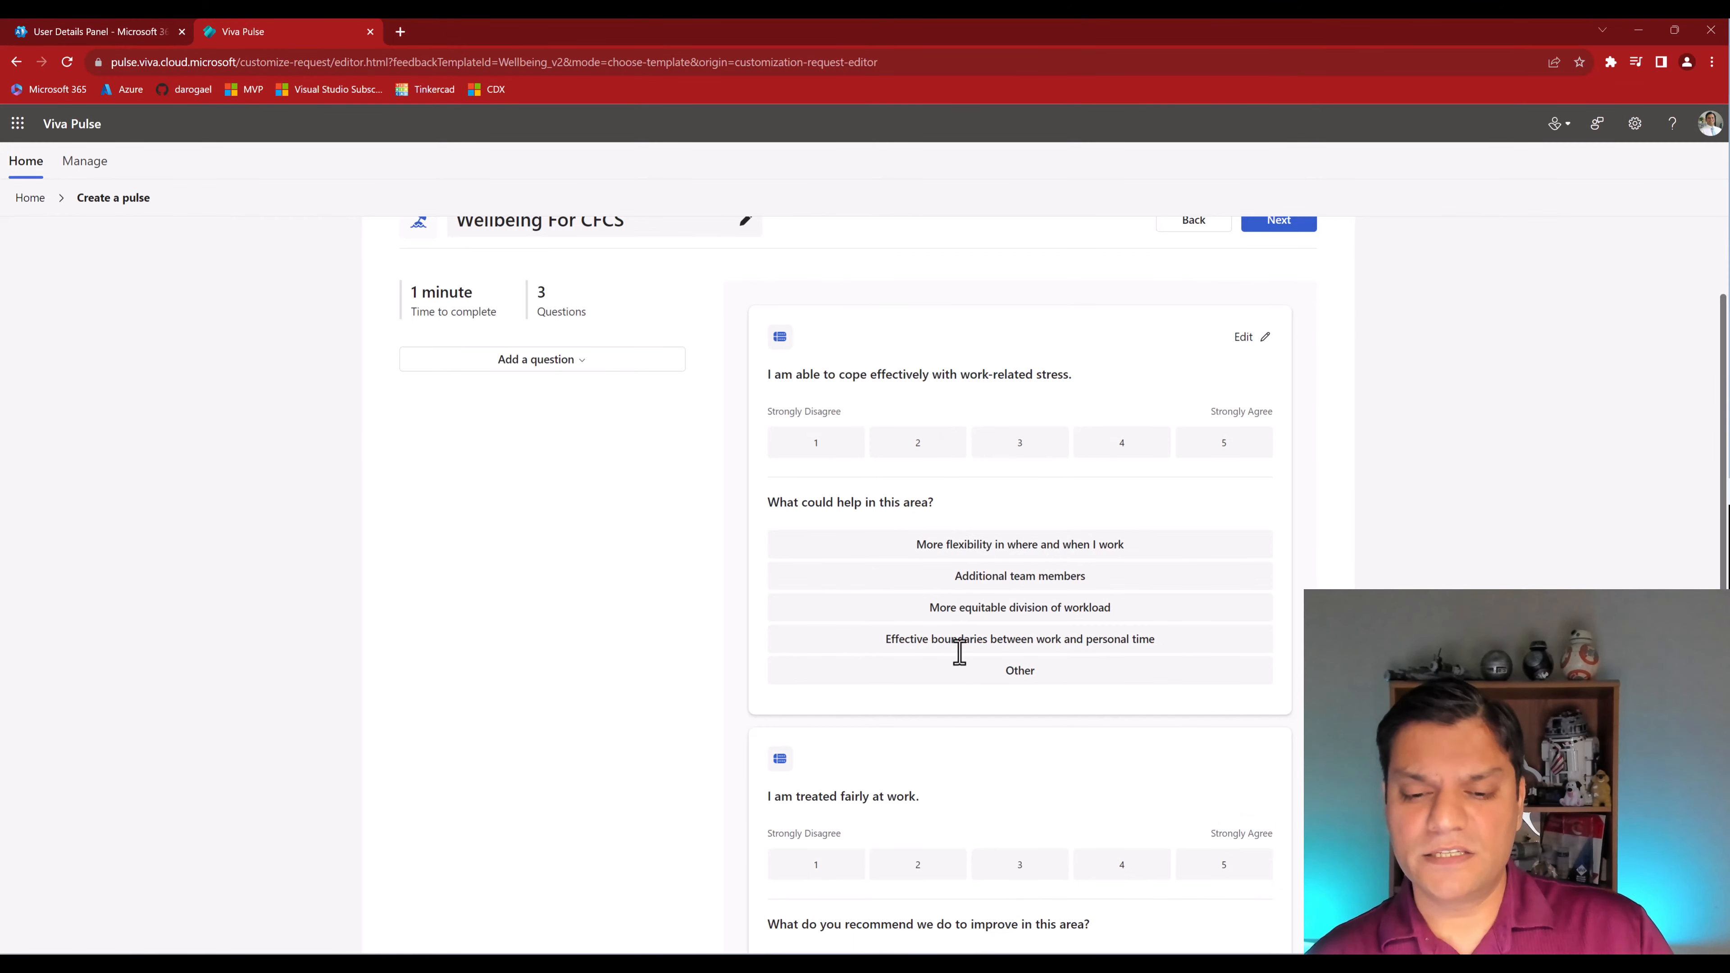
scroll(960, 657, down, 1)
scroll(966, 663, up, 1)
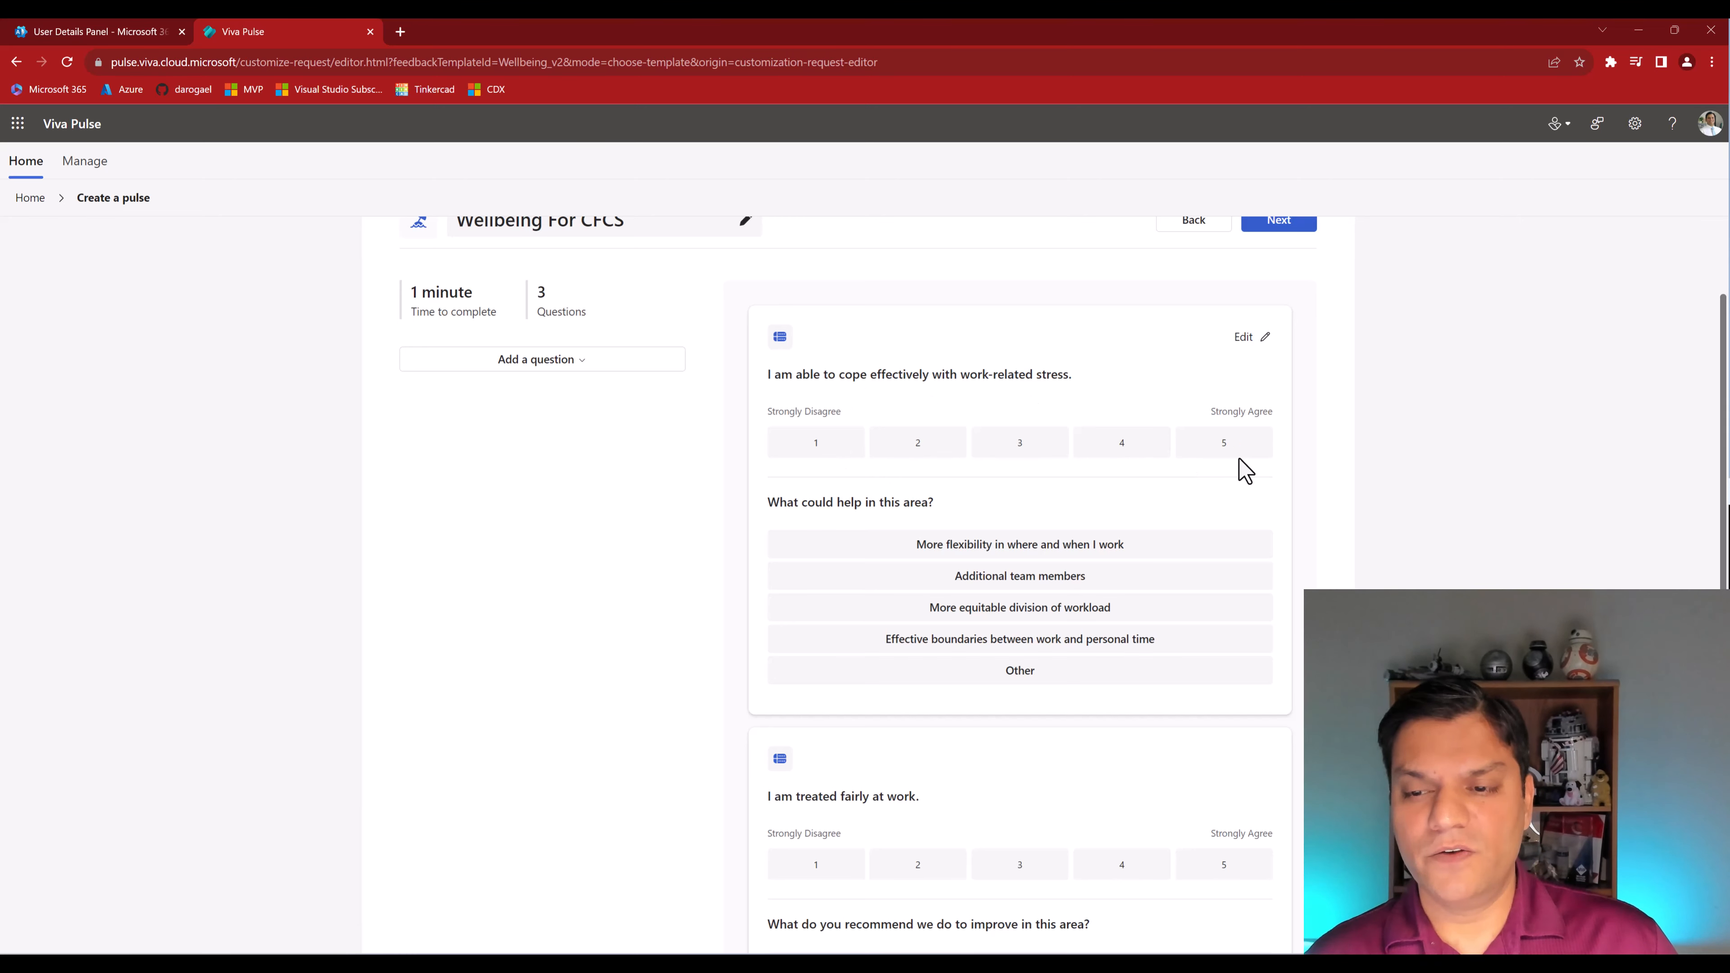
click(515, 366)
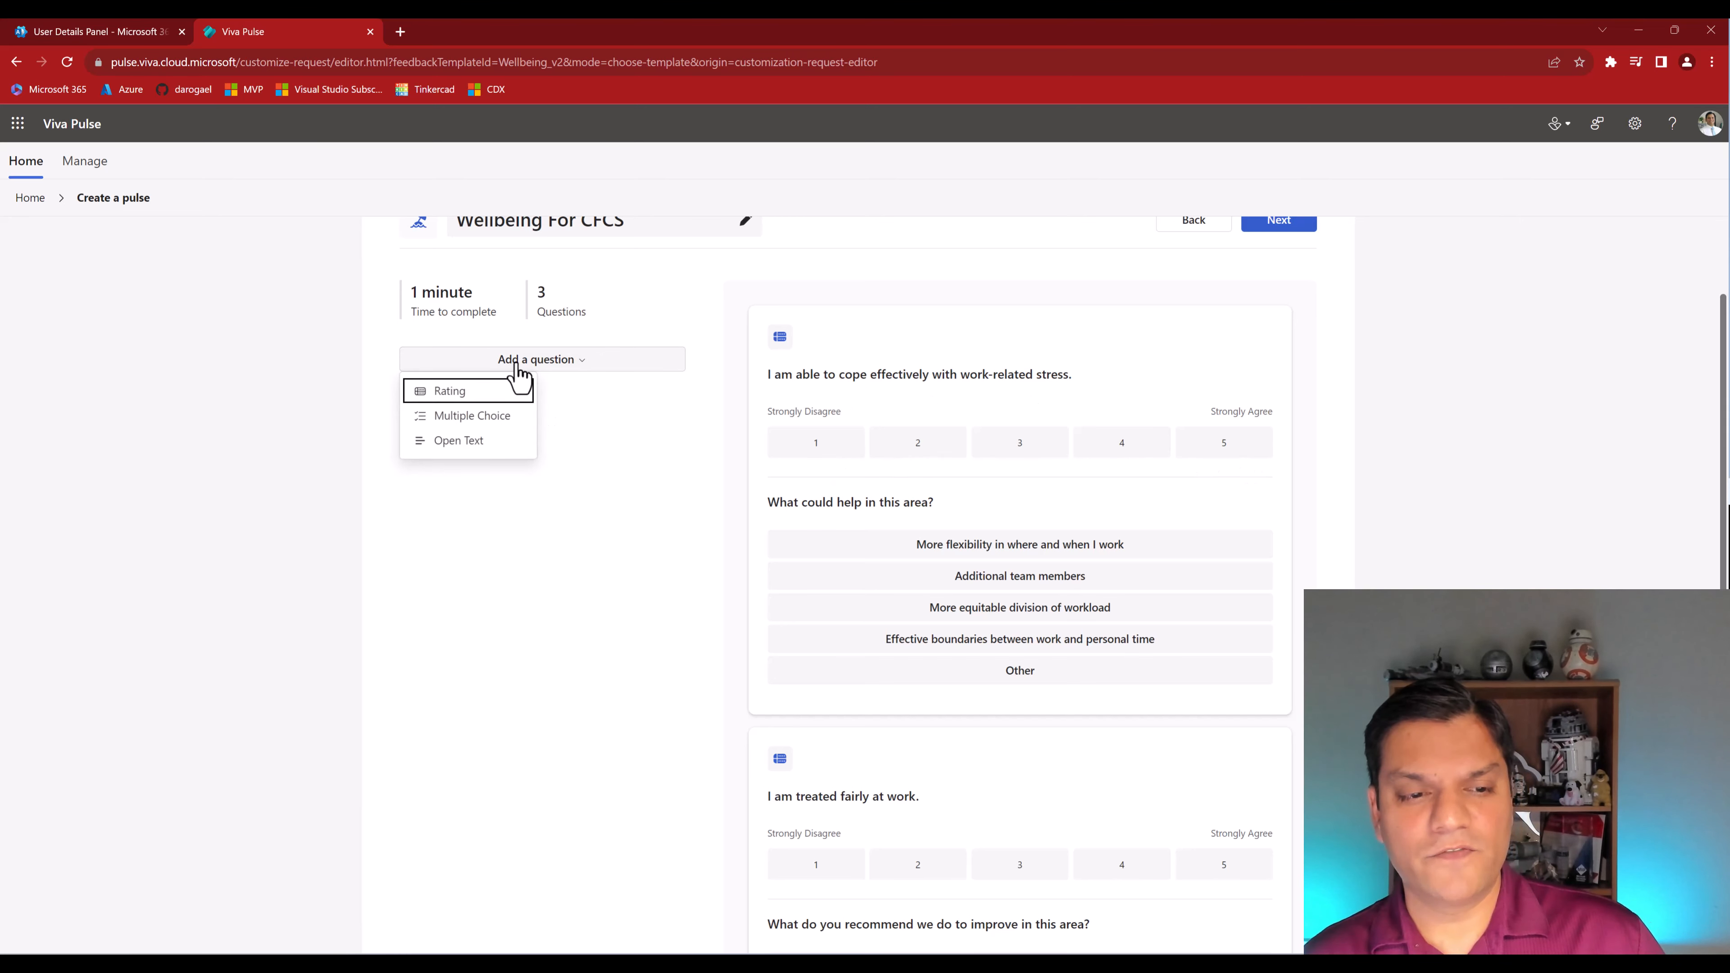
click(648, 580)
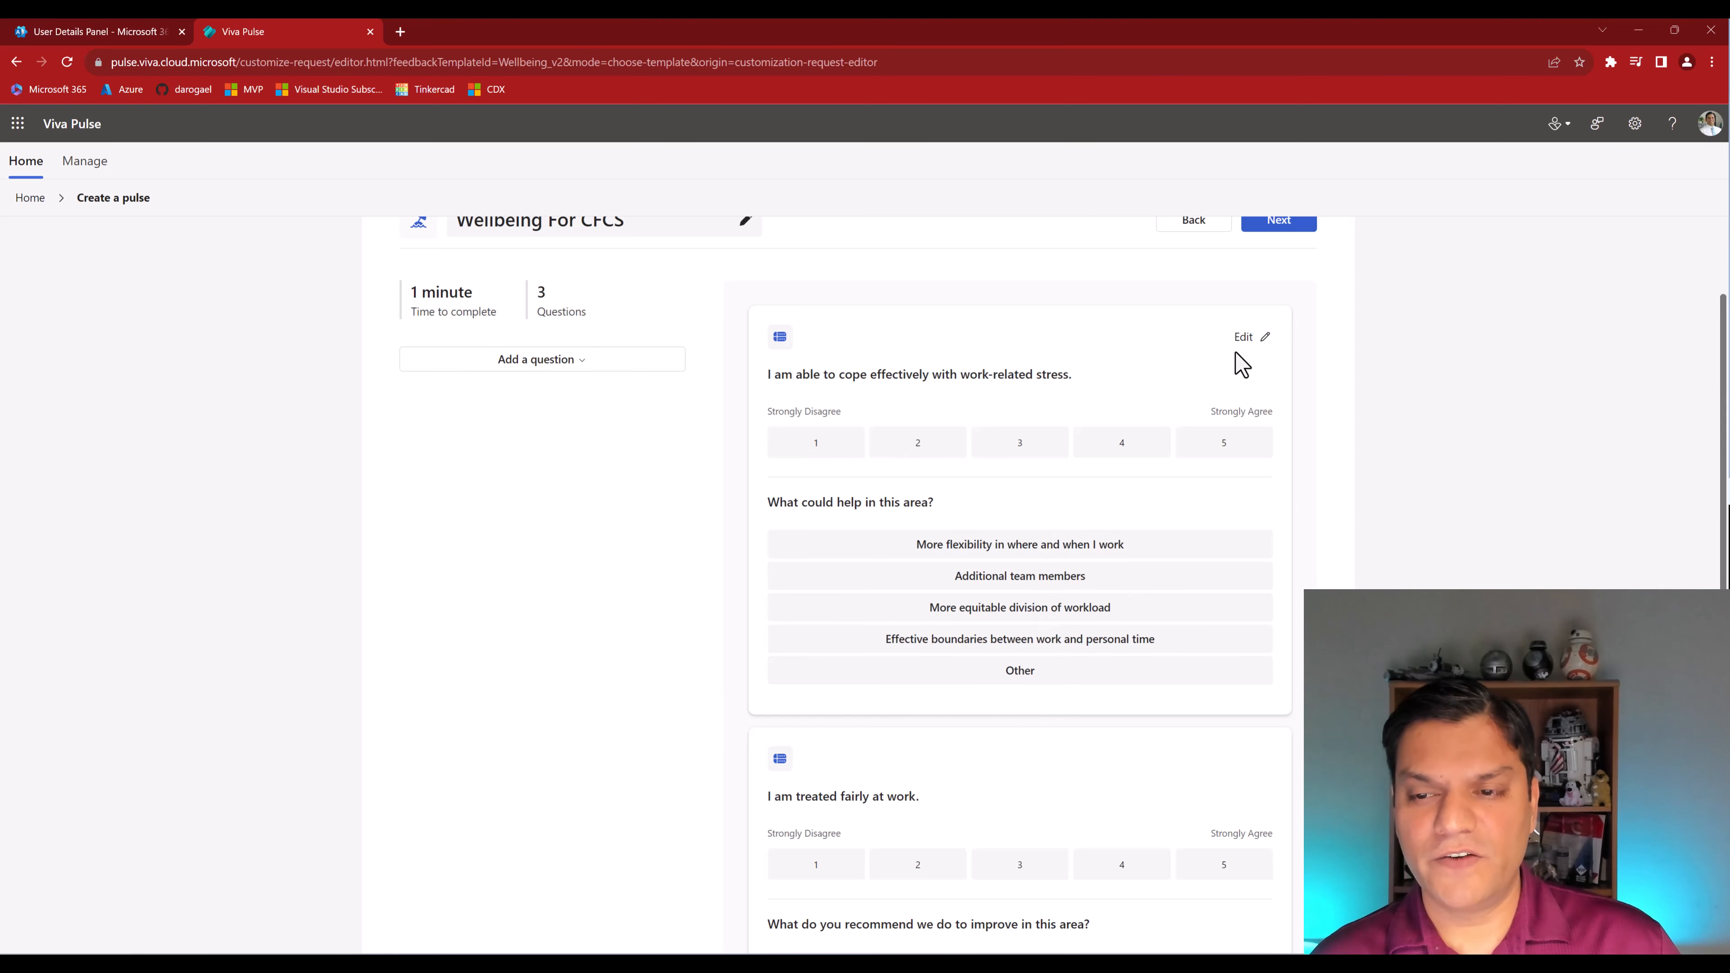
click(1244, 337)
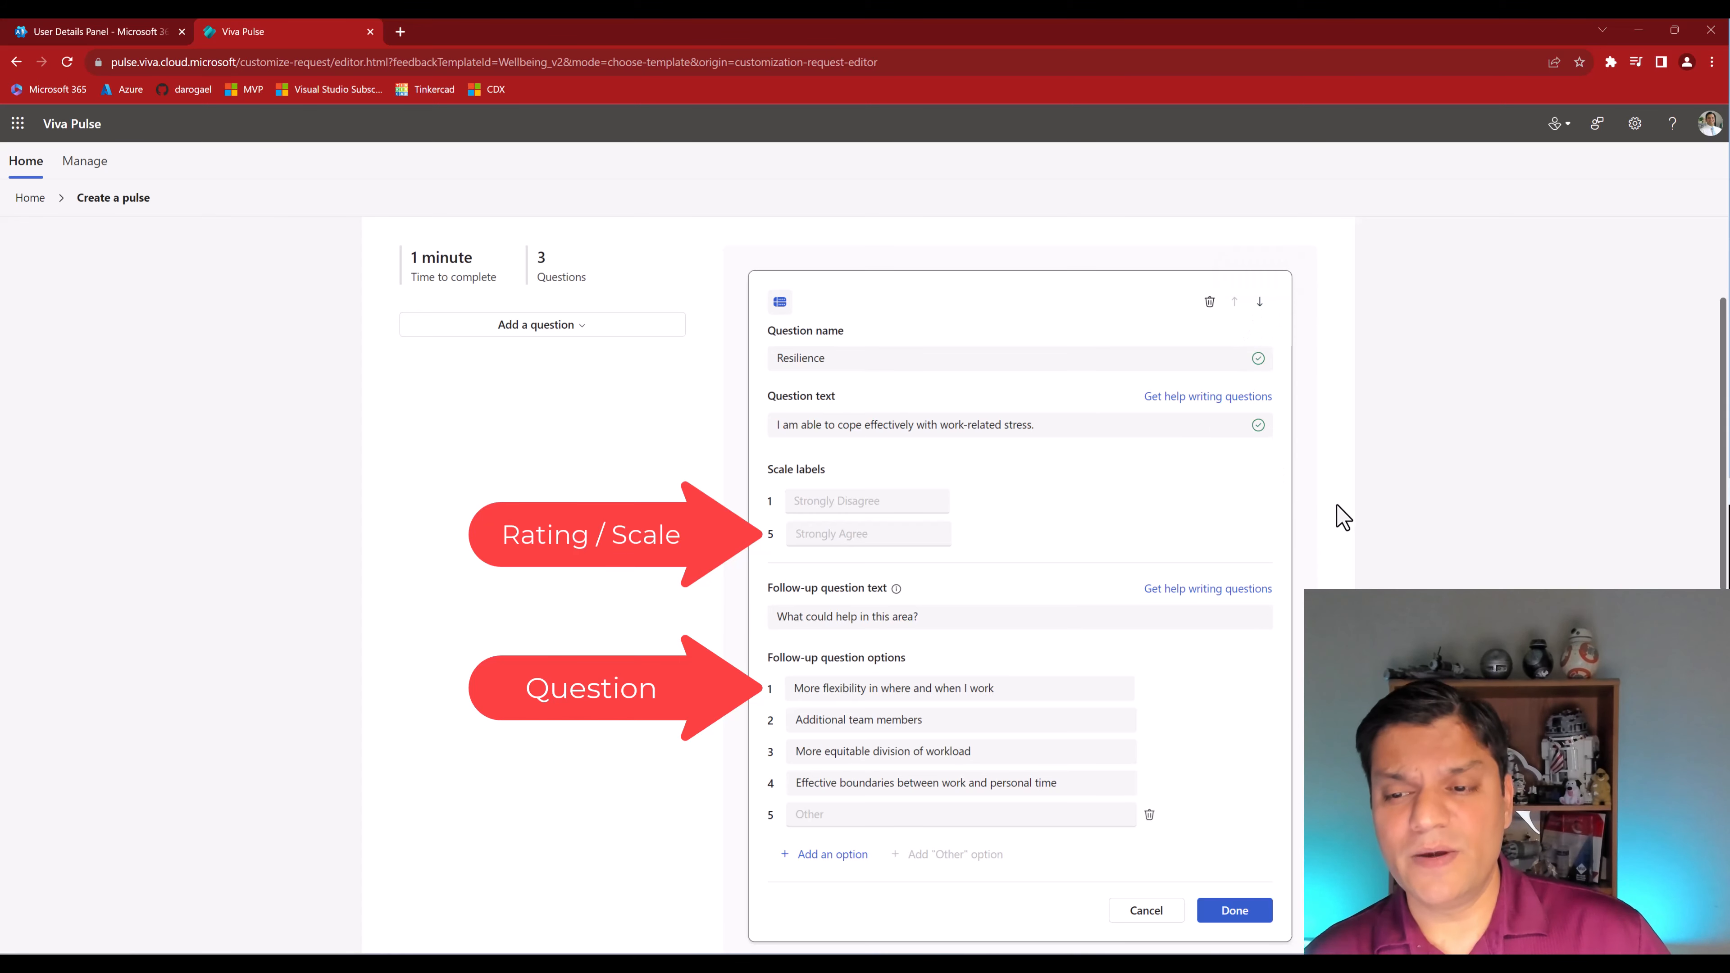
Step: Open the Fair Treatment question, 'I am treated fairly at work', in the editor
scroll(1349, 525, down, 4)
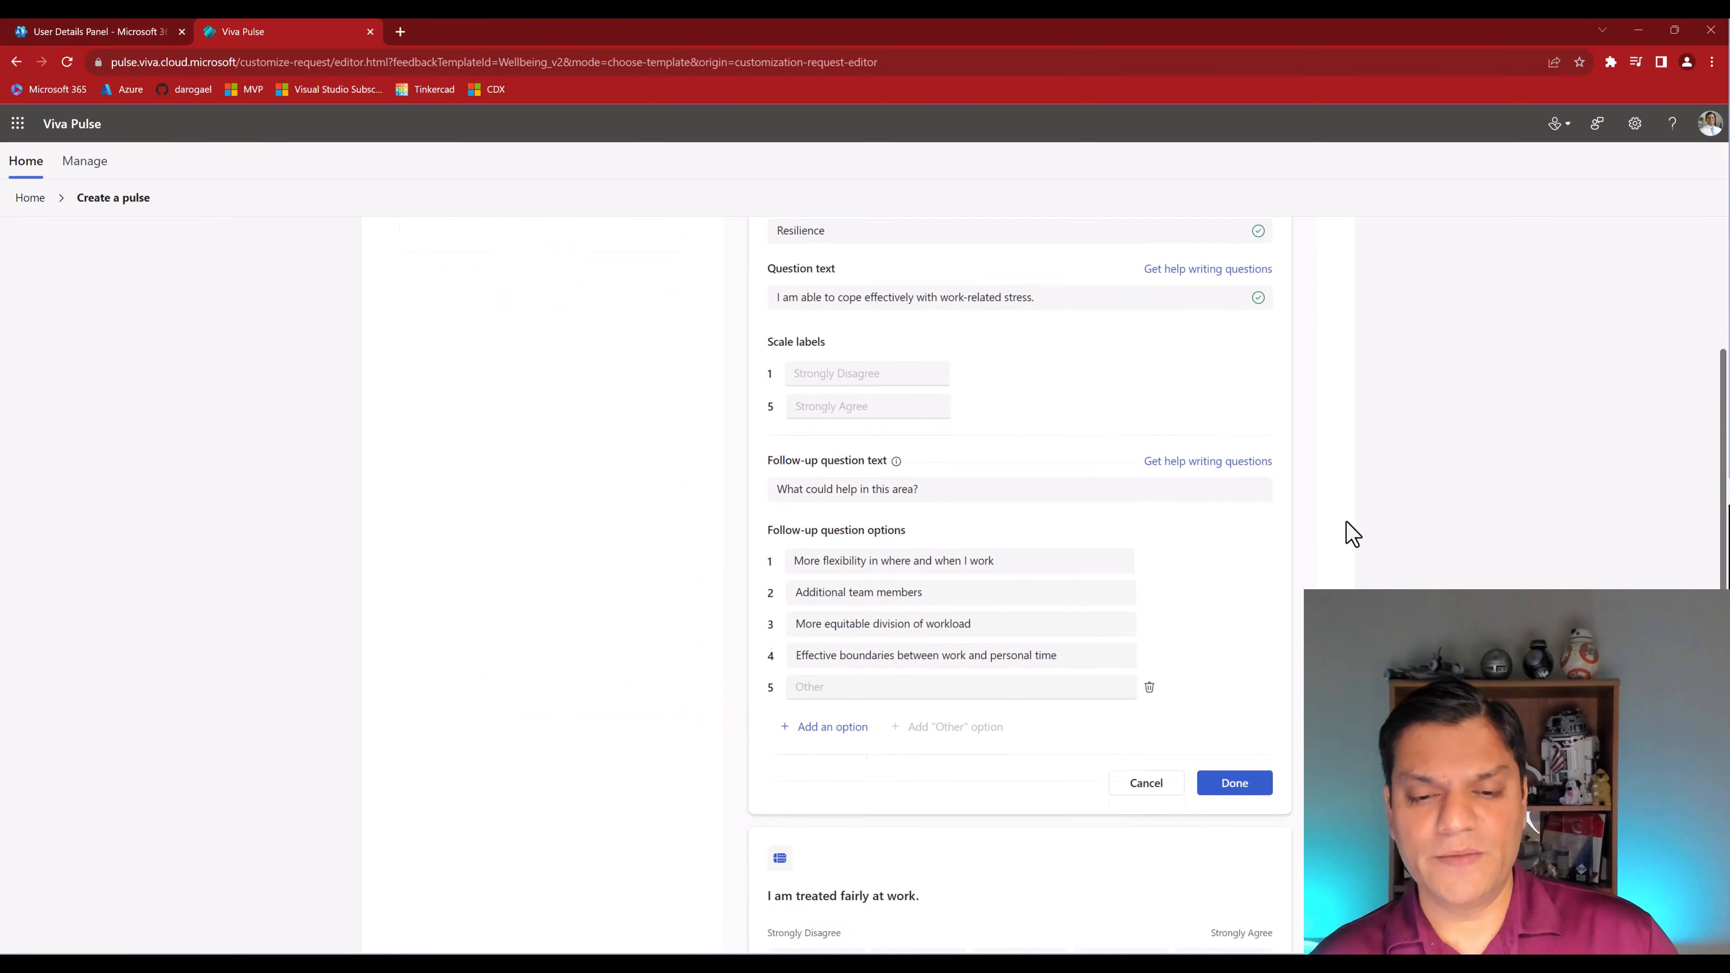
scroll(1351, 534, down, 3)
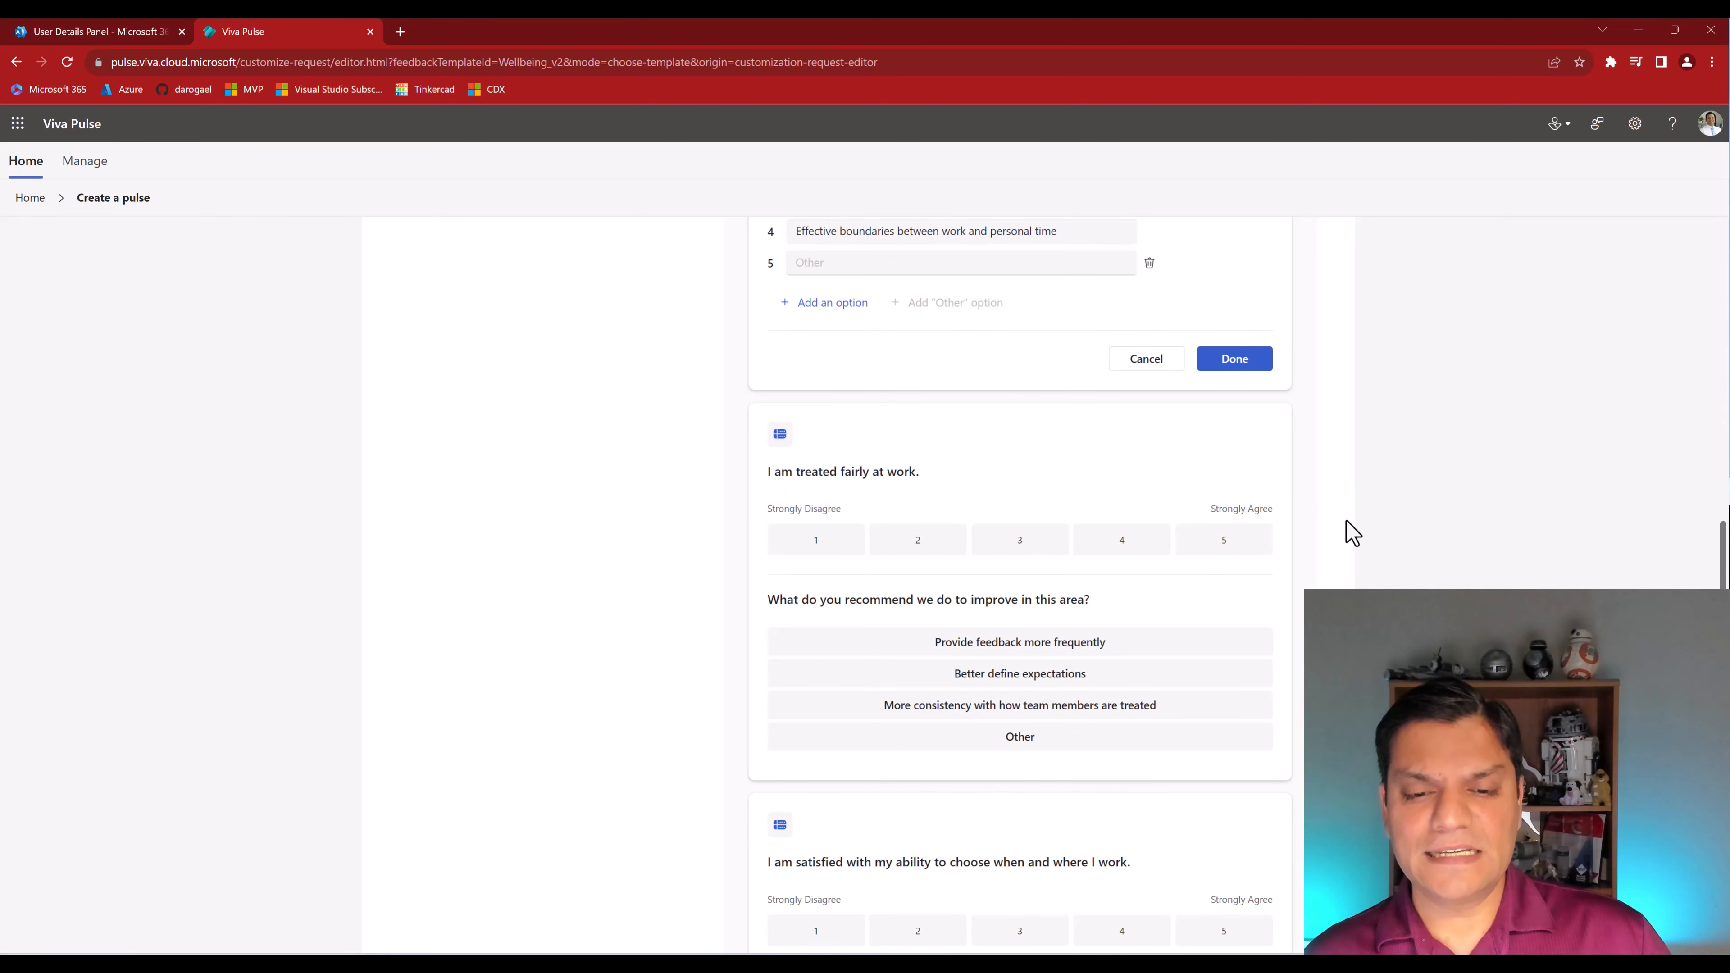
scroll(1345, 531, down, 2)
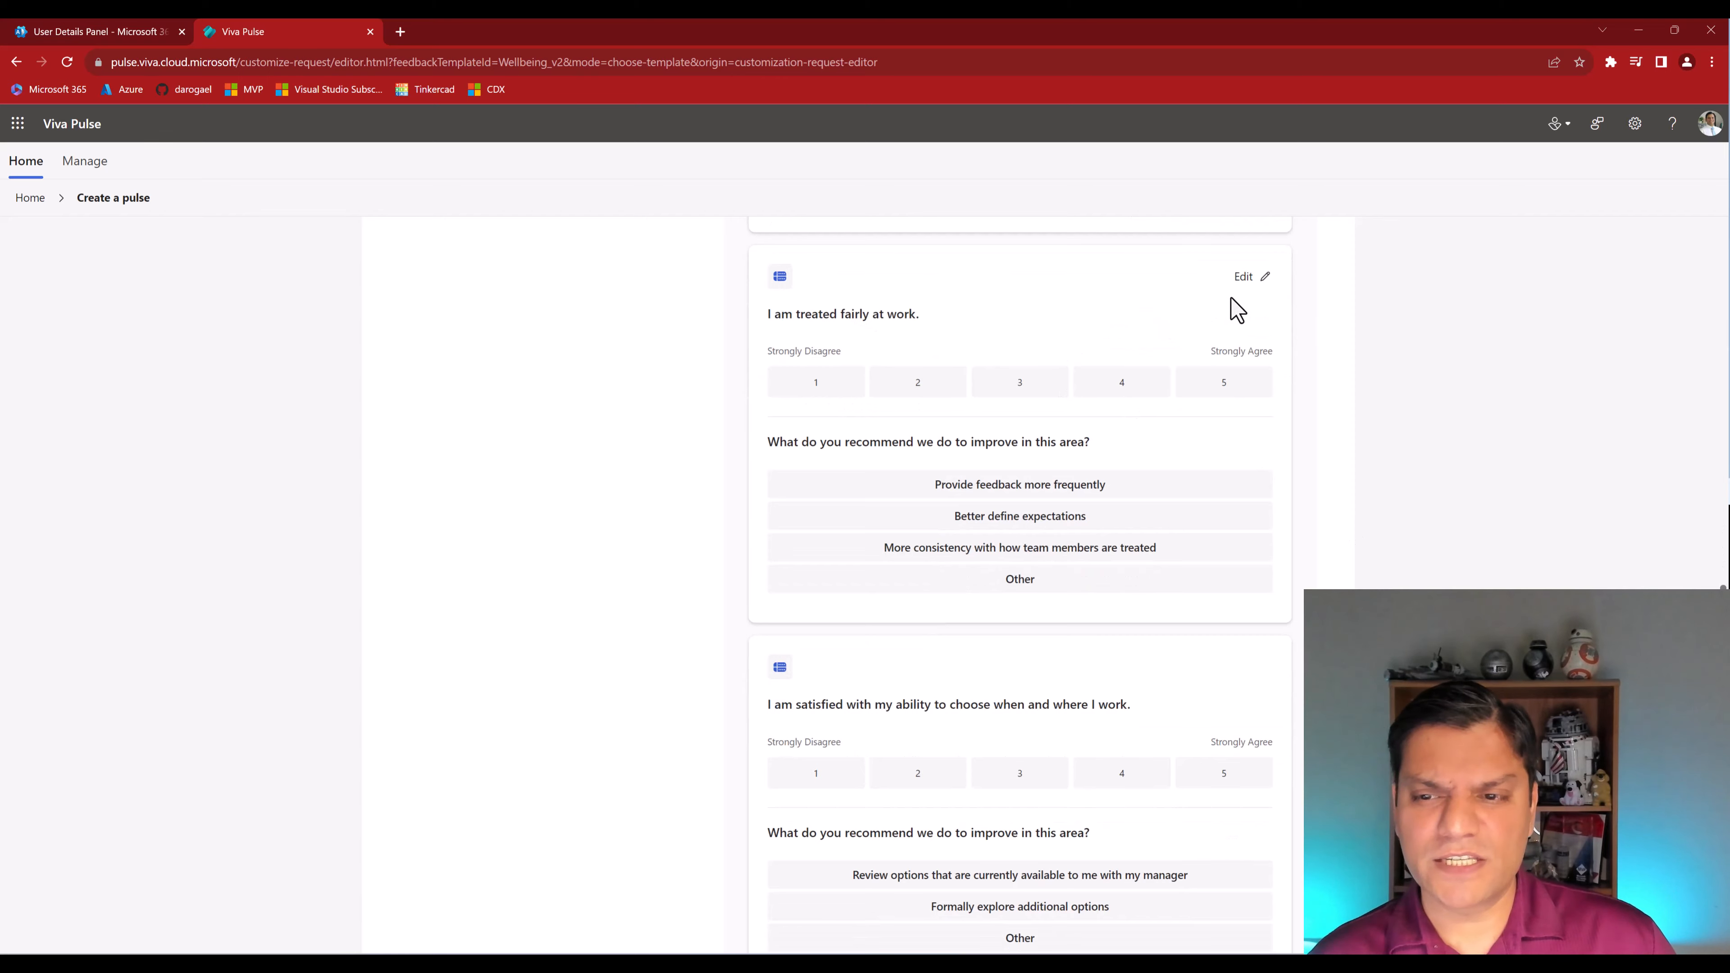
click(1242, 276)
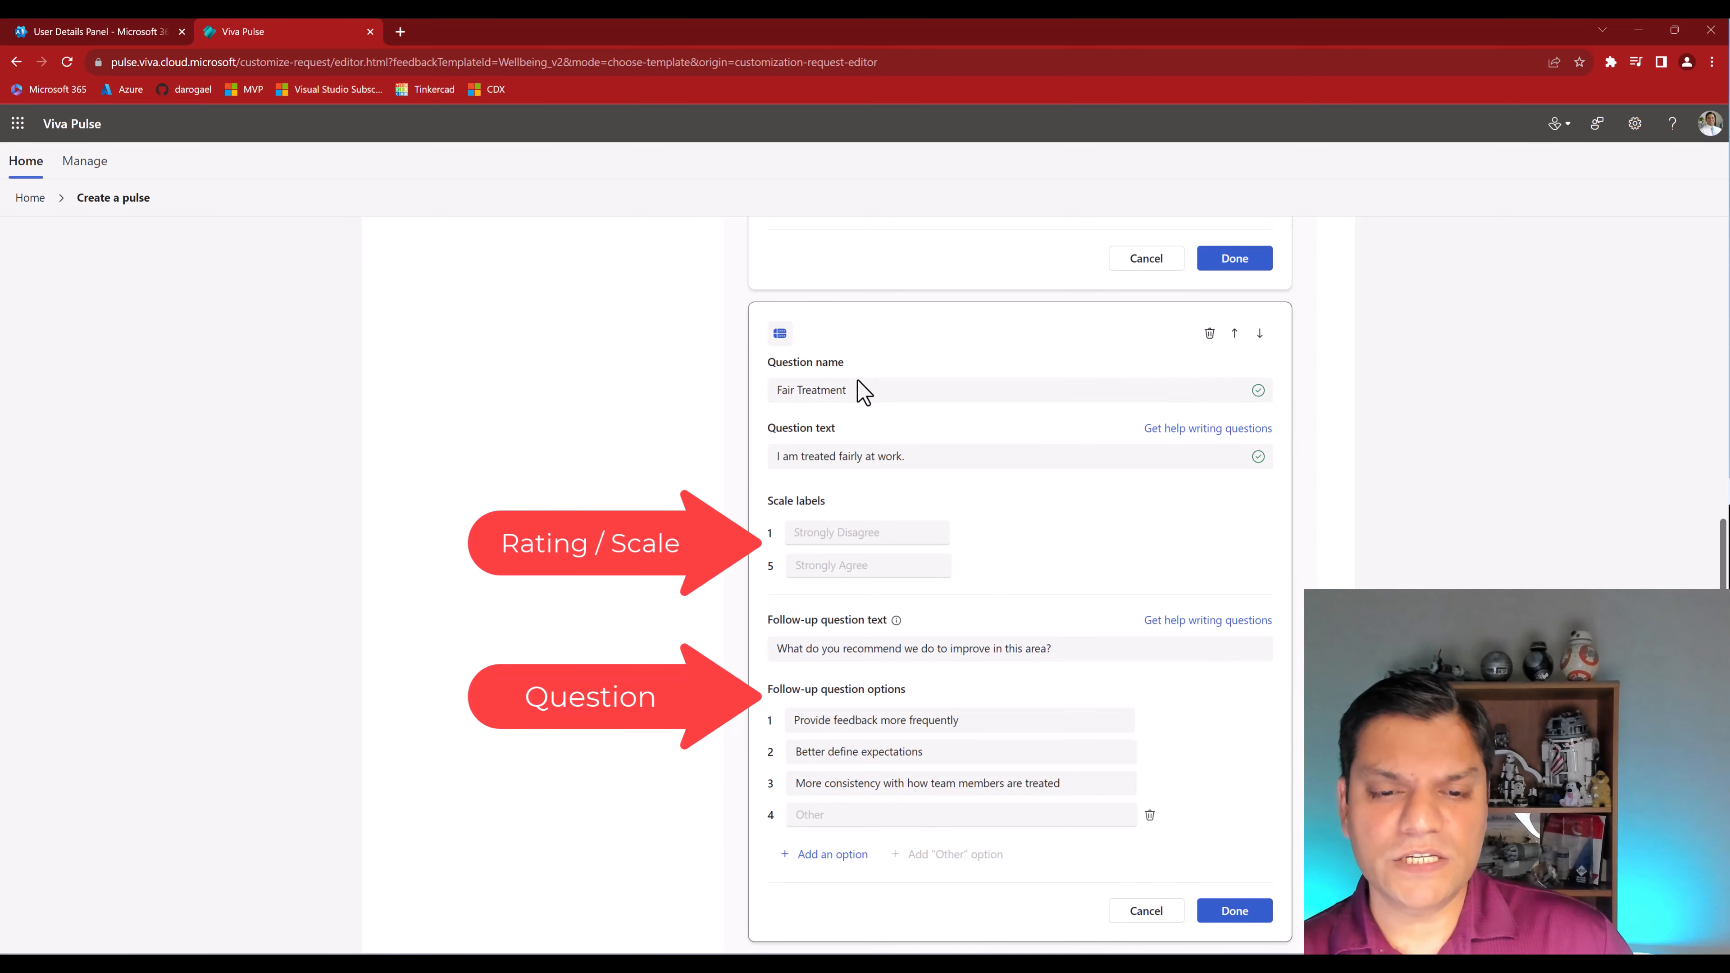
Step: Review the Fair Treatment rating scale and follow-up options, then show the question types available to add
scroll(870, 532, down, 1)
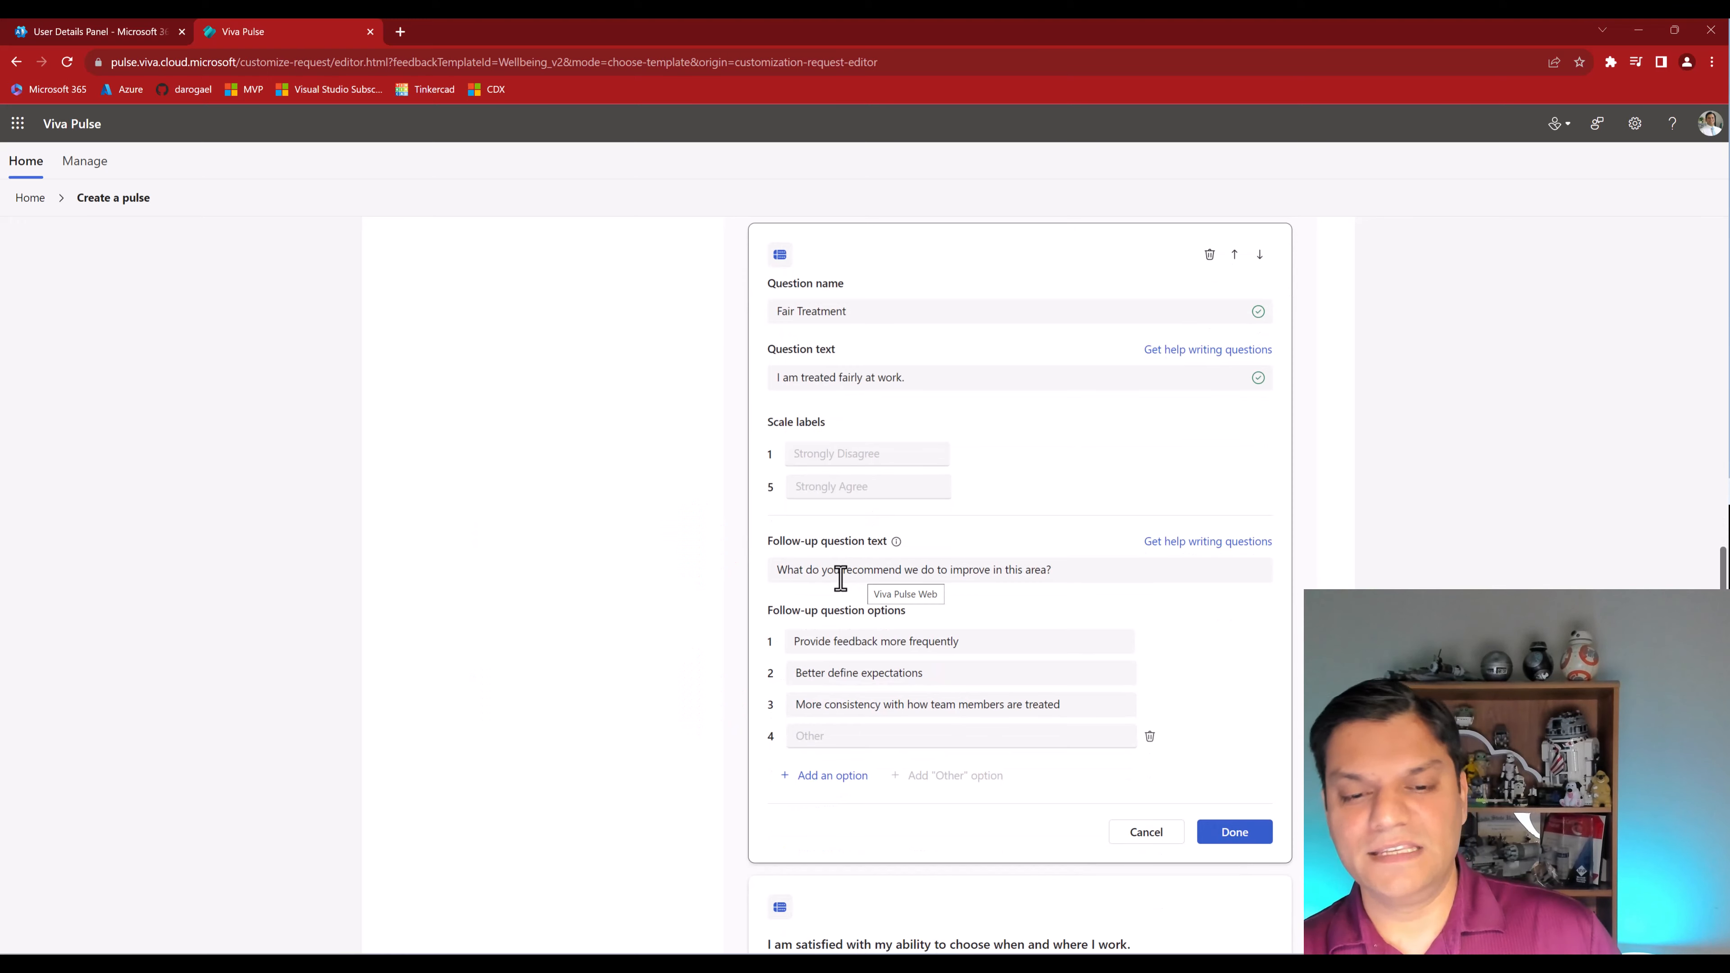
scroll(888, 586, down, 1)
scroll(888, 589, down, 1)
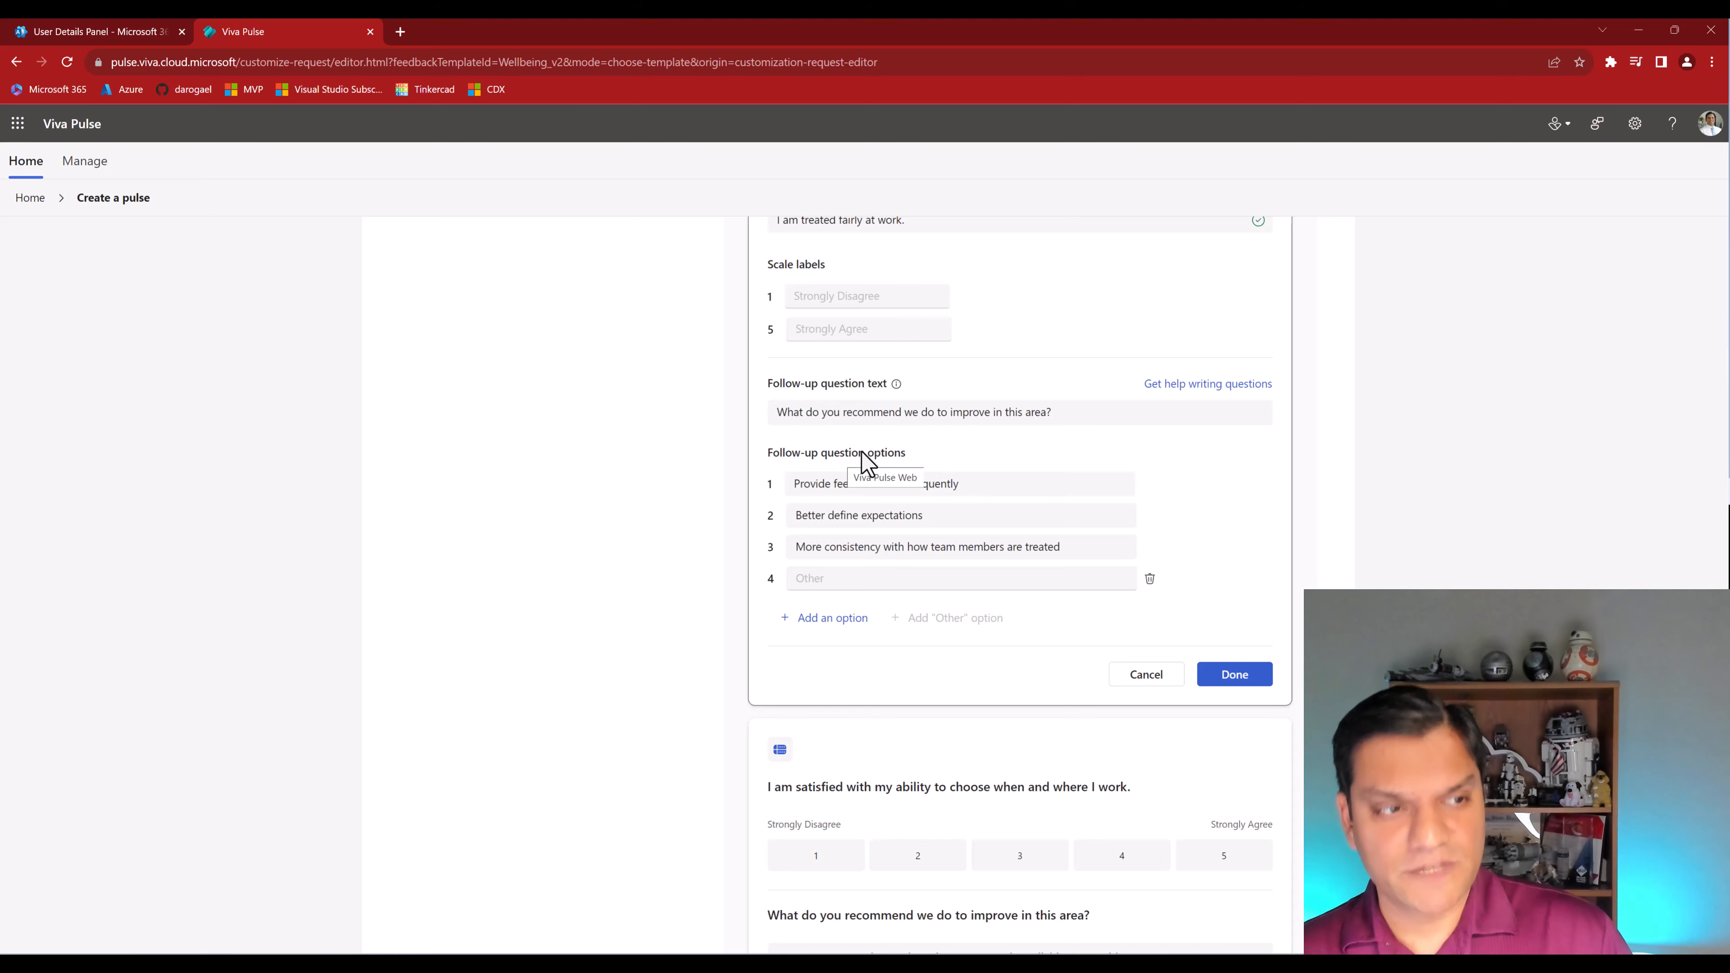
scroll(866, 461, down, 3)
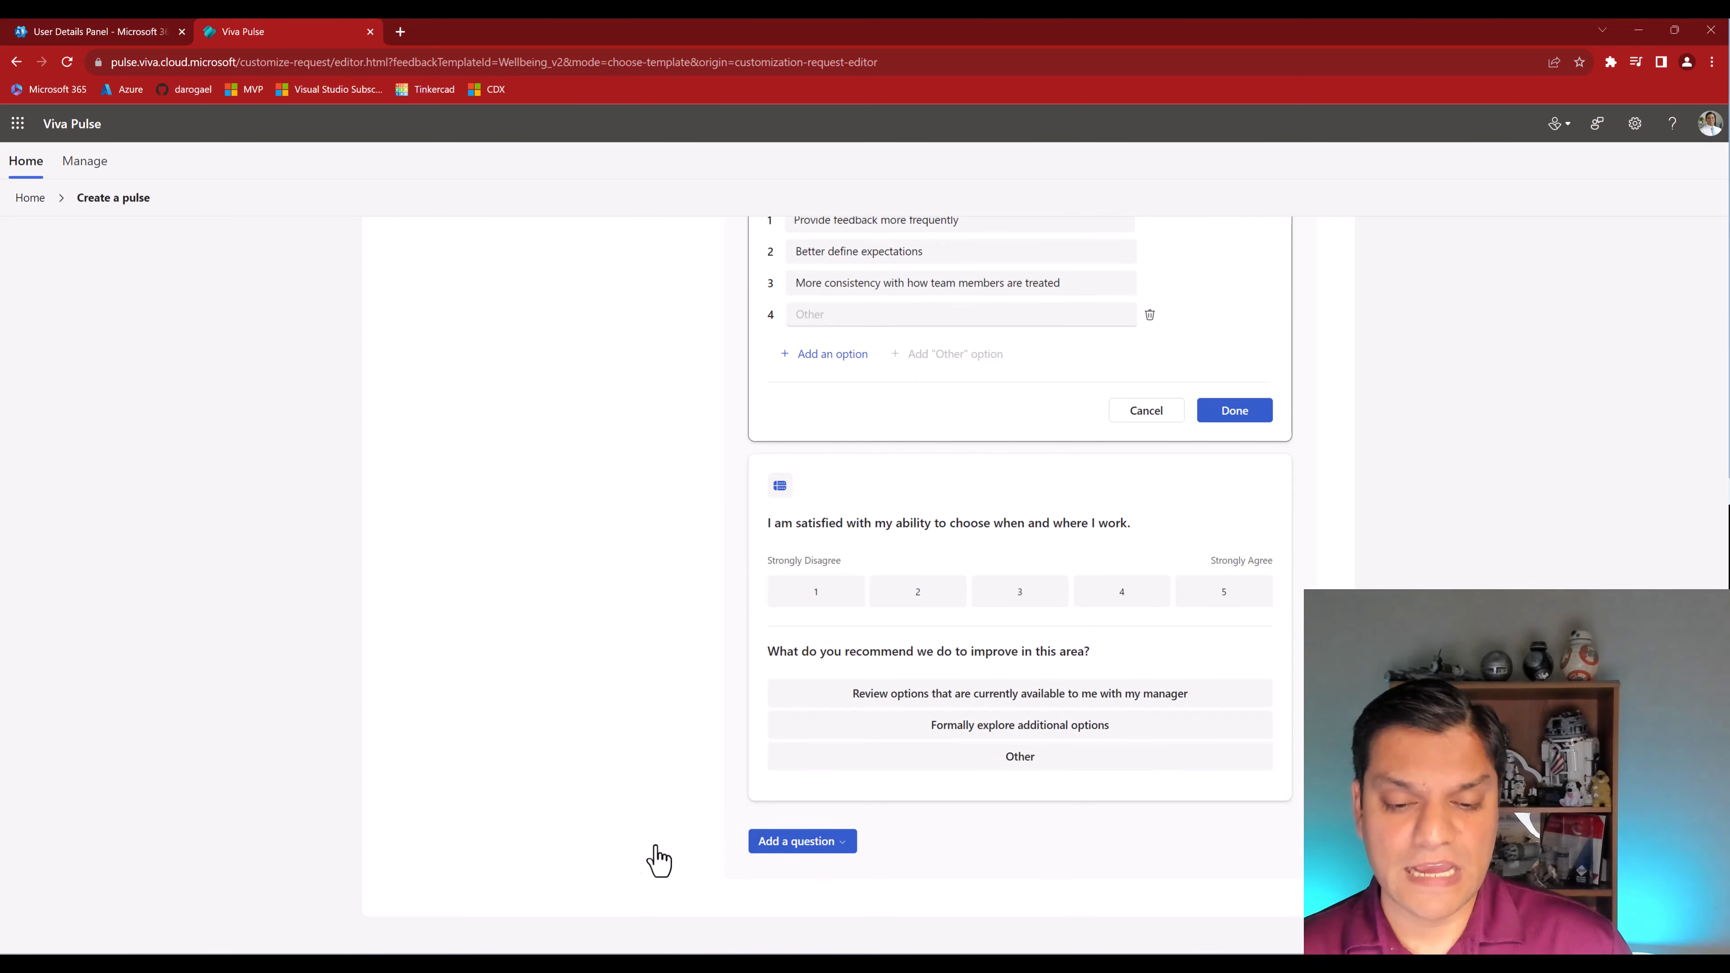
click(772, 849)
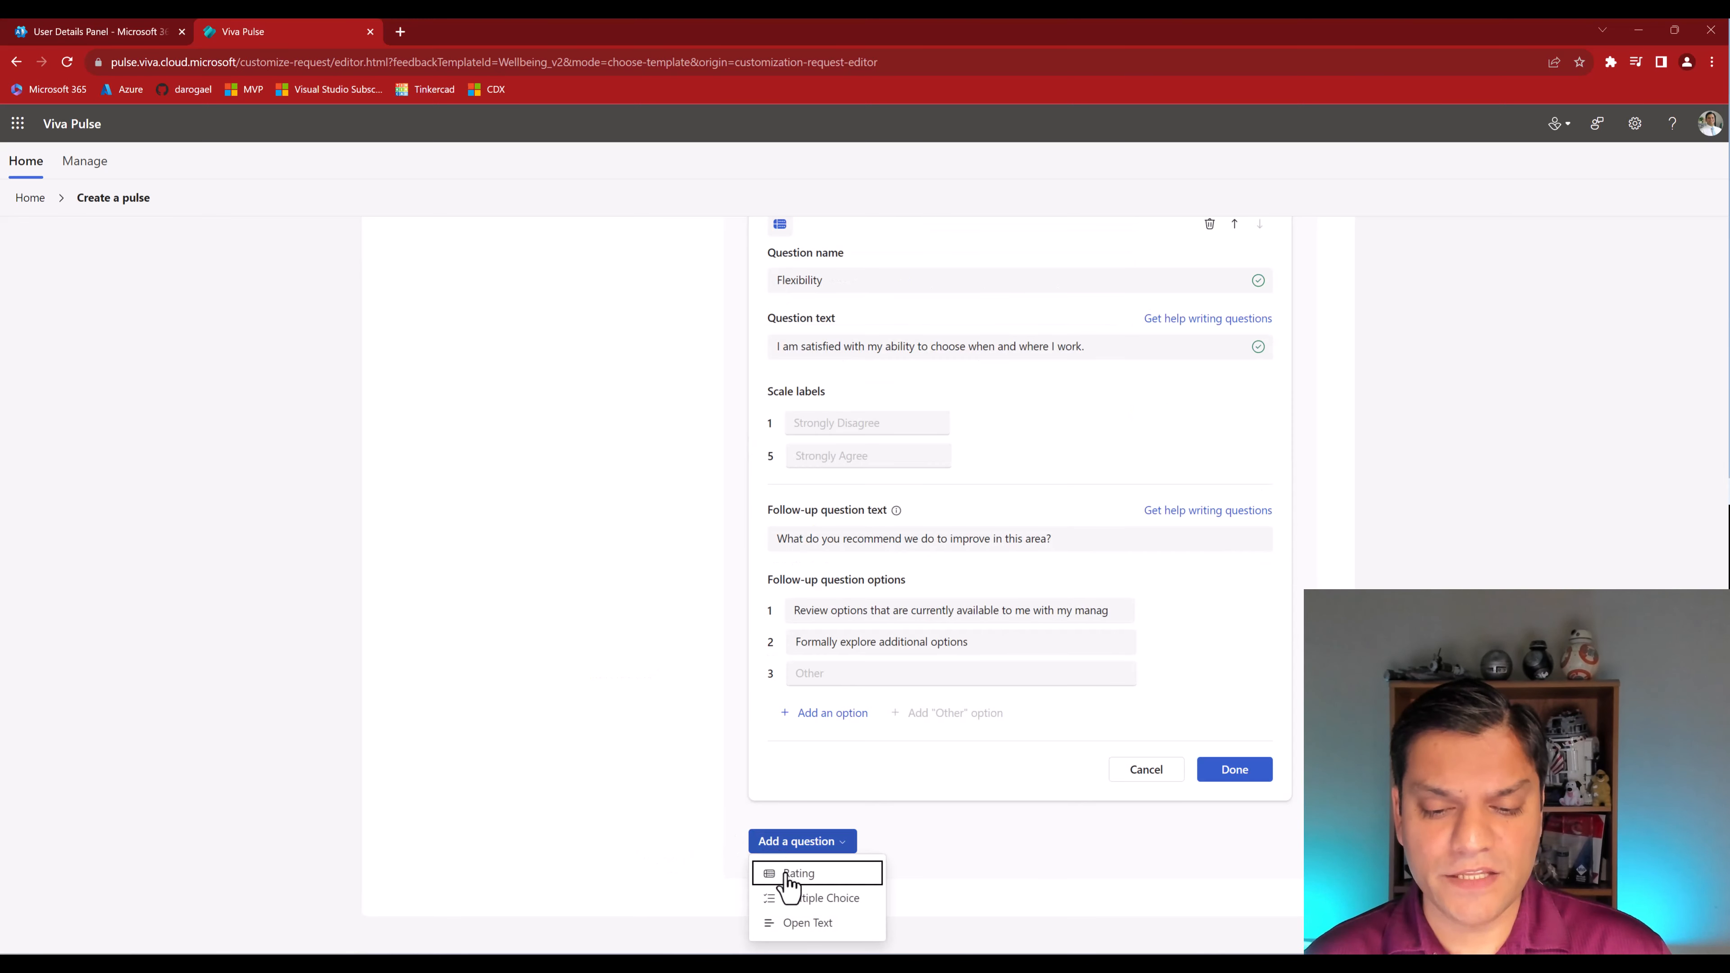
Step: Add and save a Rating question 'Rate my overall experience as an employee' on a 1–5 scale
click(793, 875)
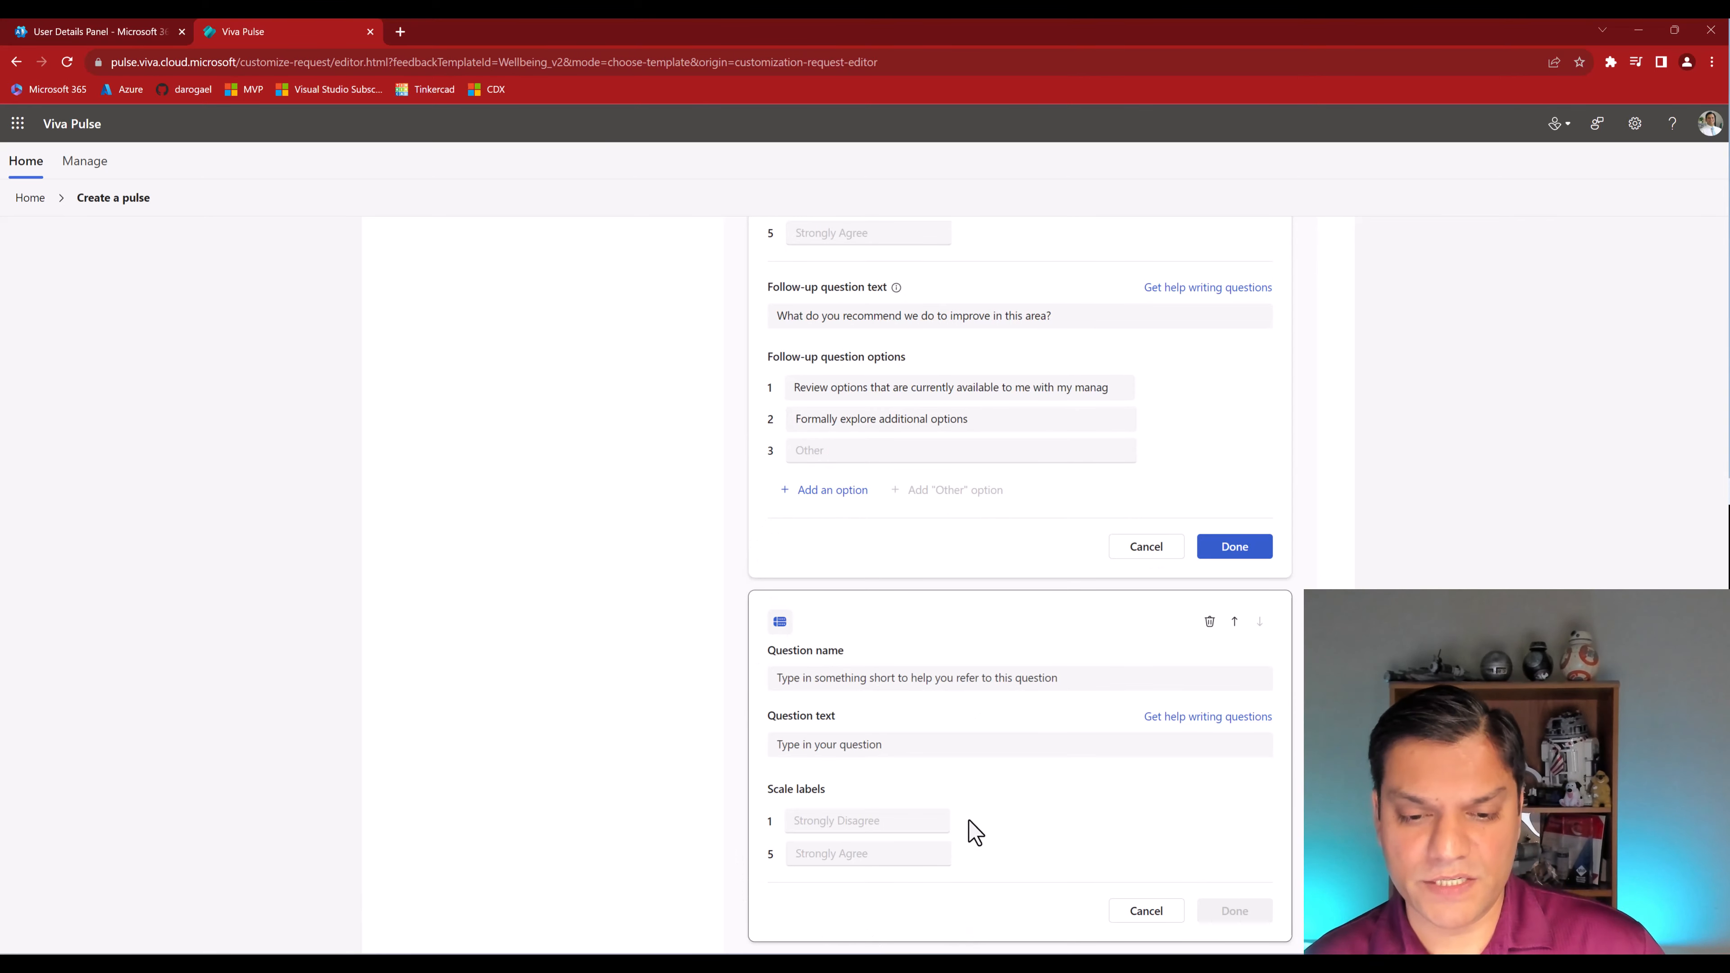
click(956, 689)
text(Rate my overall experience as an employee)
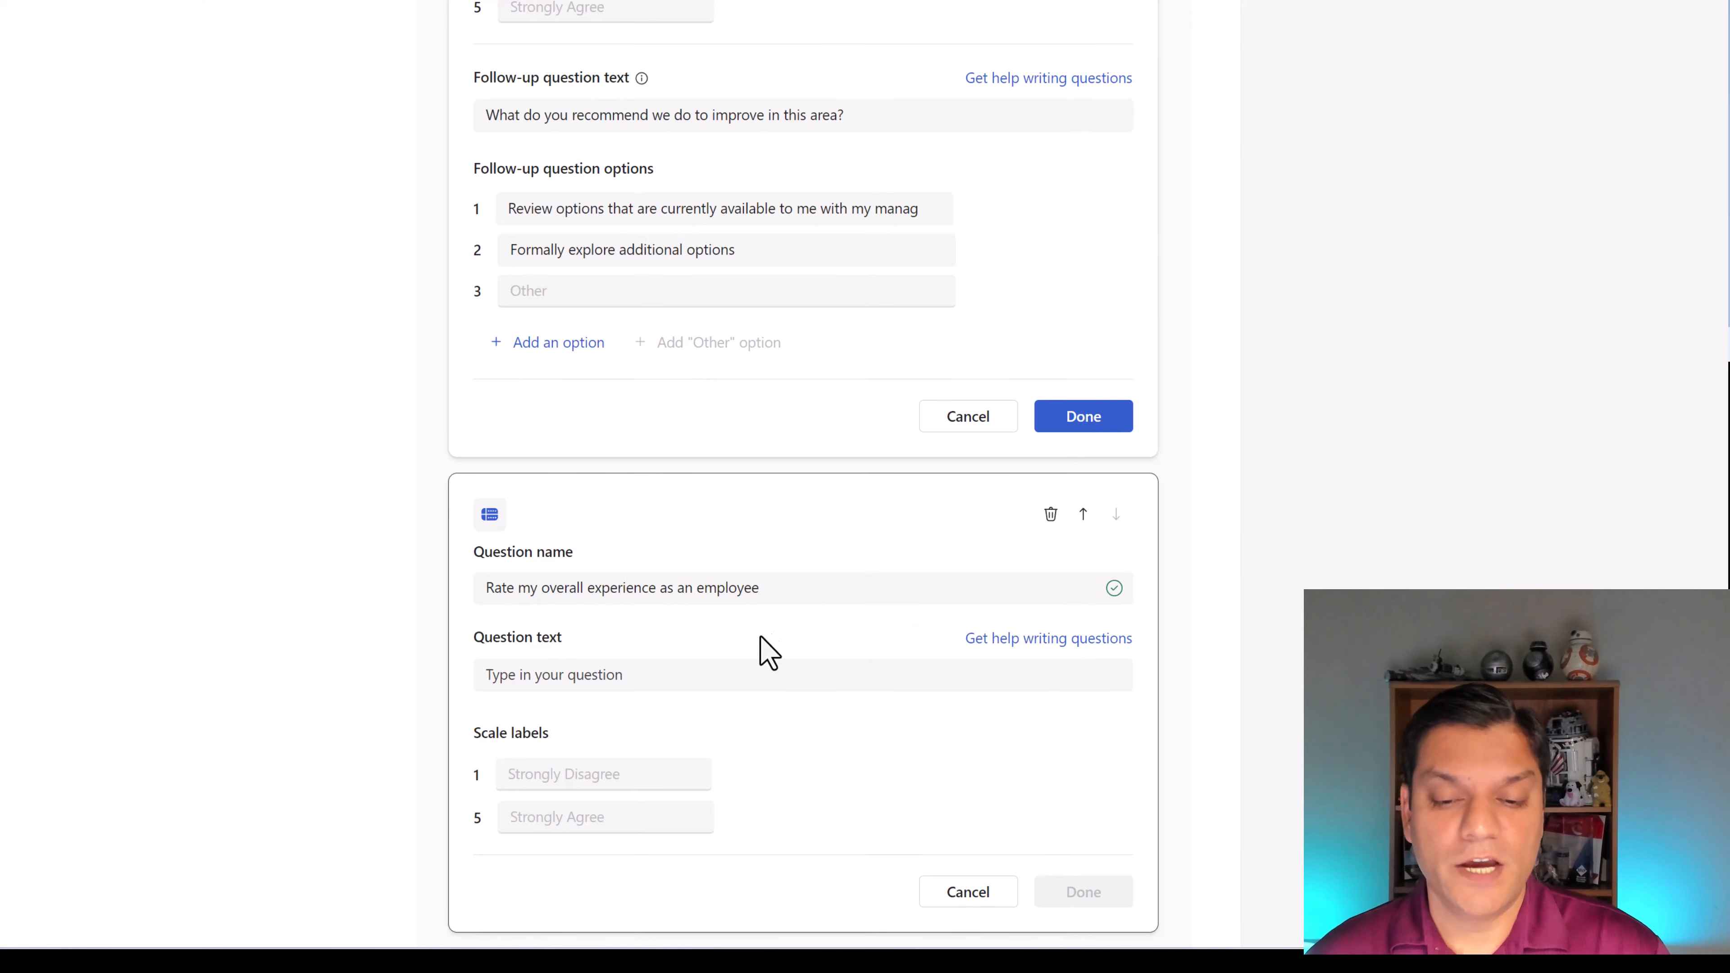
click(739, 676)
text(Rate my overall experience as an employee)
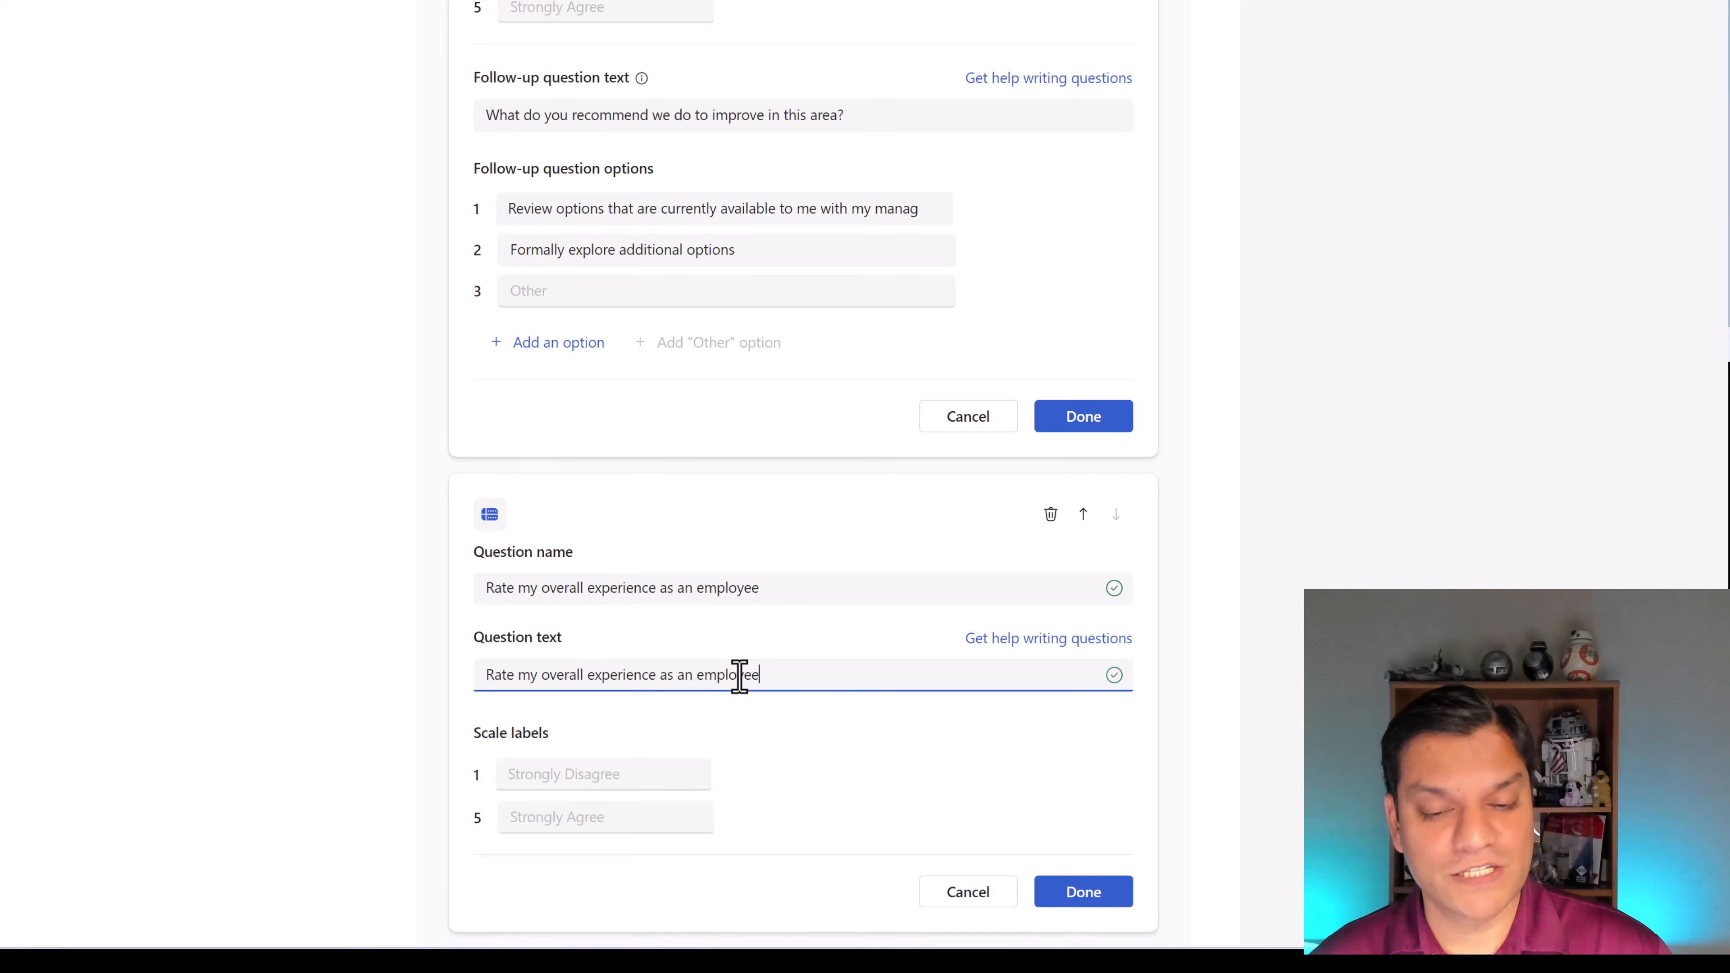
click(403, 739)
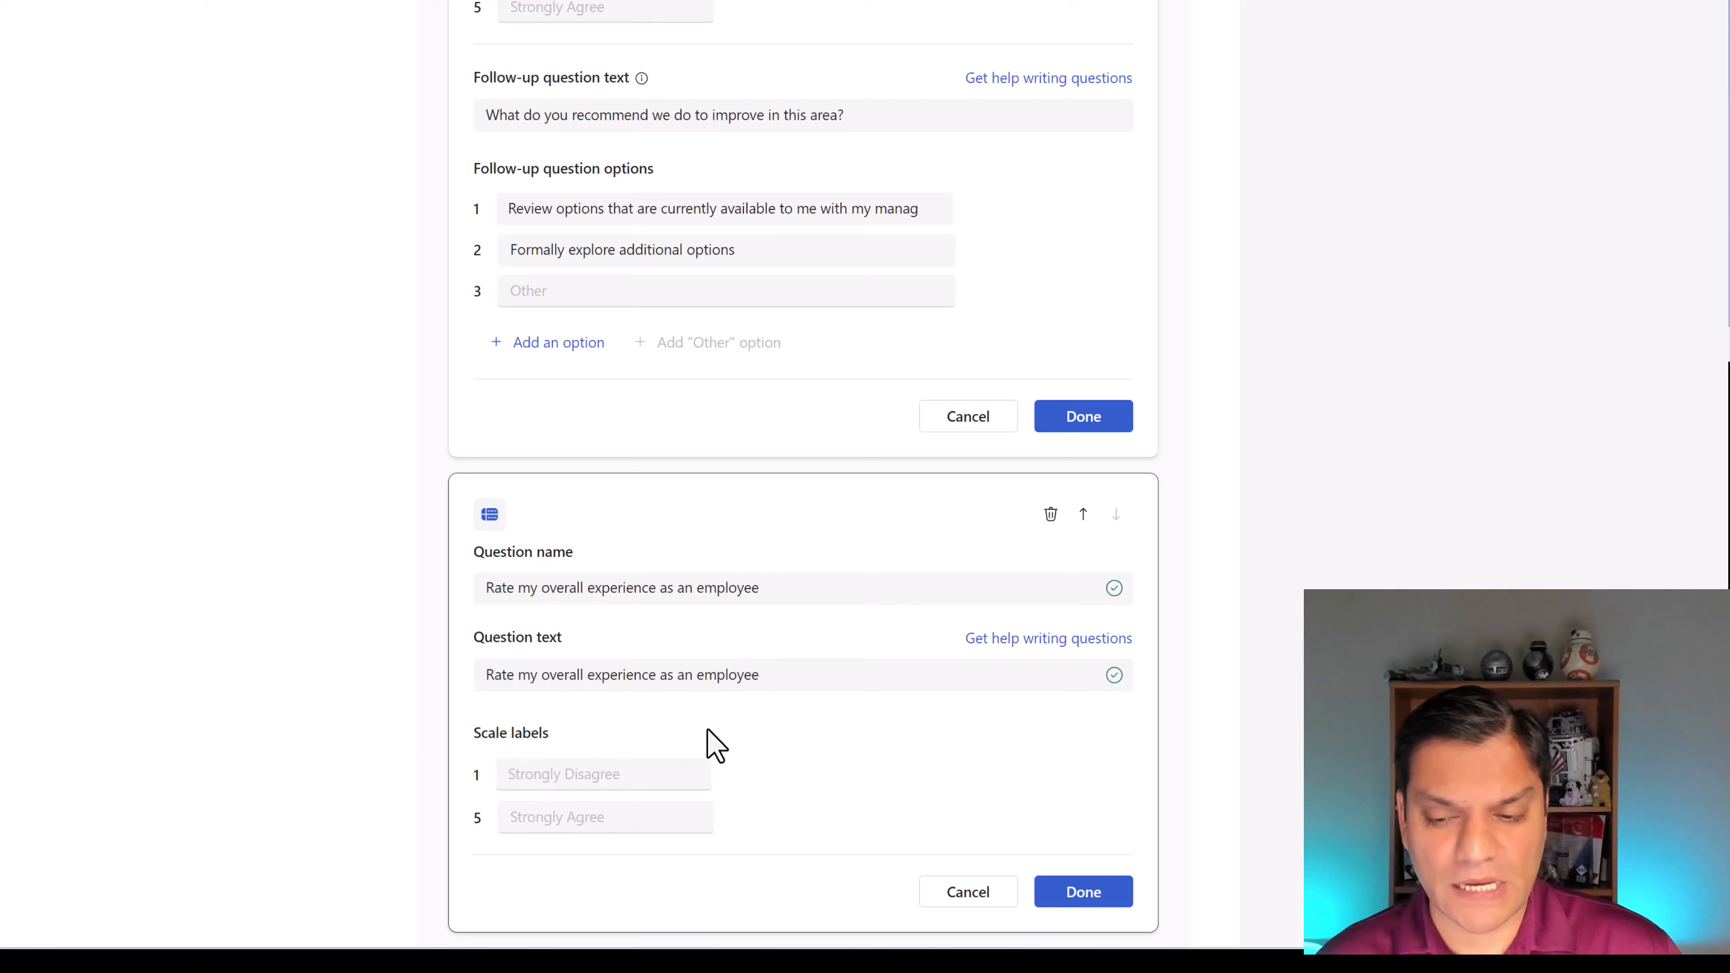
scroll(710, 746, down, 1)
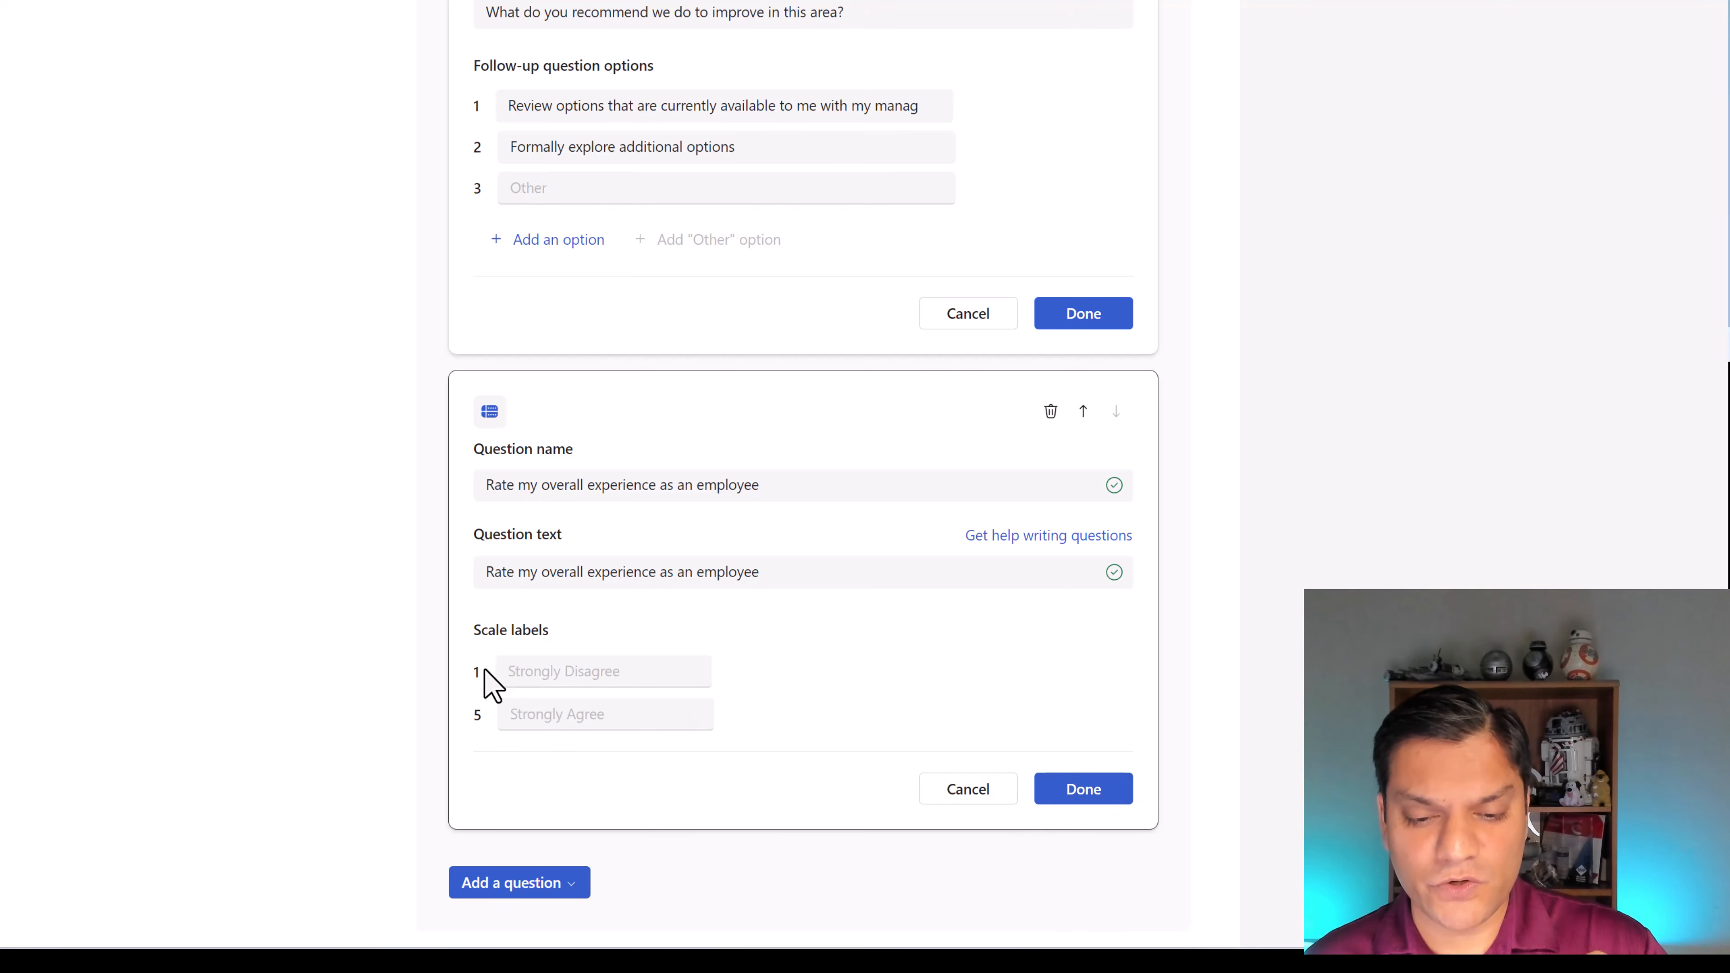
click(1083, 791)
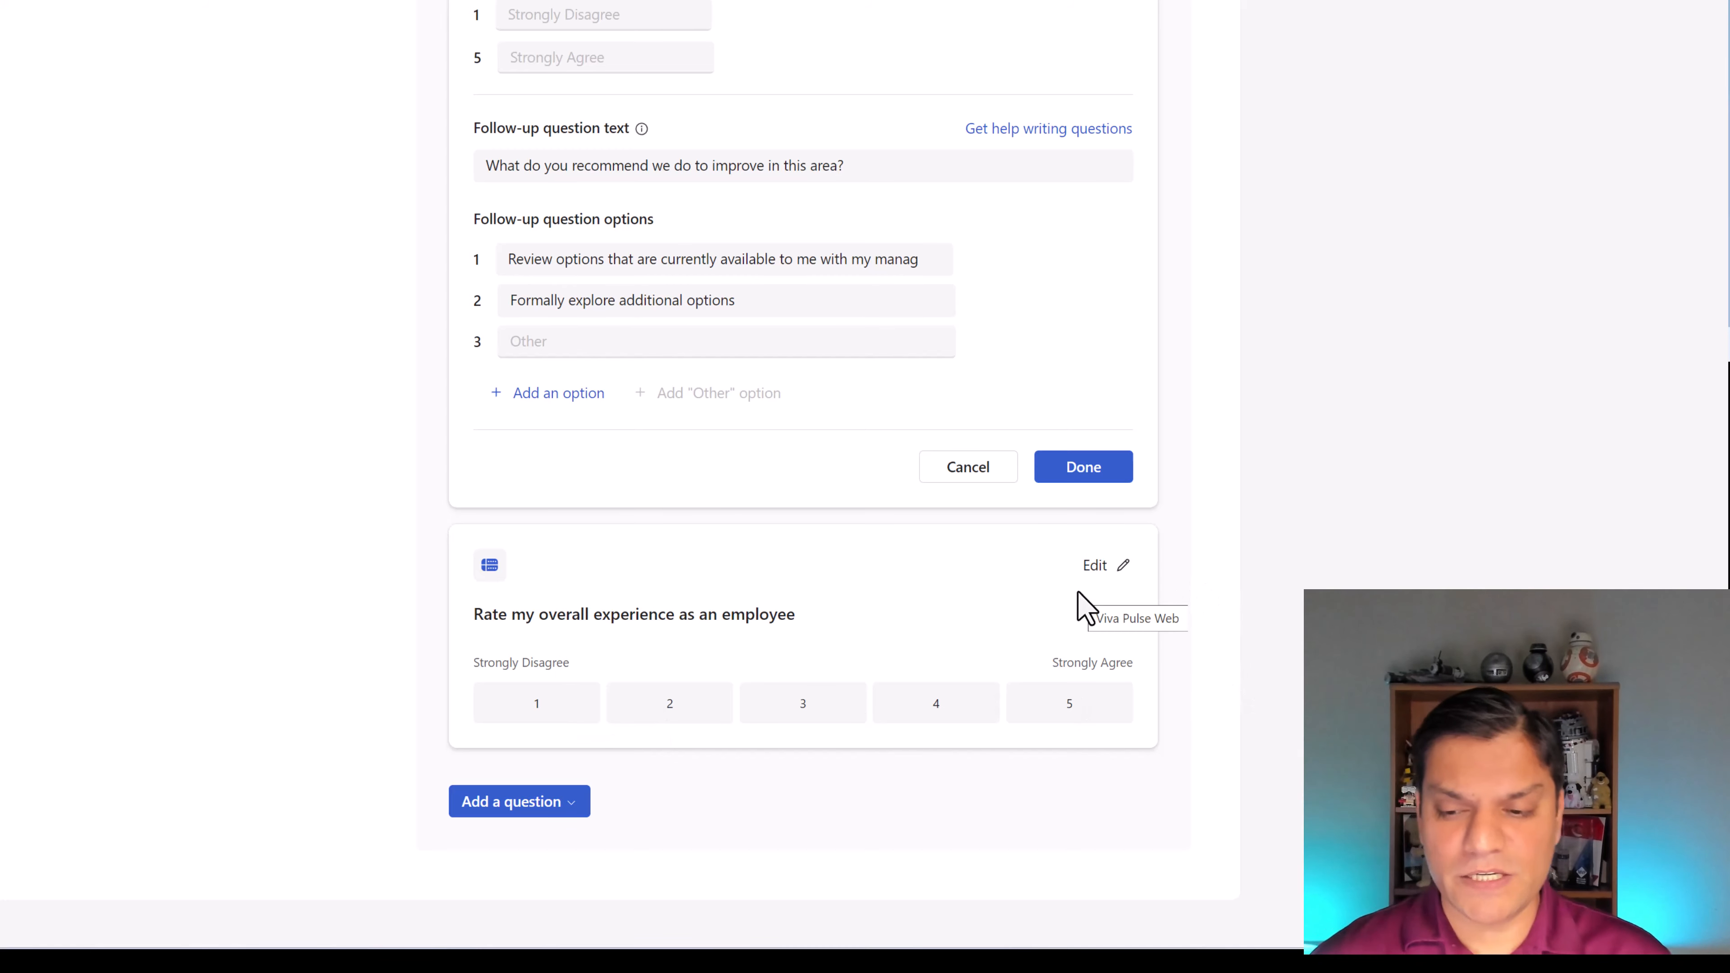
Step: Add a blank Multiple Choice question below the overall-experience rating question
click(512, 811)
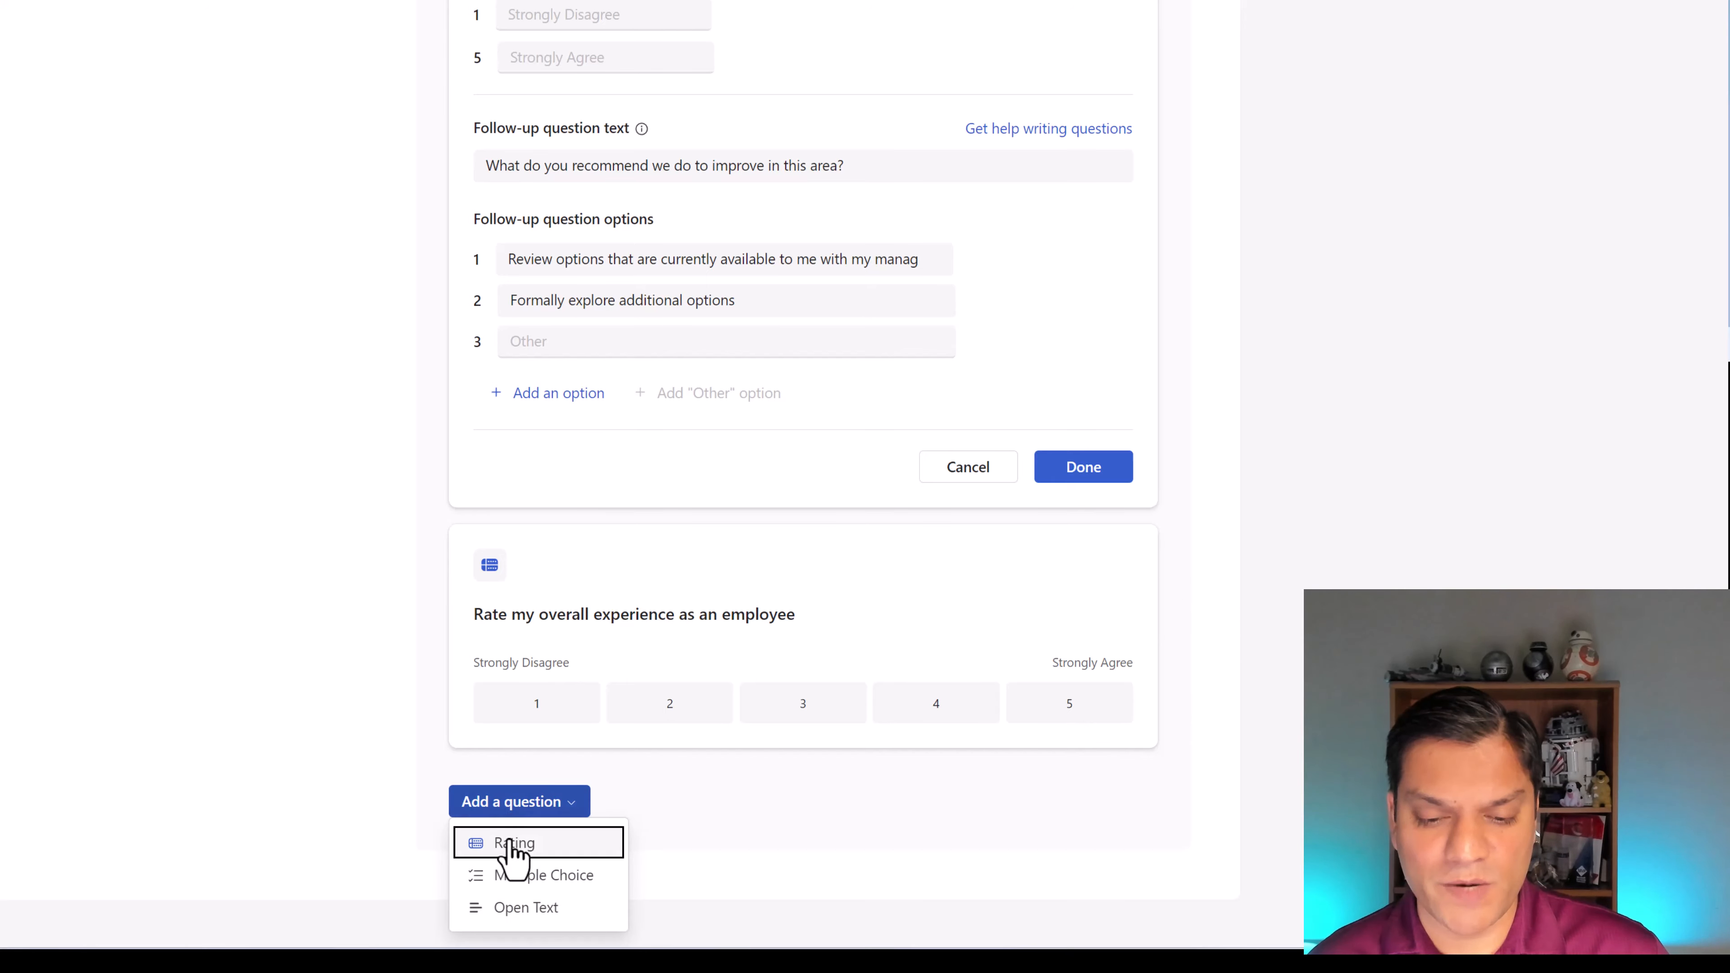
click(877, 870)
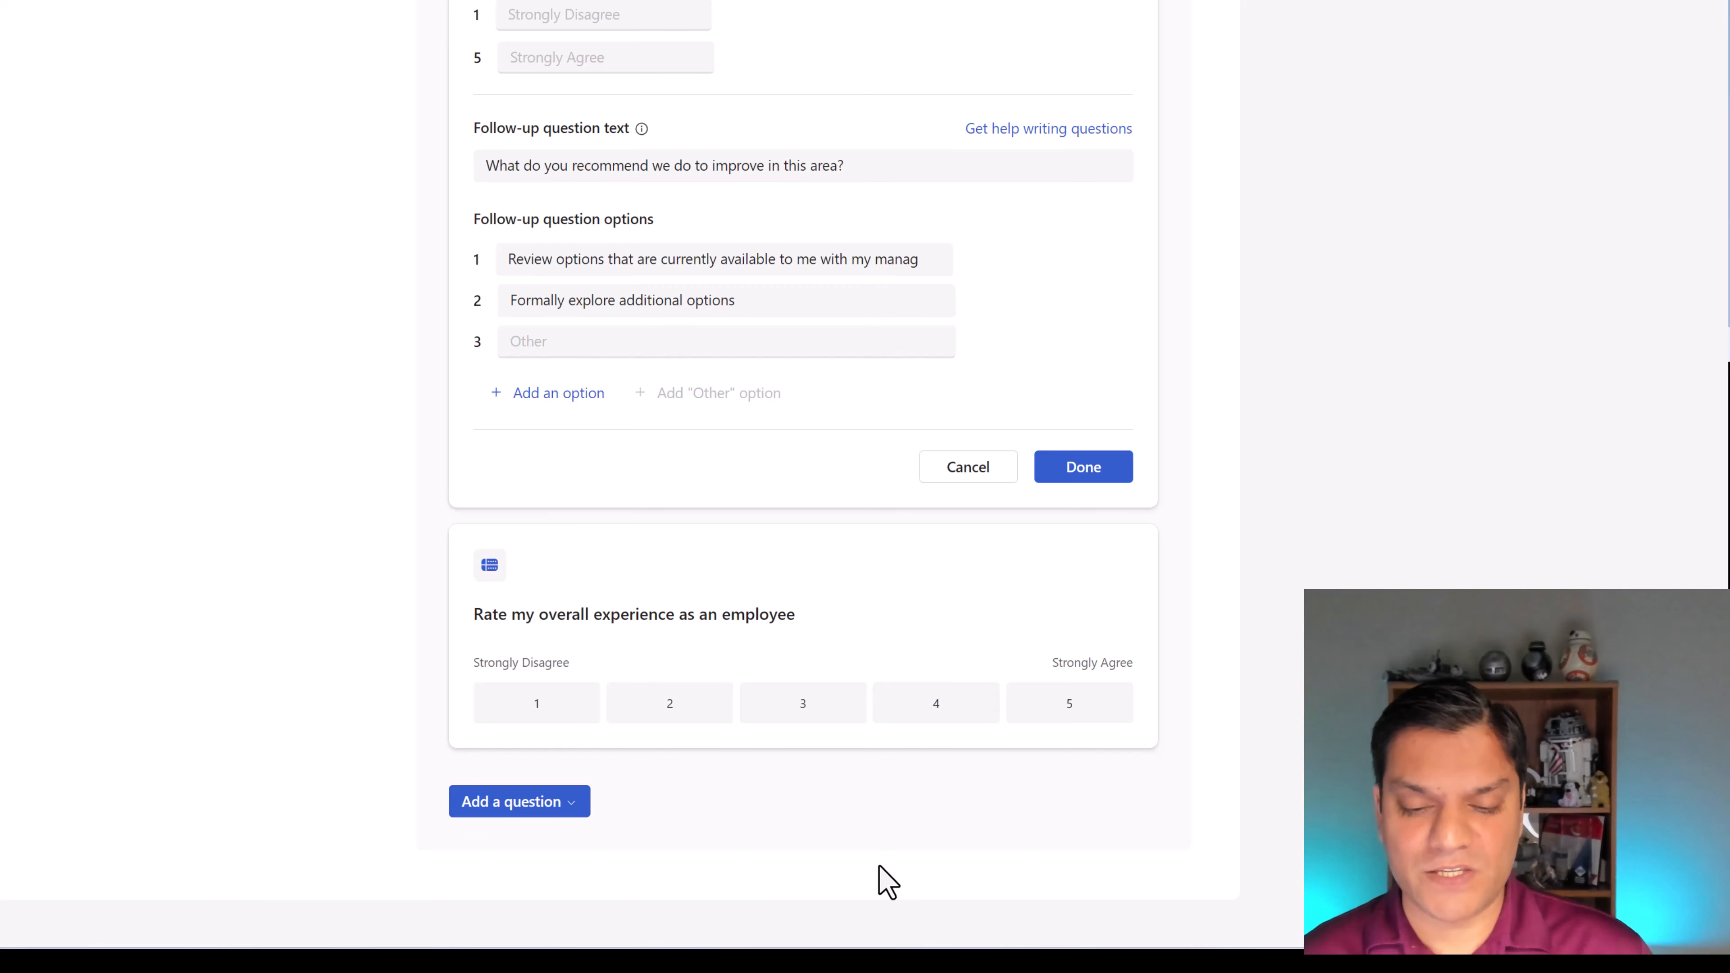
click(579, 804)
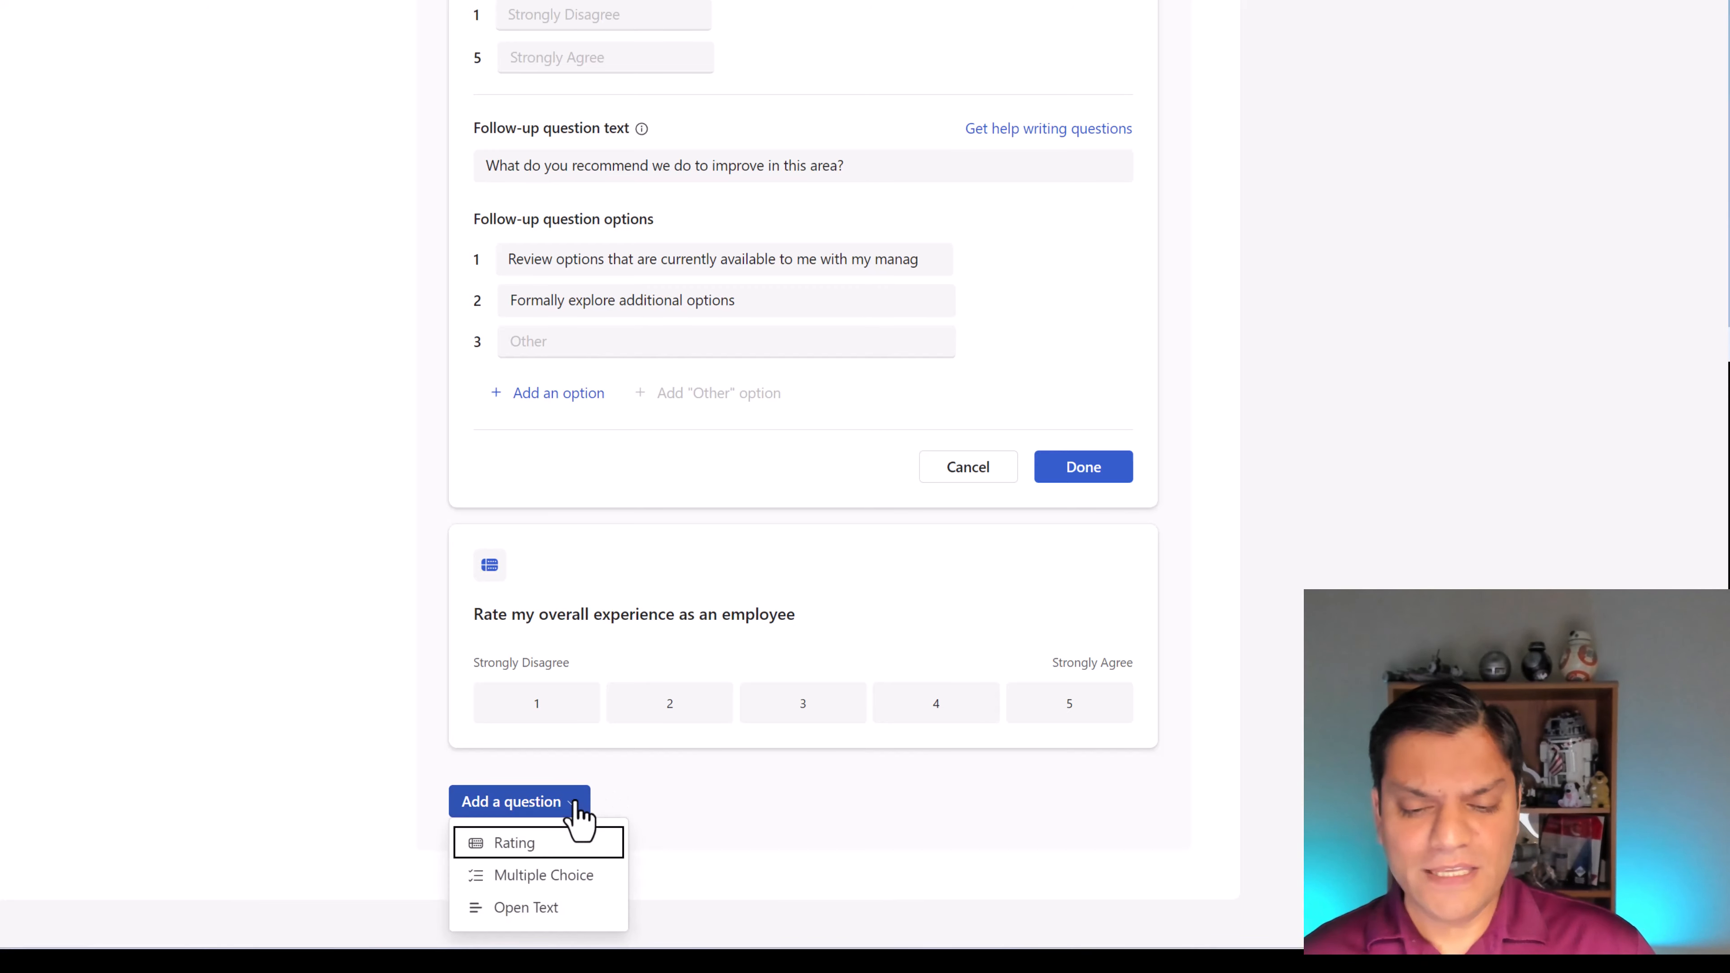
click(546, 879)
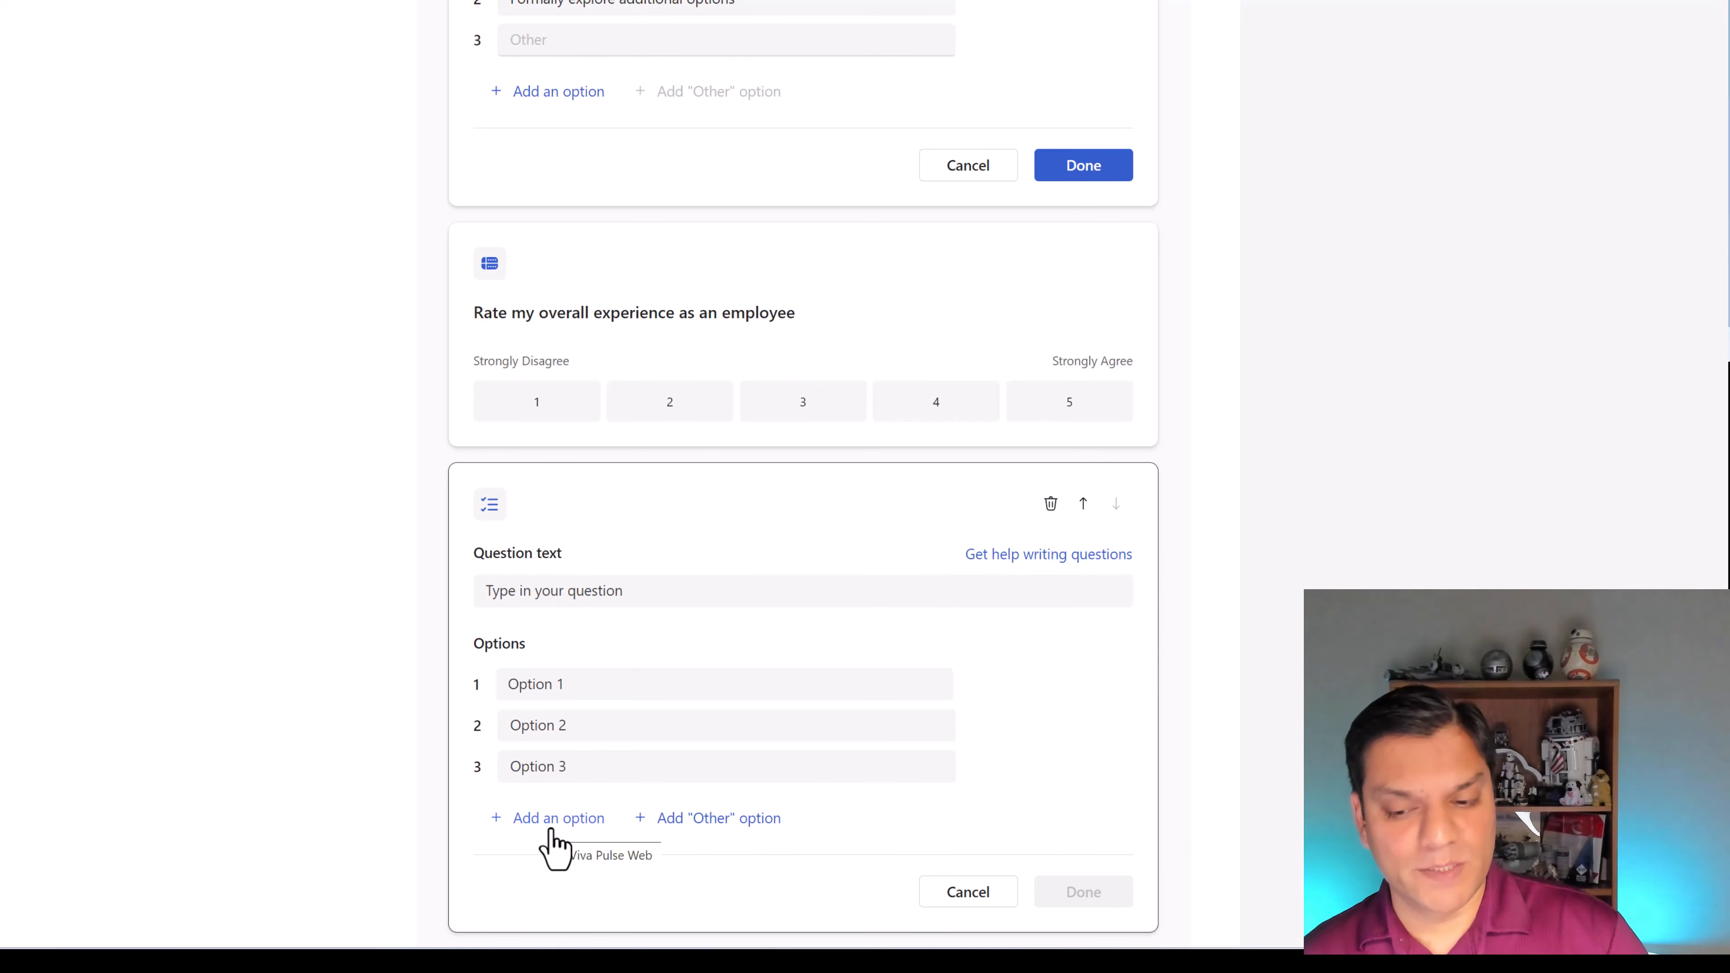
Step: Add an Open Text question with the text 'sample' and save it
scroll(962, 803, down, 3)
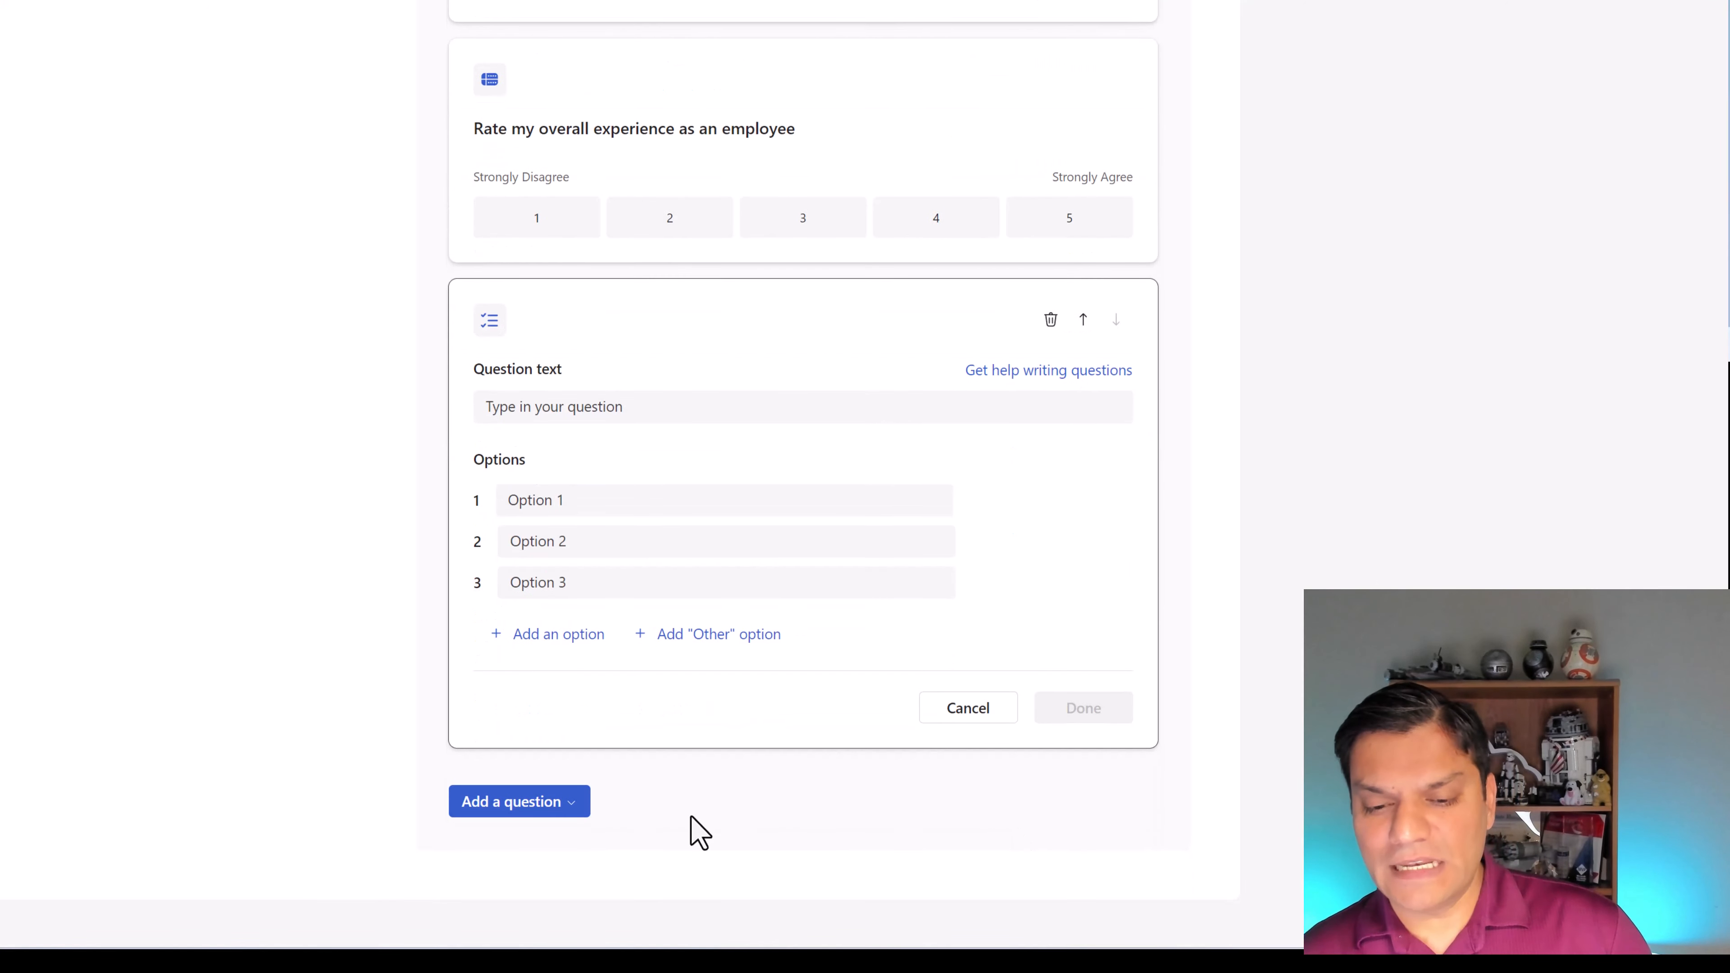
click(521, 802)
click(495, 920)
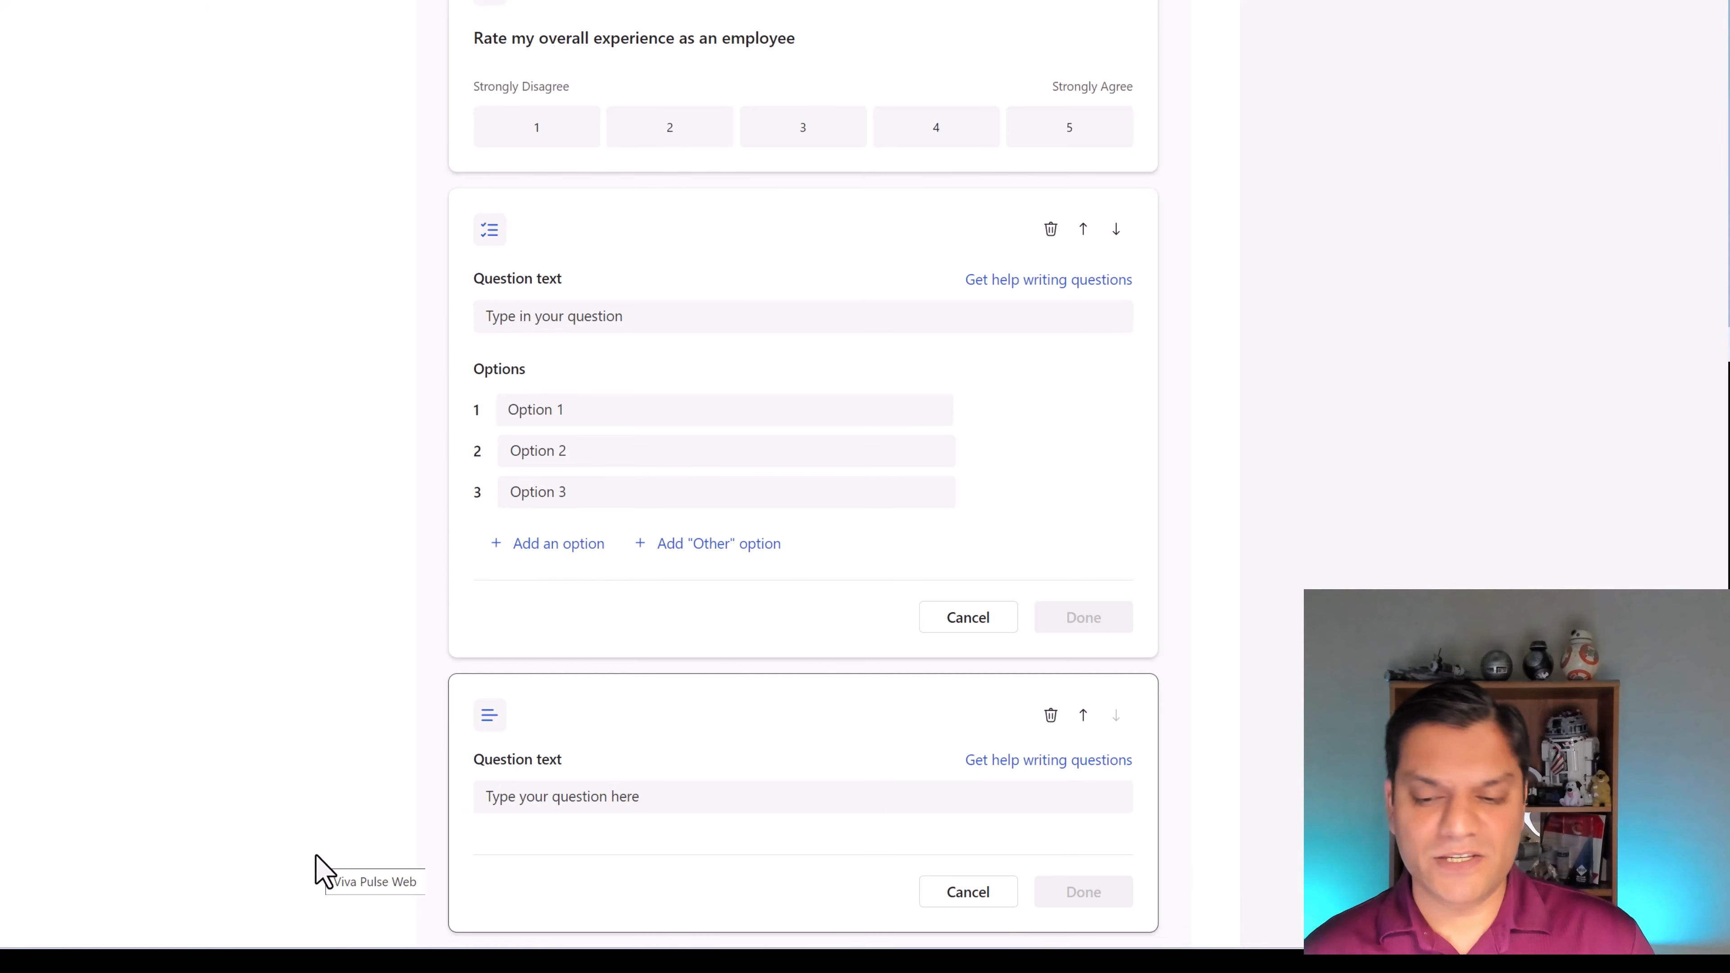
click(596, 796)
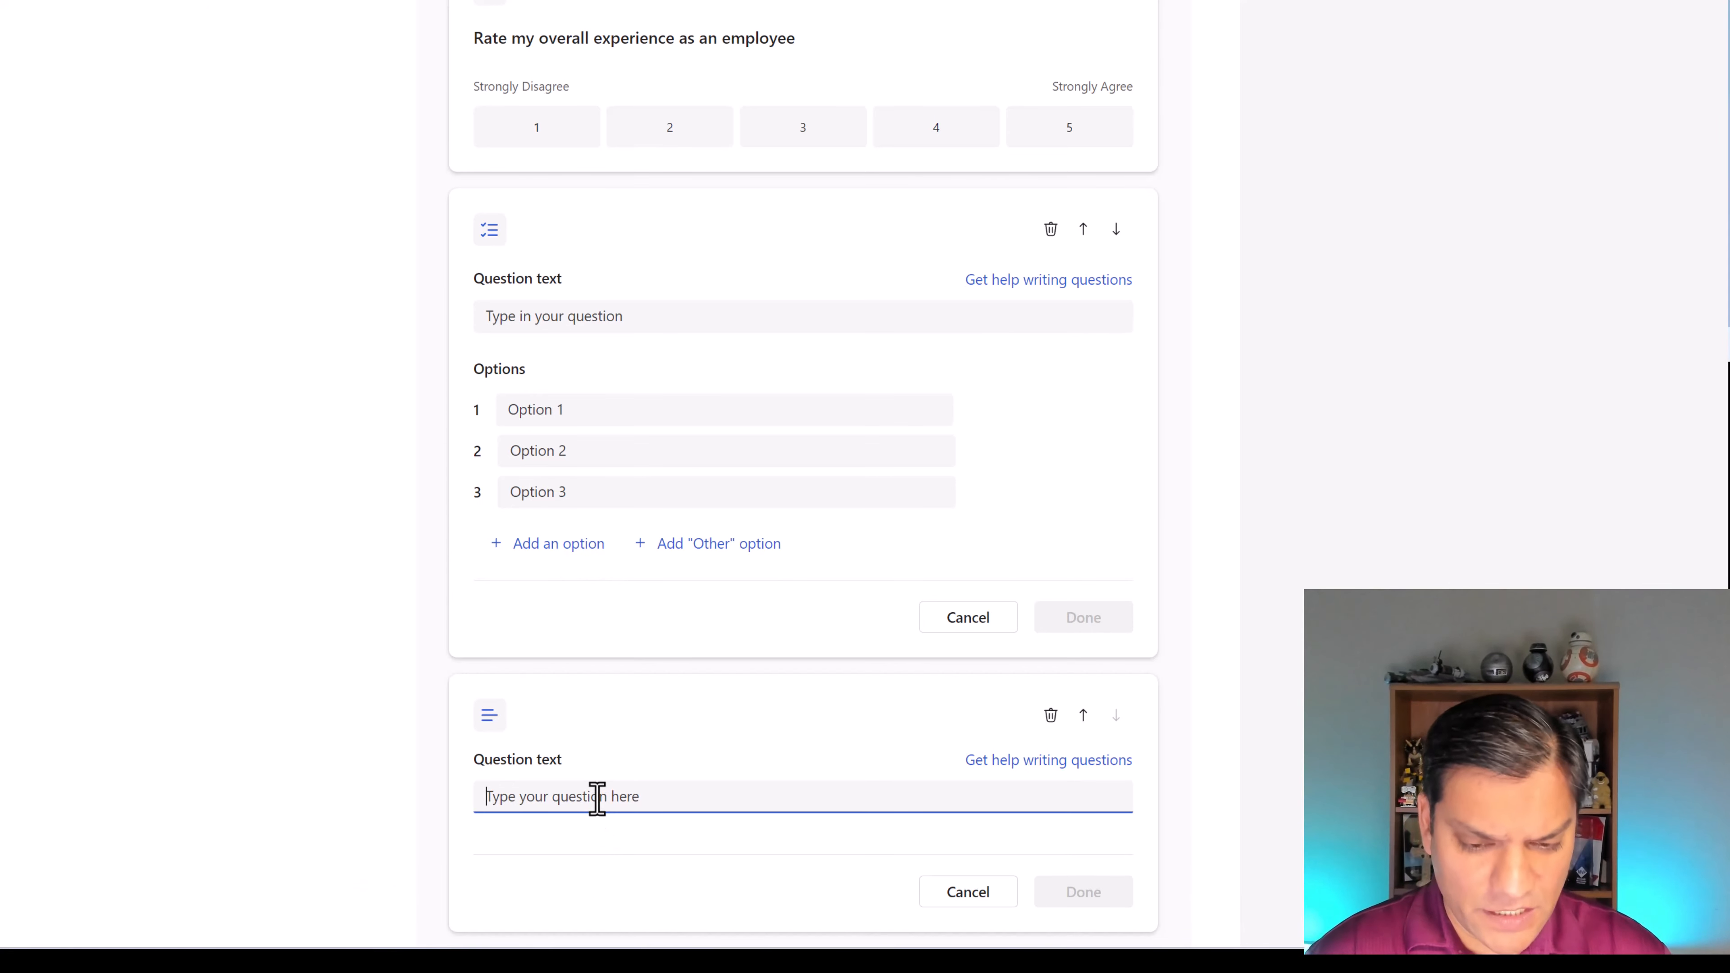
text(sample)
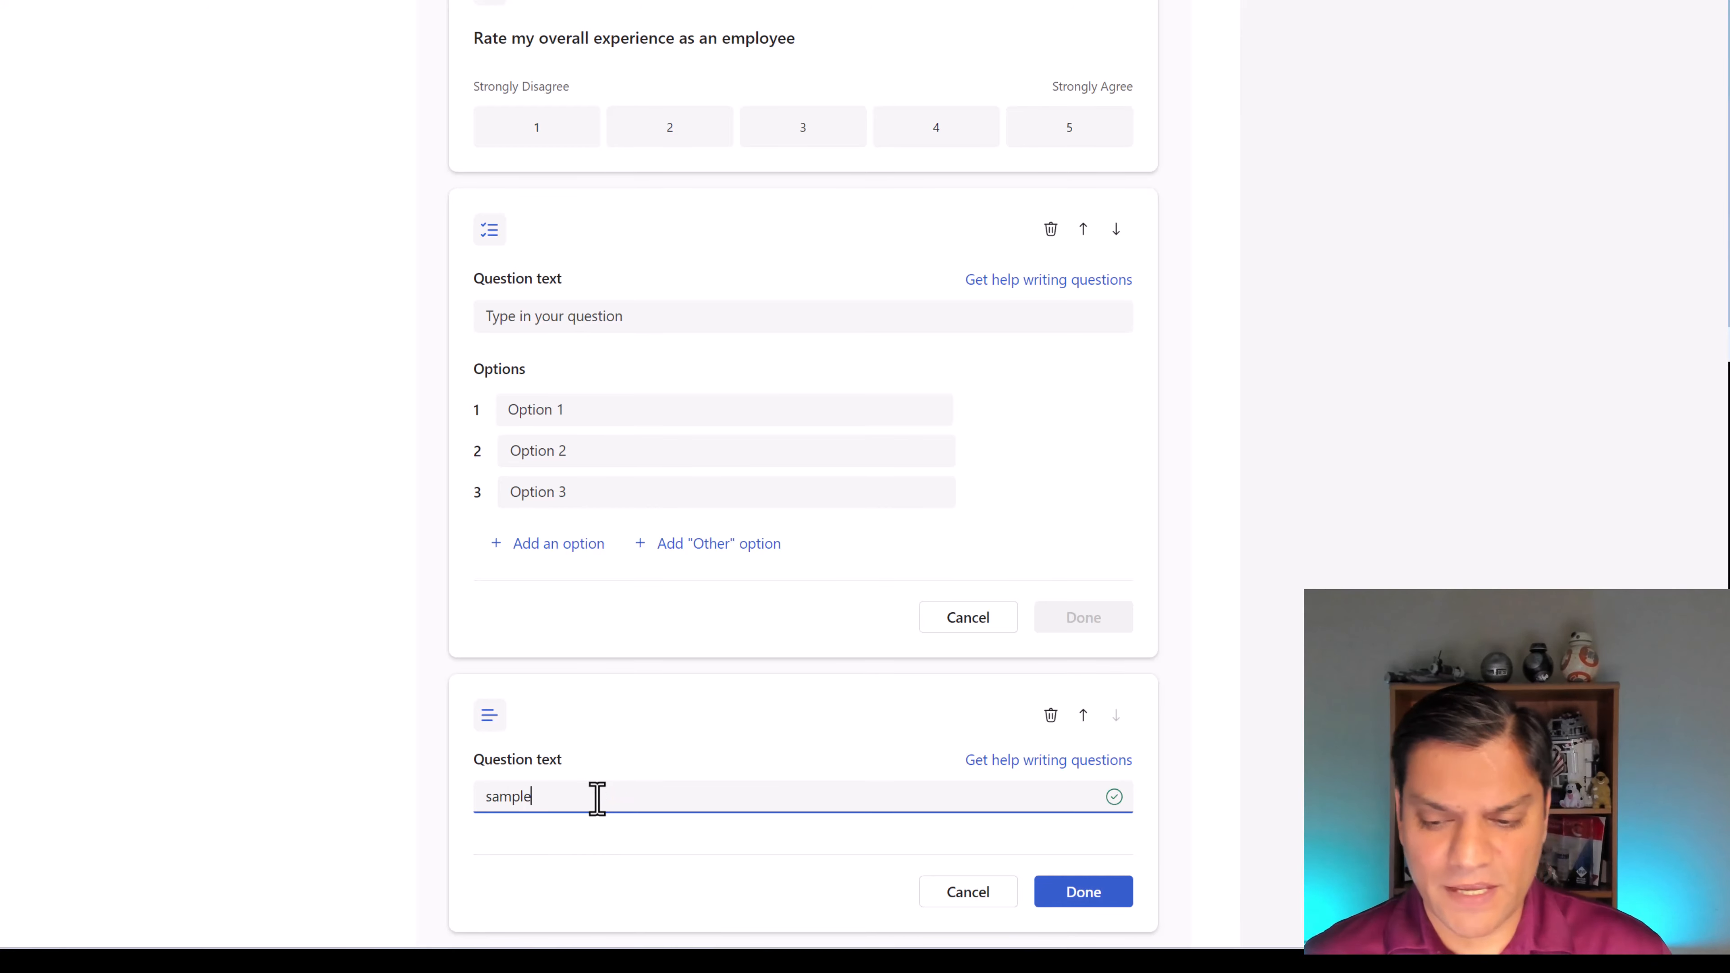
click(1082, 898)
scroll(784, 722, down, 3)
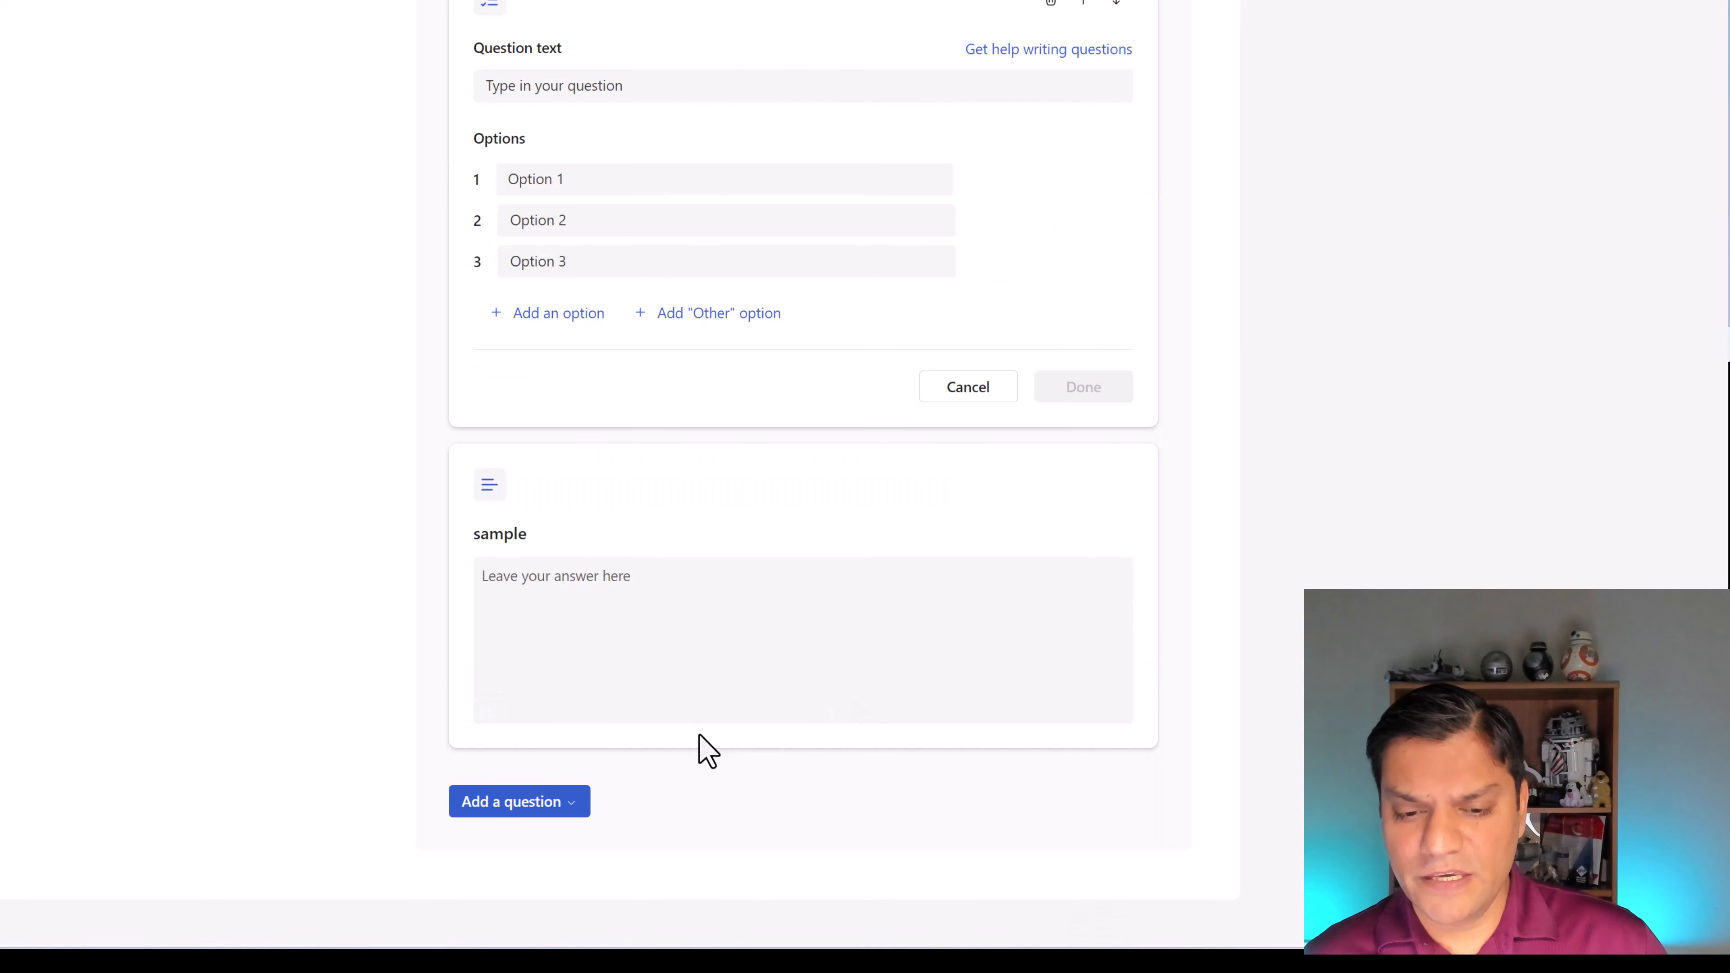
click(667, 640)
scroll(667, 638, up, 3)
click(1052, 900)
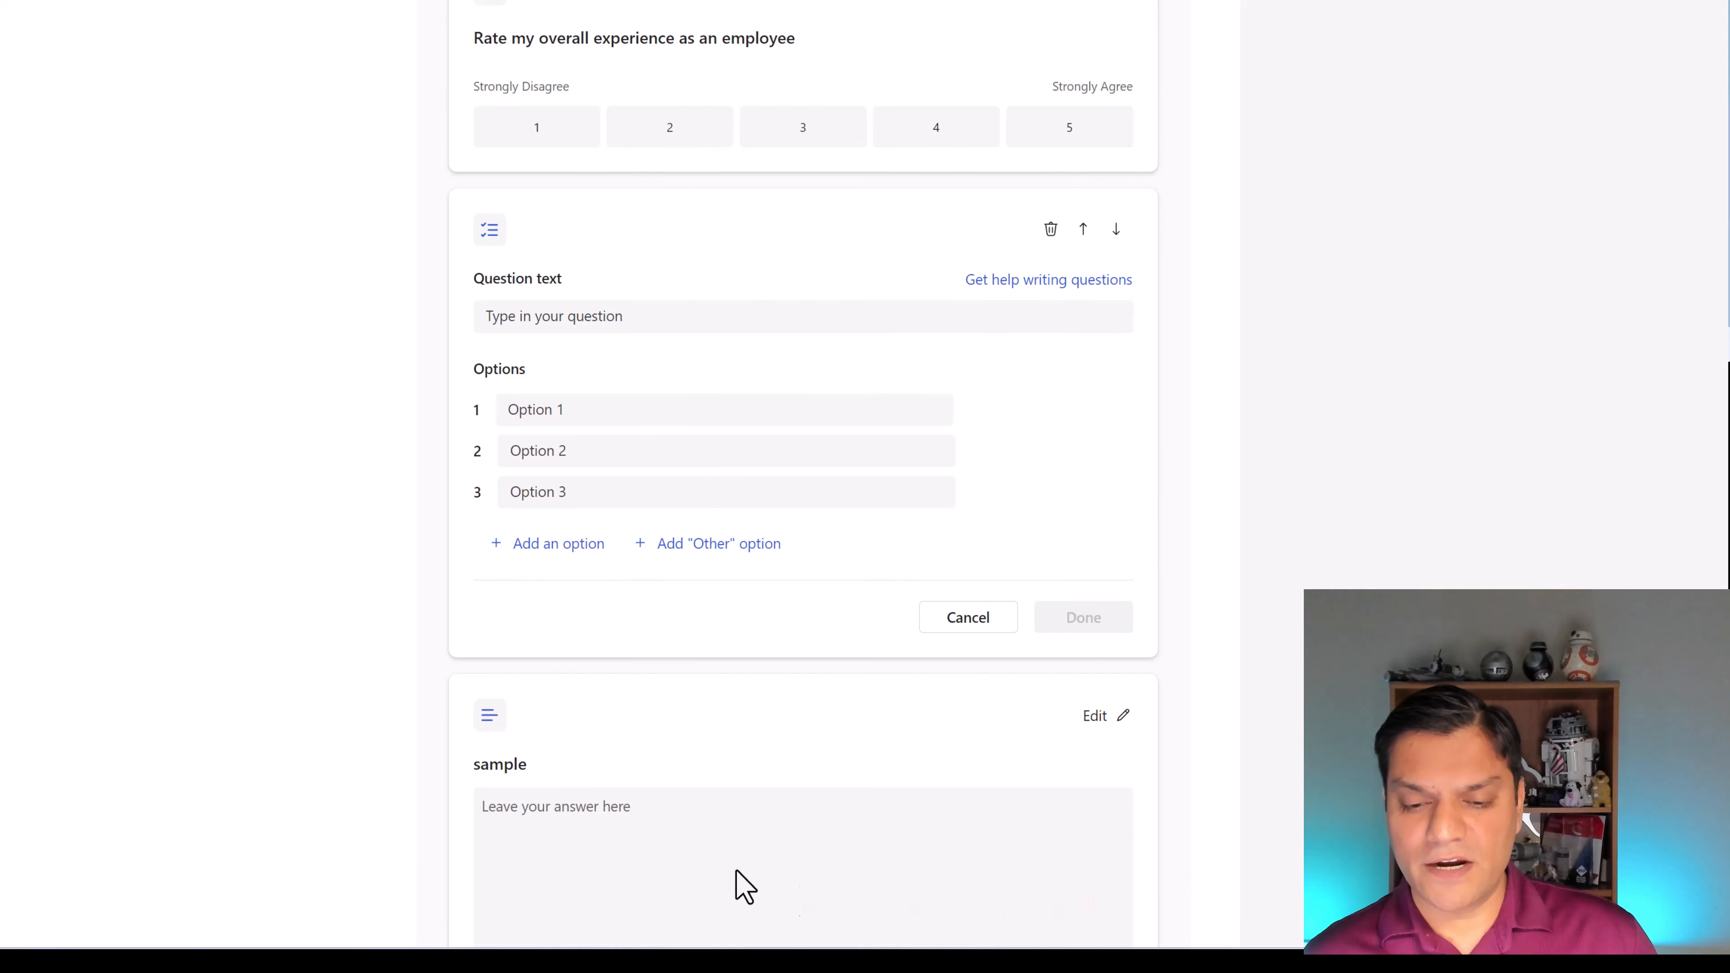
scroll(681, 783, down, 3)
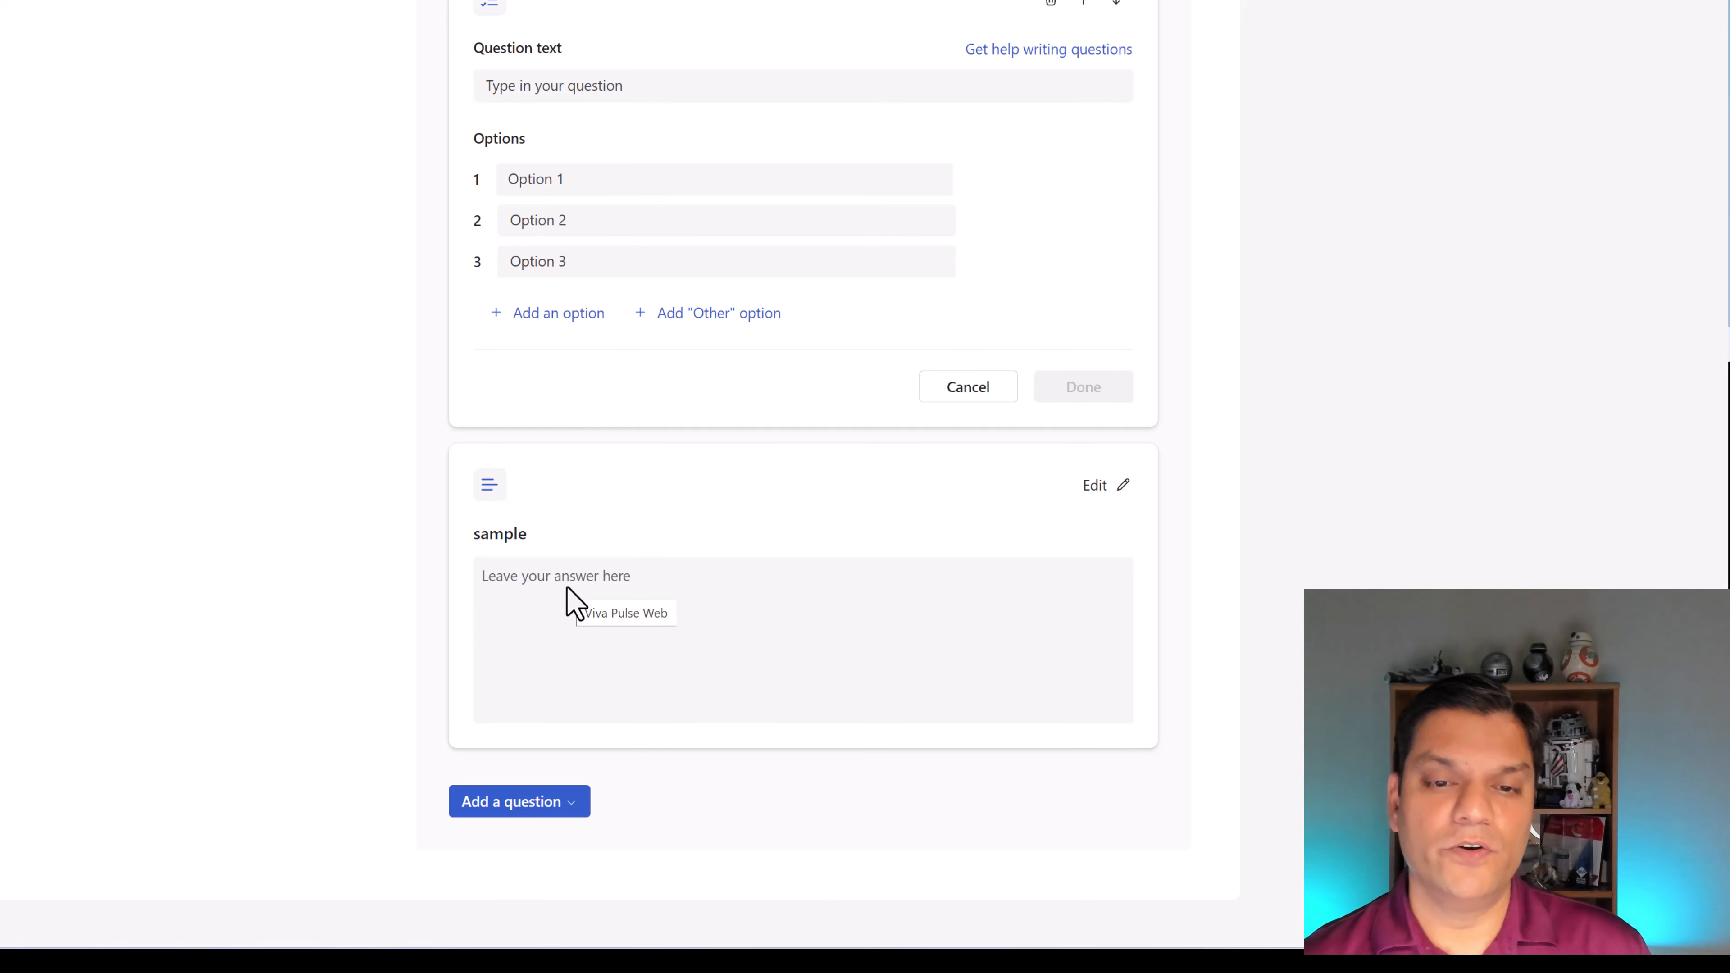
scroll(566, 586, up, 3)
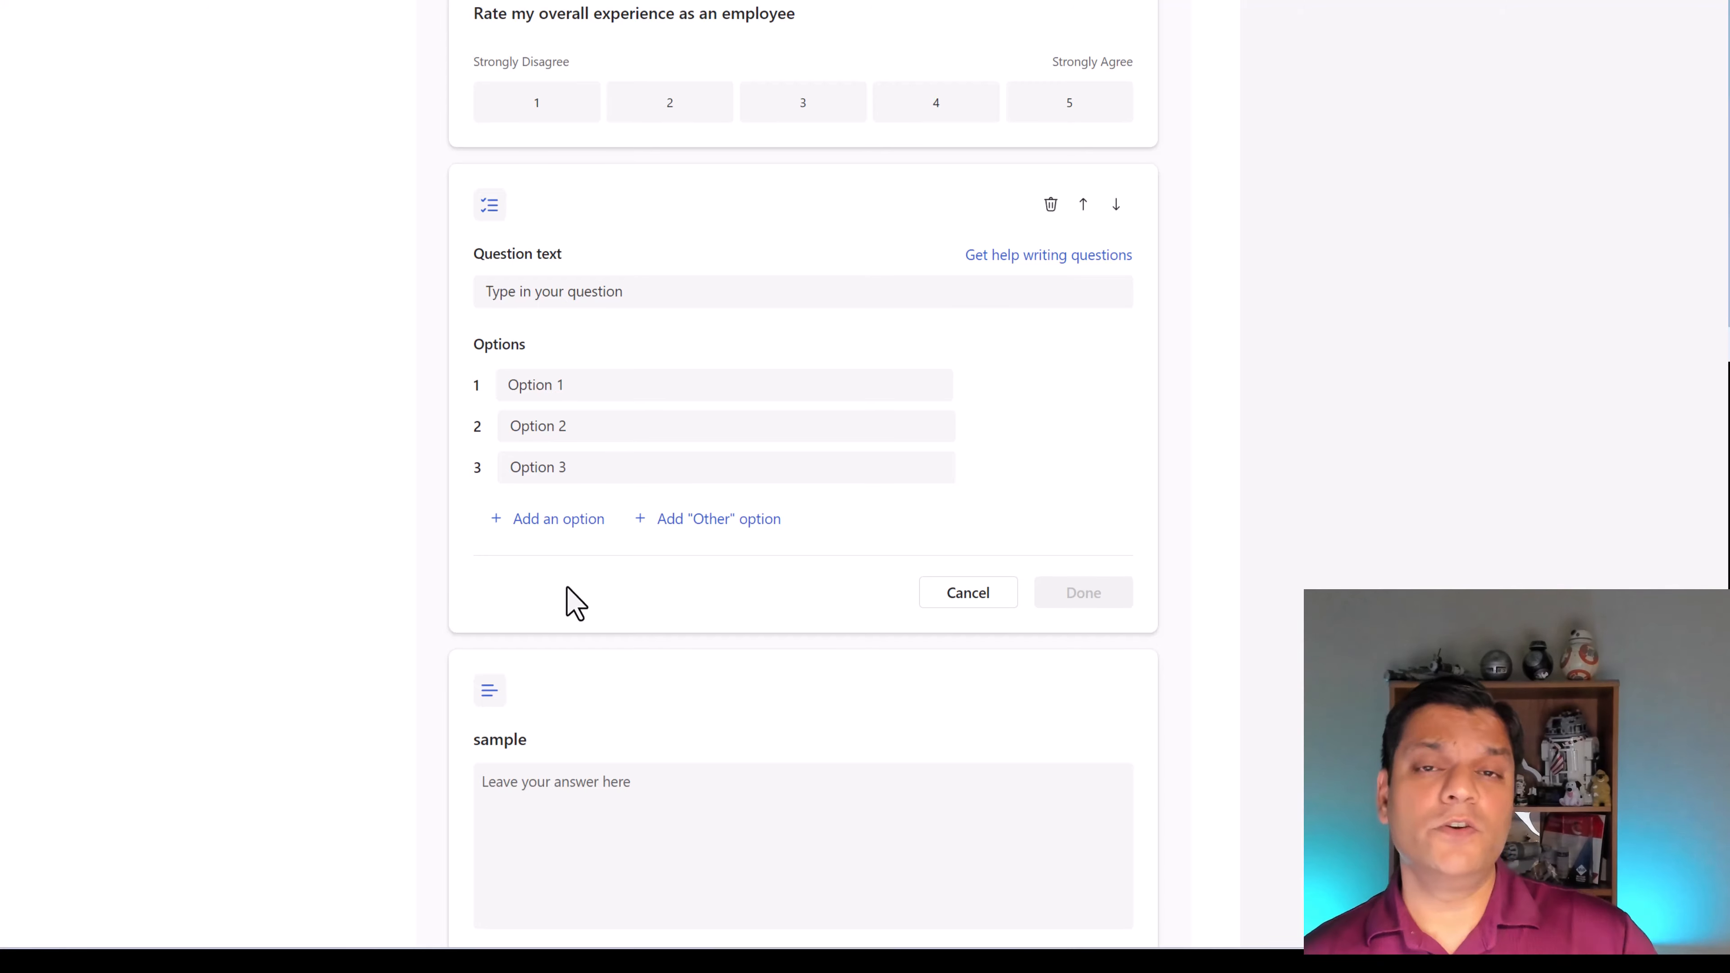
scroll(566, 586, up, 5)
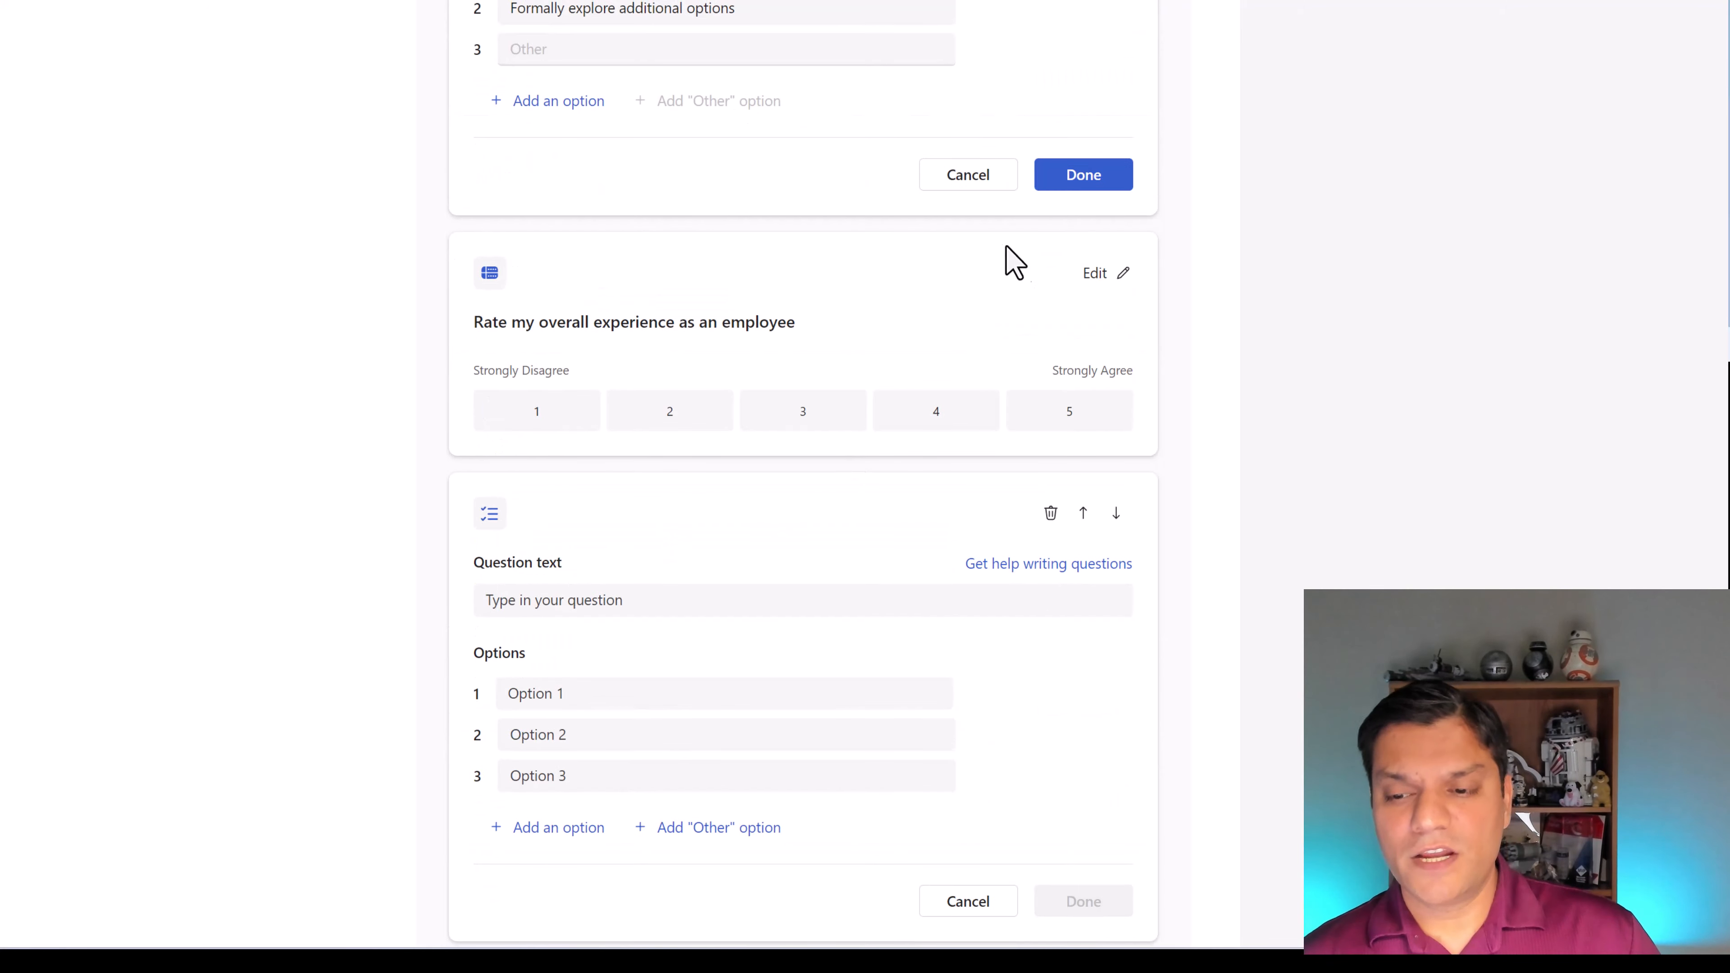
Step: Delete the overall-experience rating, blank multiple-choice and 'sample' questions, leaving three questions
click(1120, 298)
scroll(1081, 544, up, 3)
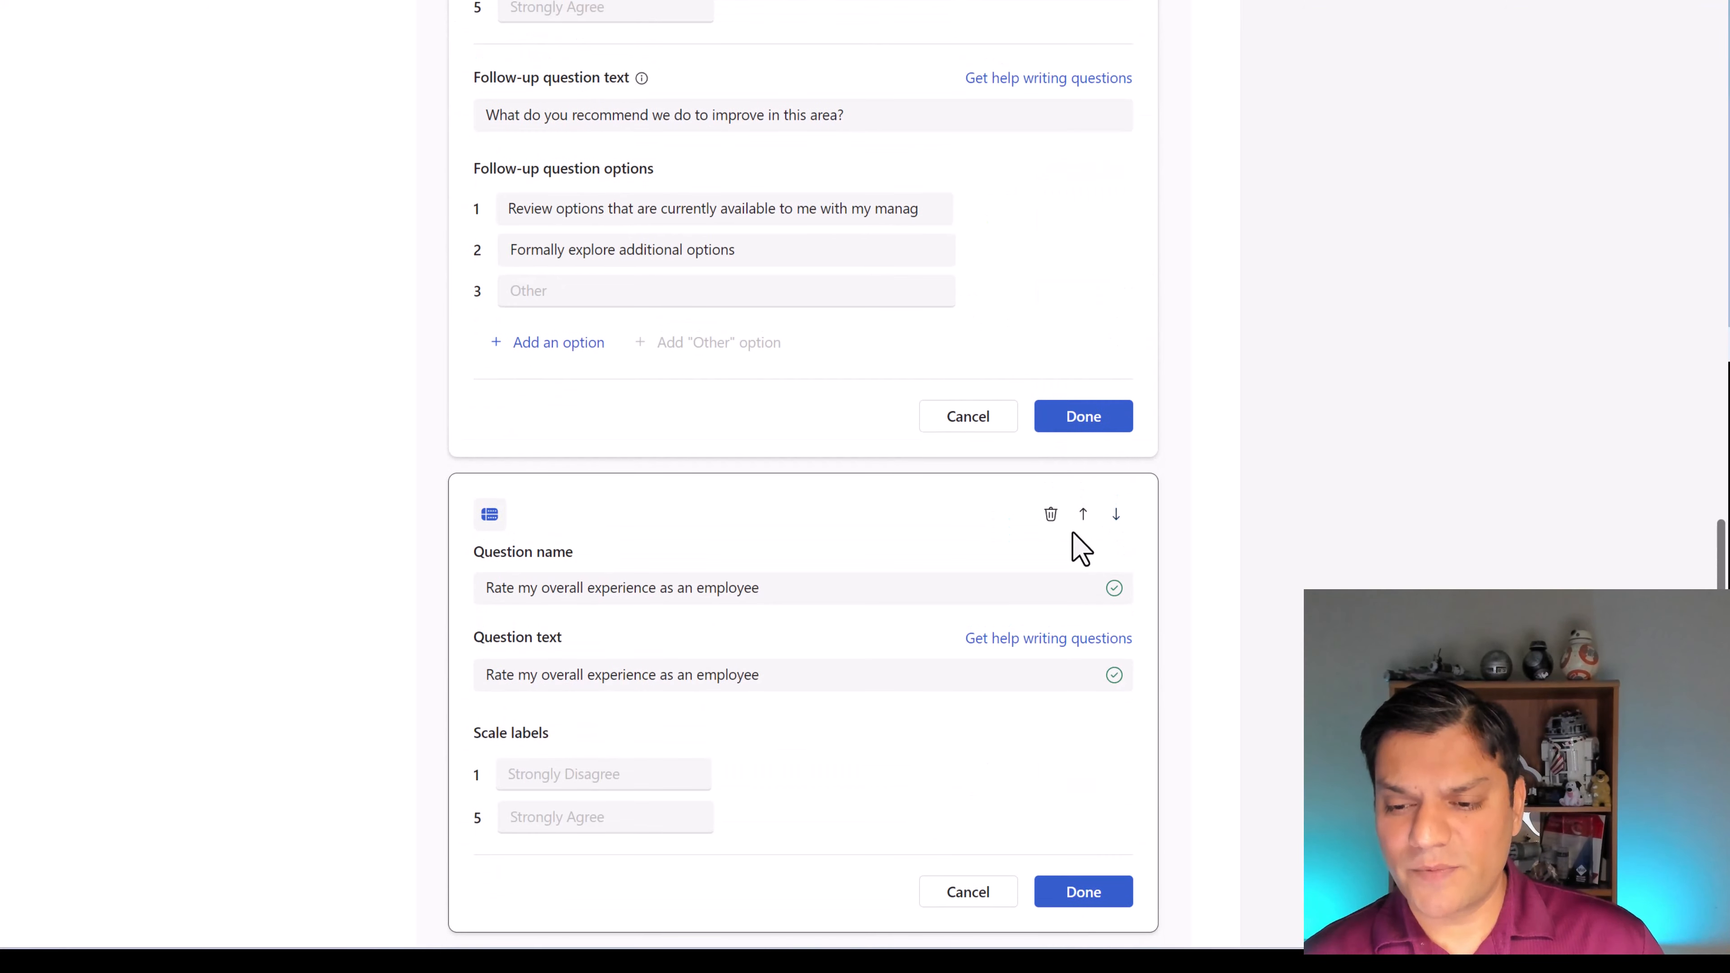
click(1051, 516)
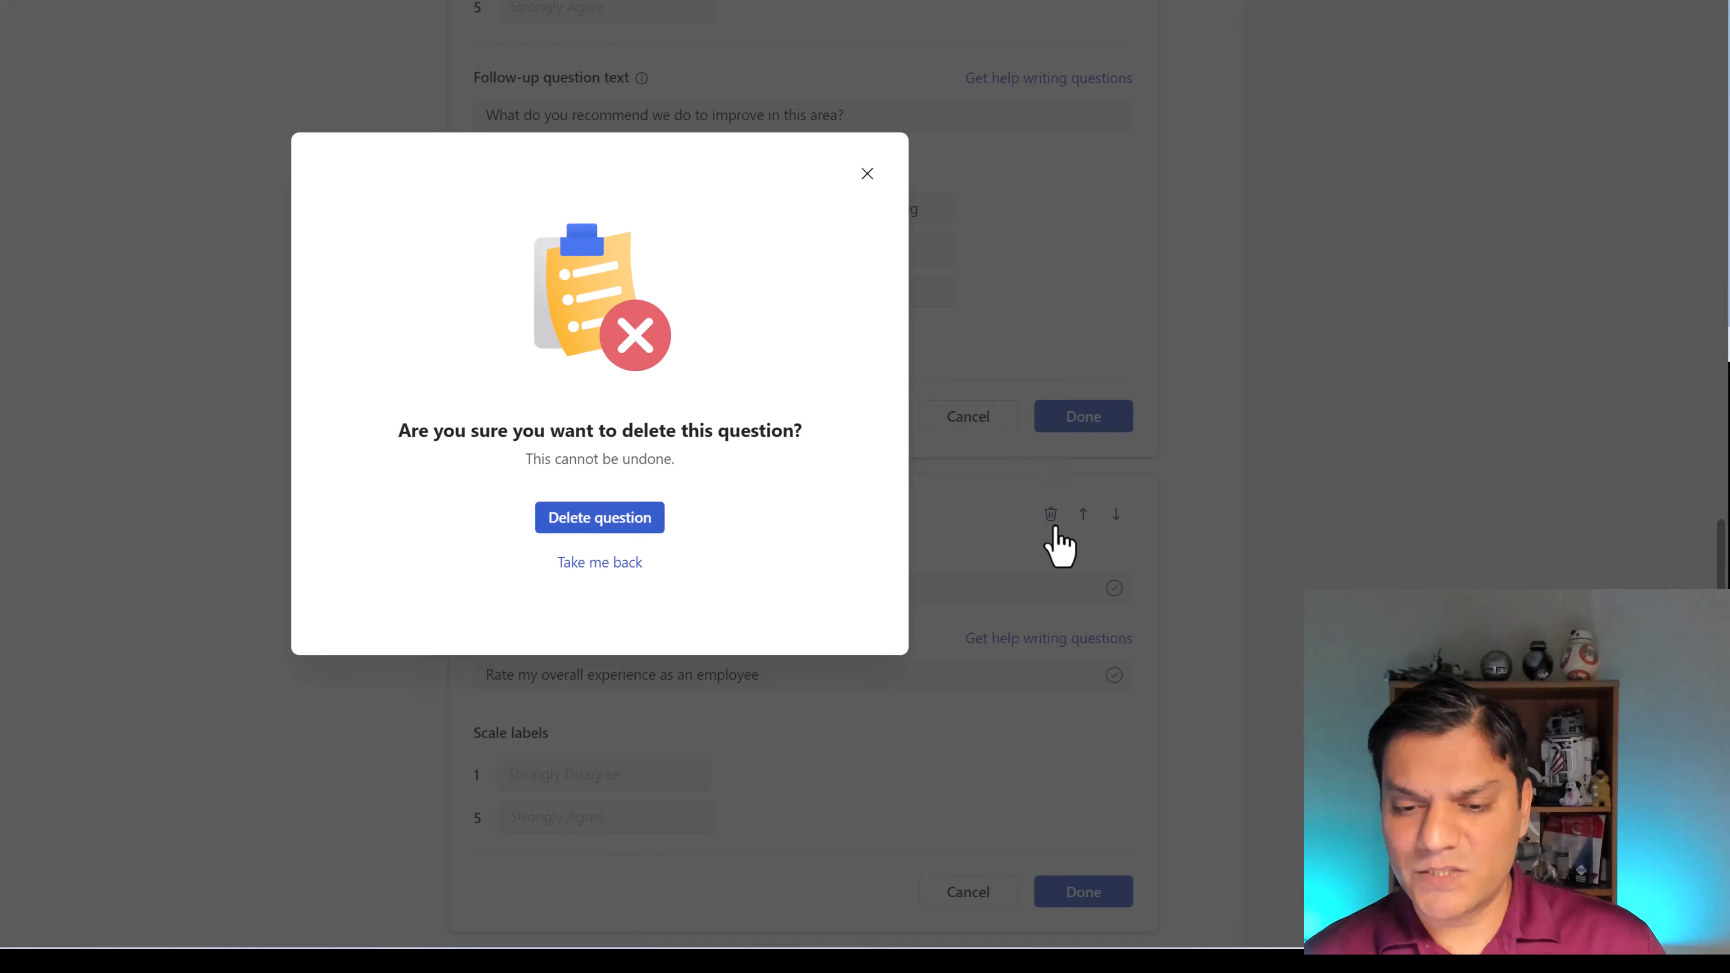
click(628, 532)
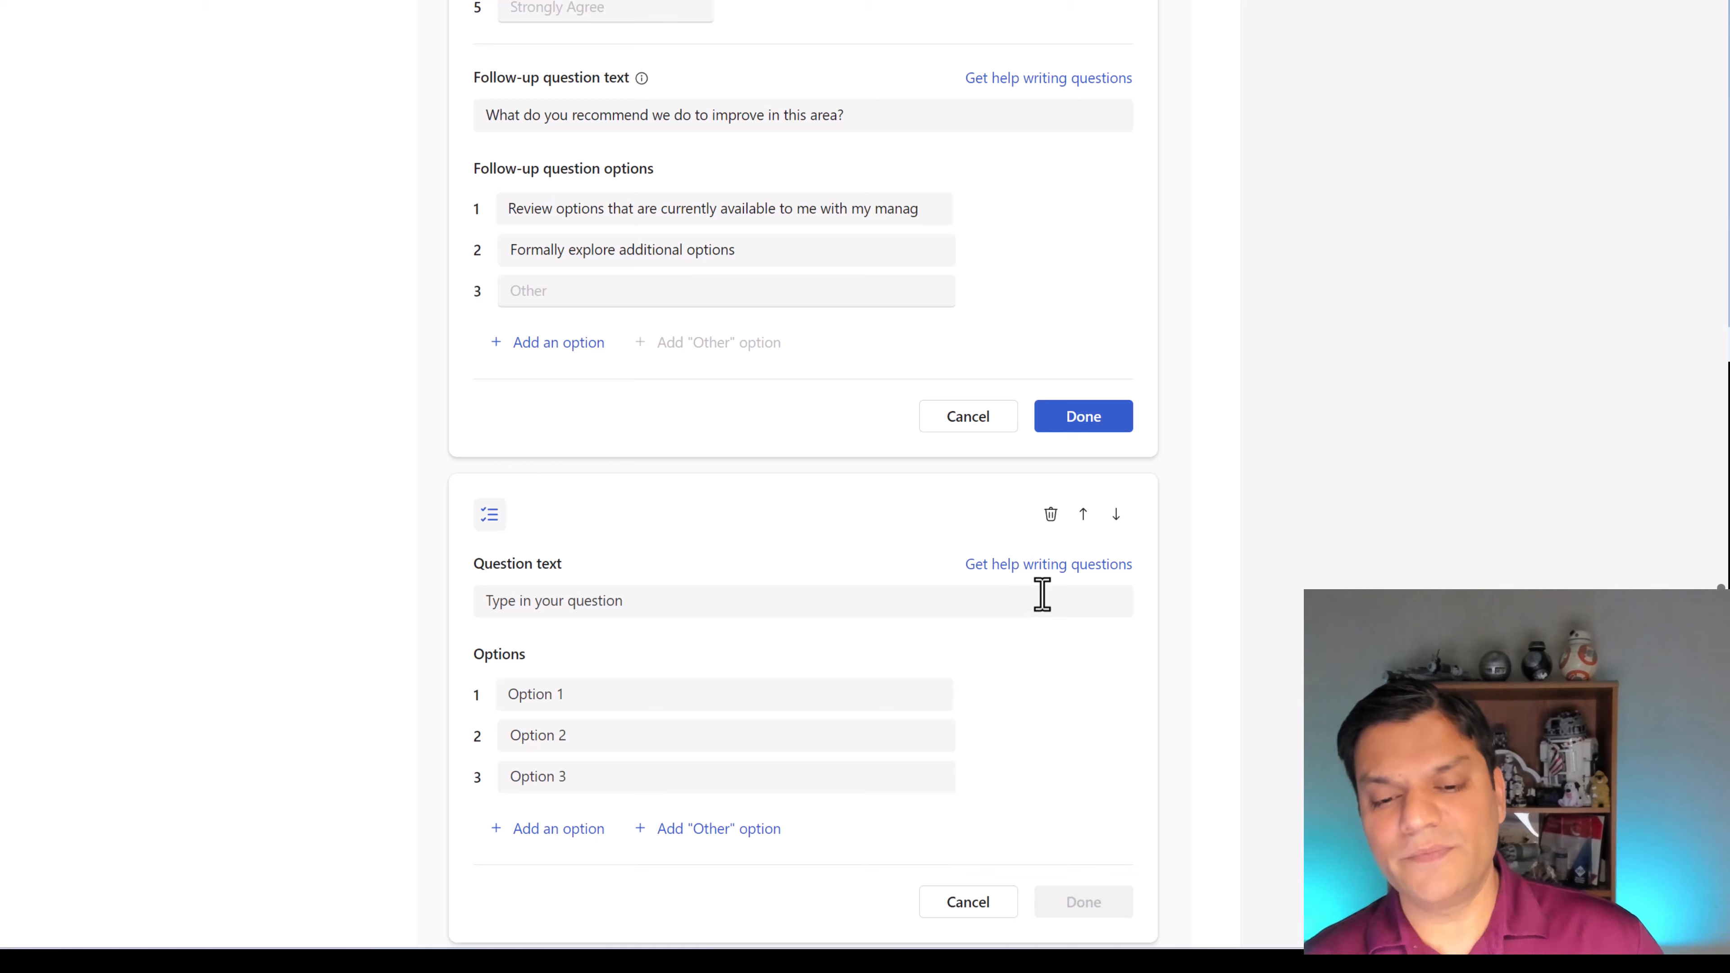
click(1051, 514)
click(549, 517)
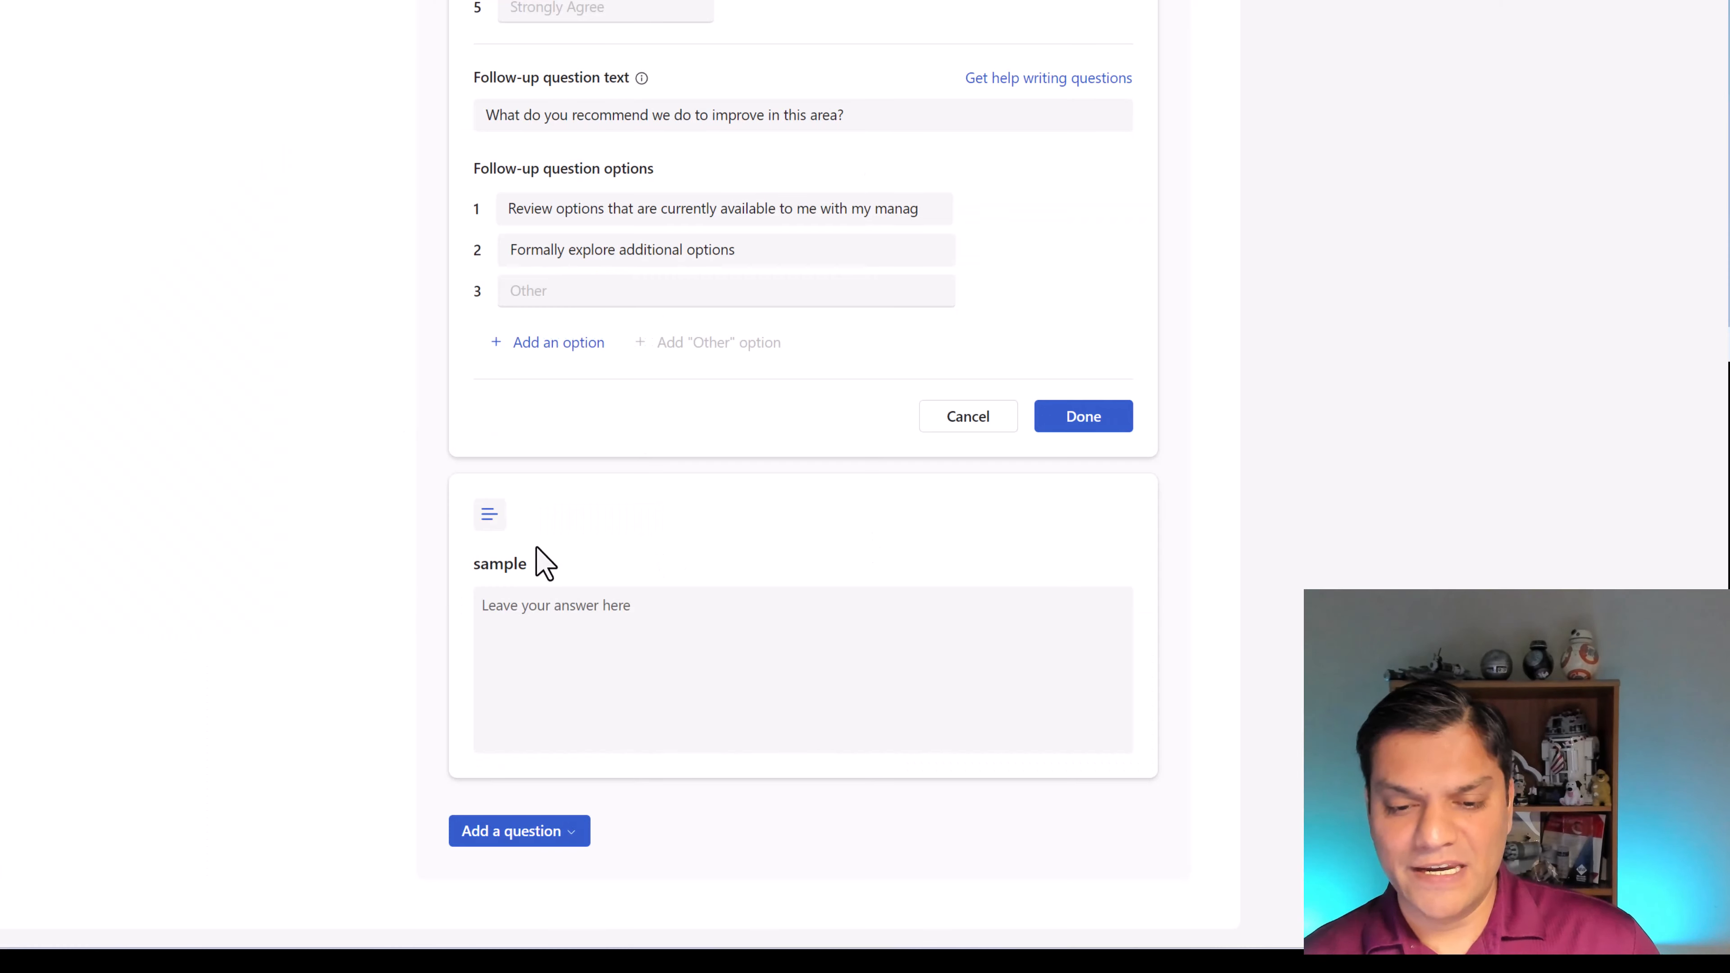
click(1107, 516)
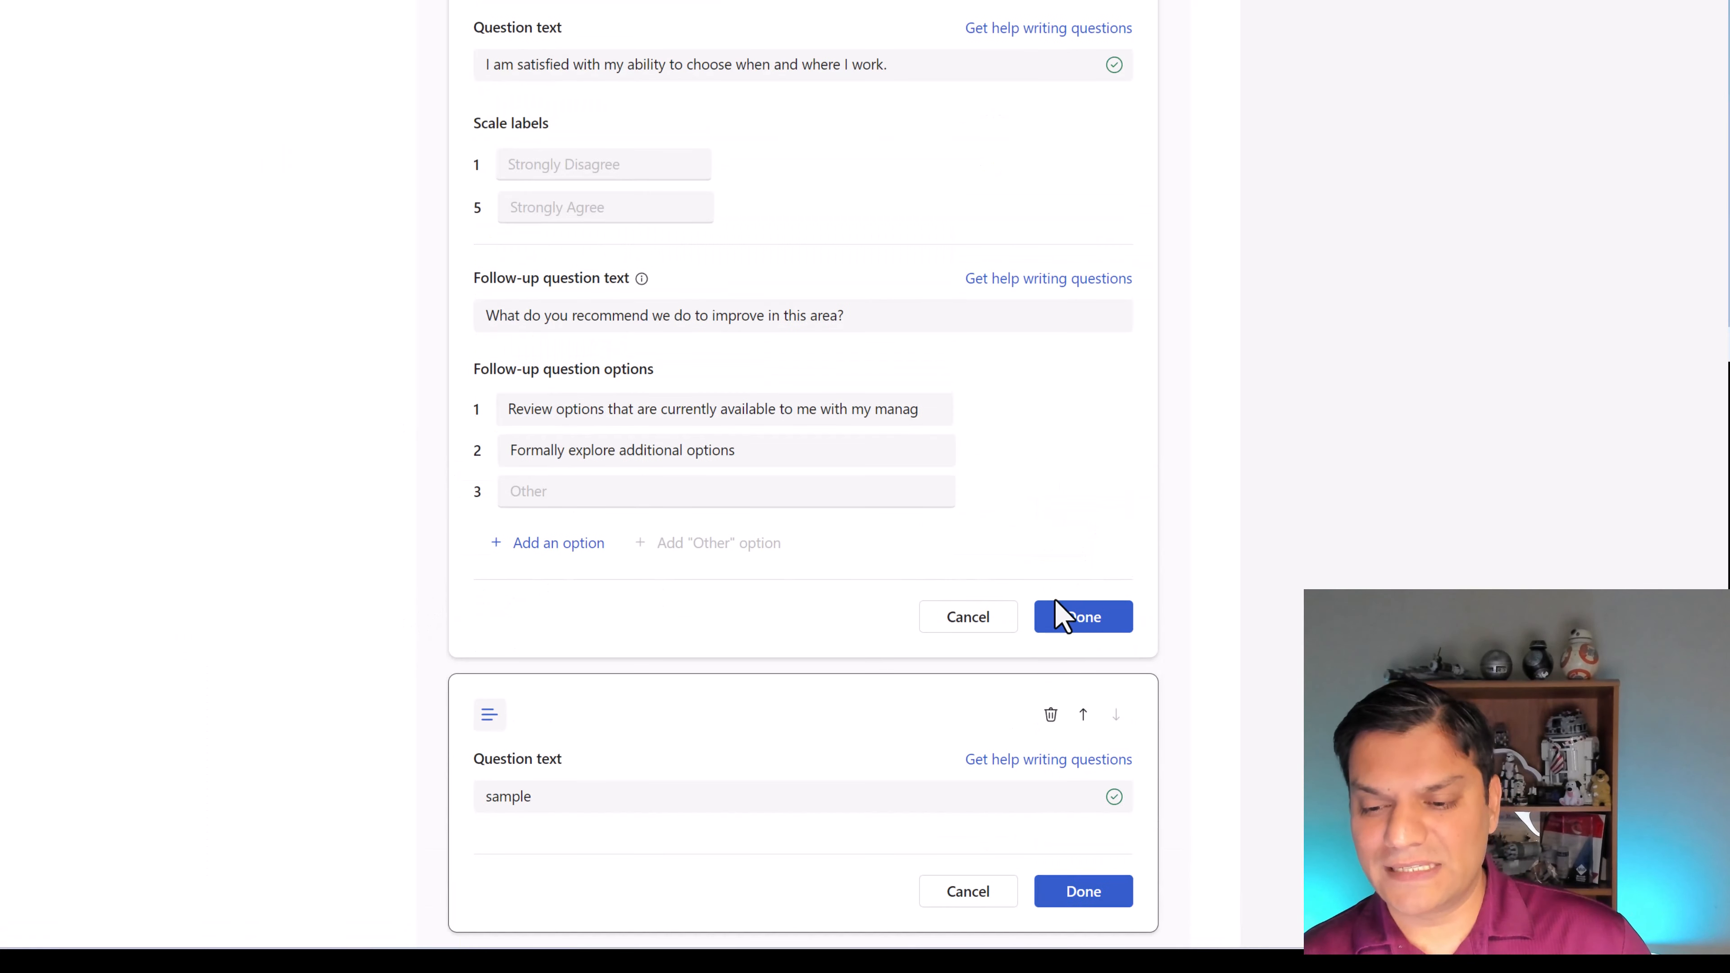
click(1051, 714)
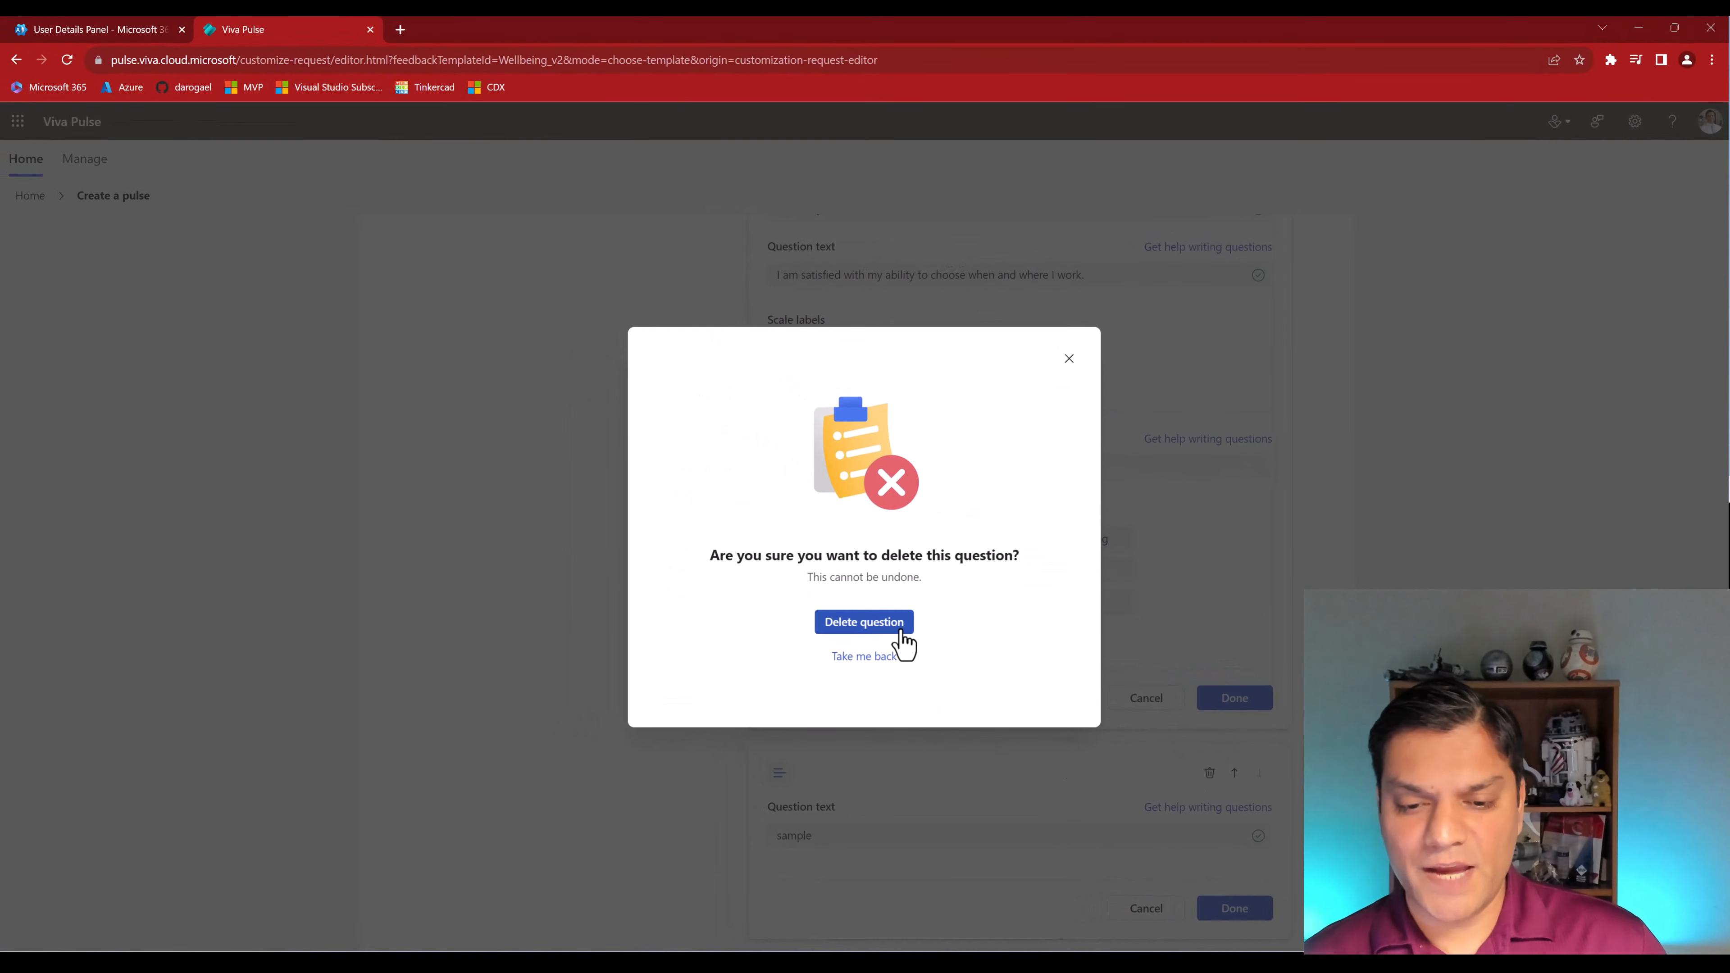
click(863, 621)
scroll(1089, 828, up, 5)
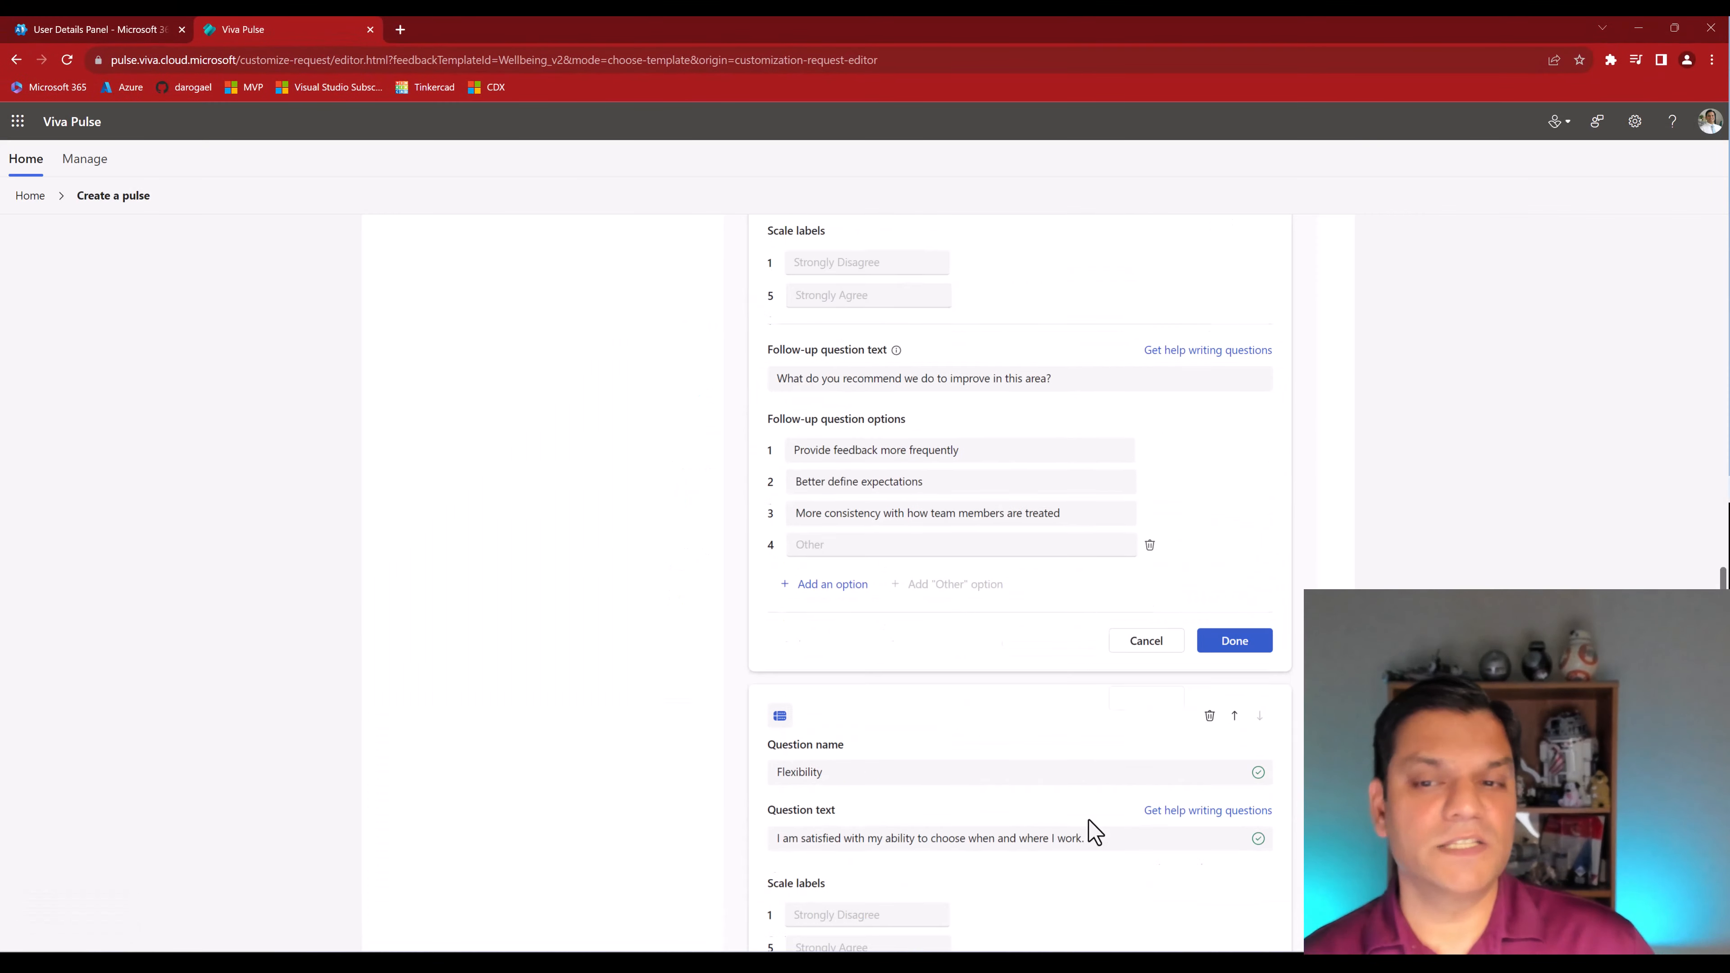
scroll(1093, 830, up, 10)
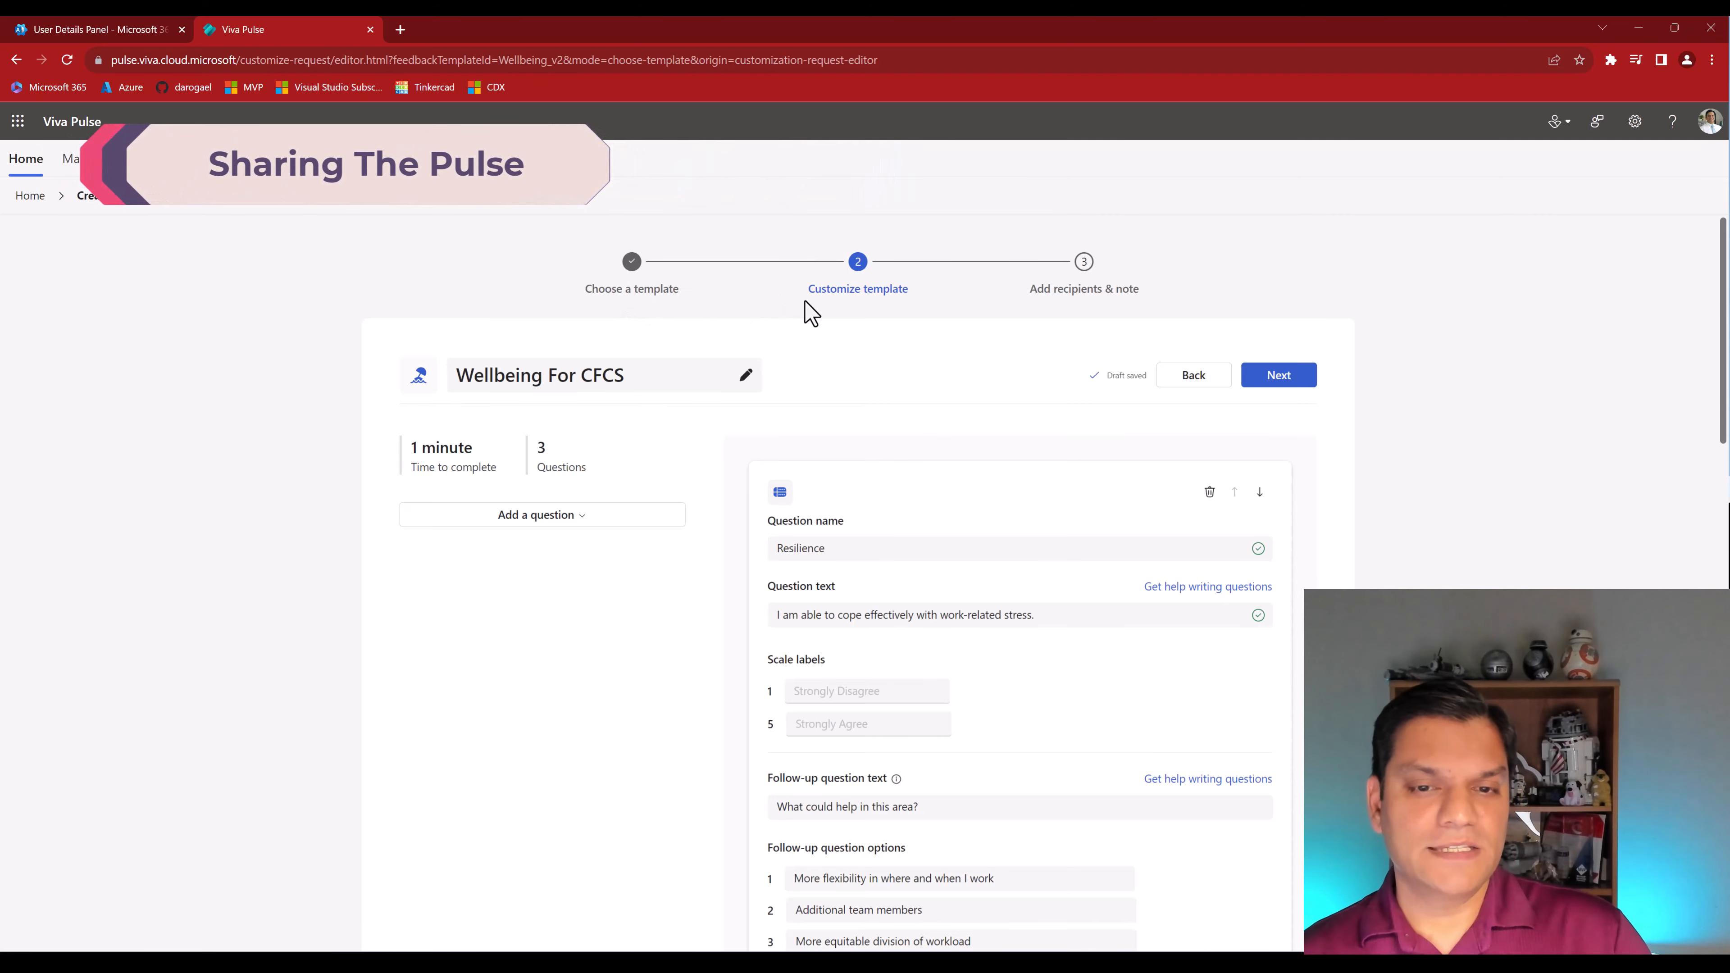
Step: Discard the unsaved question edits and advance to the Add recipients & note step
click(1304, 377)
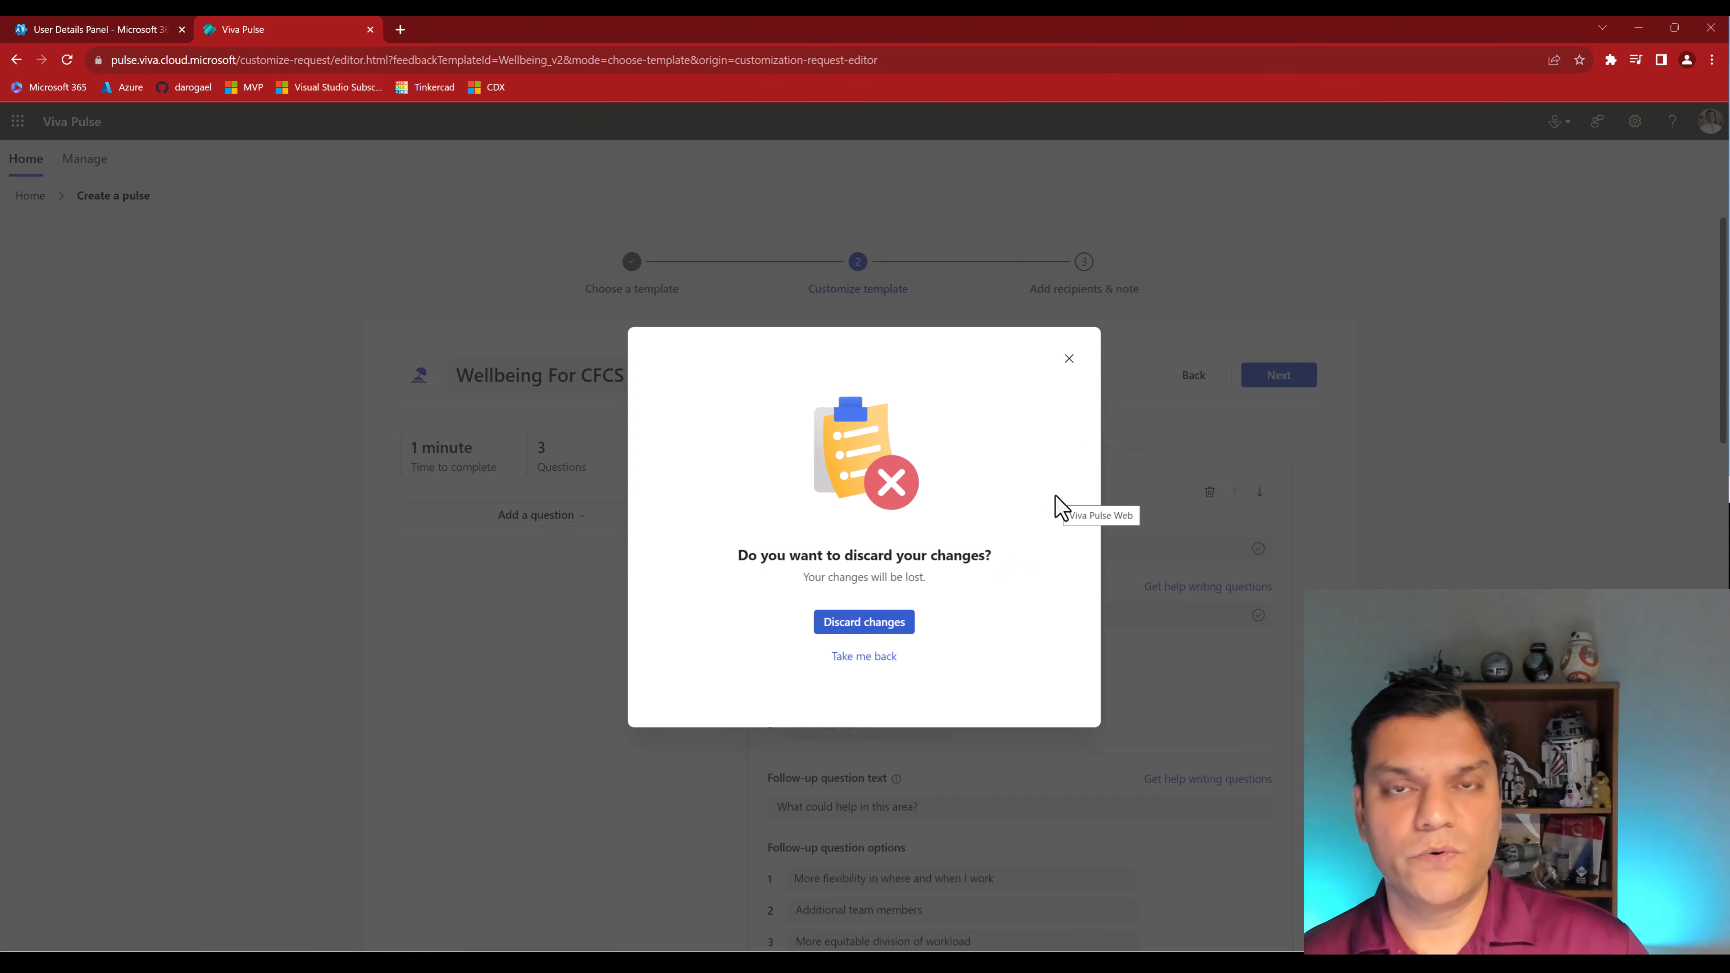
click(878, 624)
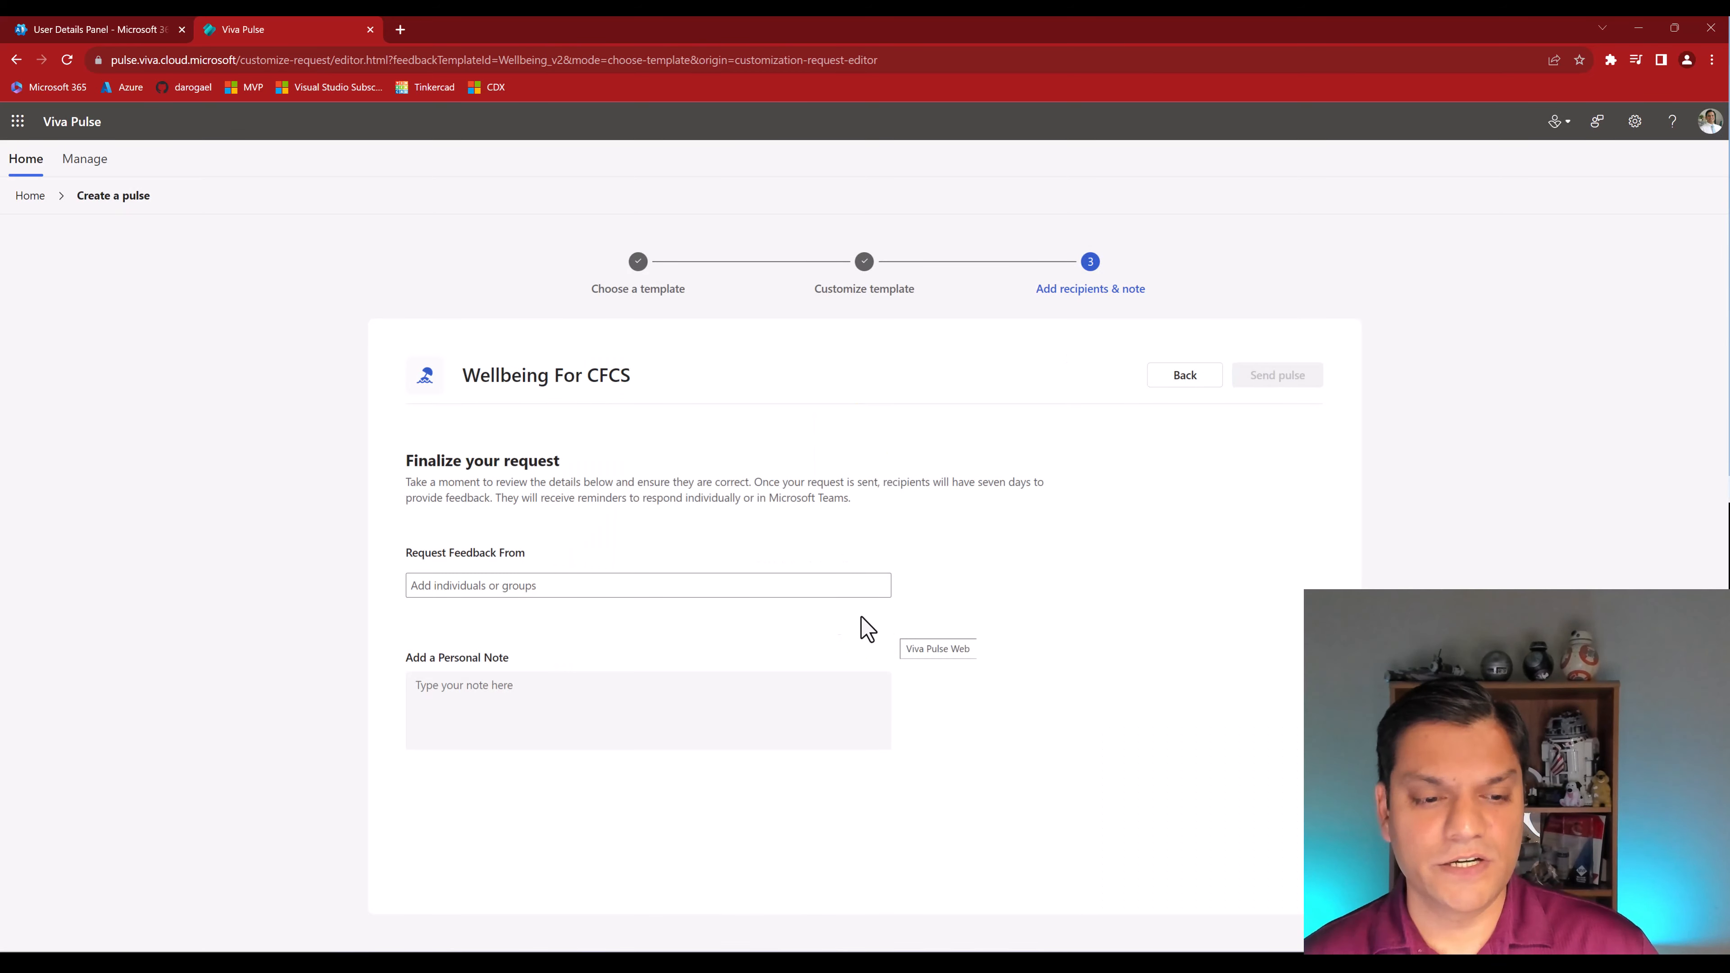
click(732, 586)
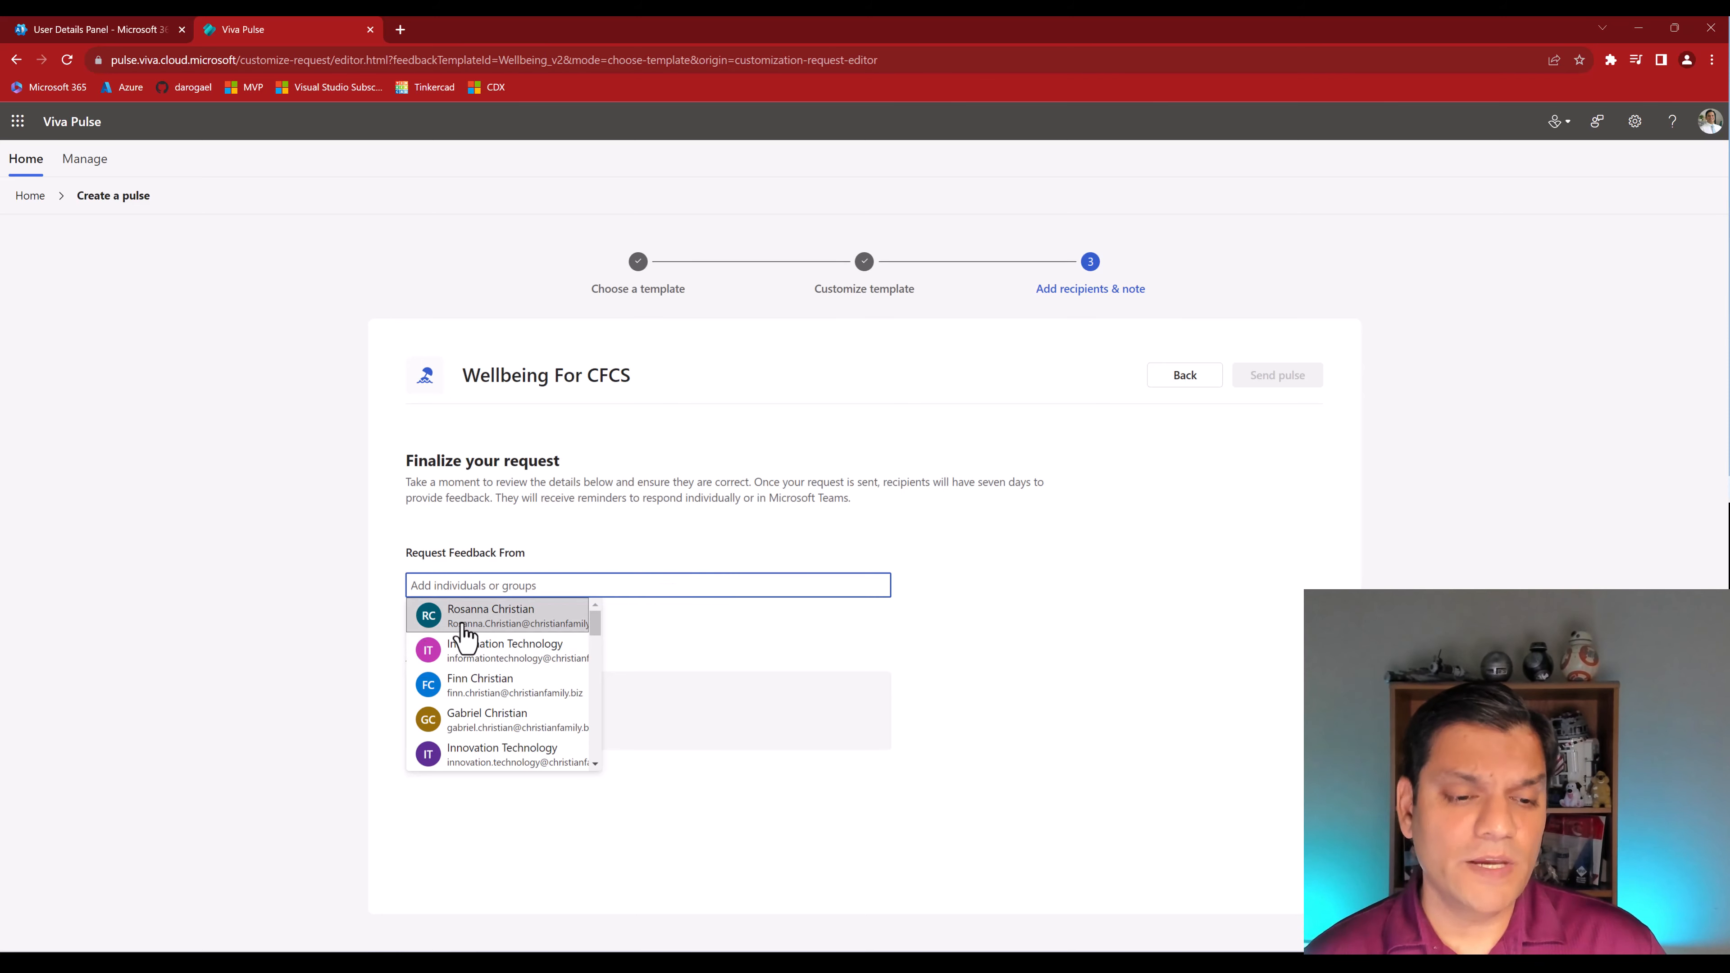
Step: Add three feedback recipients: one from the suggestions and two found by name search
click(497, 617)
click(577, 586)
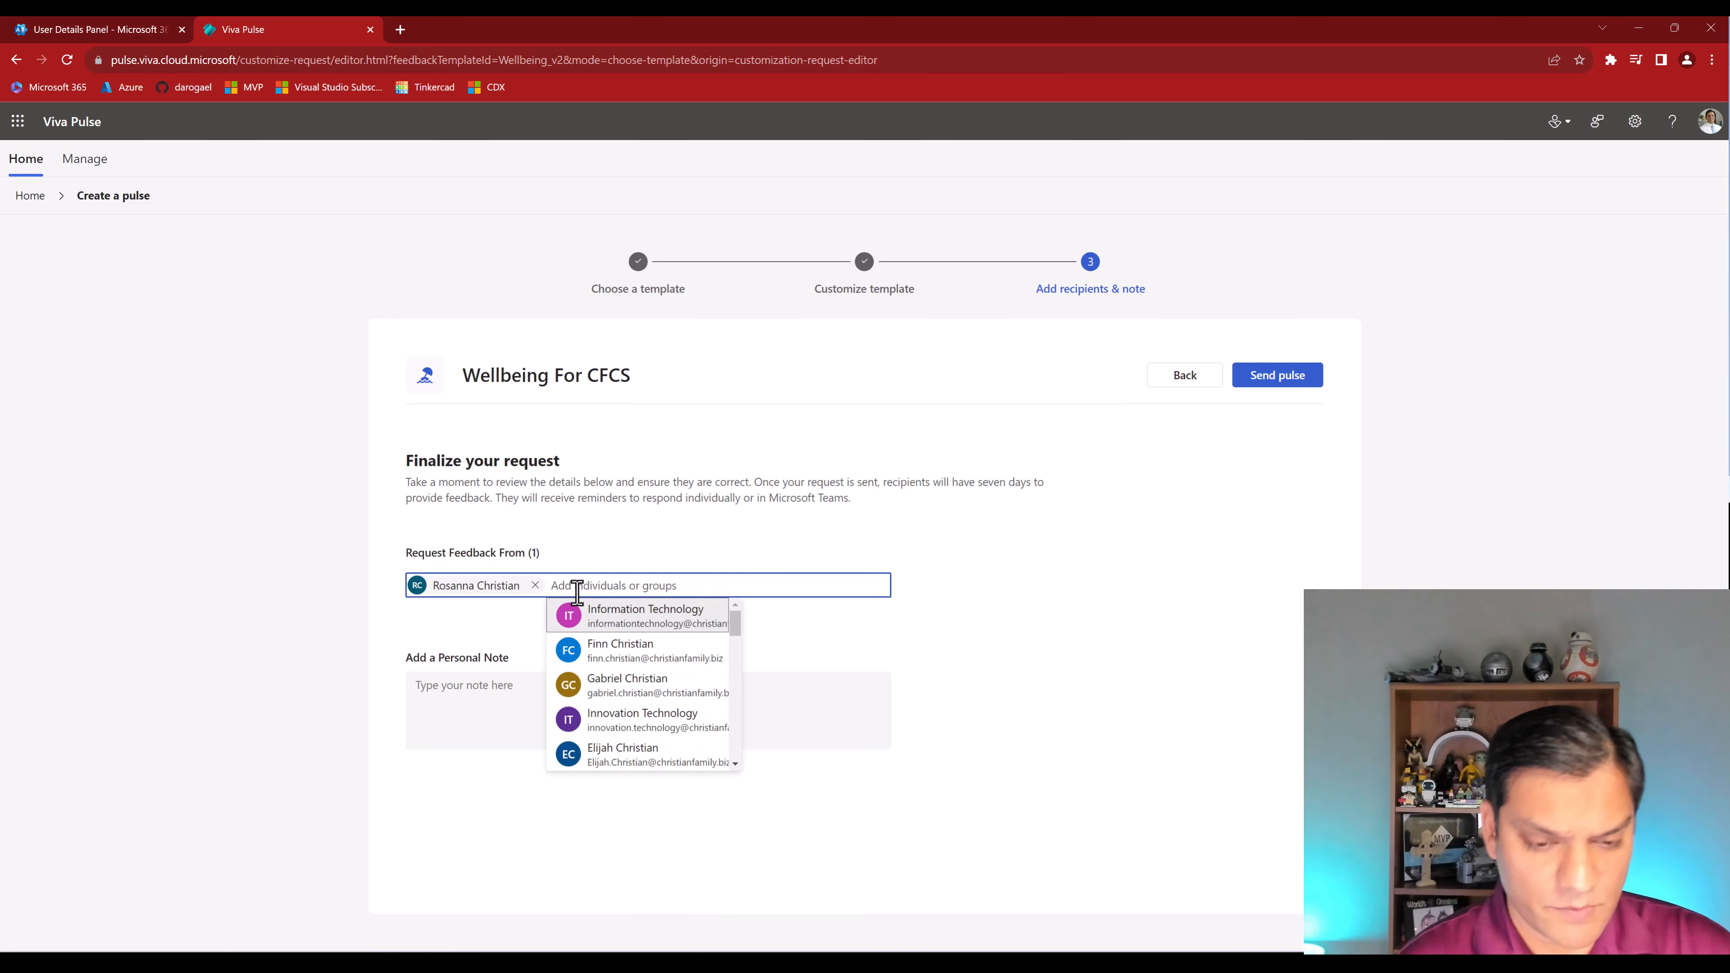
text(fin)
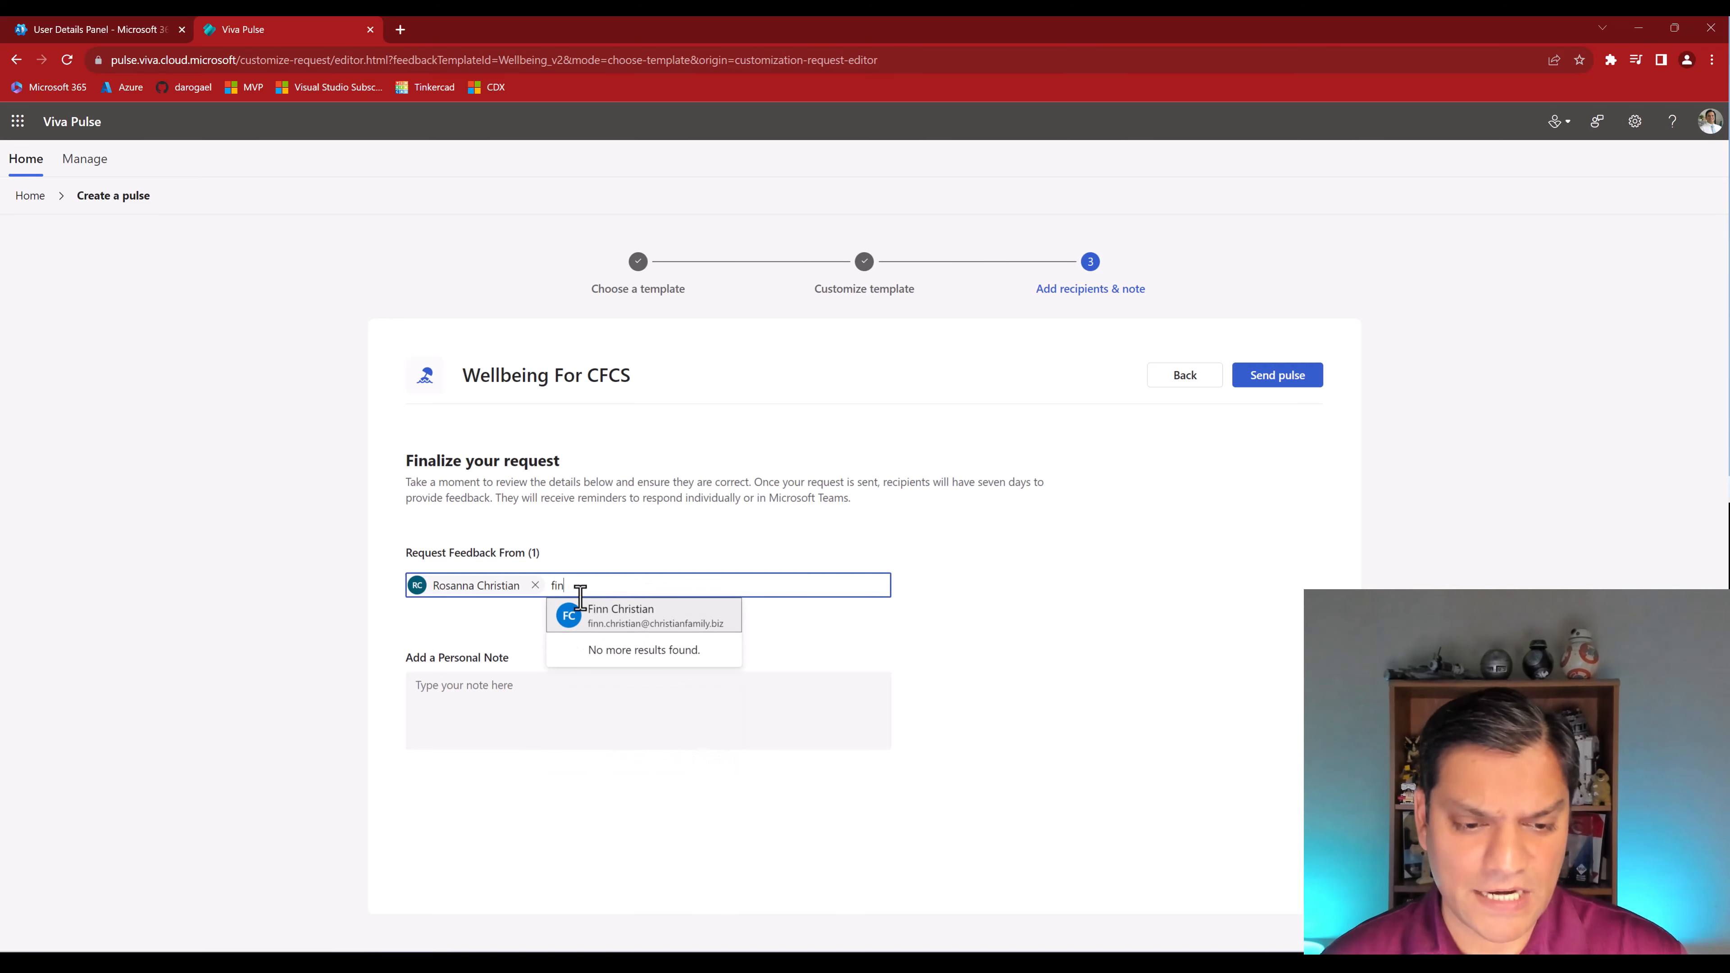
click(578, 609)
click(793, 586)
text(don)
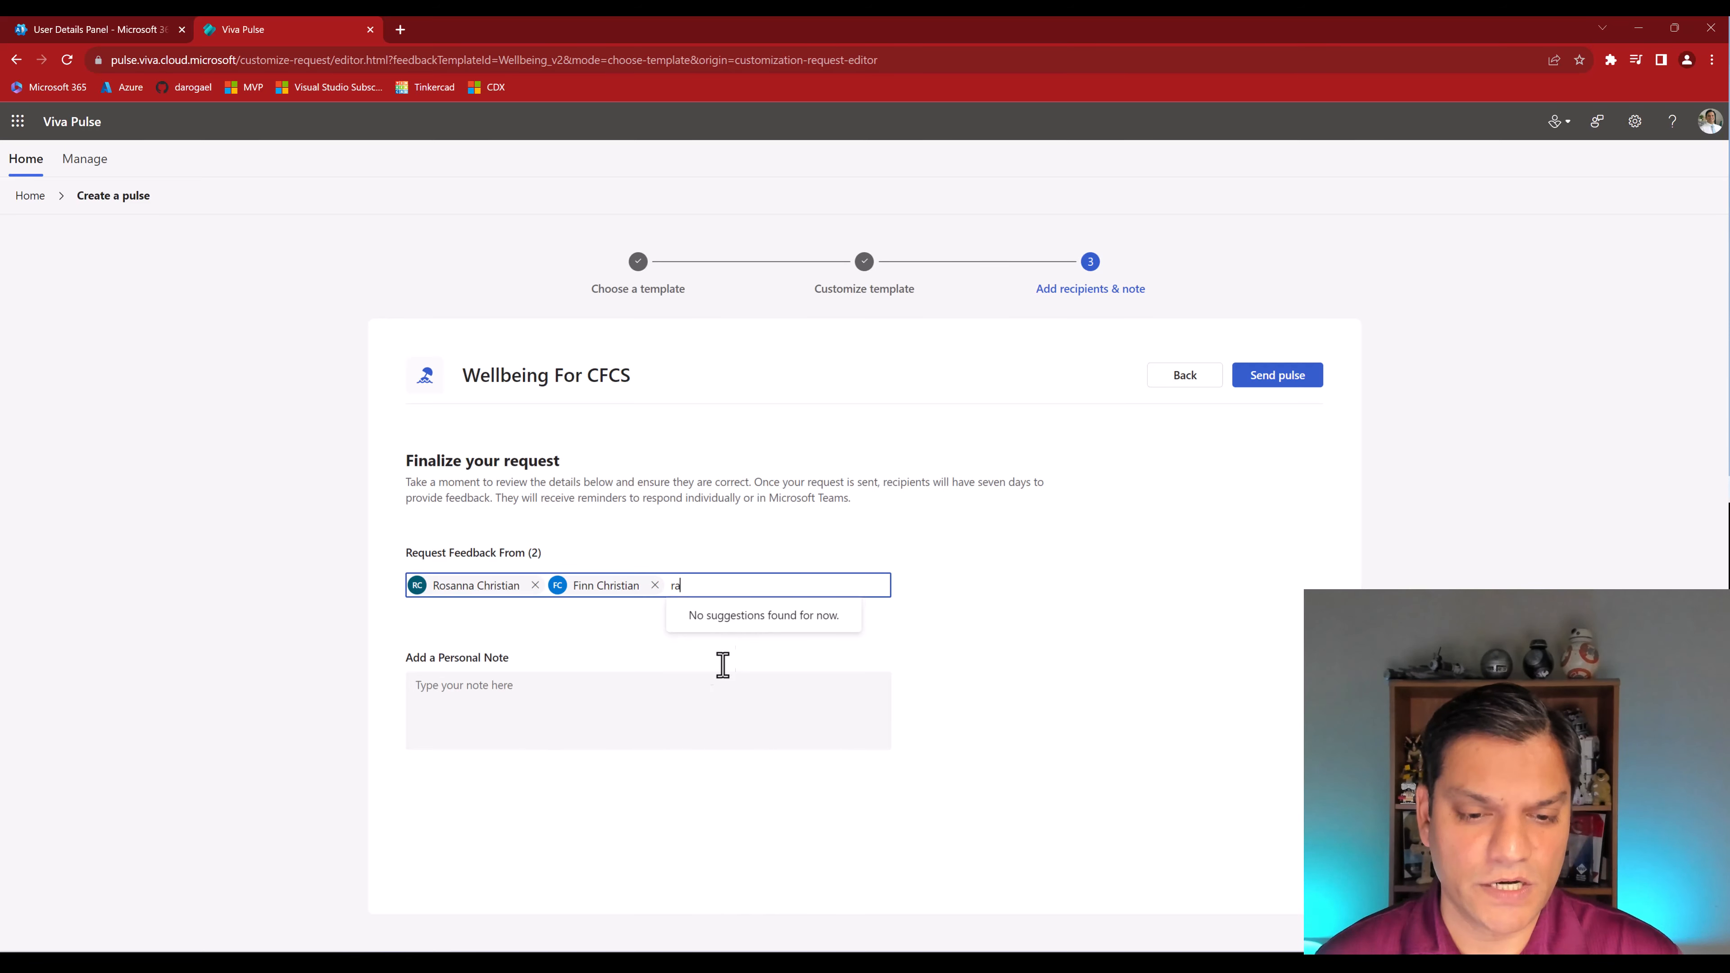
click(676, 715)
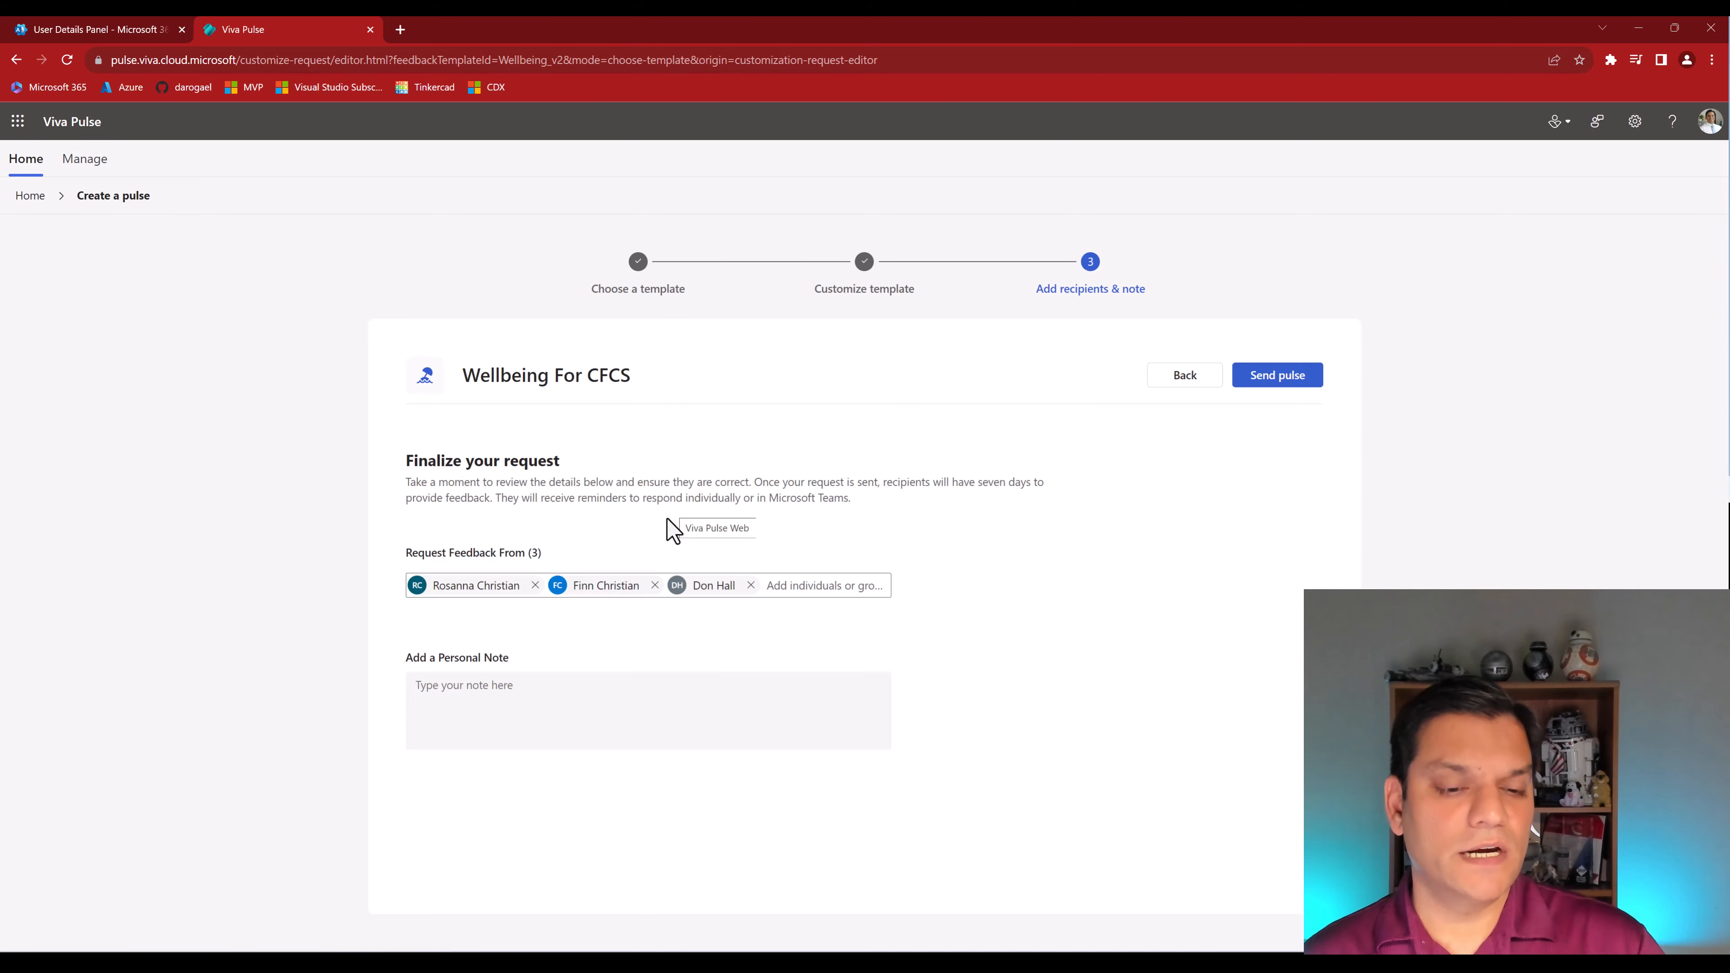
click(613, 694)
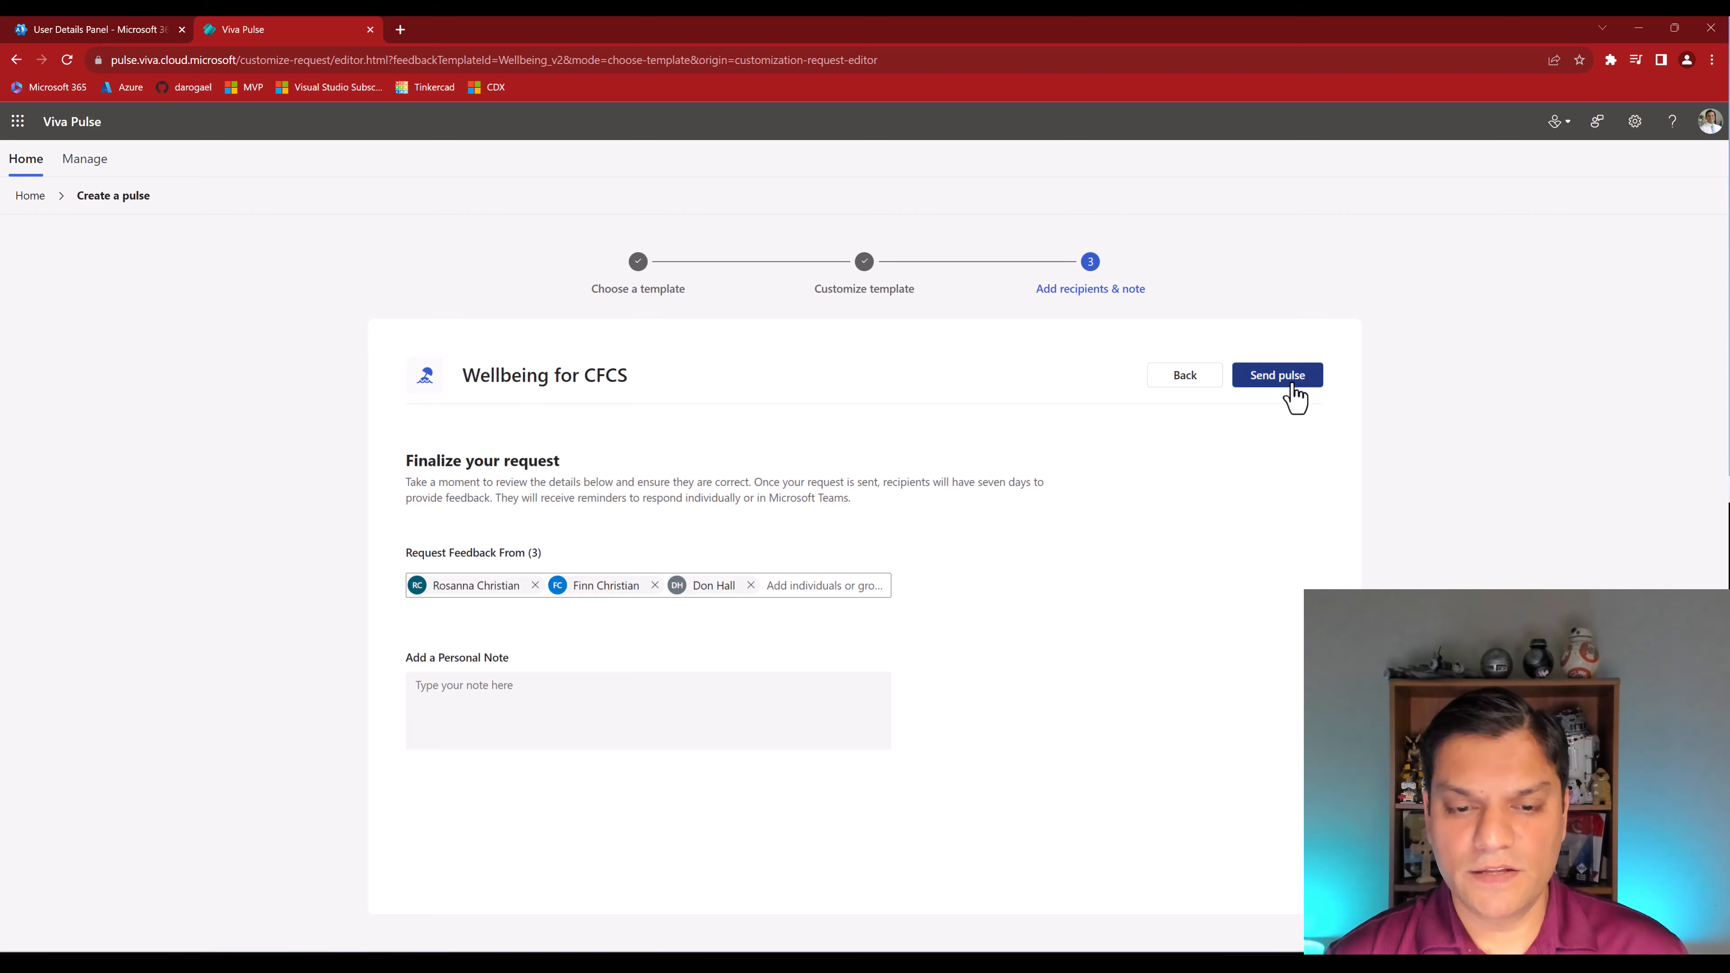
Step: Send the Wellbeing pulse live for 7 days and open its report page's Pulse Actions menu
click(1282, 380)
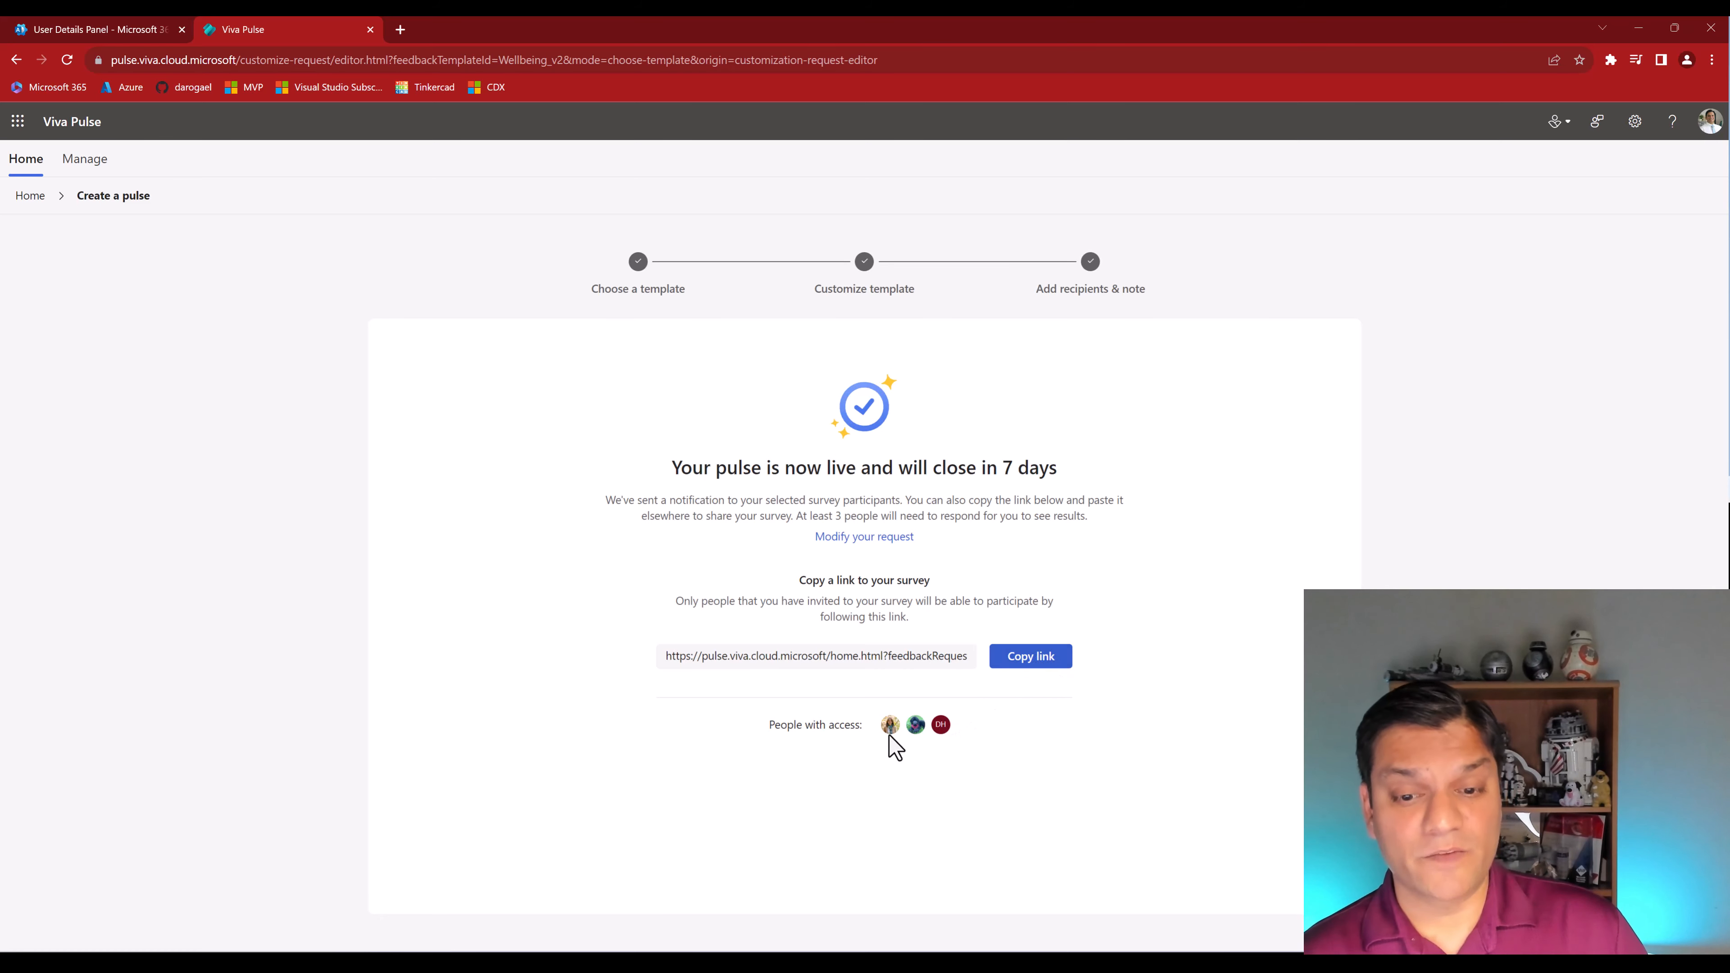
click(881, 539)
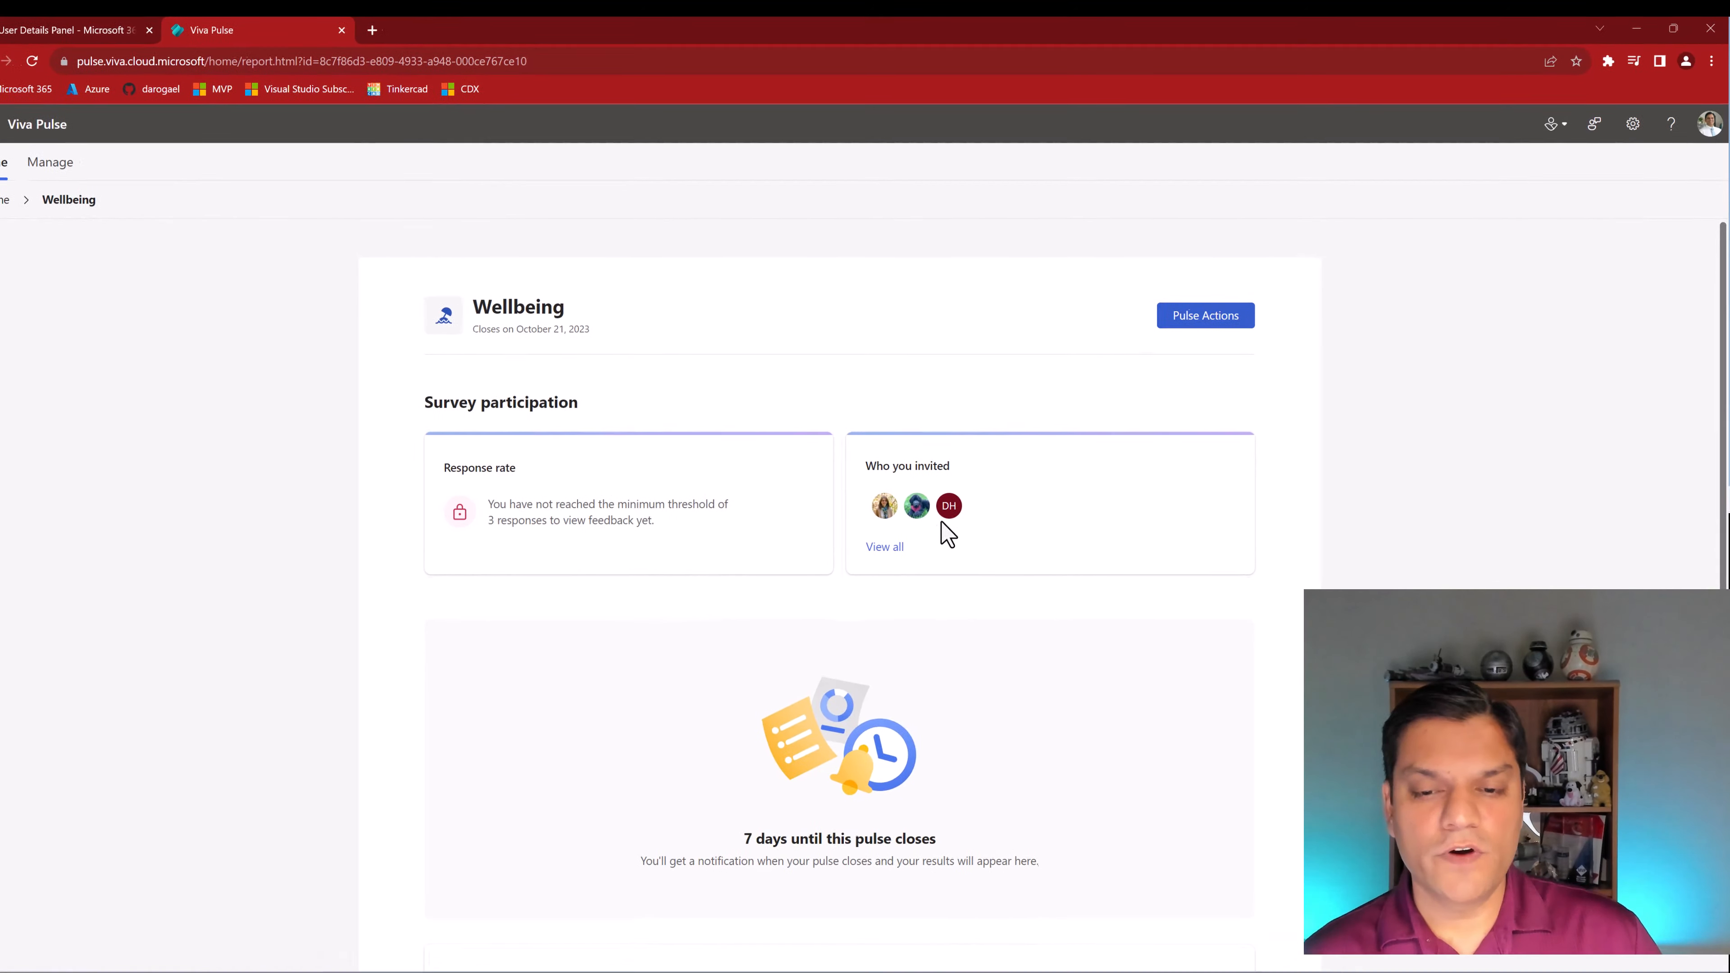
click(1224, 323)
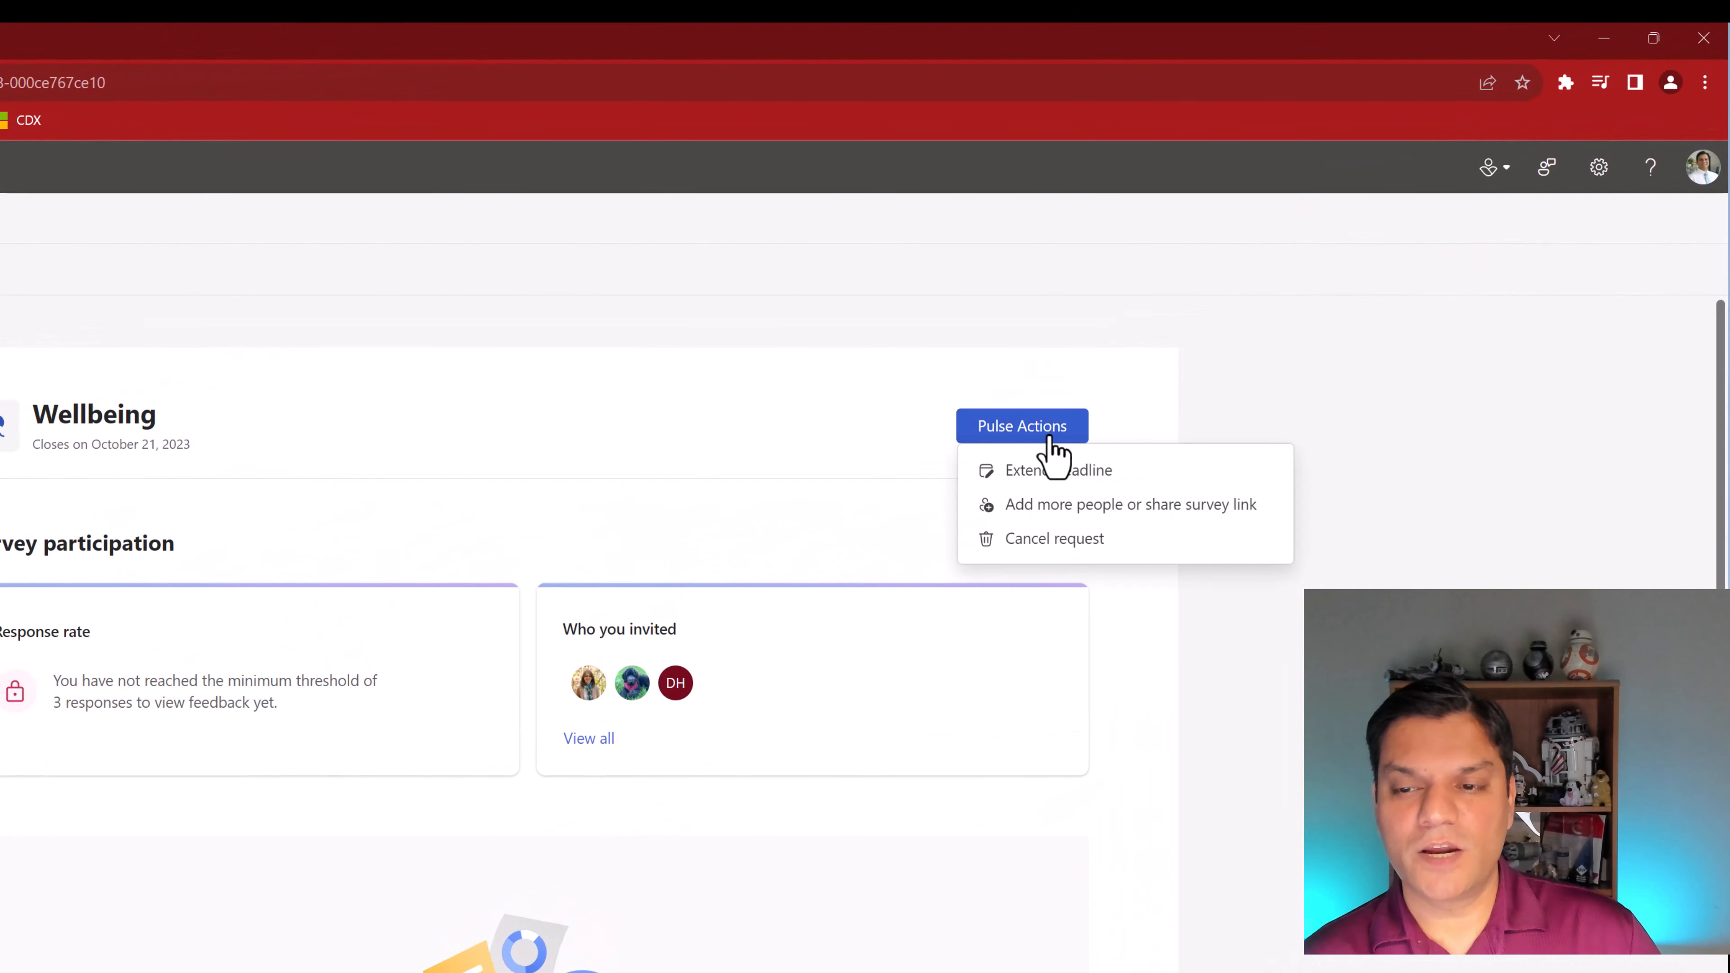
Step: Extend the Wellbeing for CFCS pulse deadline from October 21 to October 24
click(1043, 481)
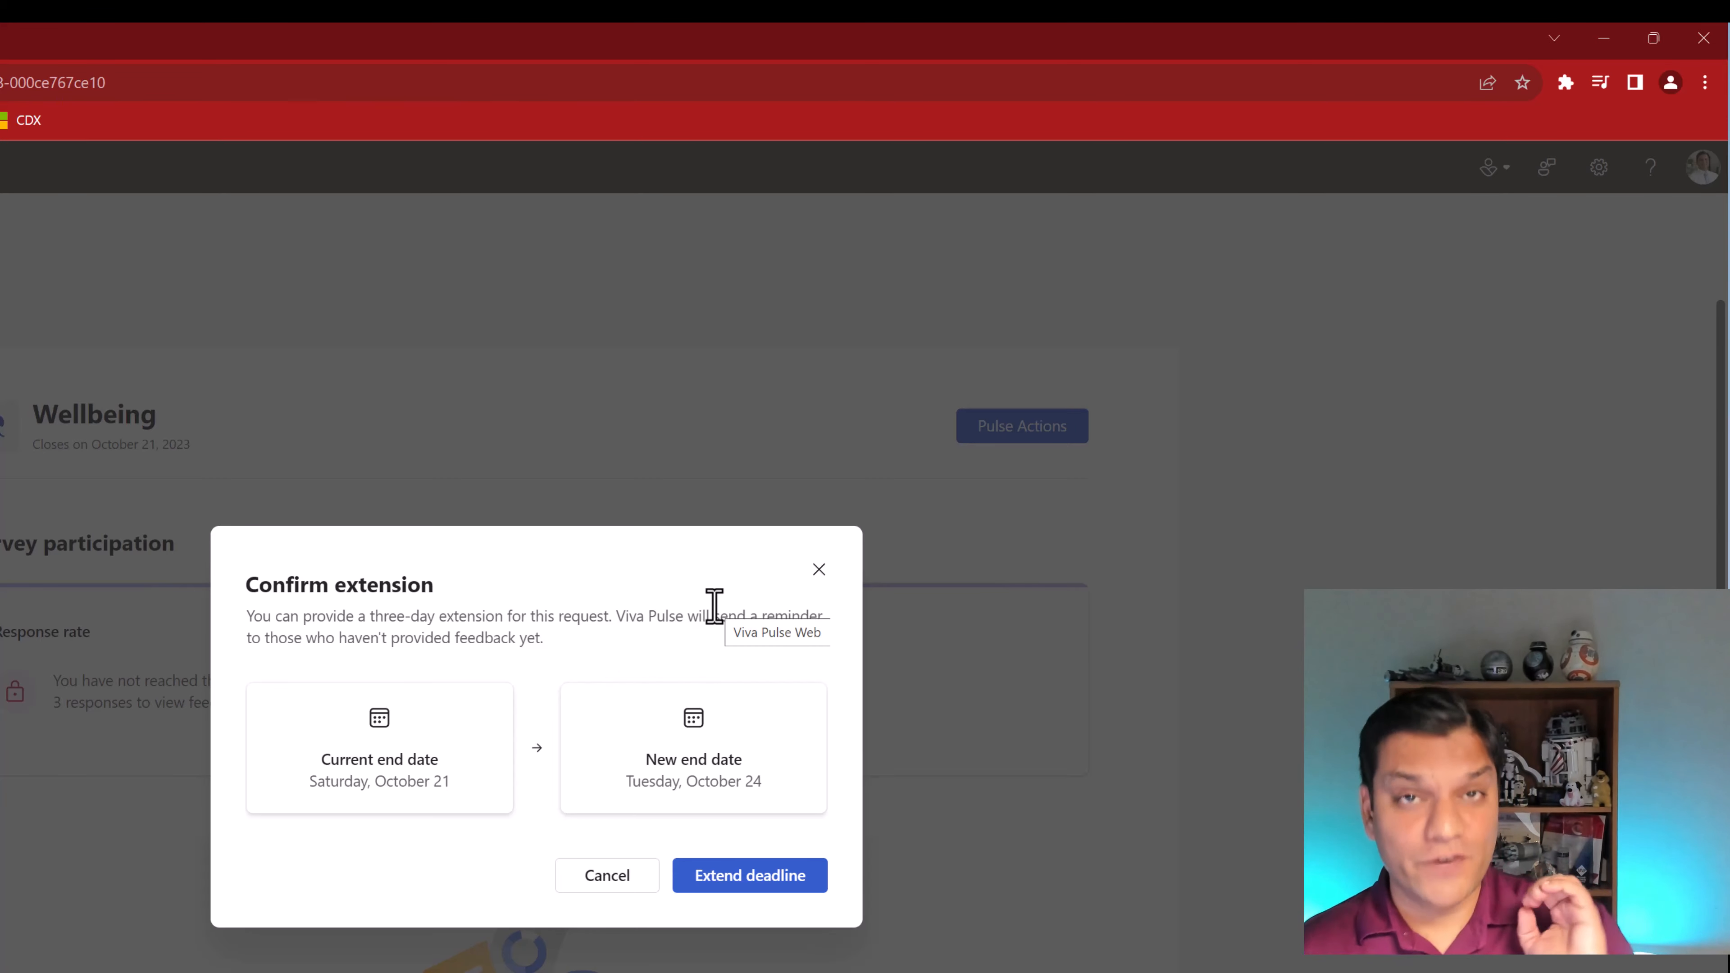
click(818, 570)
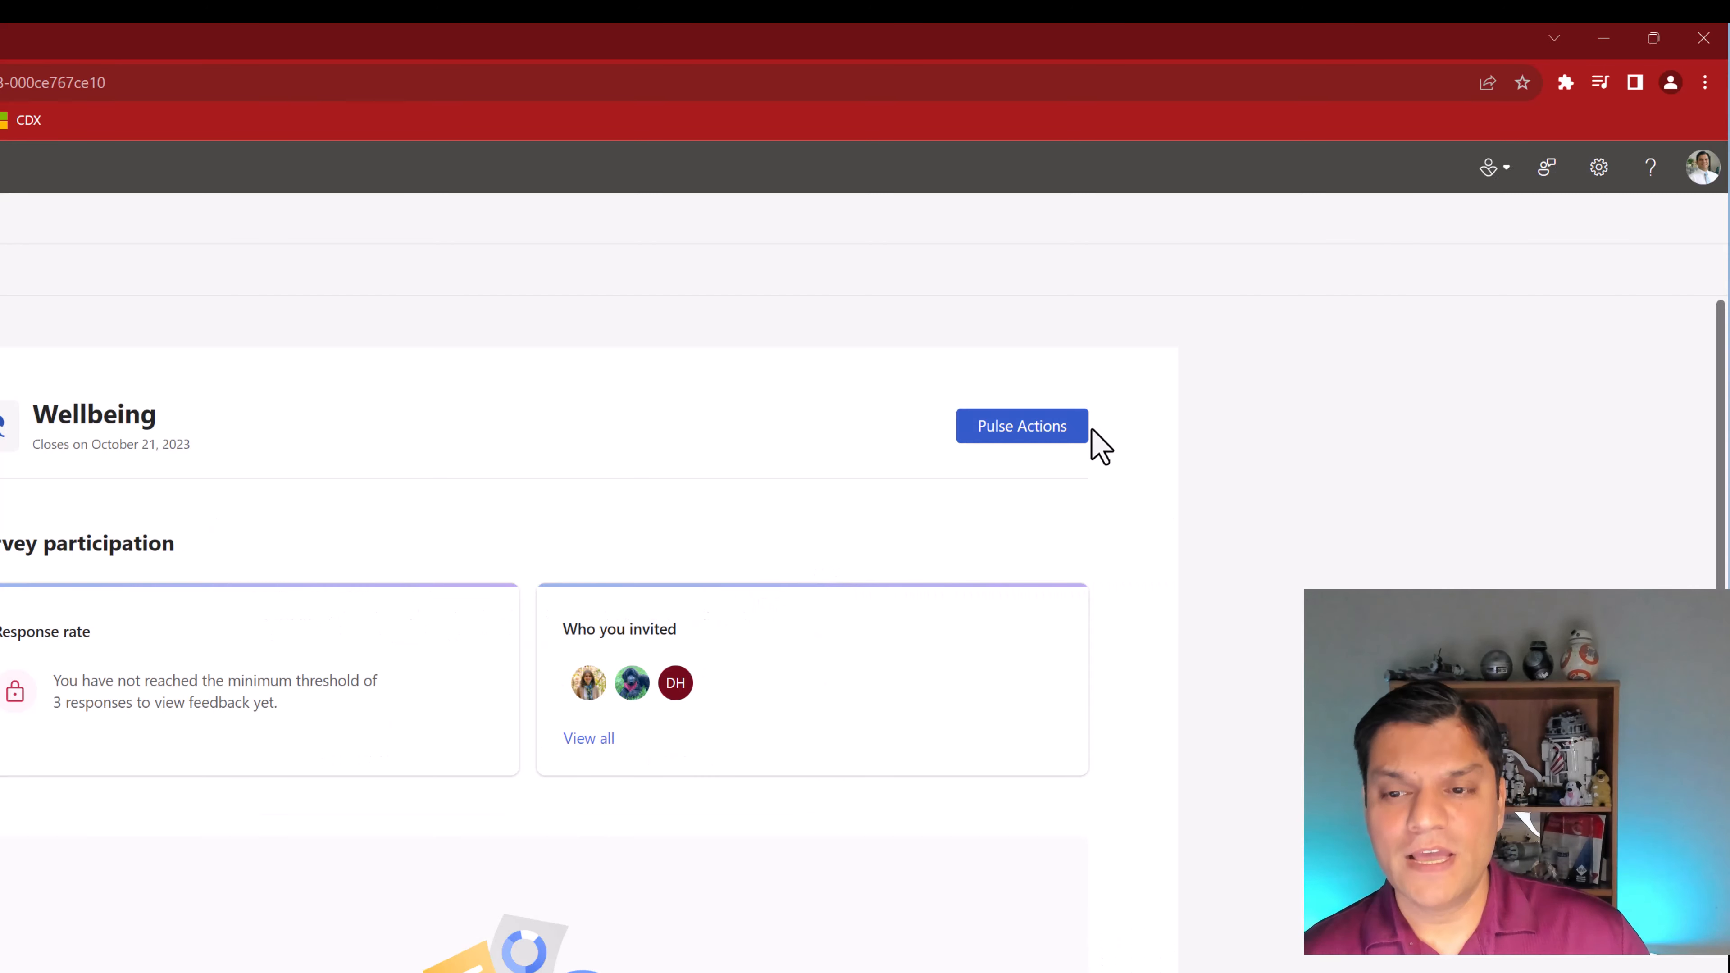
click(1079, 443)
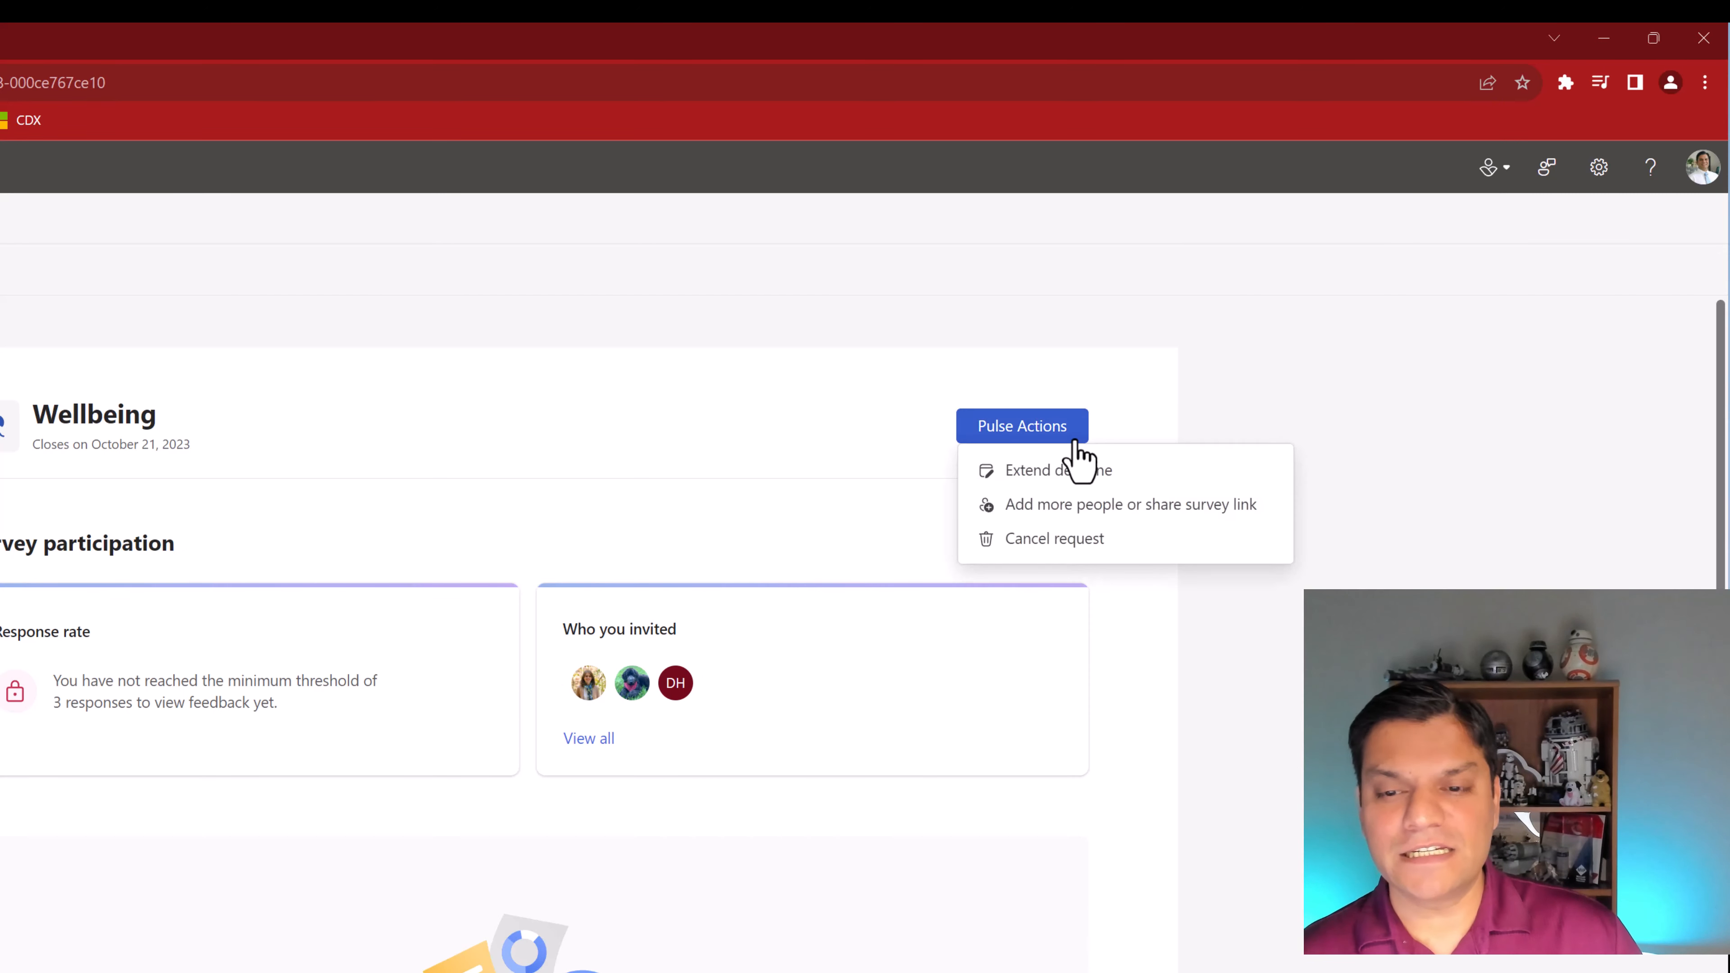
click(1069, 477)
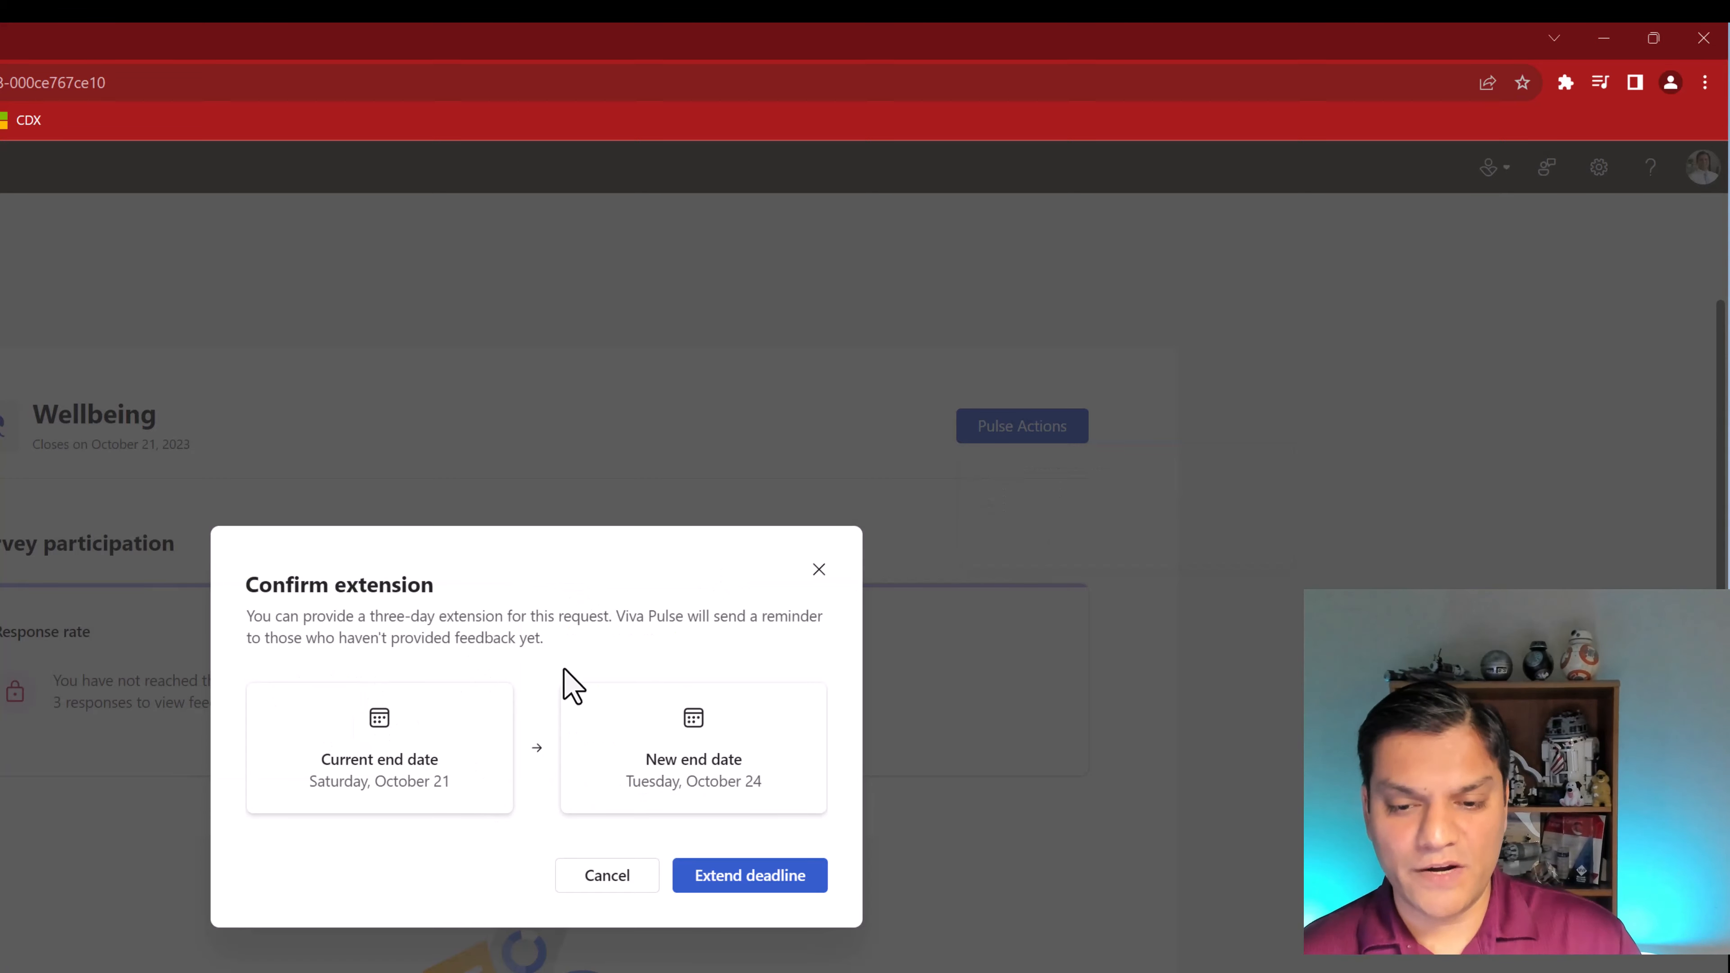
click(691, 885)
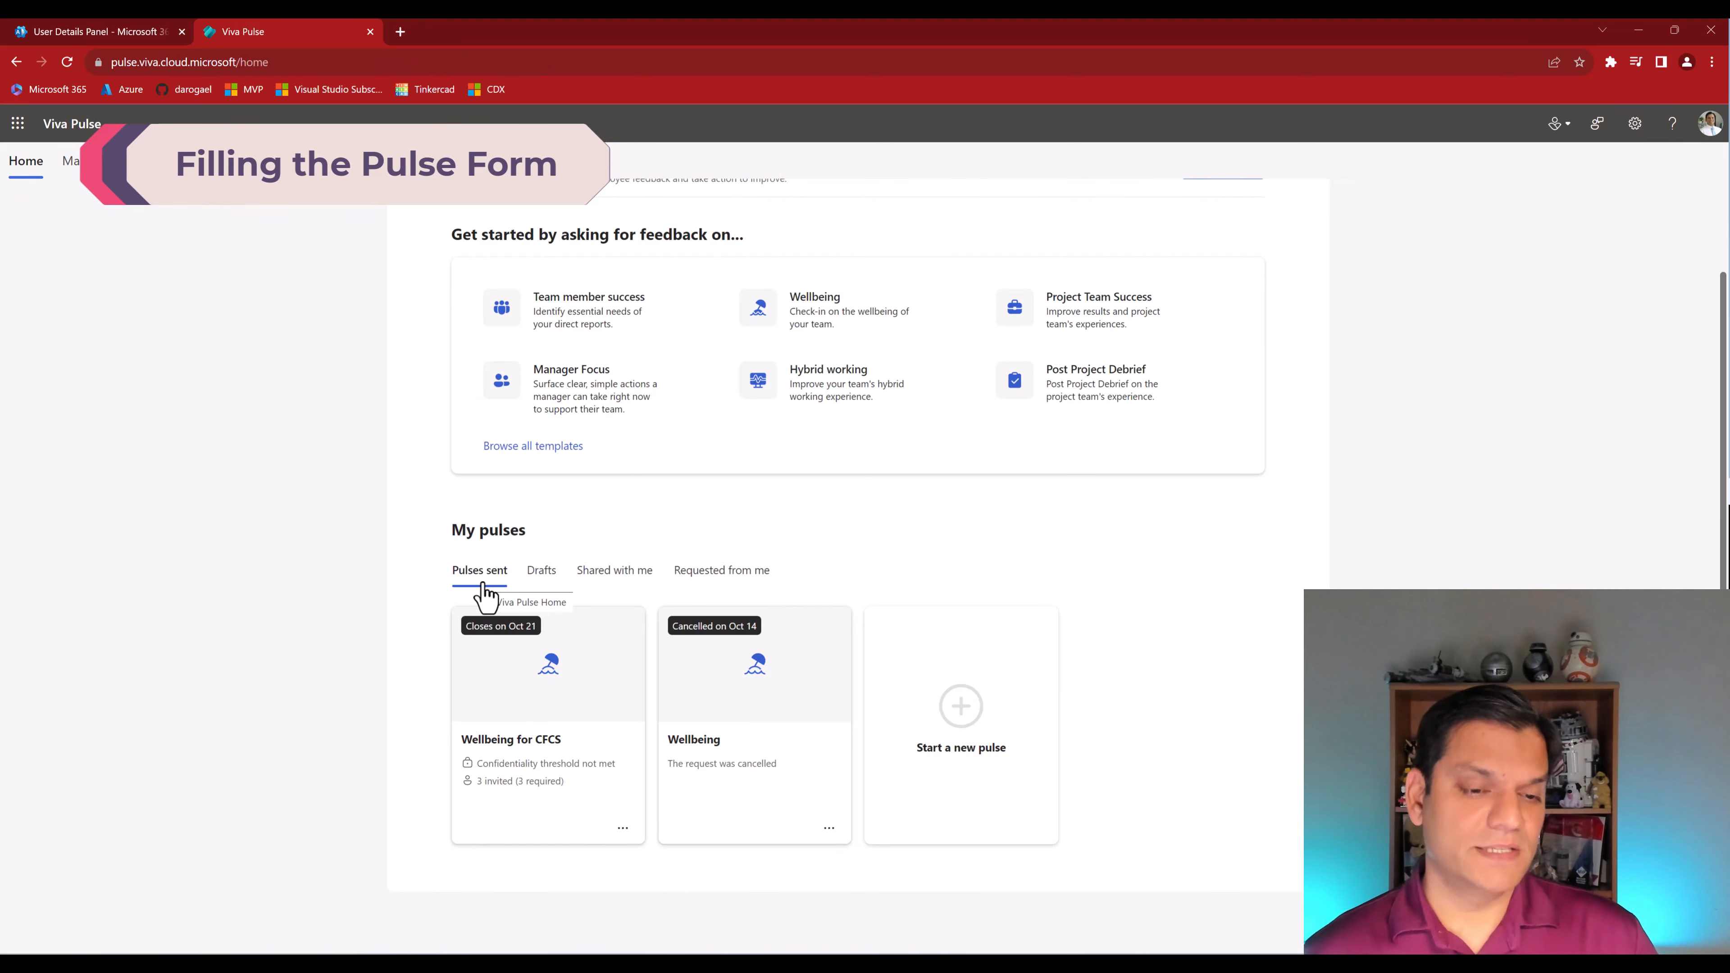
click(542, 589)
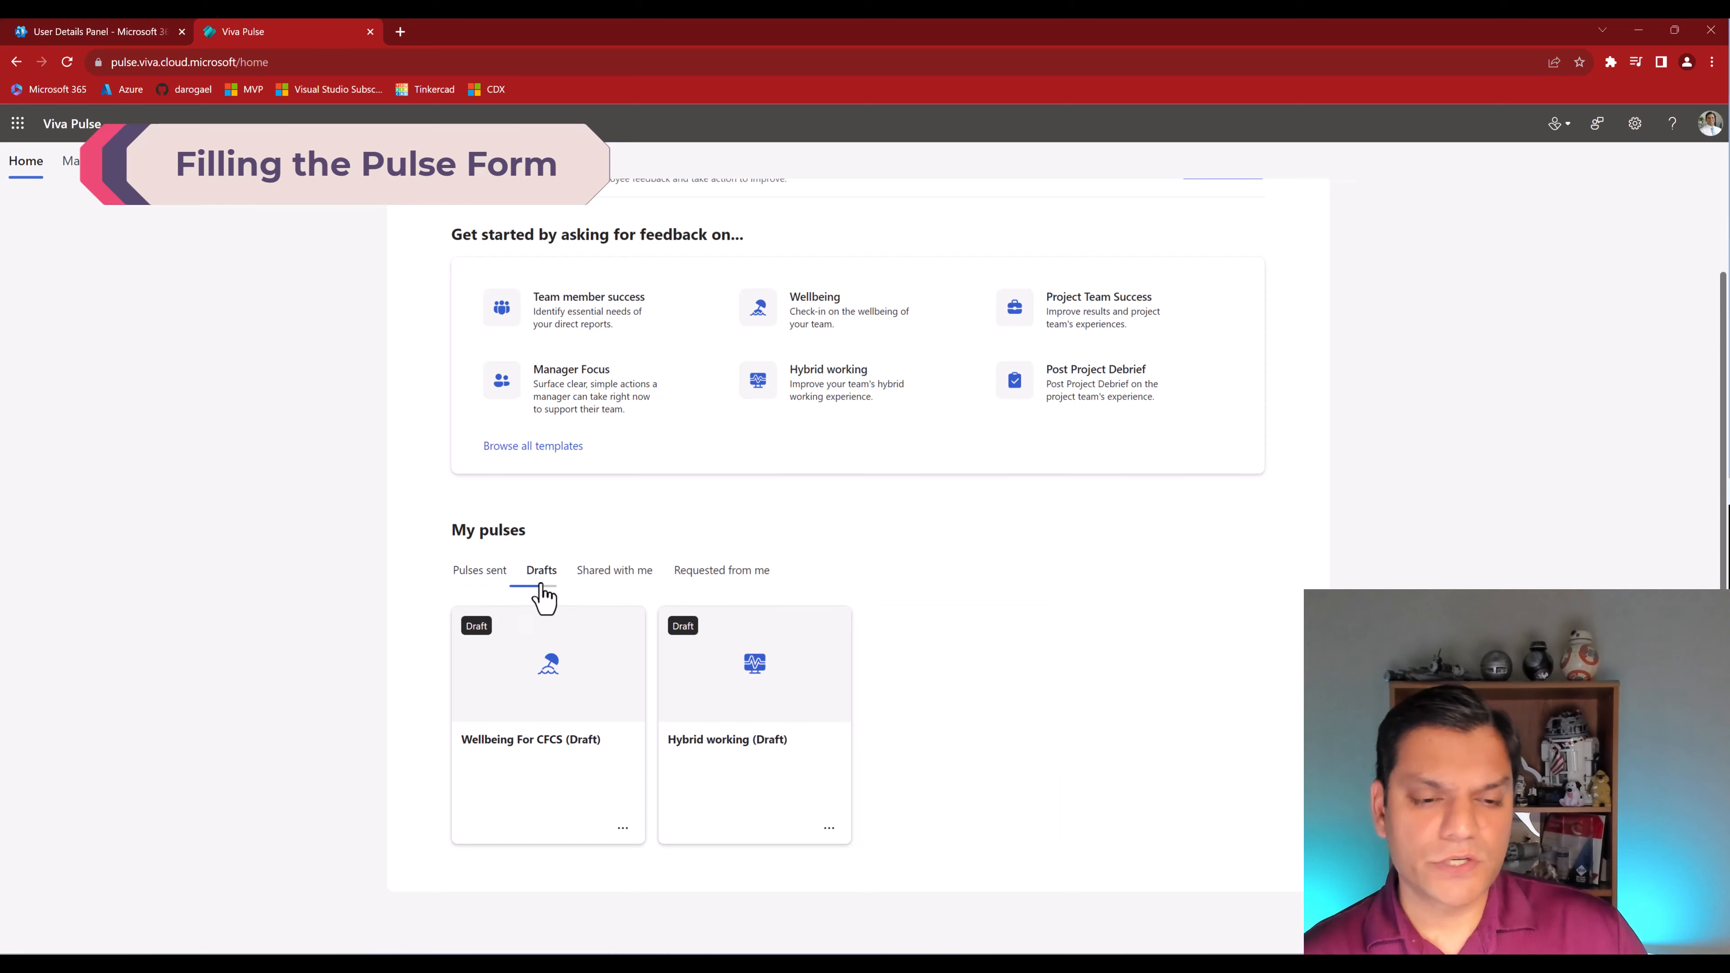
click(592, 584)
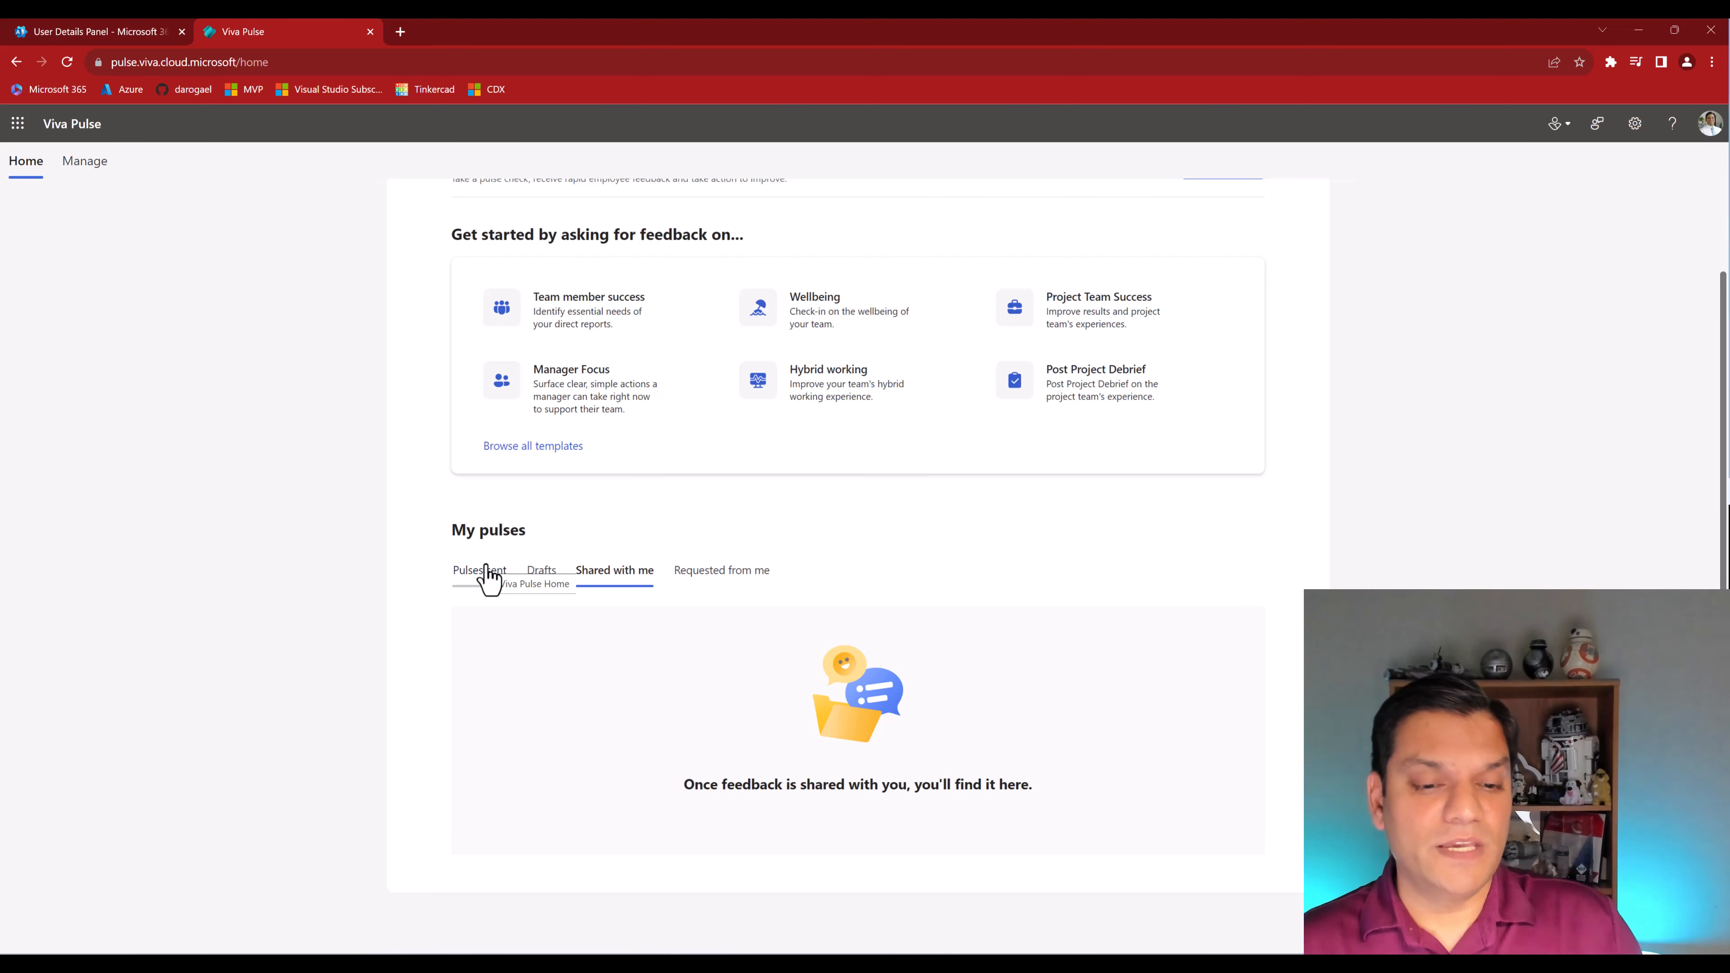
click(752, 584)
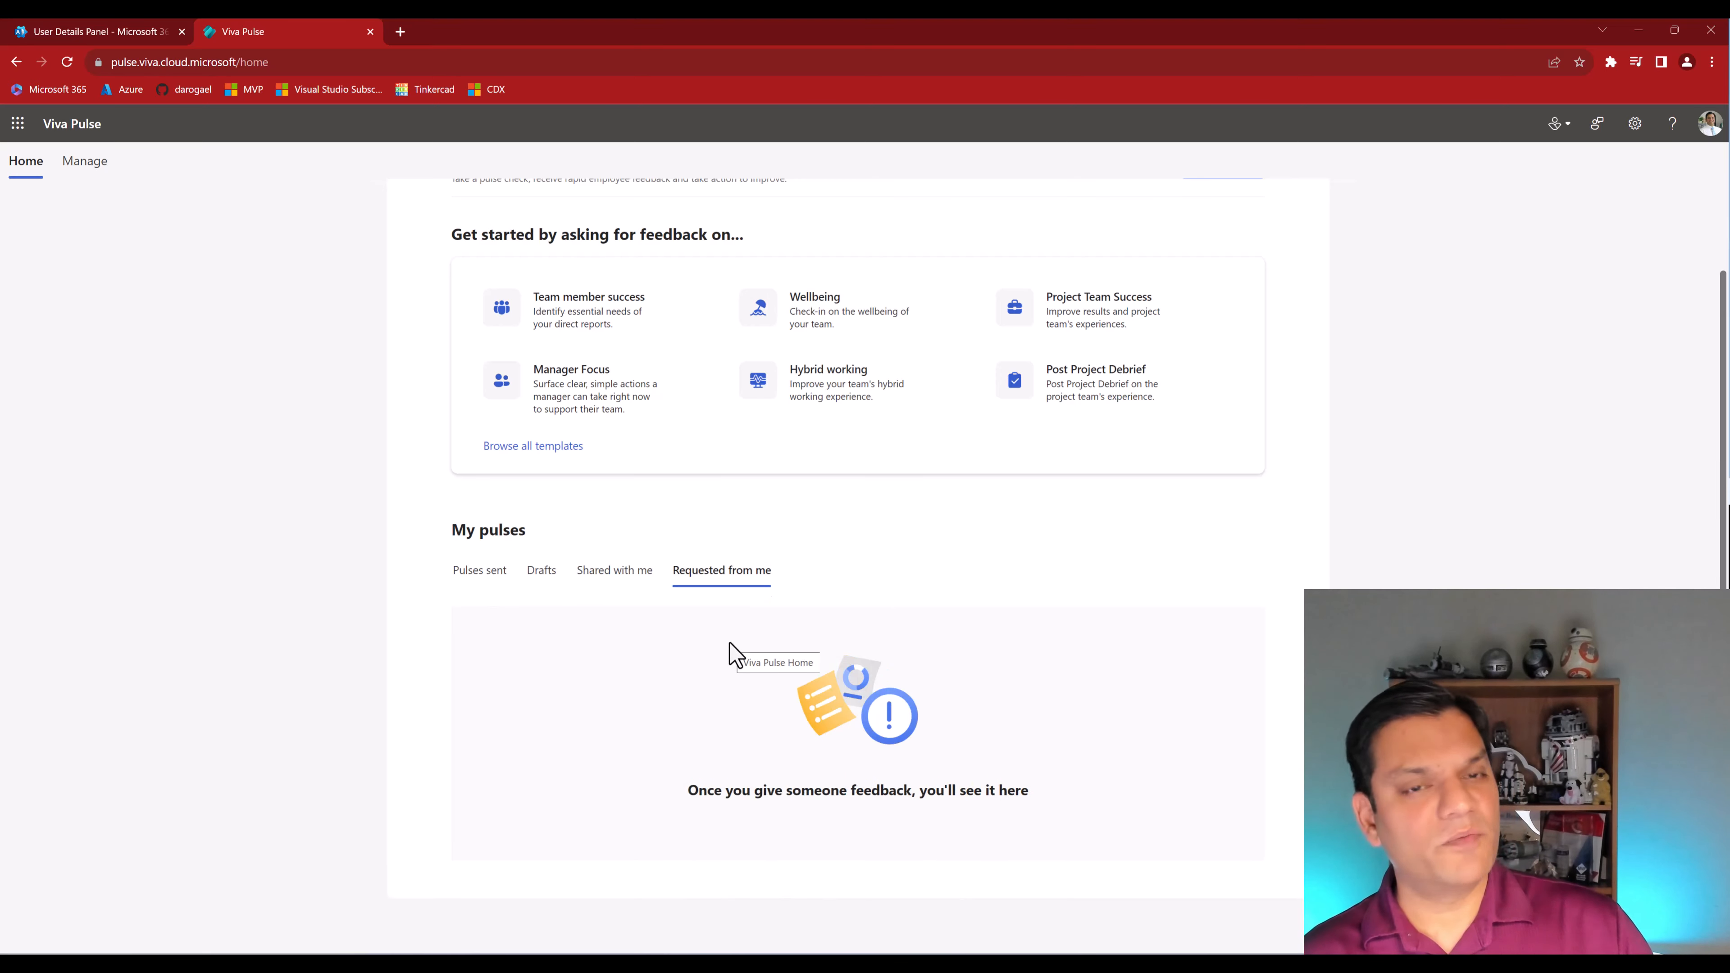
click(479, 571)
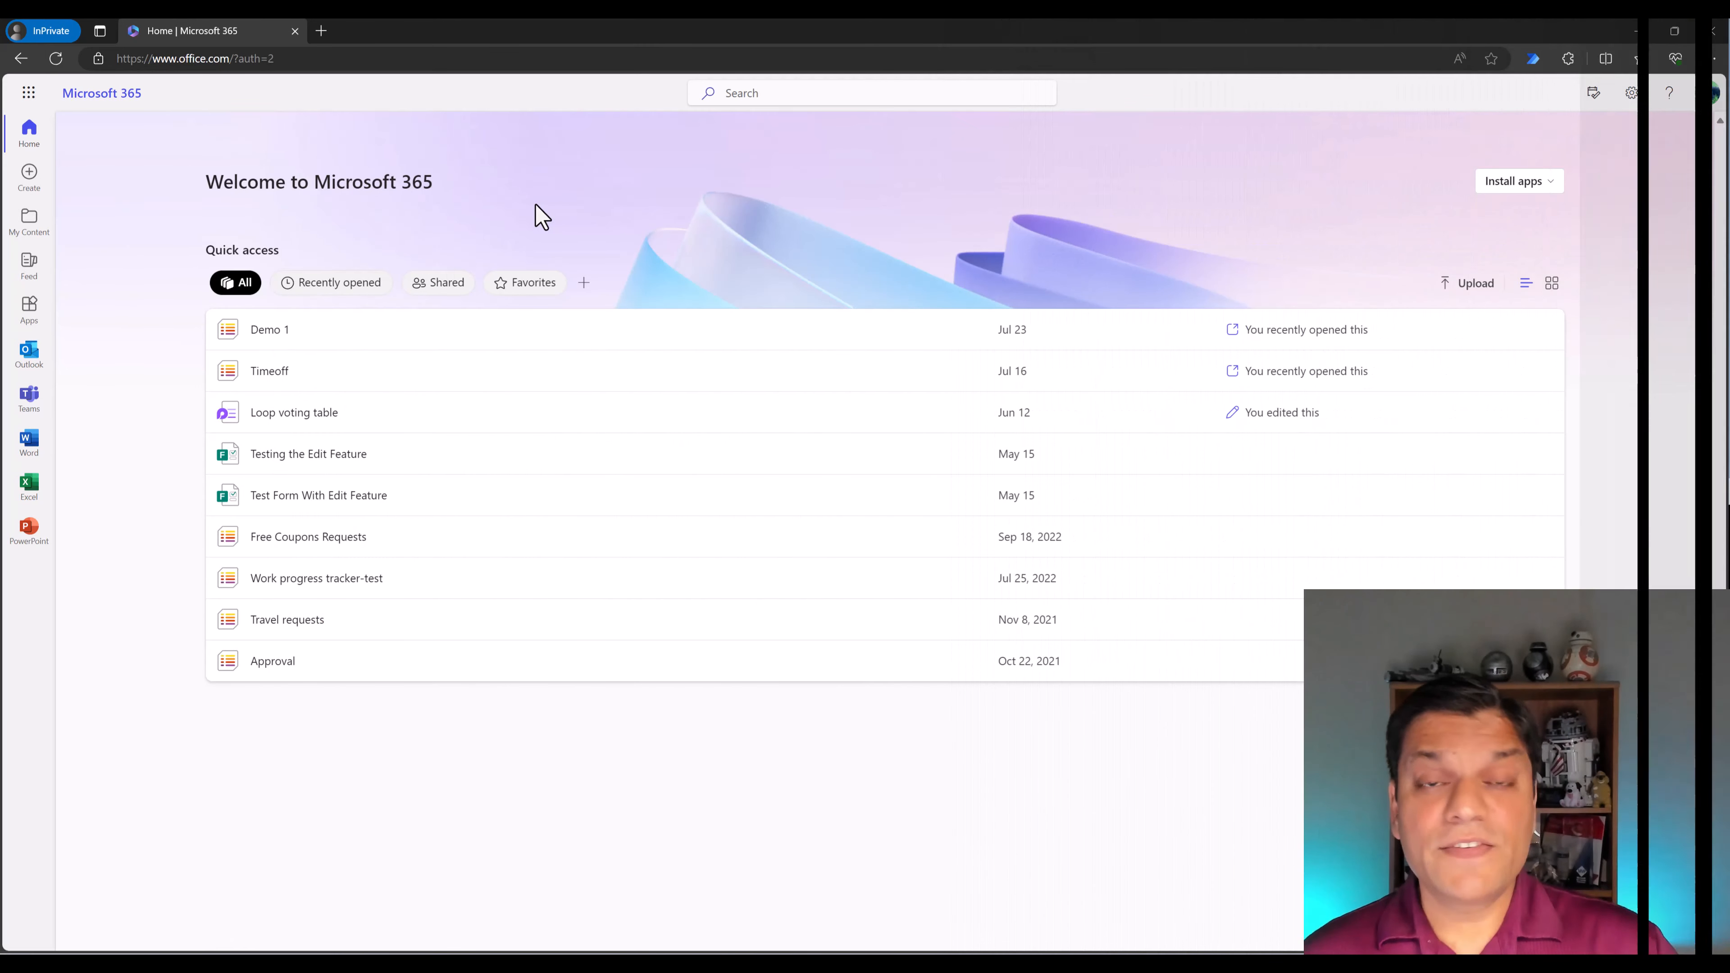
Step: Confirm the signed-in account, then go to the recipient's Outlook mailbox
click(1706, 93)
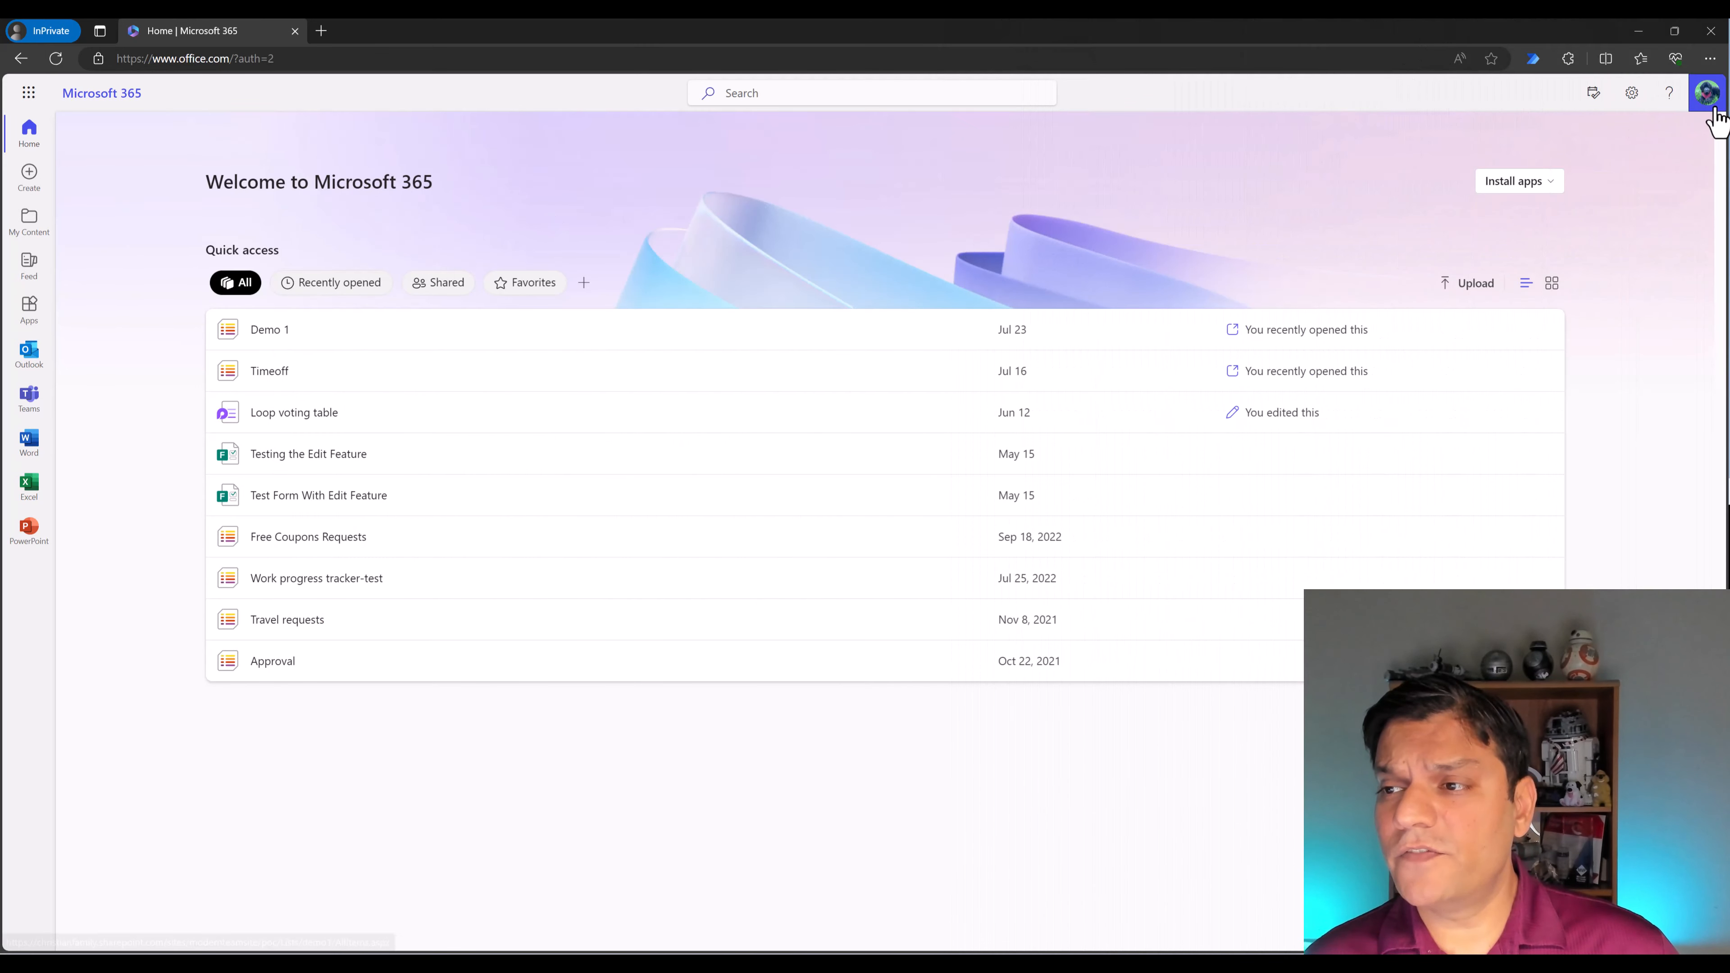
click(1711, 108)
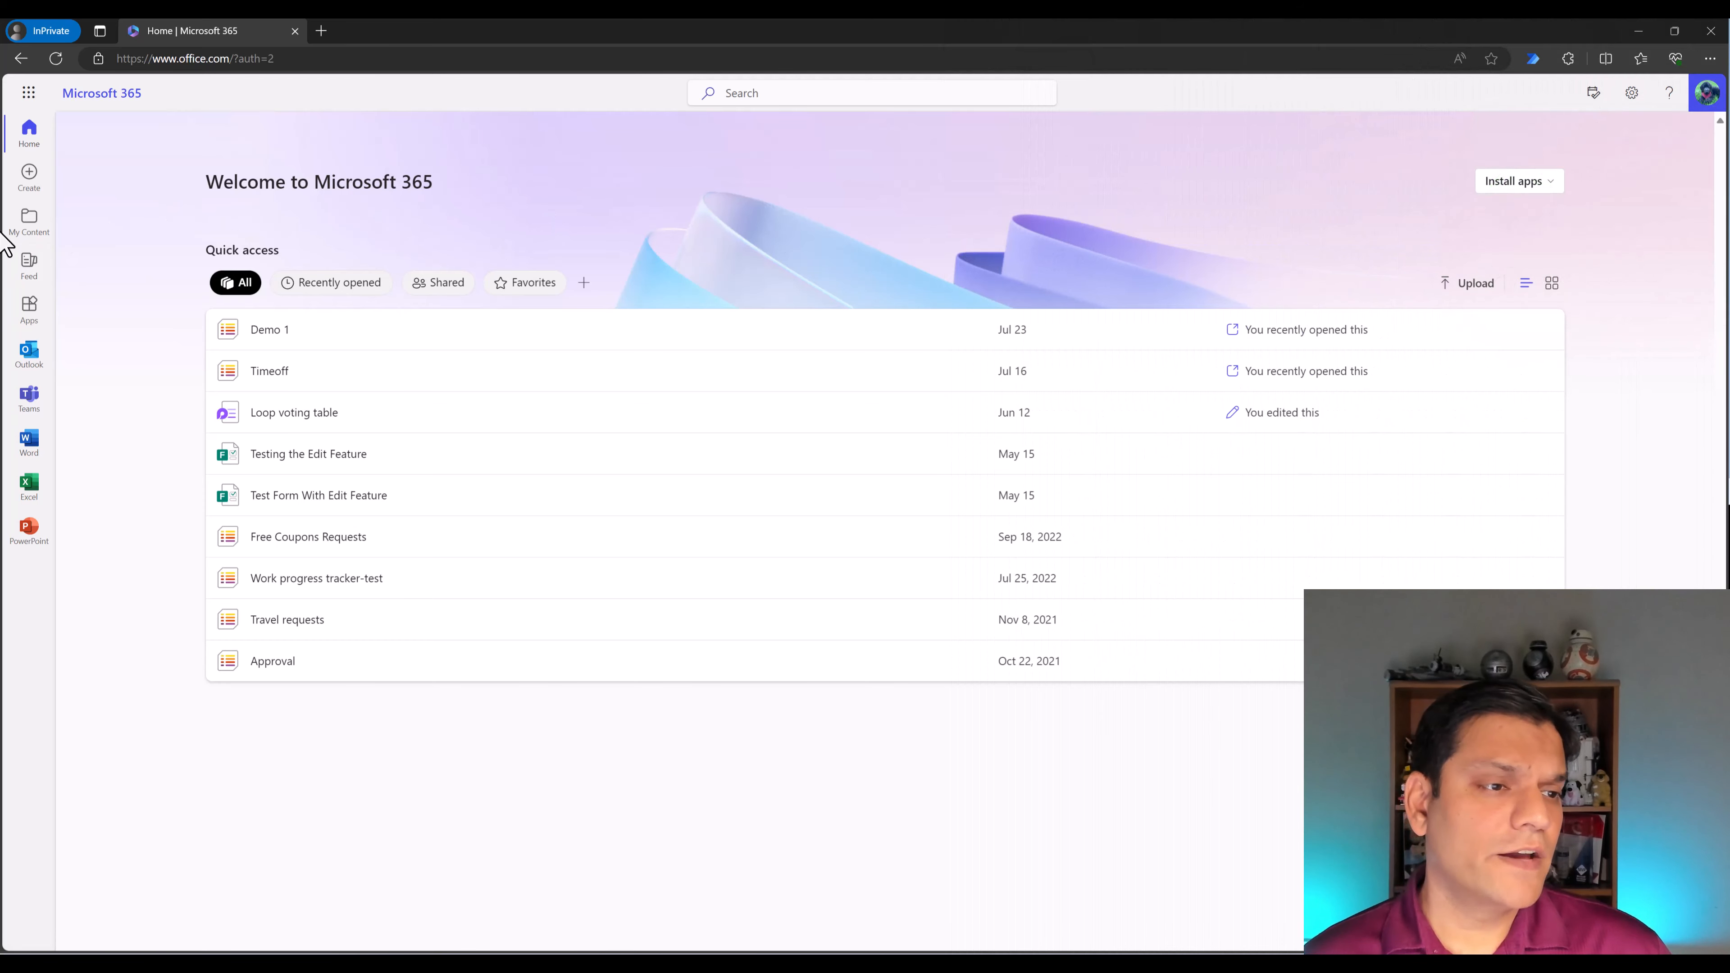
click(31, 356)
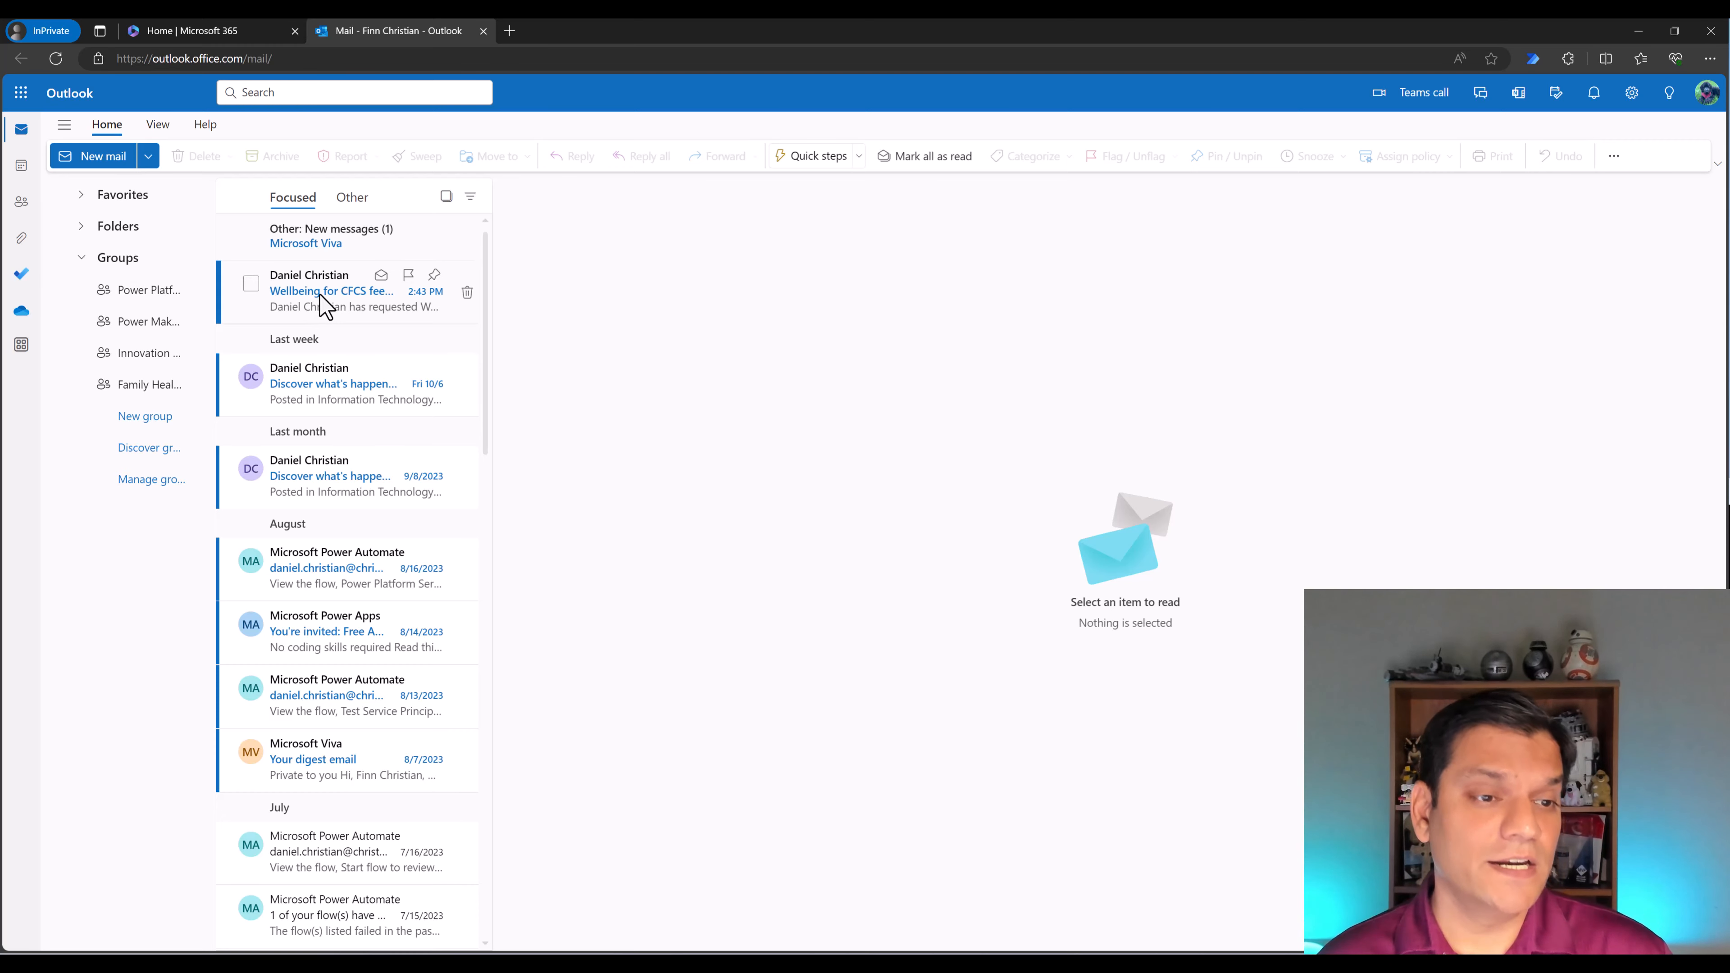
Step: Open the Wellbeing for CFCS feedback email and launch its request in Viva Pulse
click(325, 307)
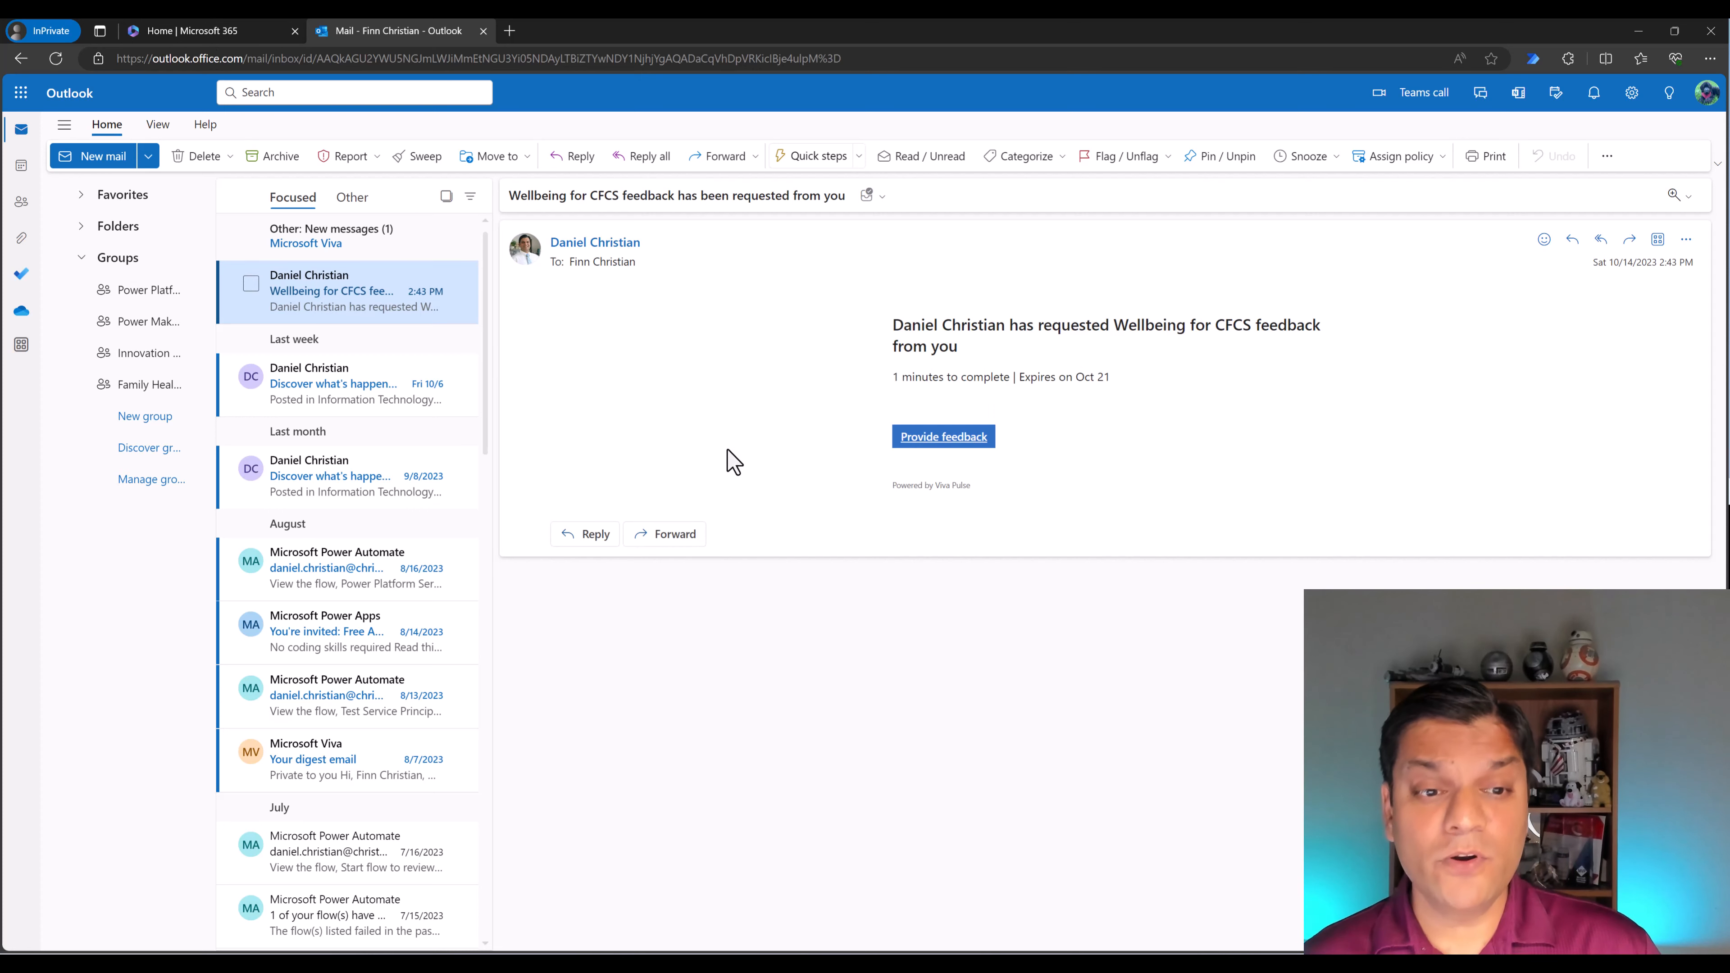
click(955, 443)
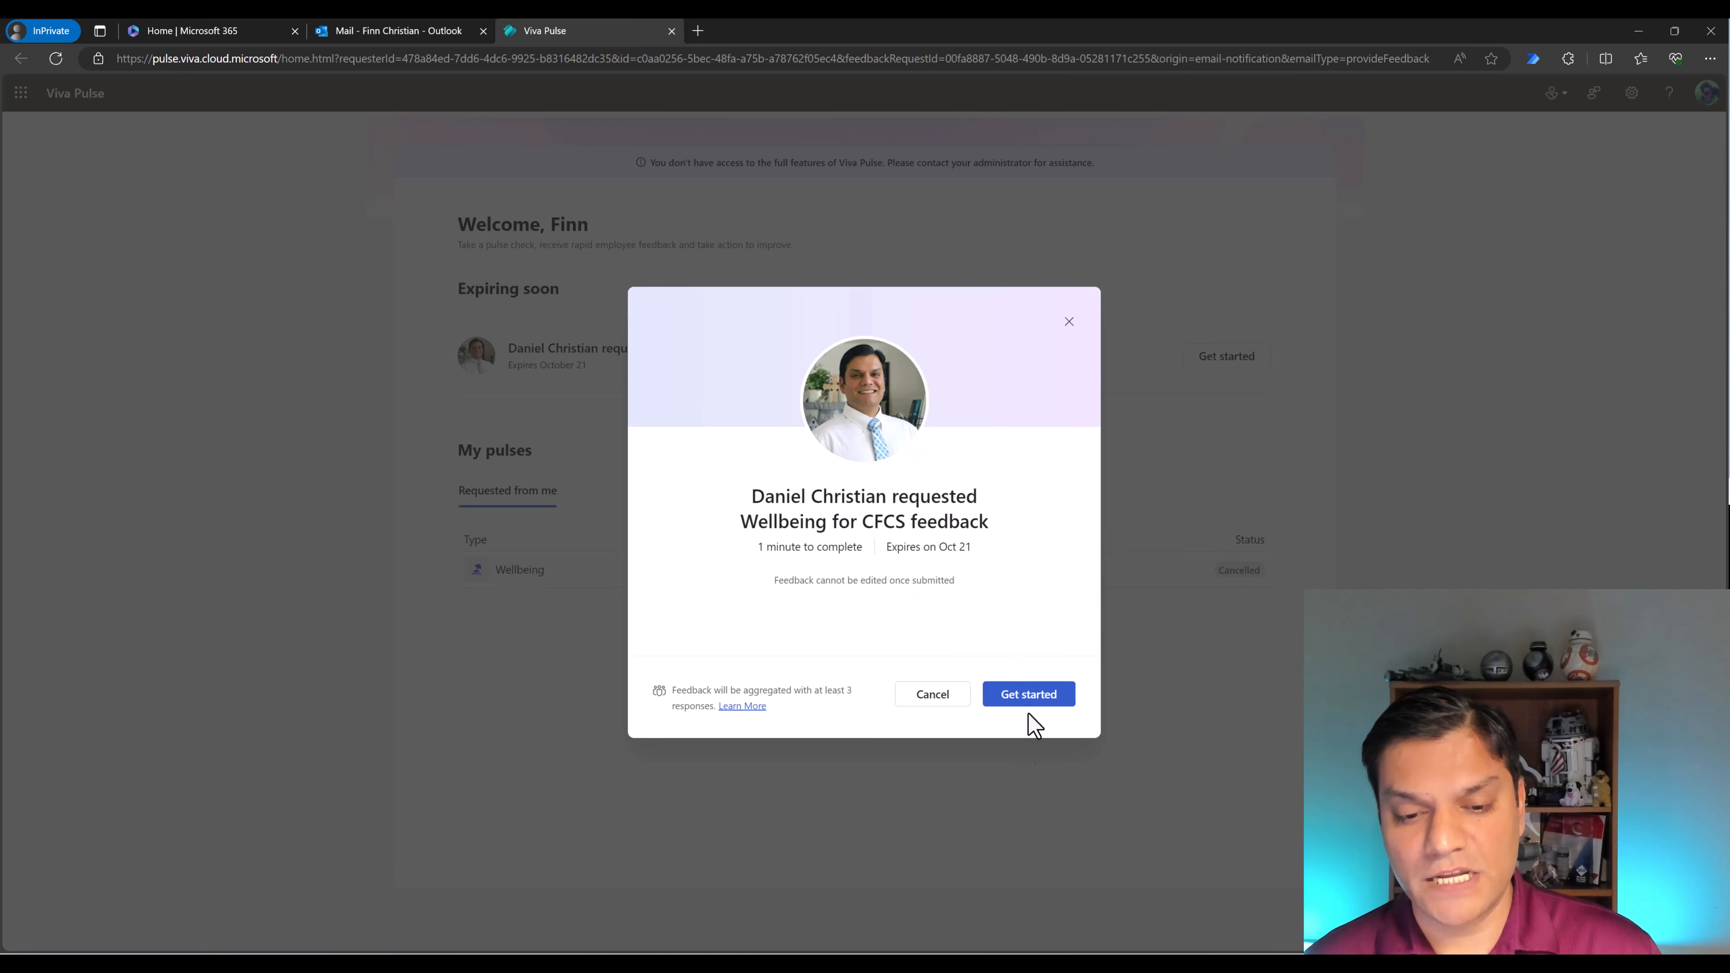
Step: Start the pulse, rate coping with work stress 3, and suggest more flexibility in where and when I work
click(1029, 695)
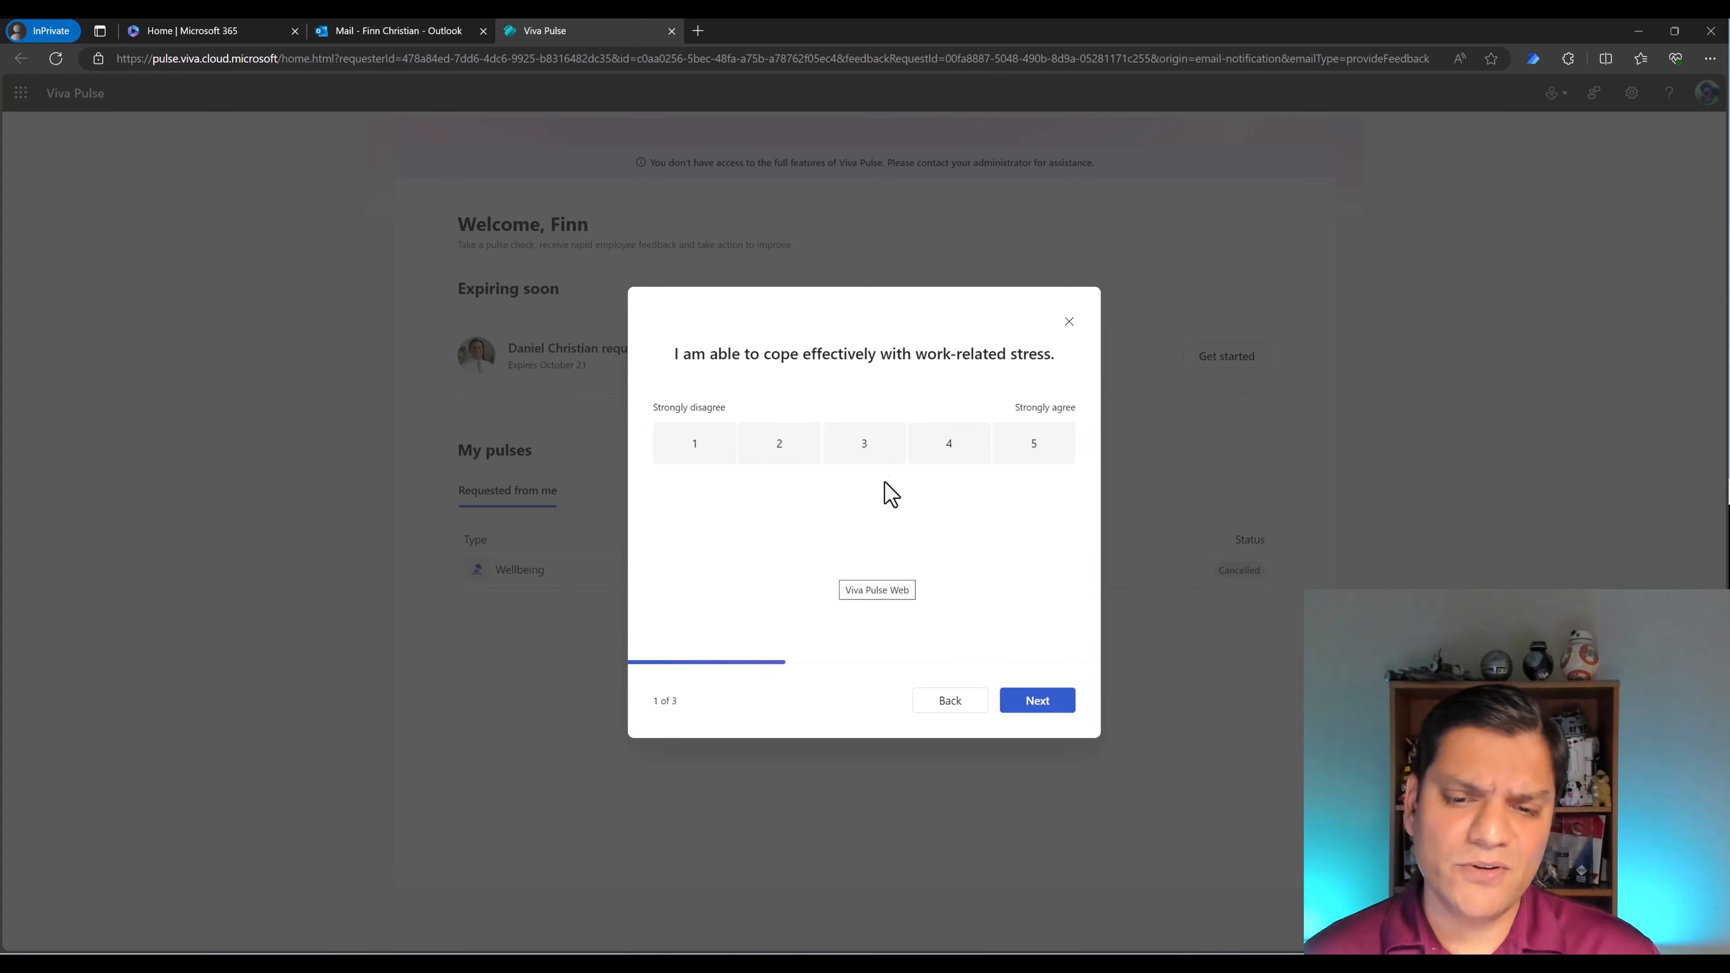
click(880, 454)
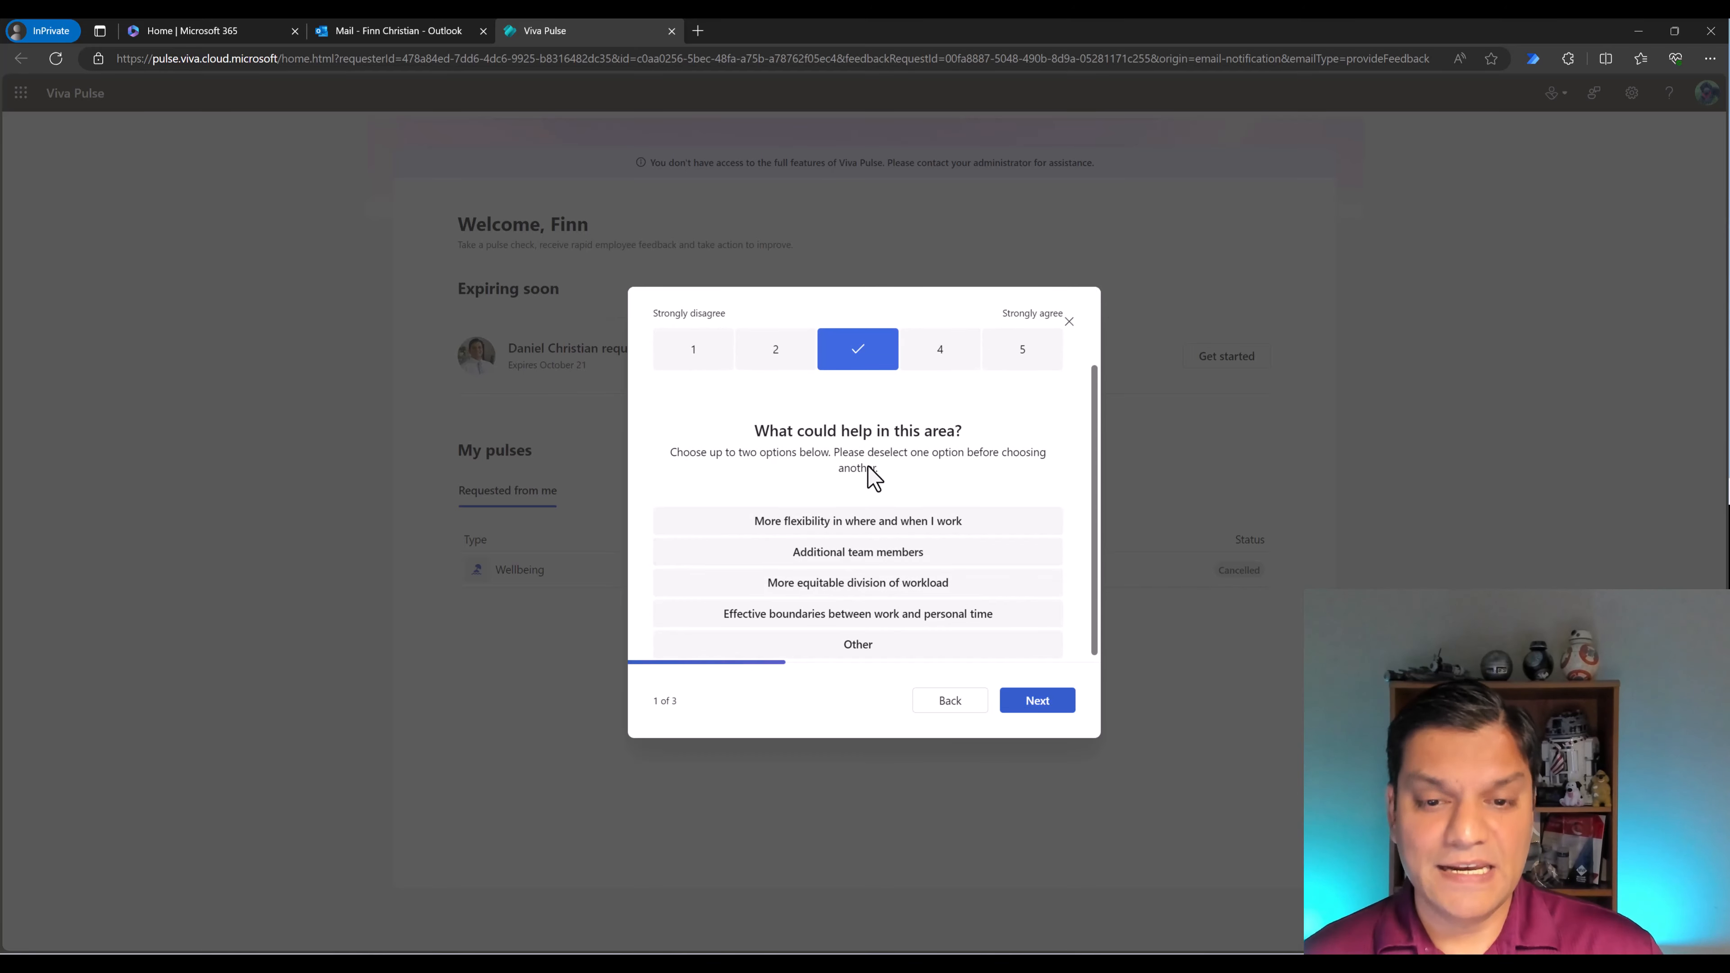
scroll(875, 464, up, 1)
scroll(876, 463, up, 1)
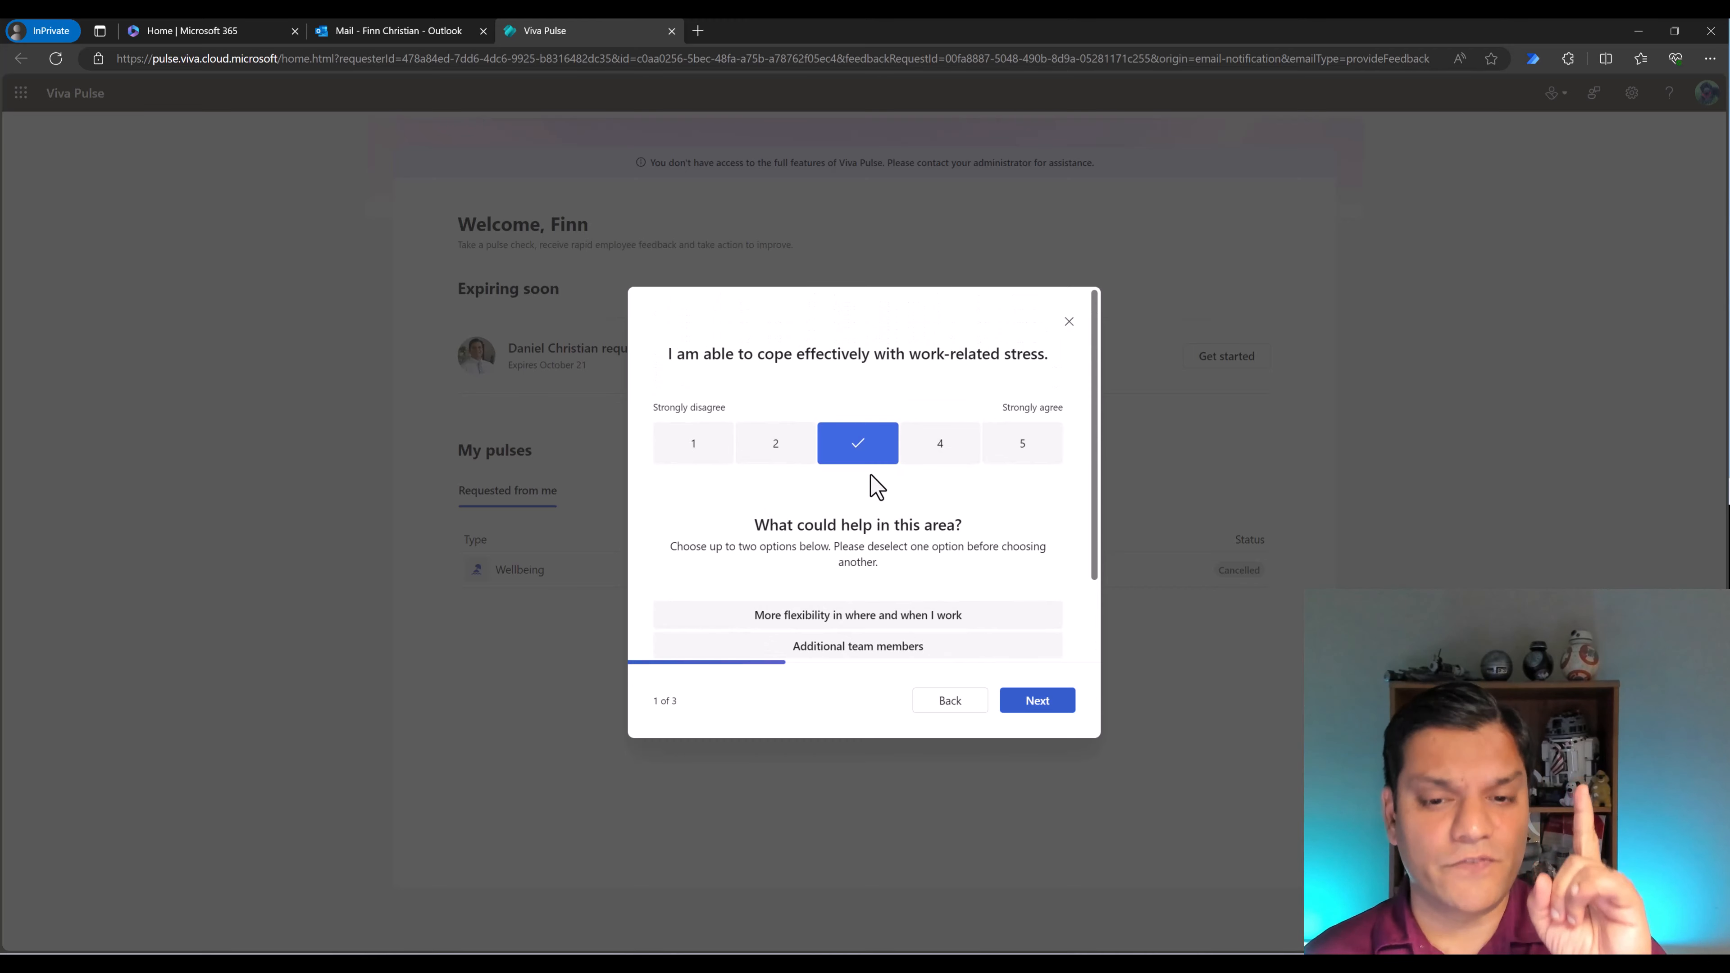
scroll(875, 470, down, 2)
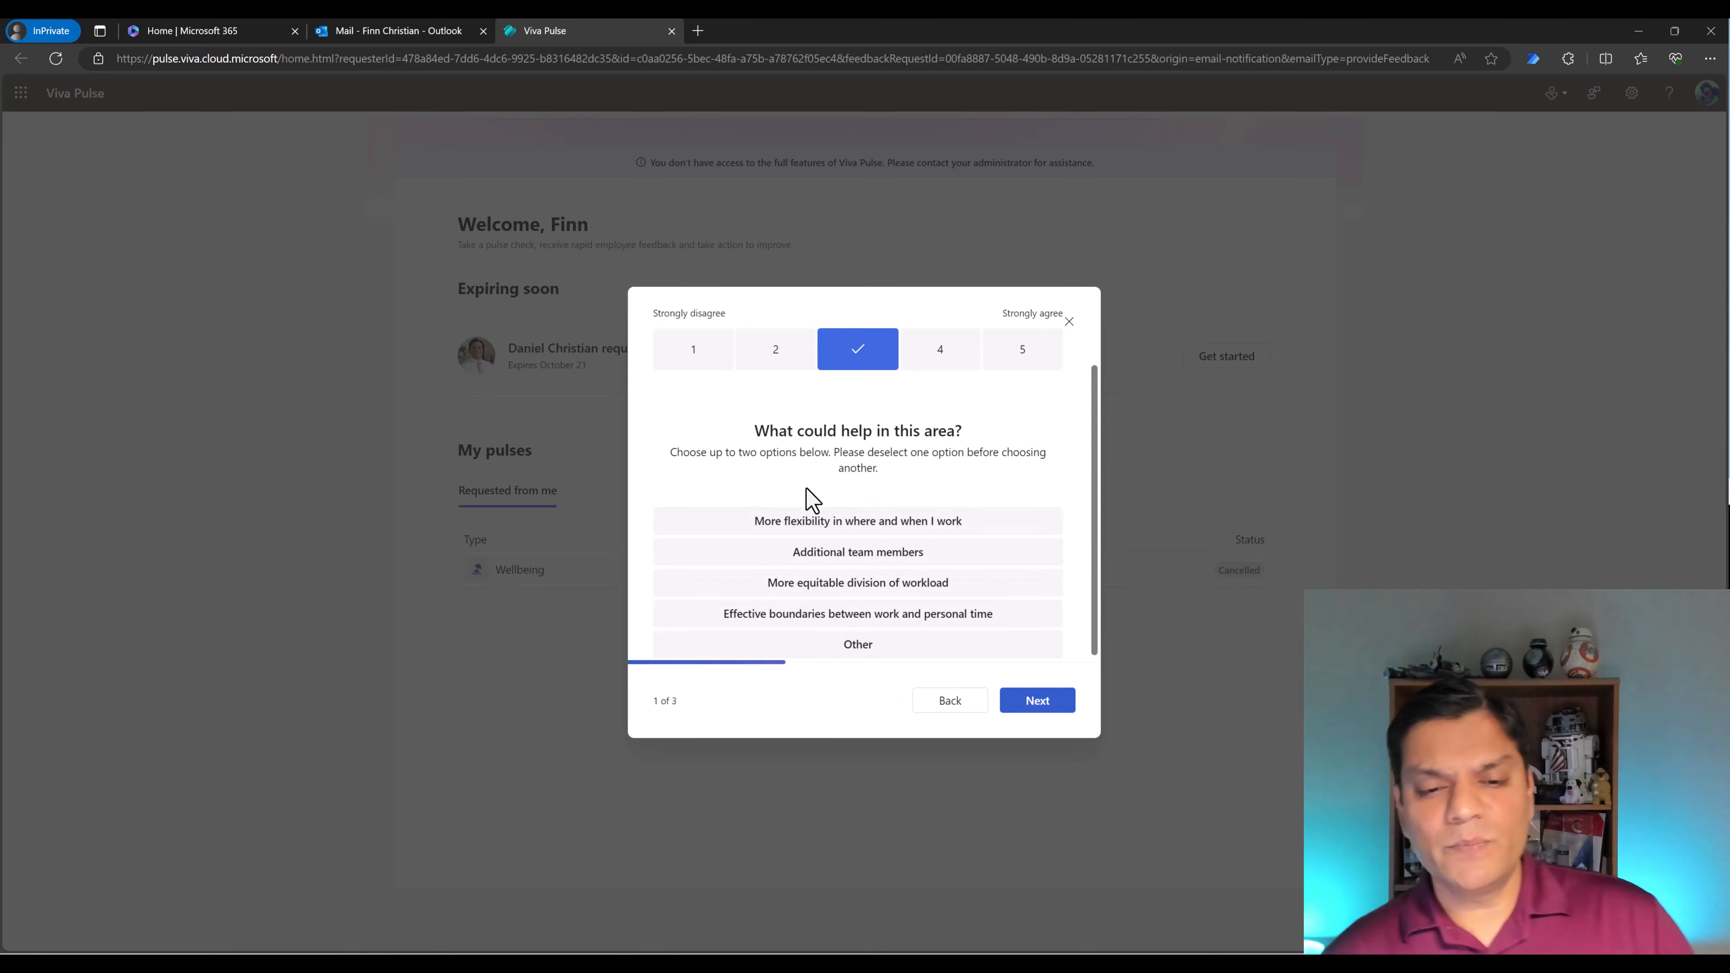
click(755, 530)
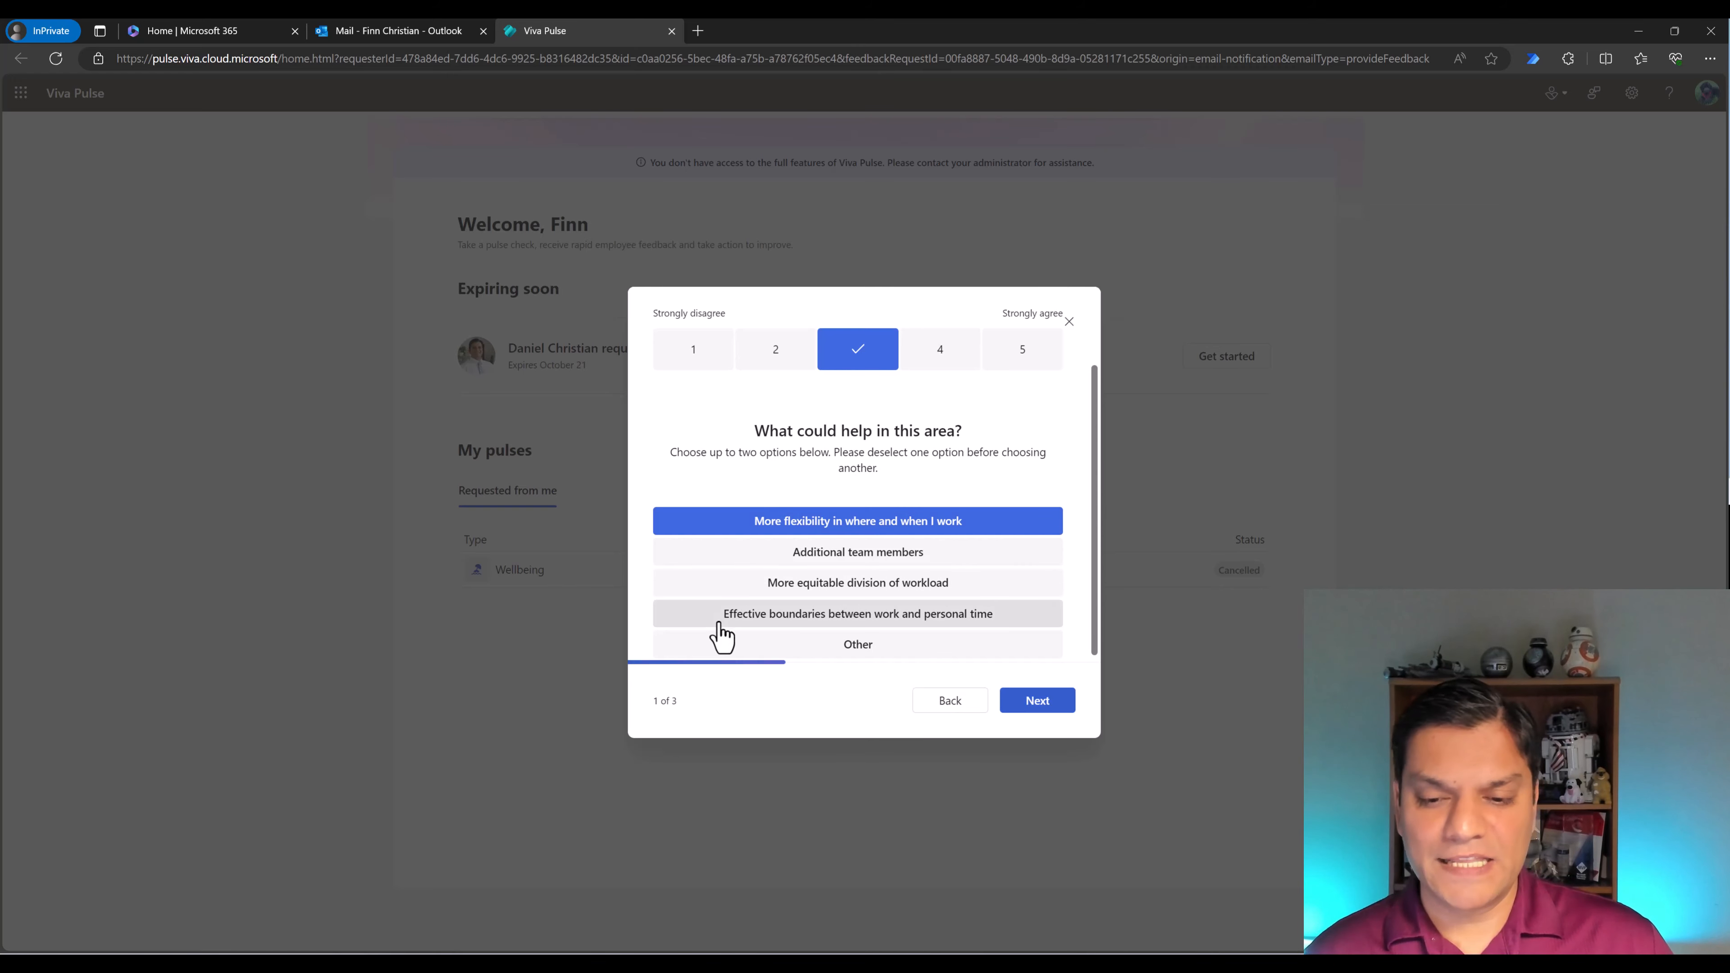
Step: Rate fair treatment at work 5, suggest more frequent feedback, and submit the answers
click(1041, 709)
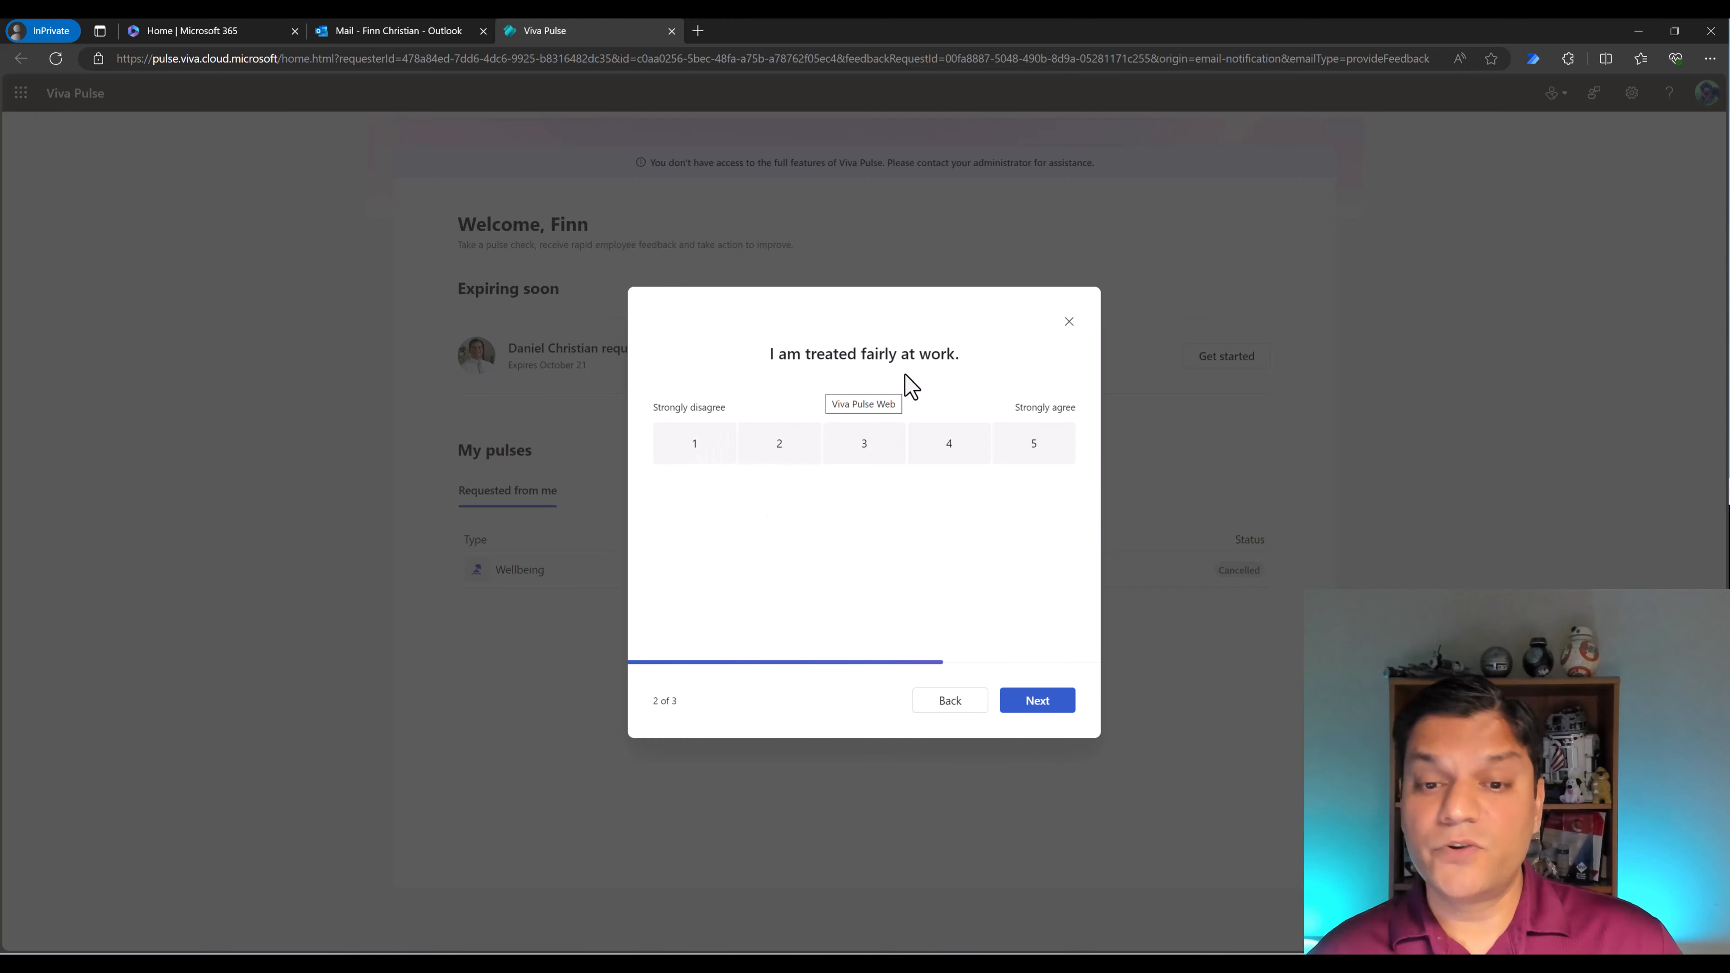
click(999, 455)
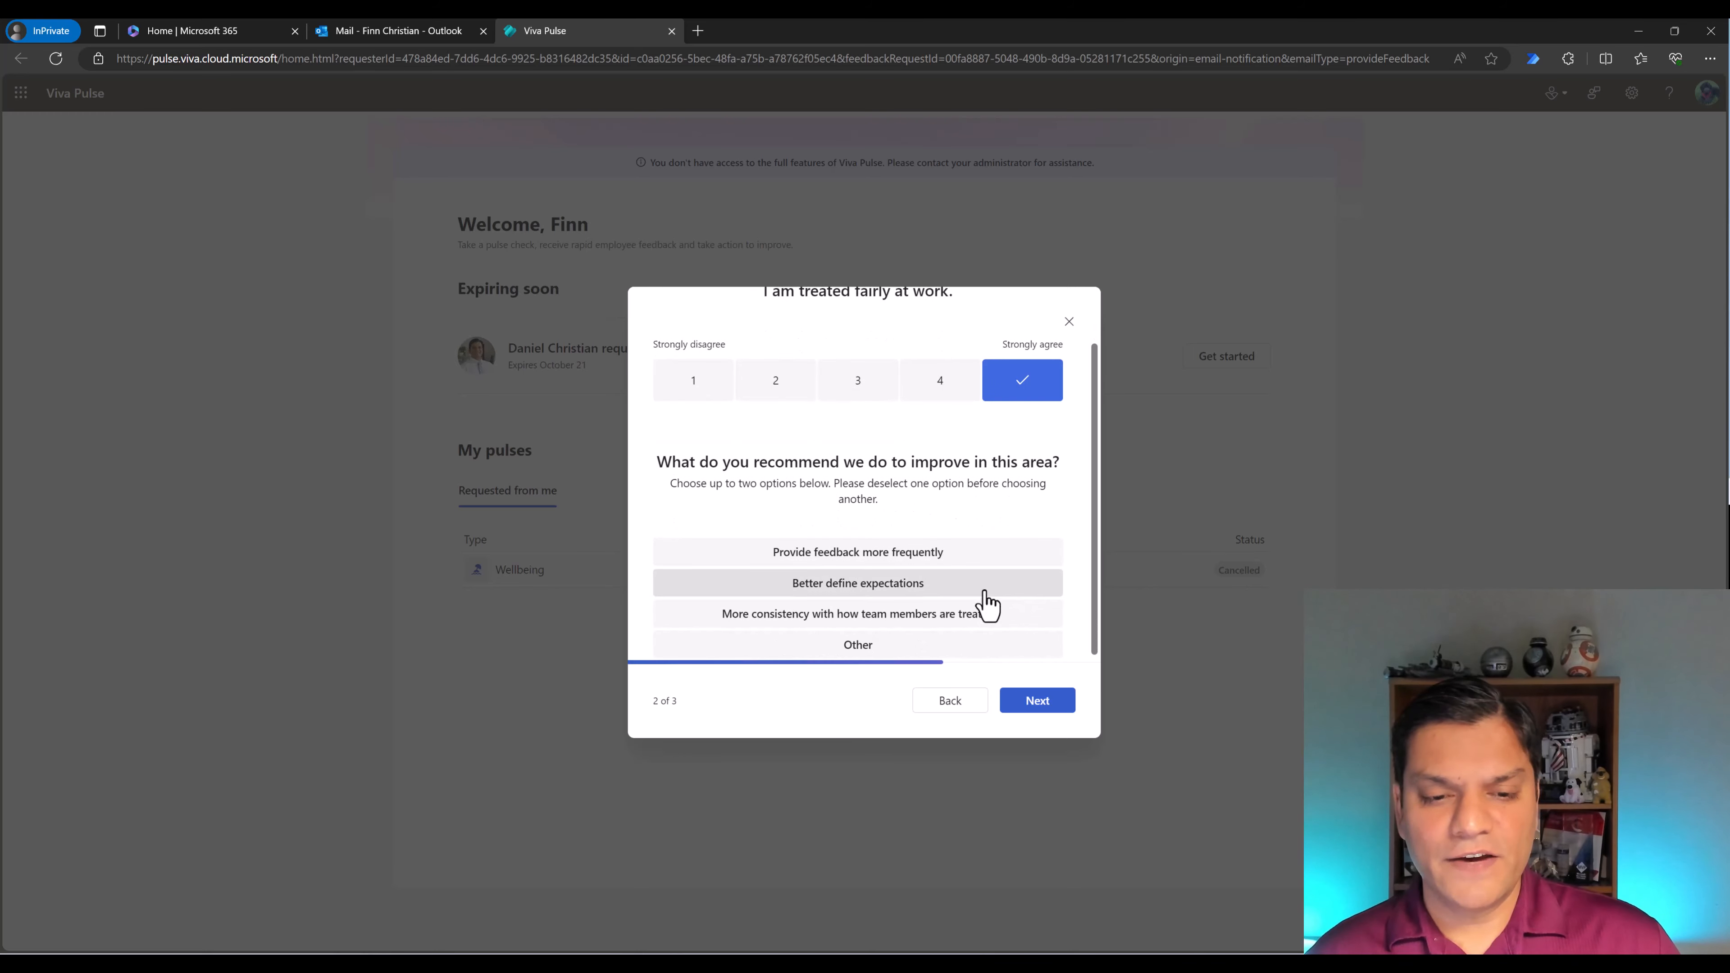
click(878, 556)
click(1031, 702)
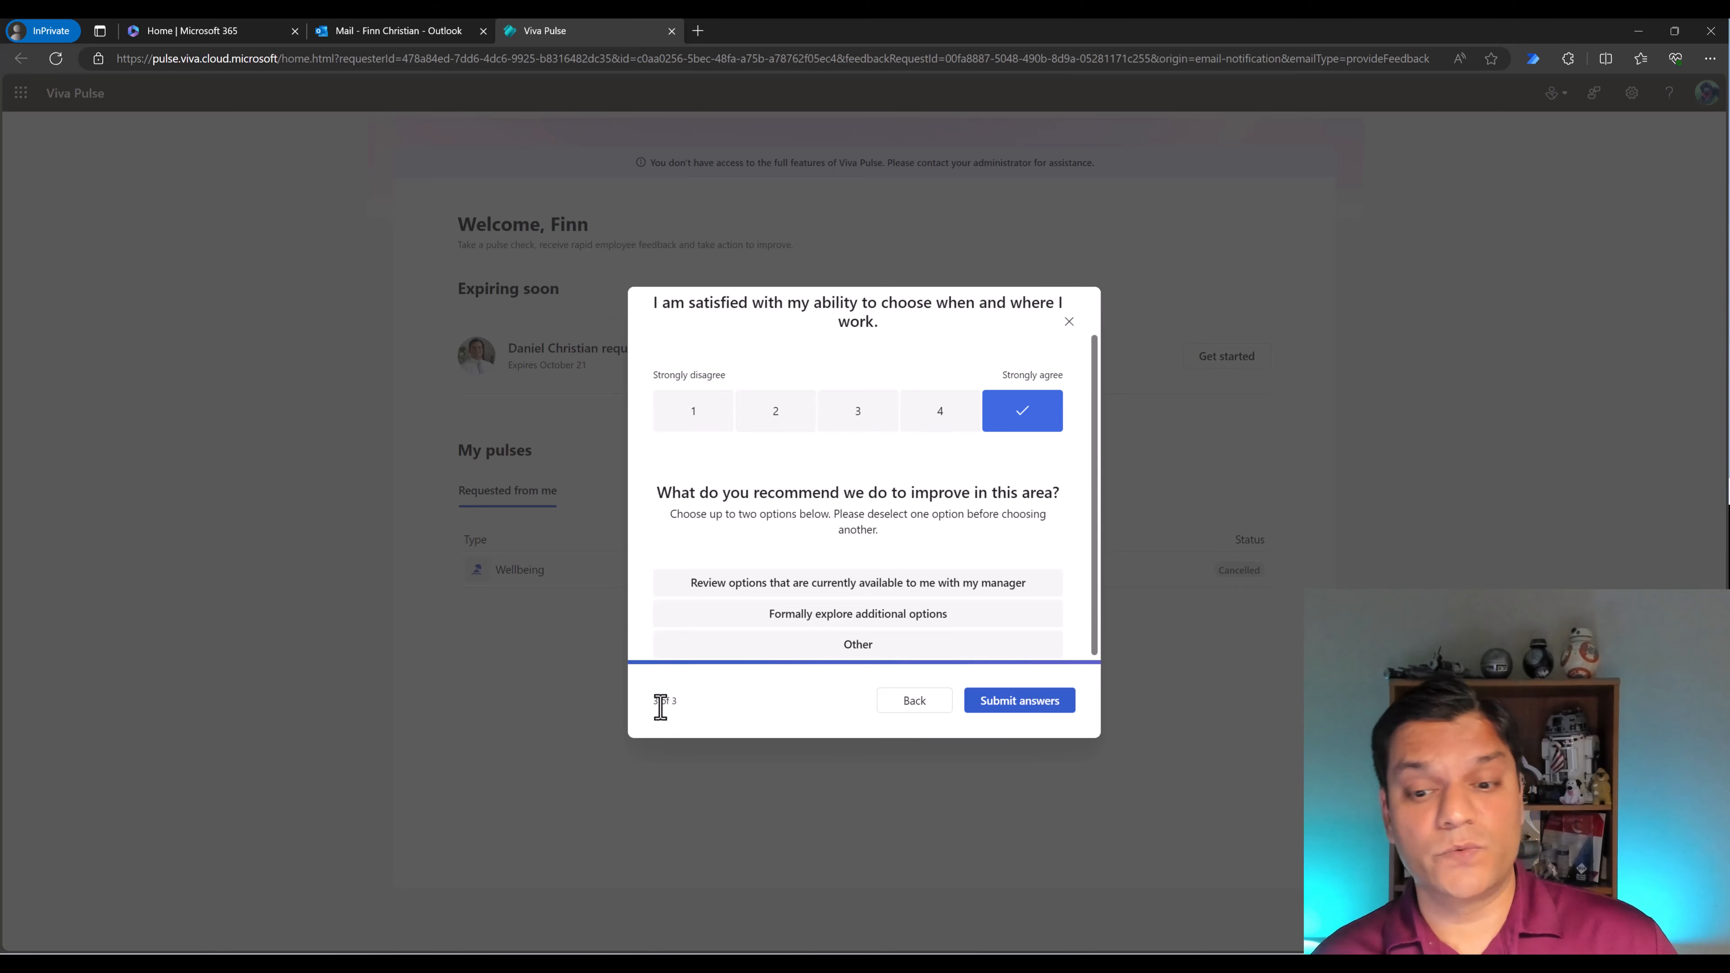
click(1024, 721)
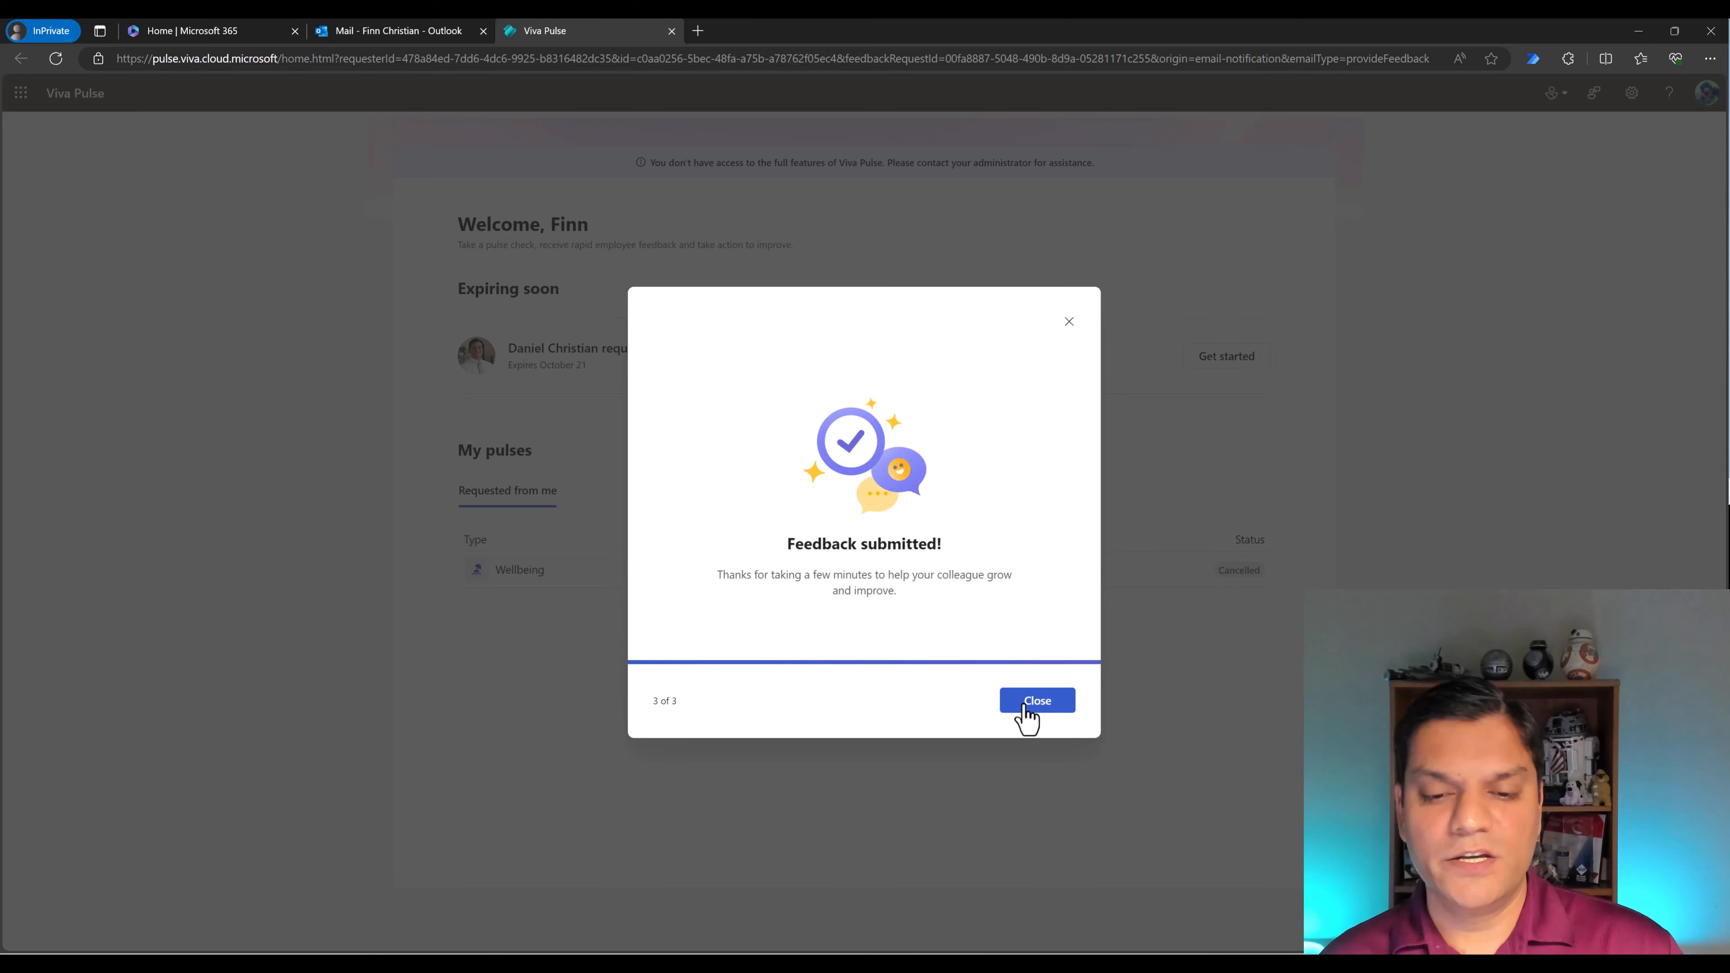
click(1025, 716)
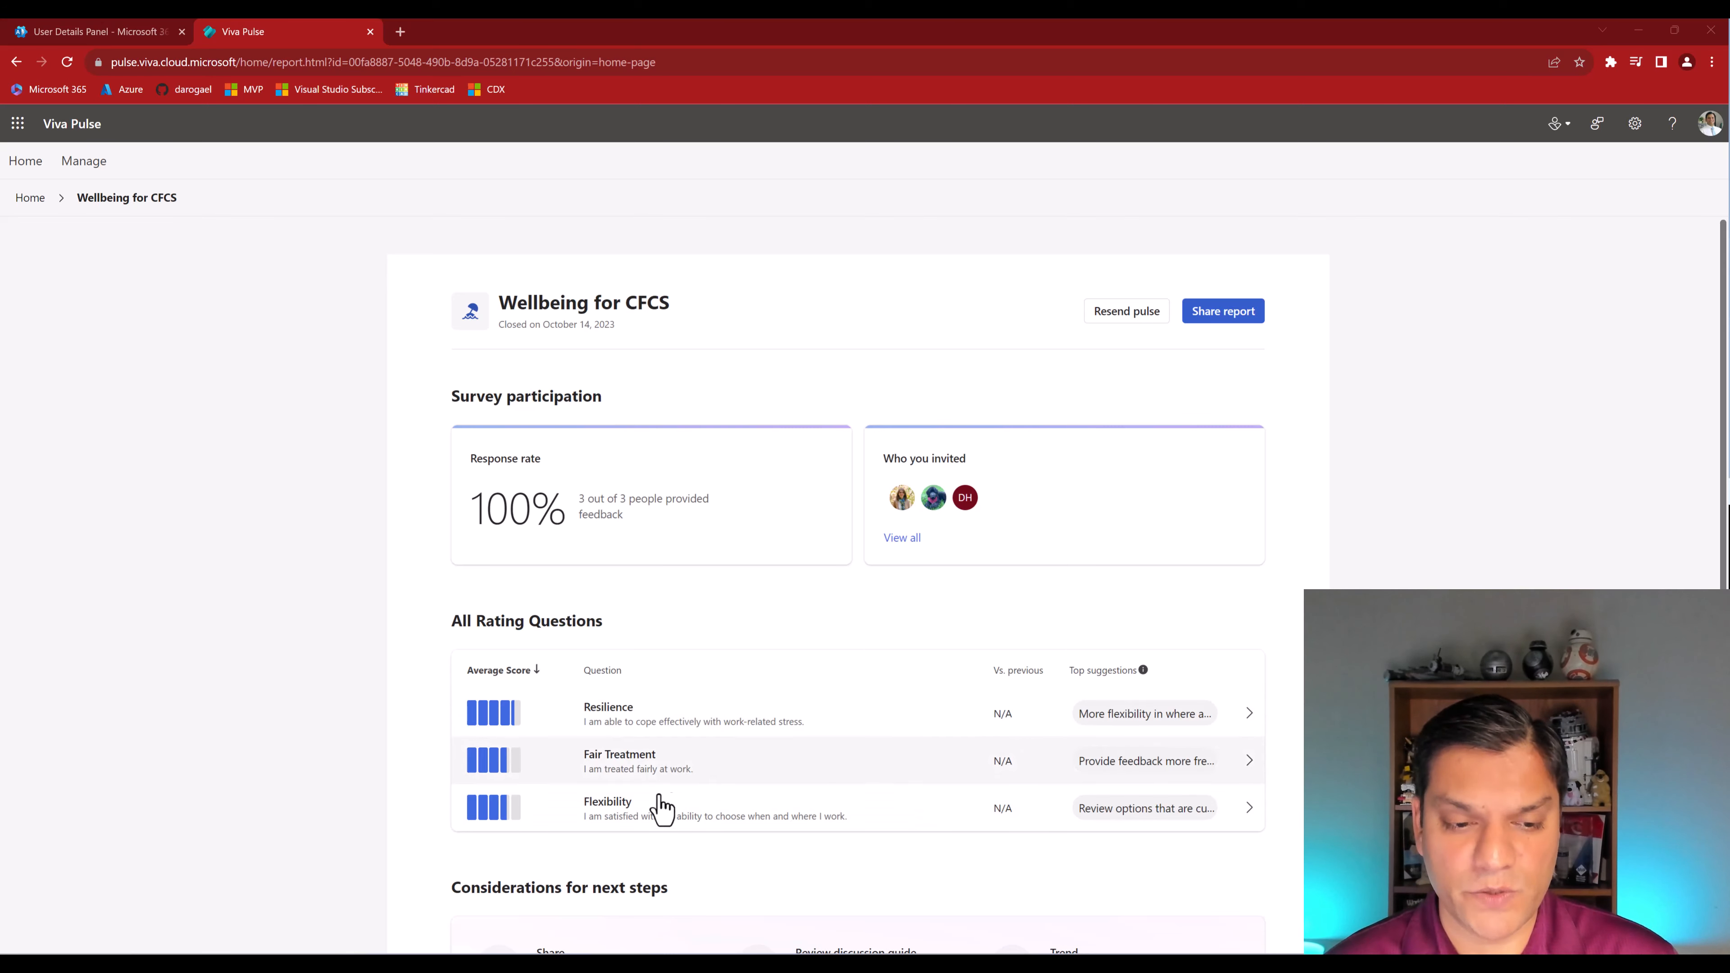
Step: View the Resilience question's detailed score results in the Wellbeing for CFCS report
click(1251, 715)
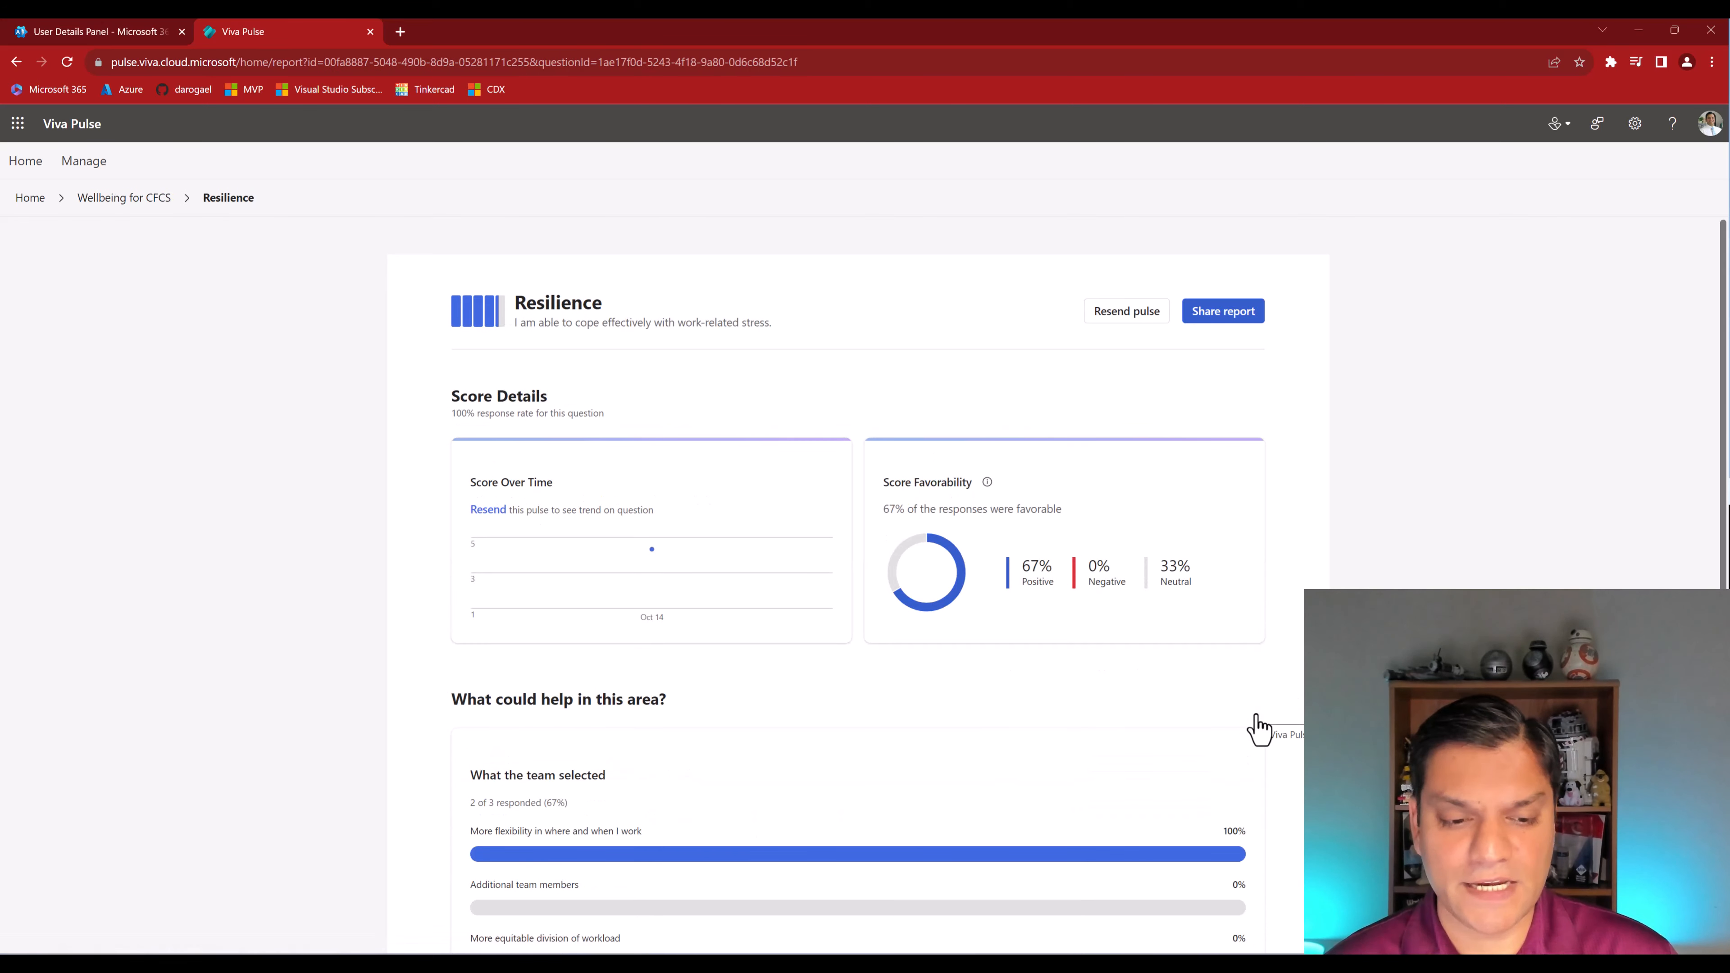
scroll(1258, 728, down, 1)
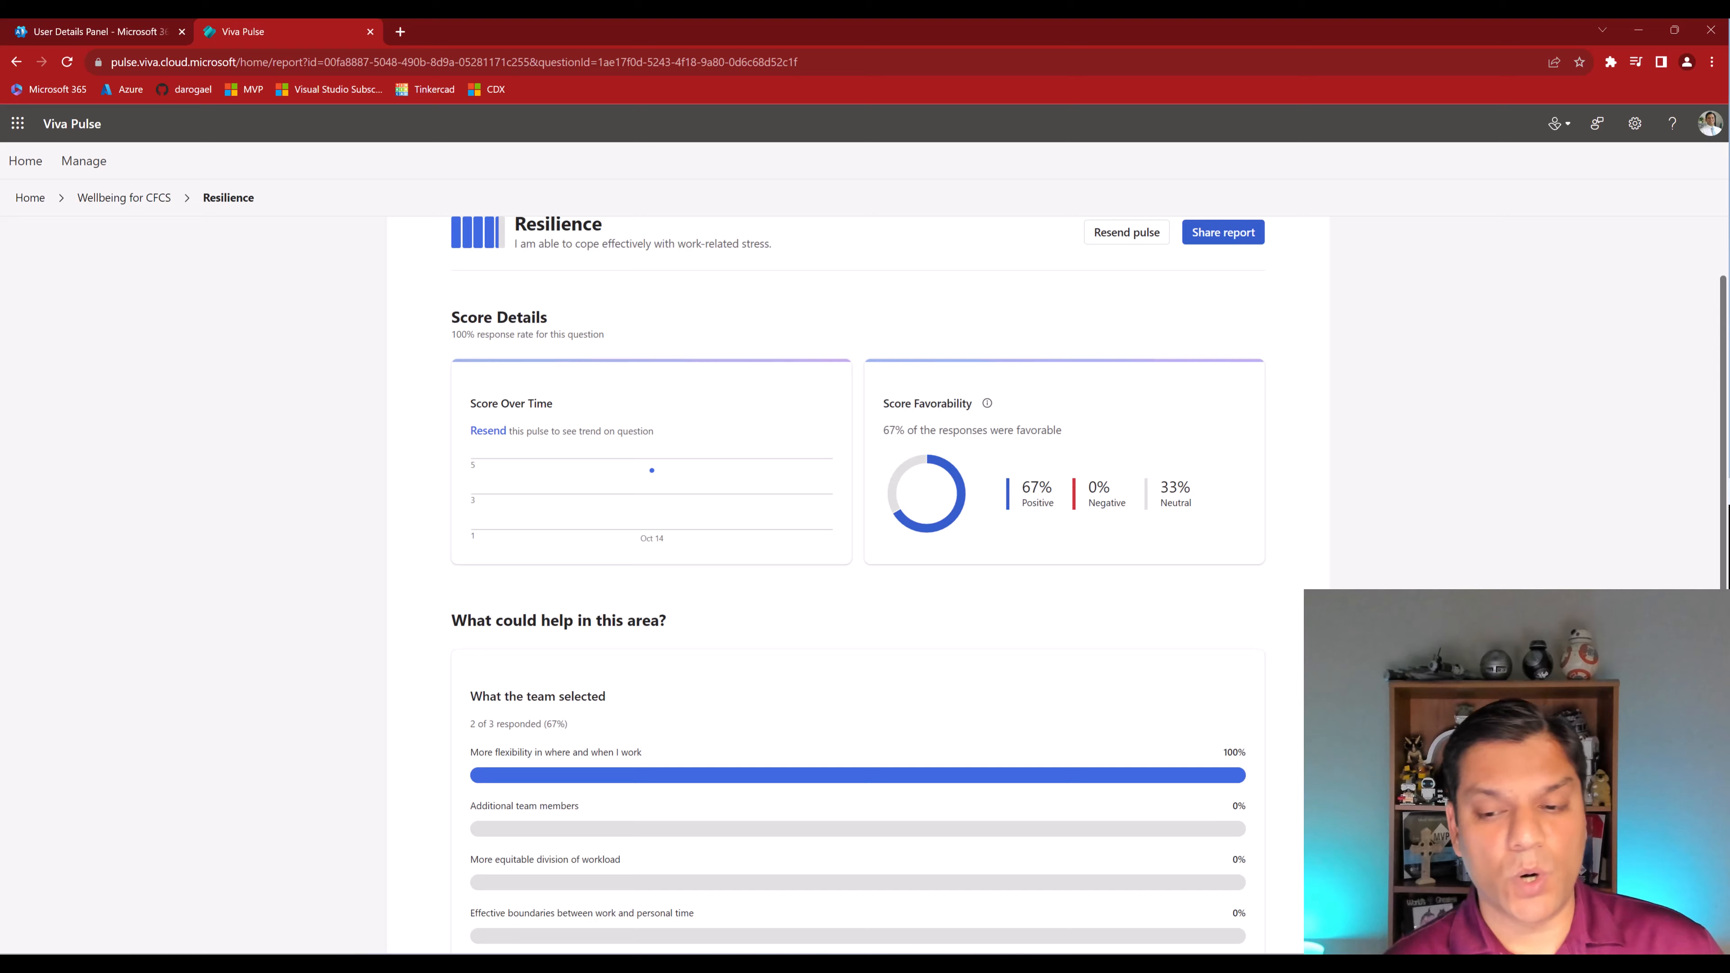
scroll(1258, 727, down, 1)
scroll(1258, 727, down, 1)
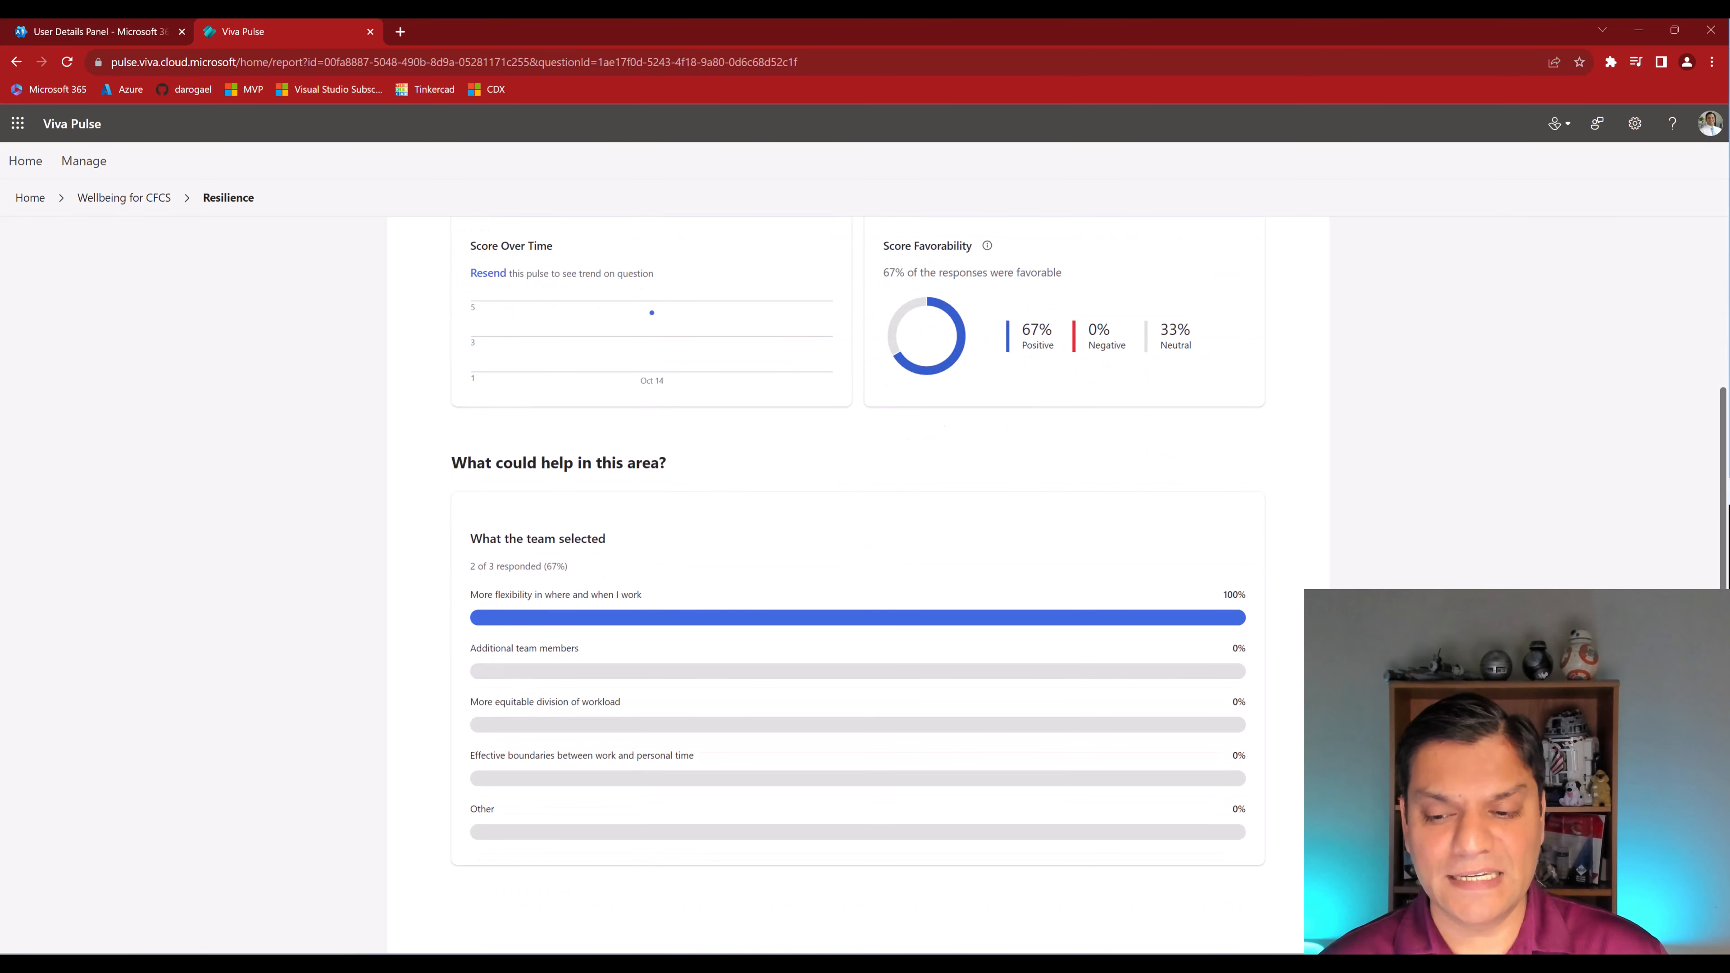
scroll(858, 545, up, 1)
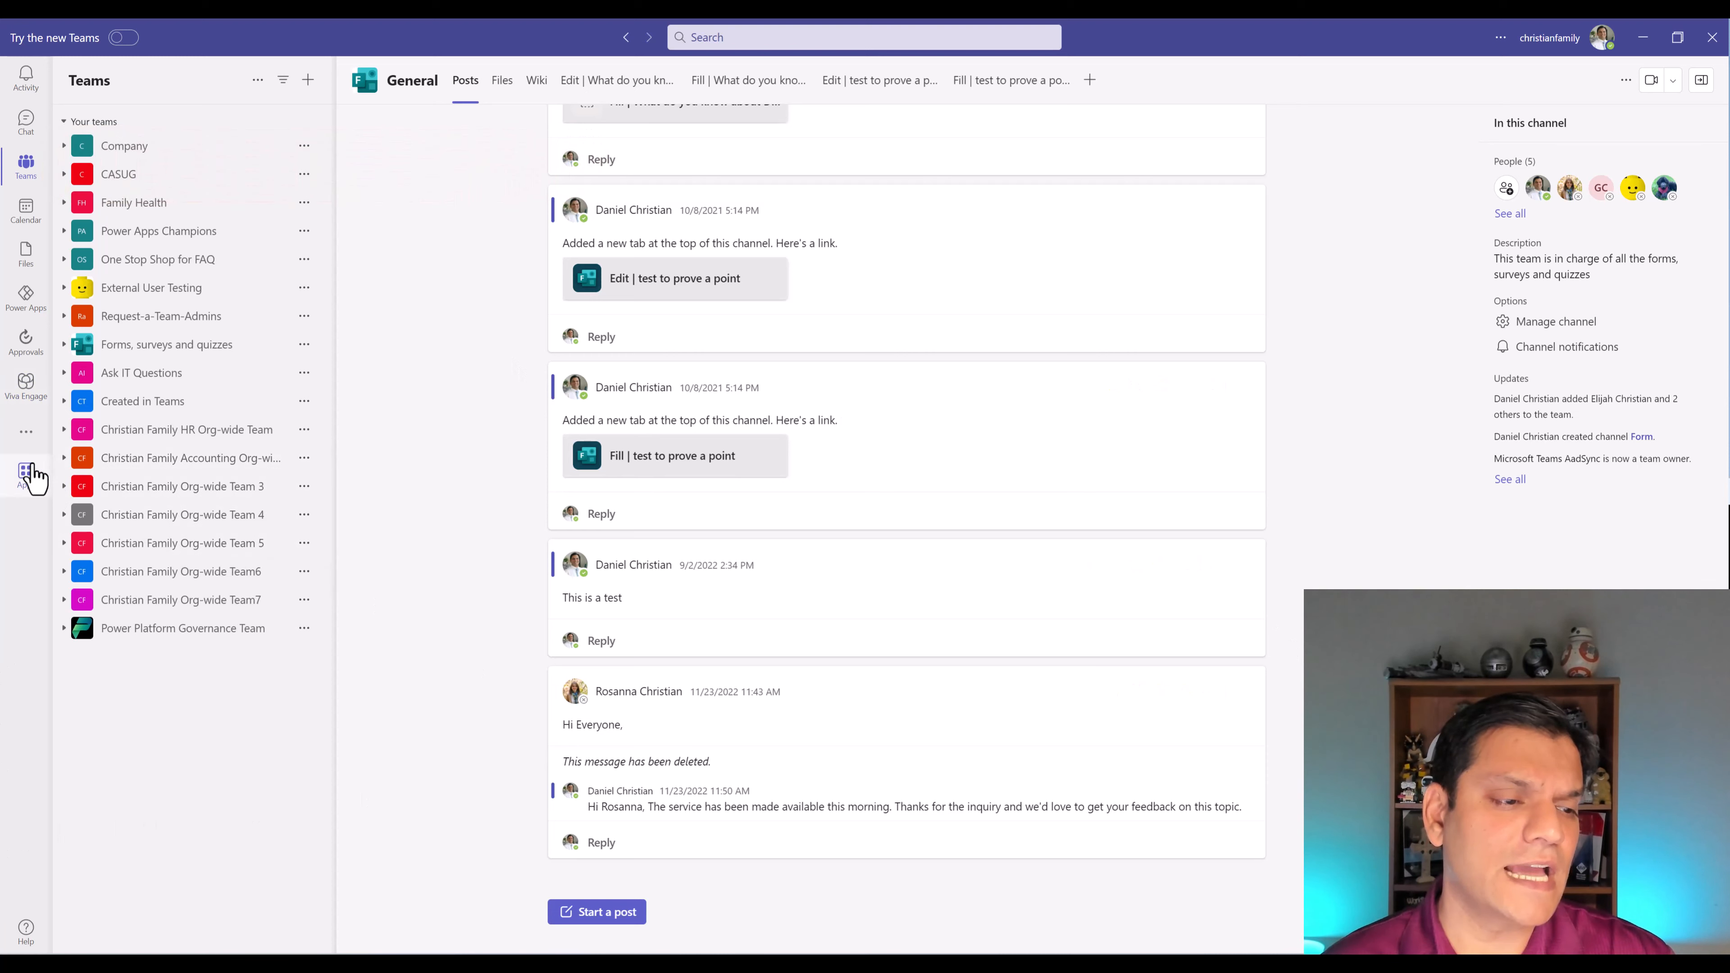
Step: Find 'viva pulse' in the Teams app store and add the Viva Pulse app
click(28, 474)
click(142, 117)
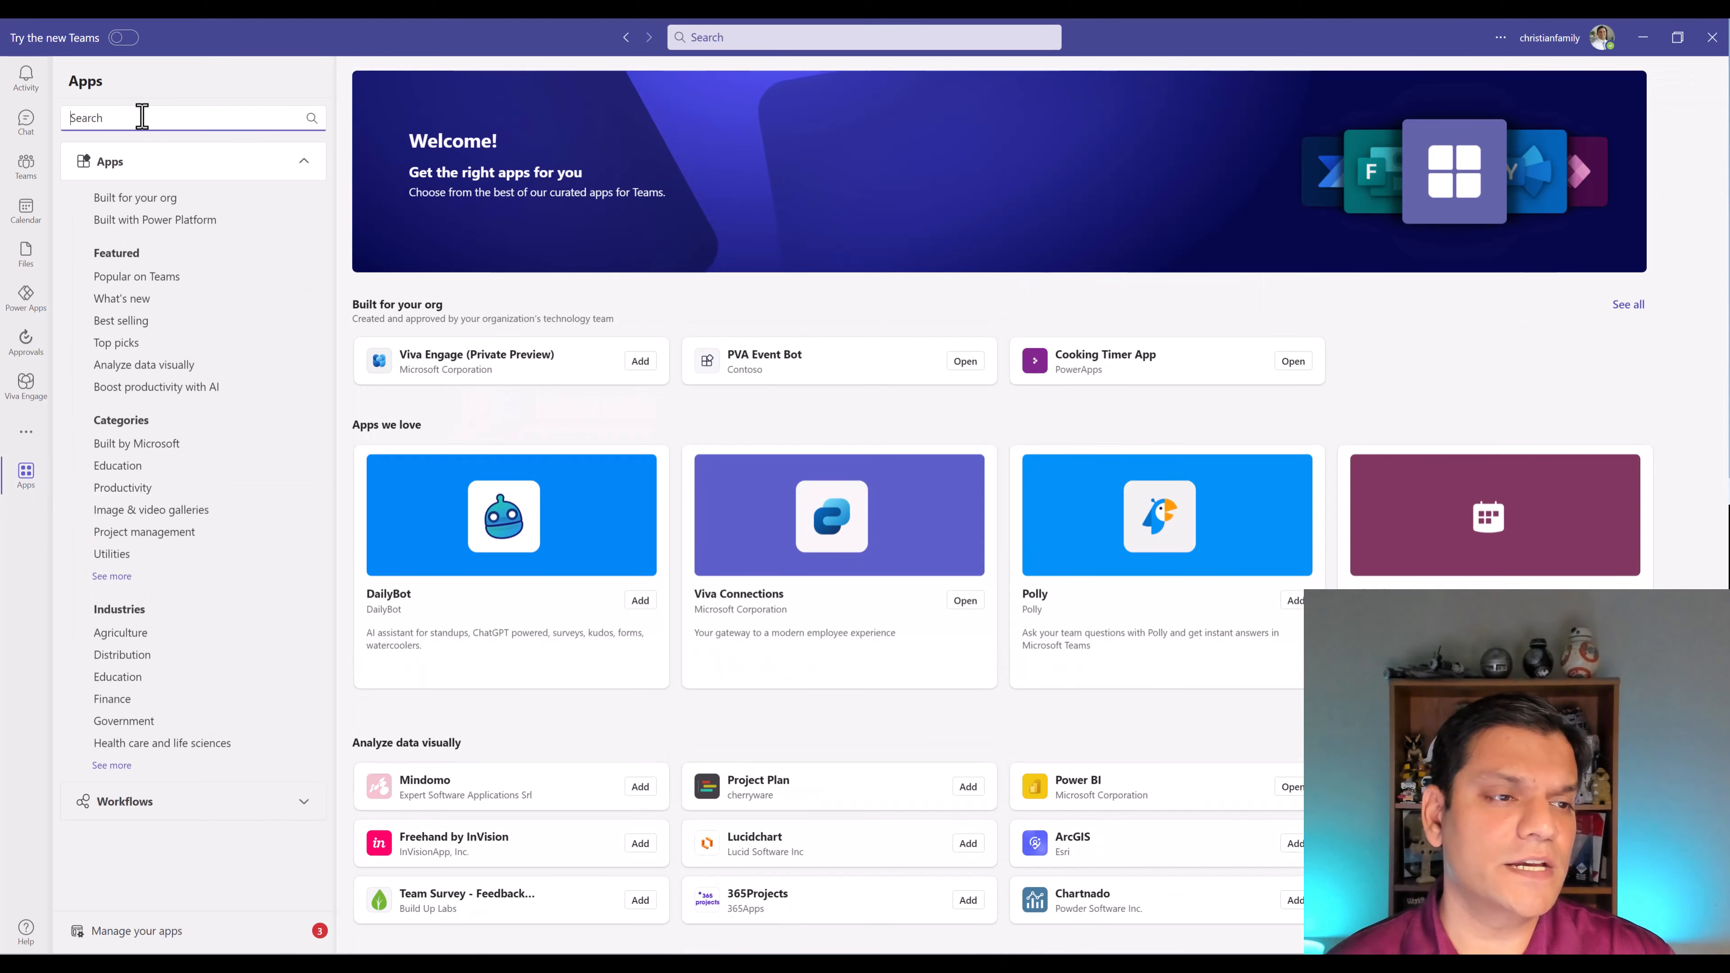
text(viva )
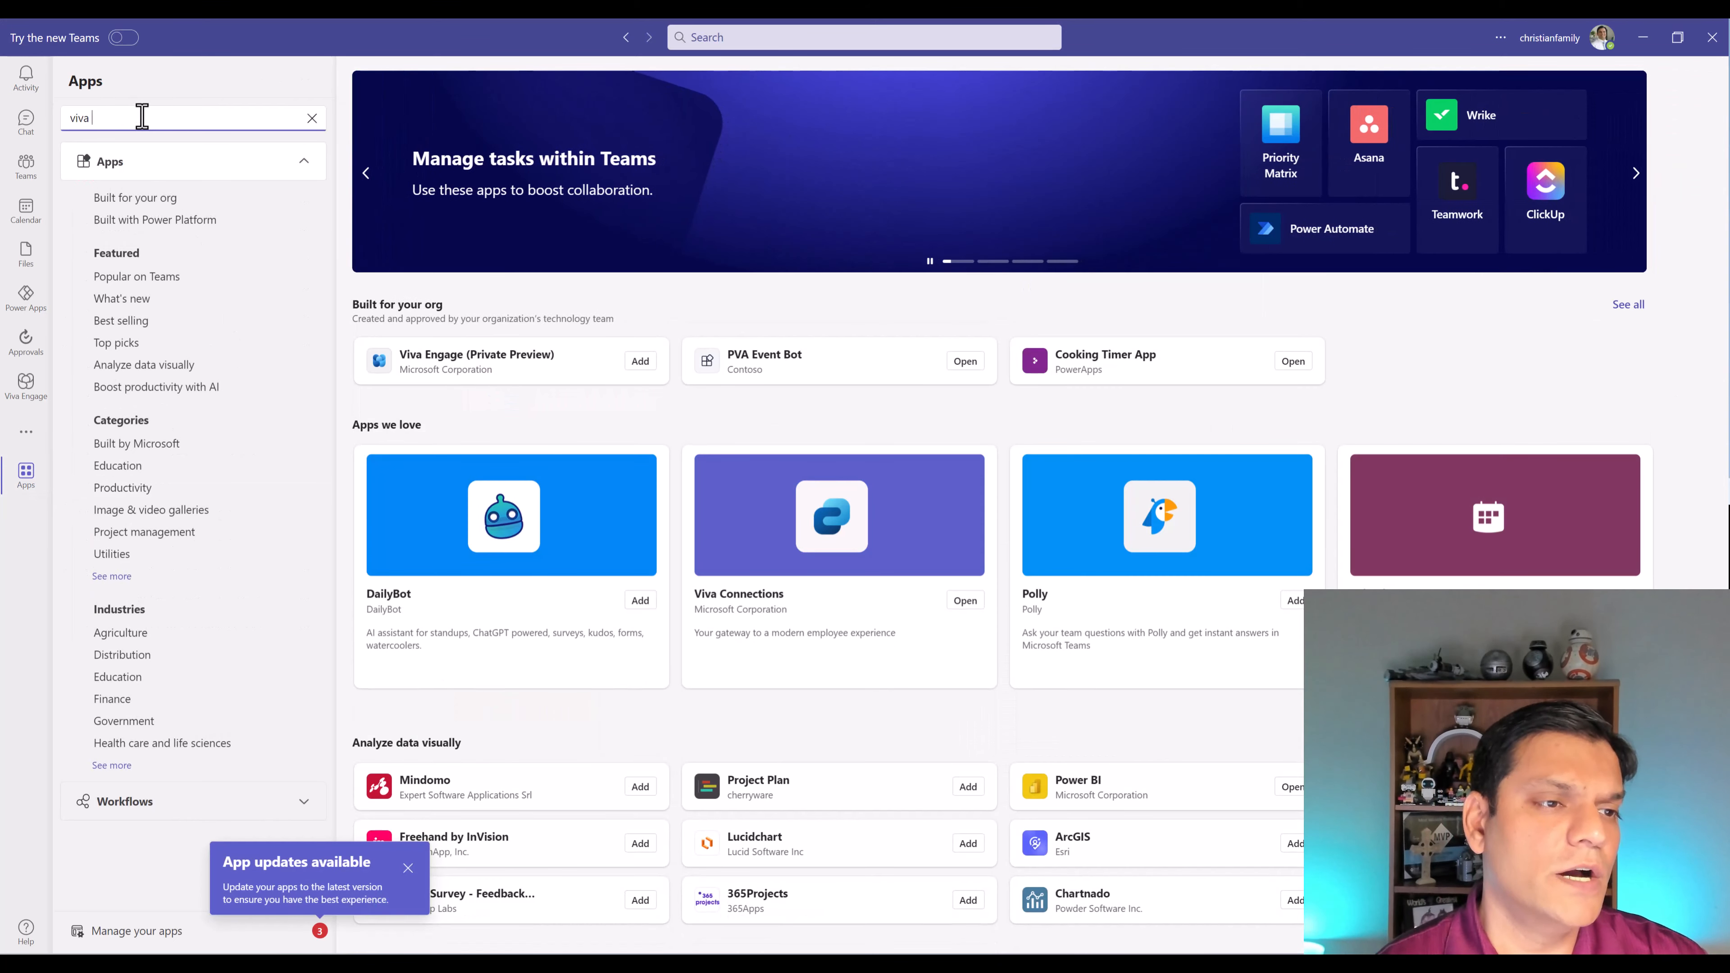
text(pulse)
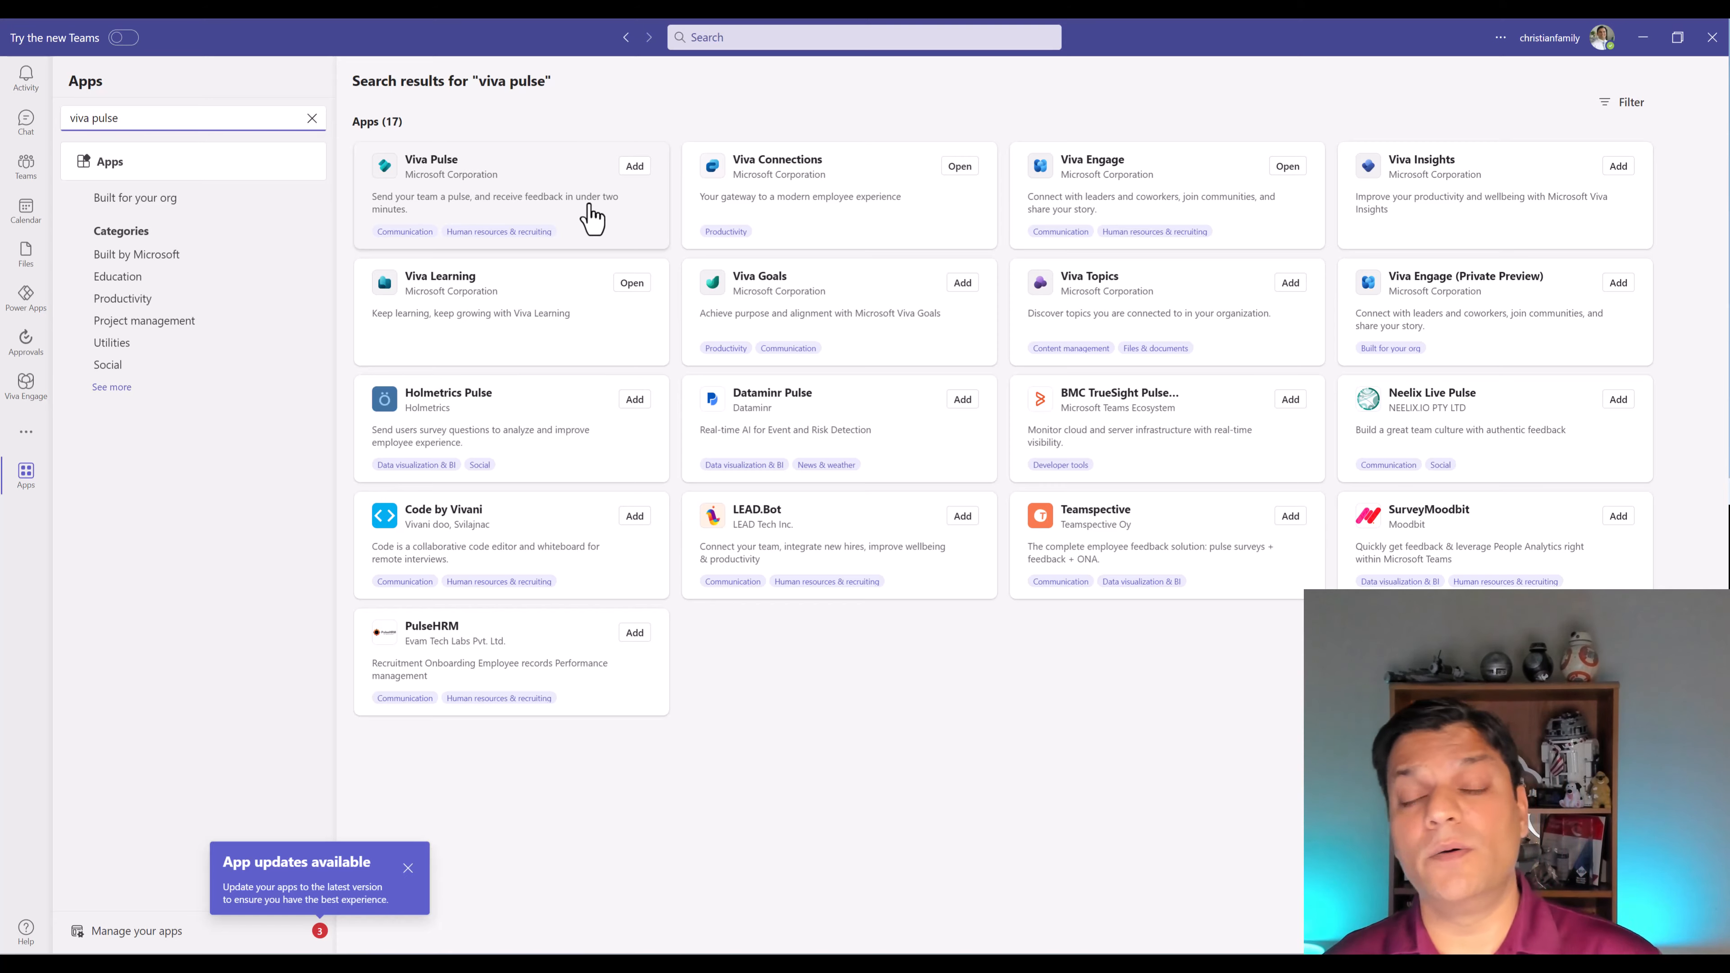
click(634, 166)
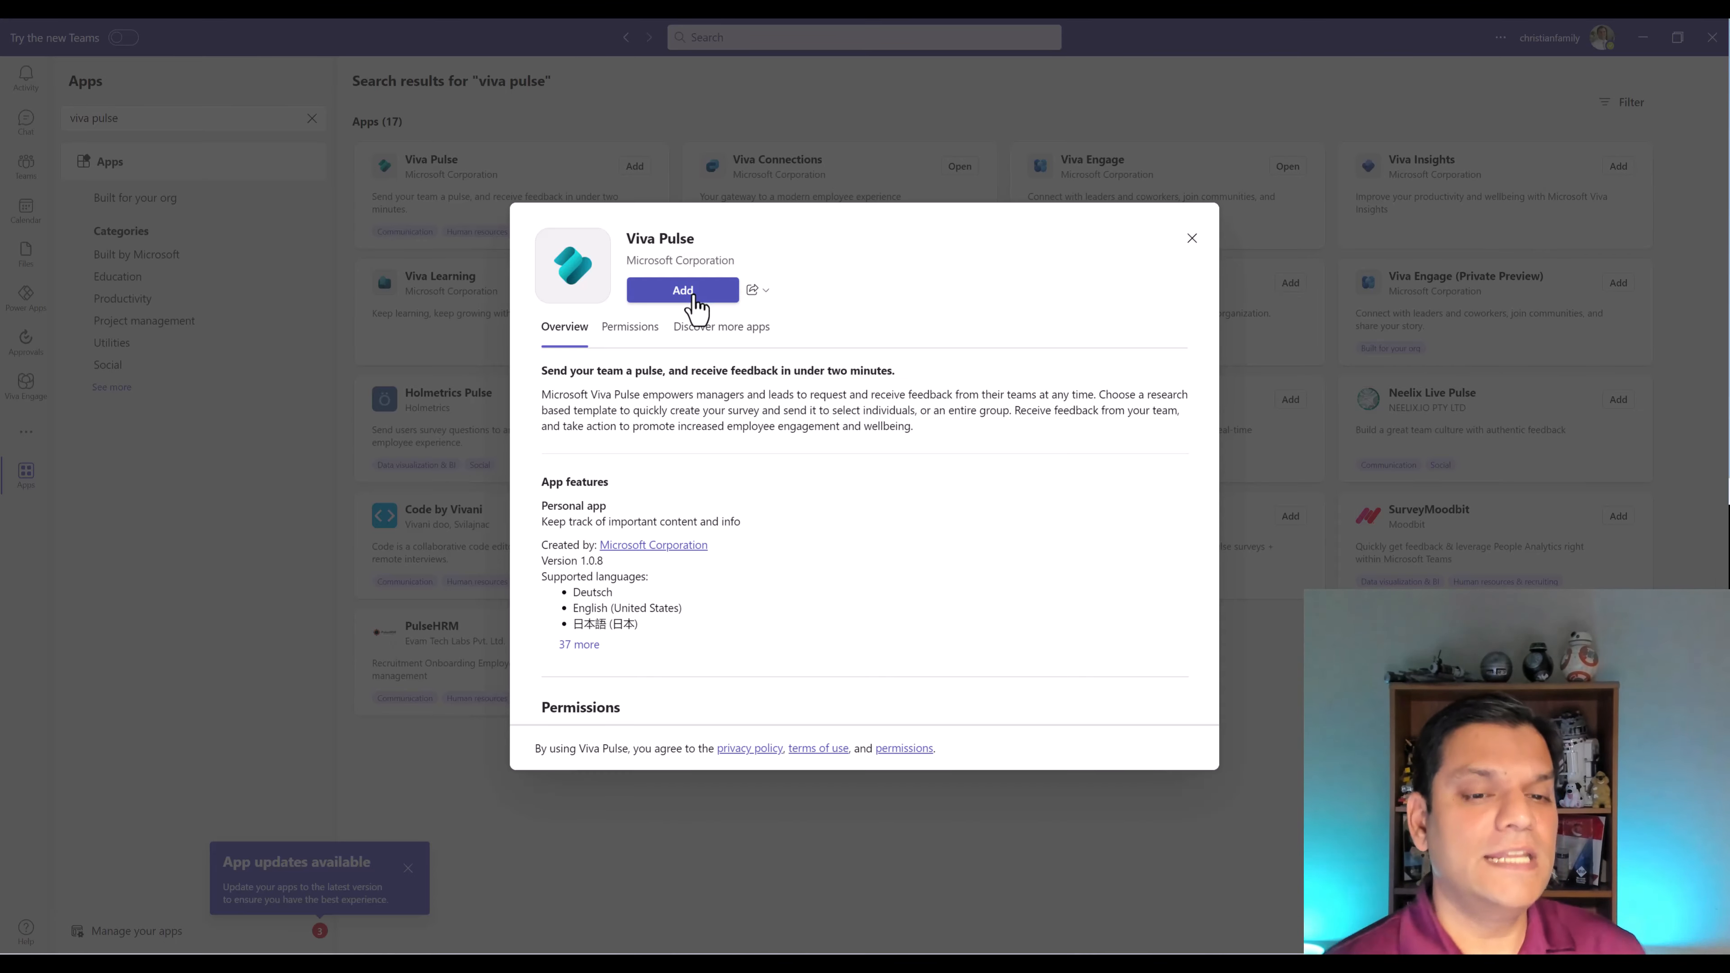
click(694, 296)
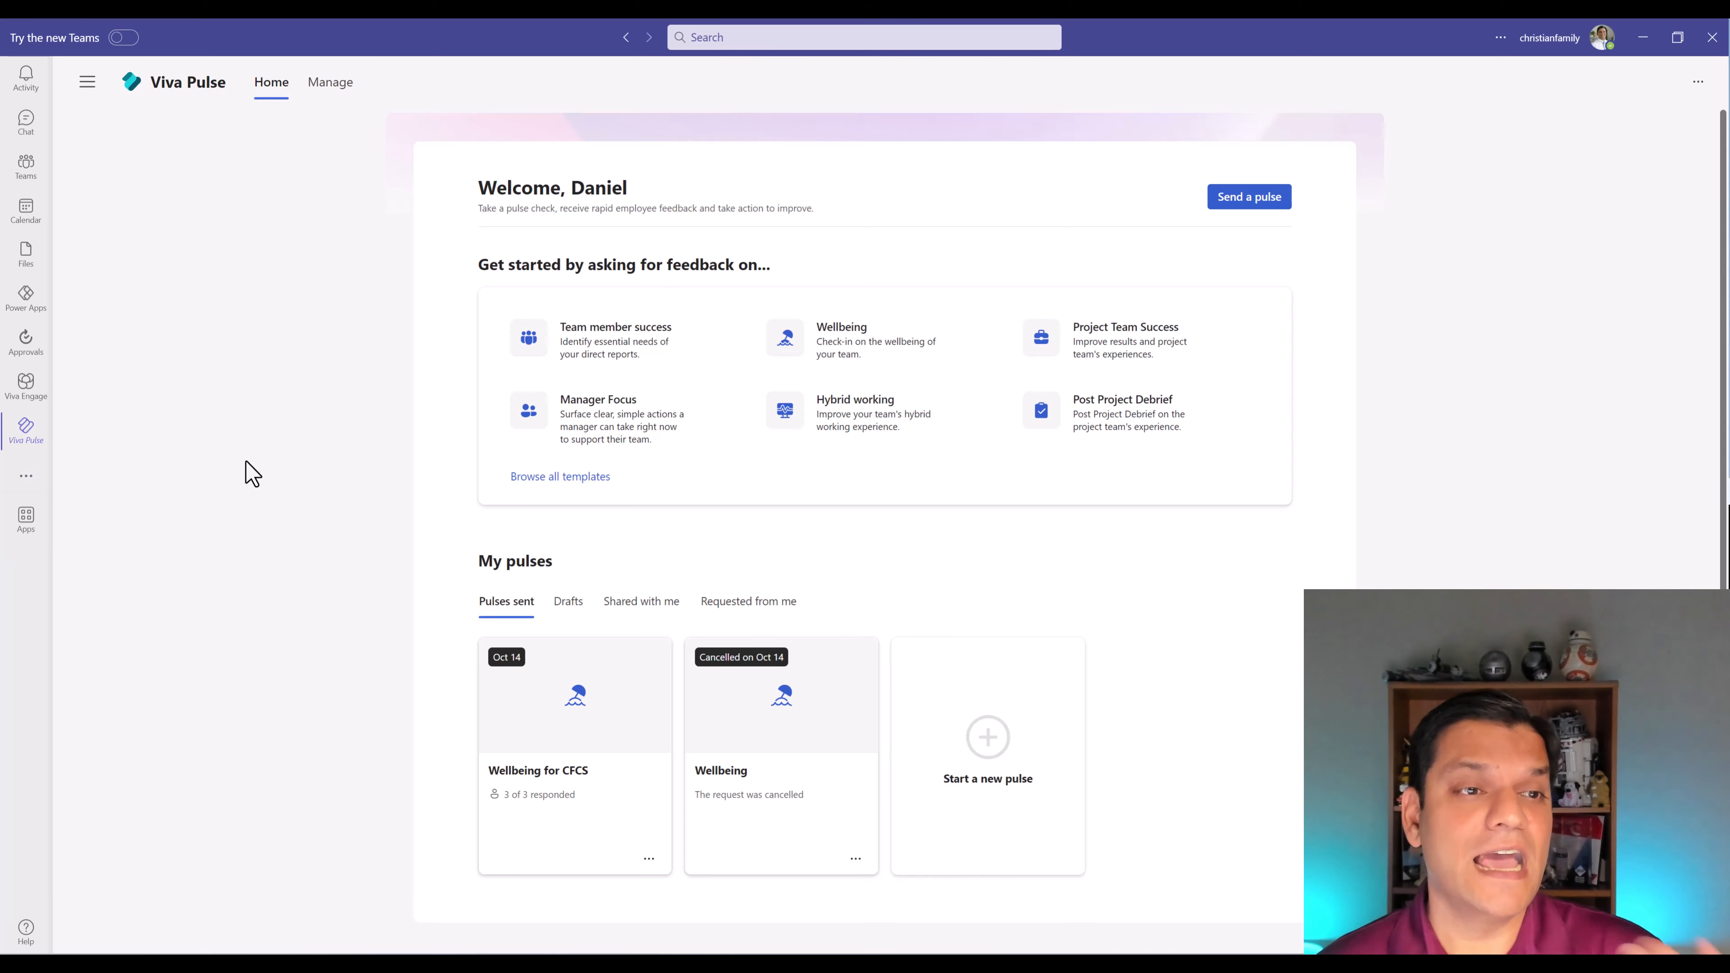
Step: Pin Viva Pulse to the Teams app bar, then dismiss browser Teams' channels makeover notice
right_click(37, 436)
click(93, 445)
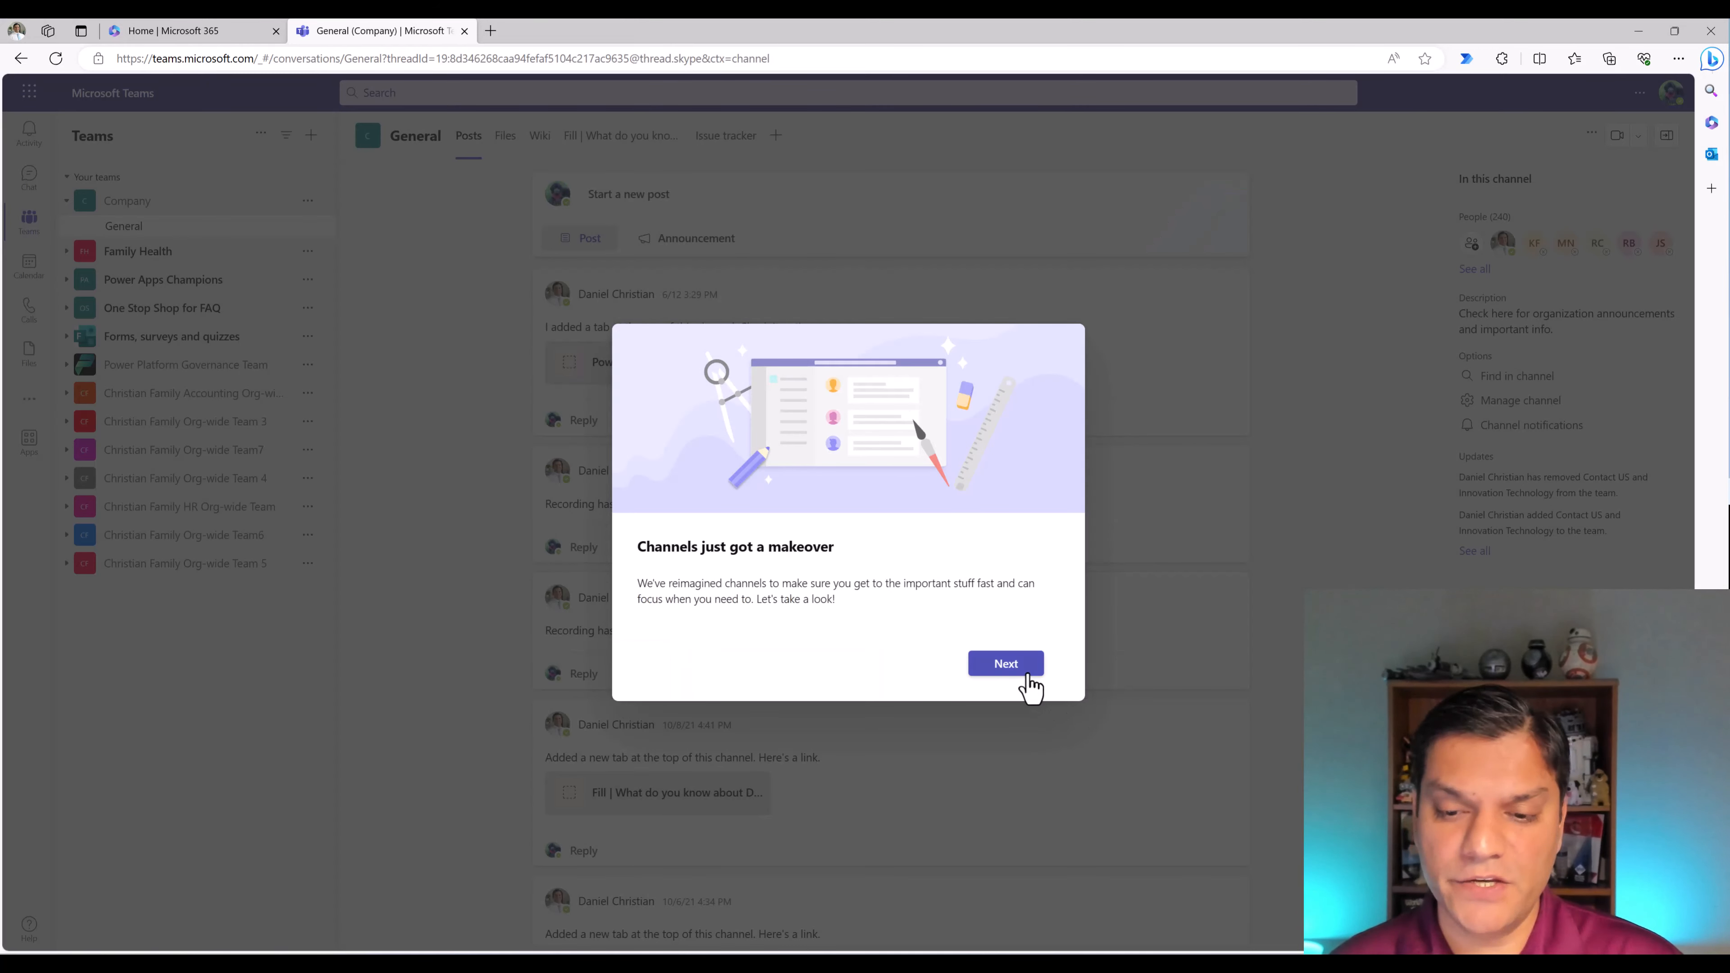
click(1023, 668)
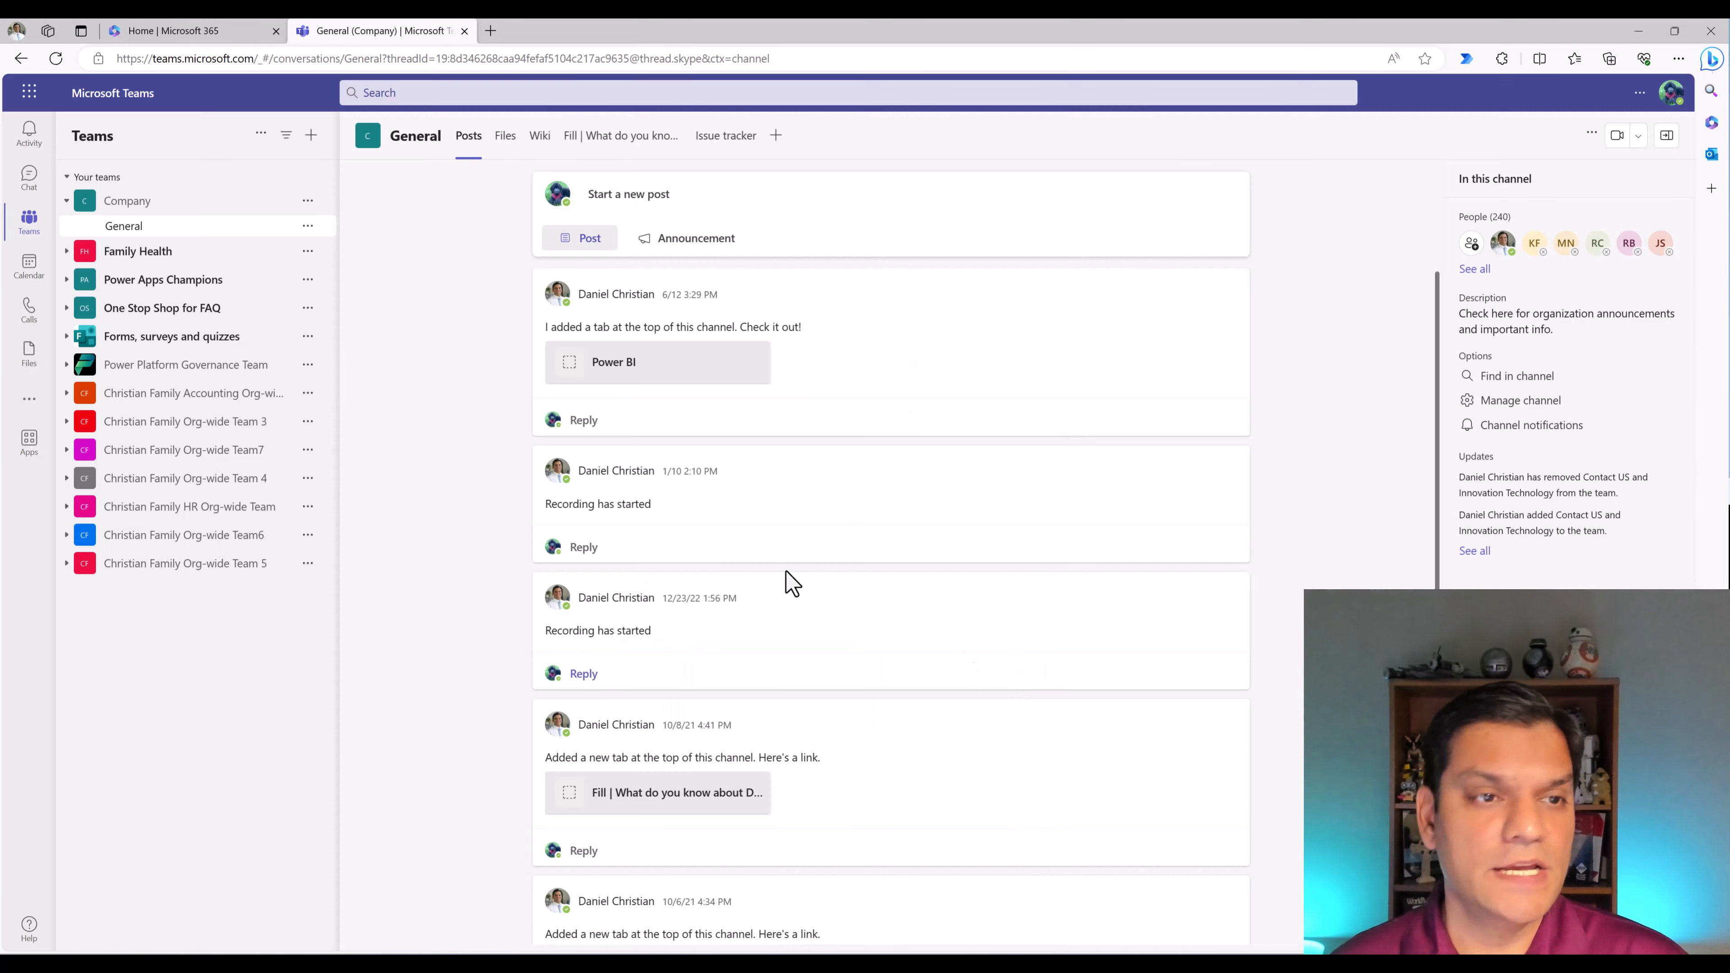
Step: Add Viva Pulse in the recipient's browser Teams via an app search for 'via pu', then return to desktop Teams
click(39, 450)
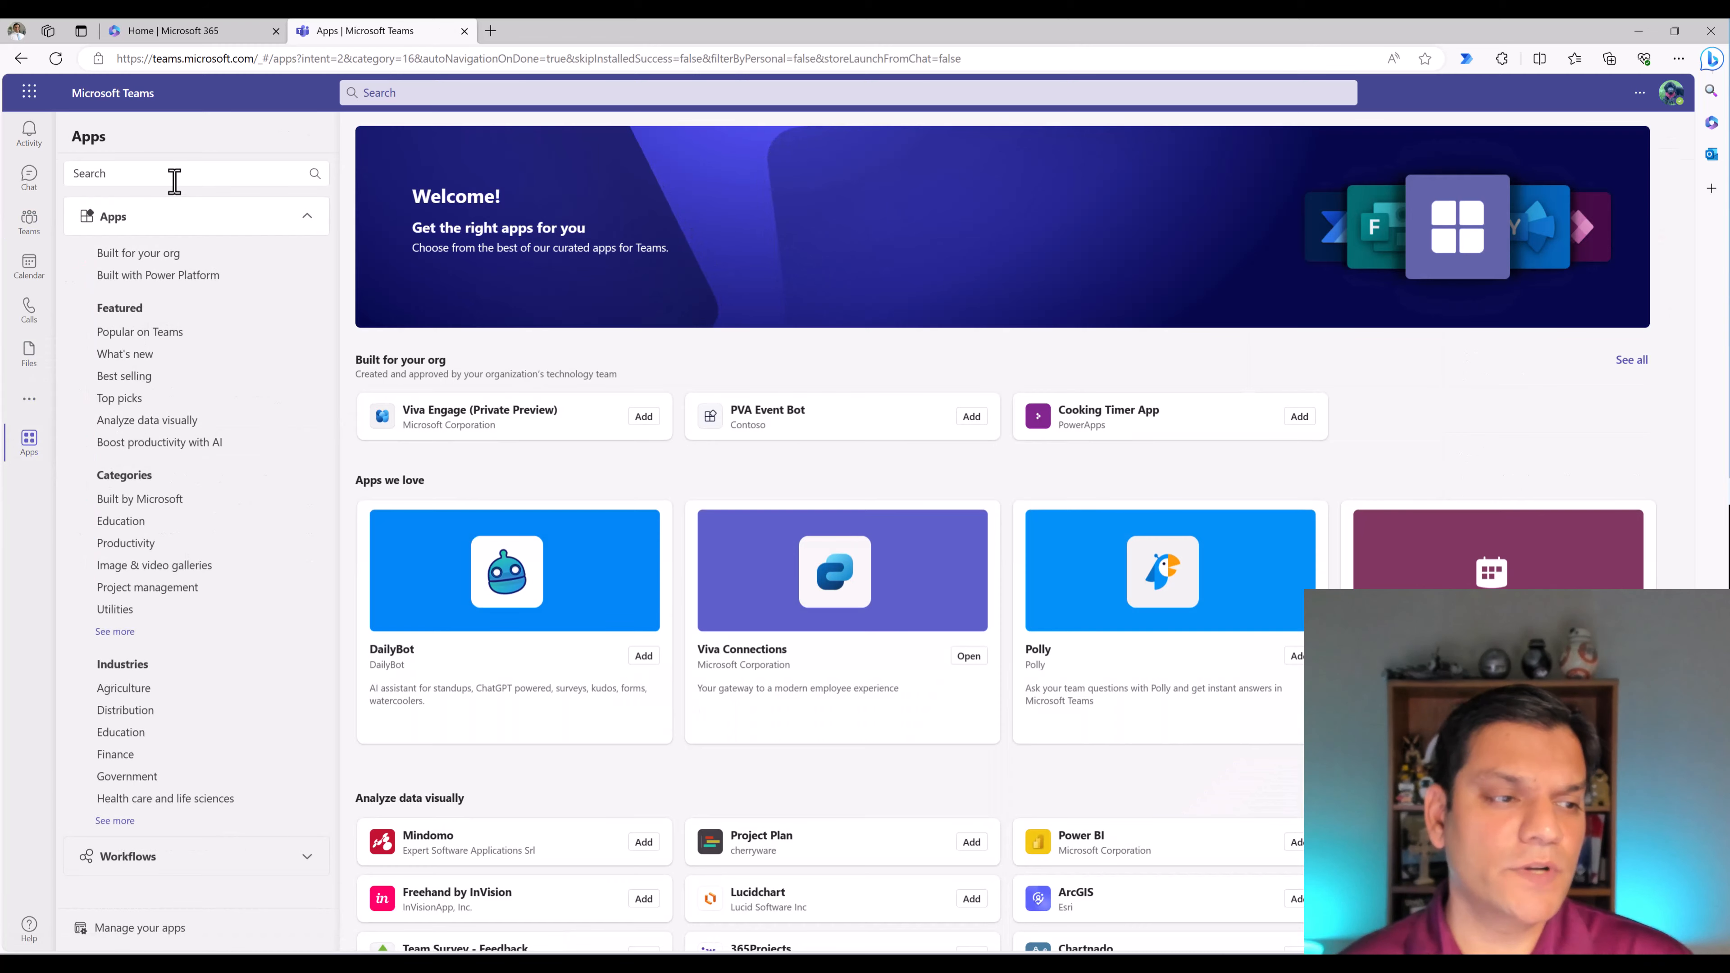
click(191, 178)
text(via pu)
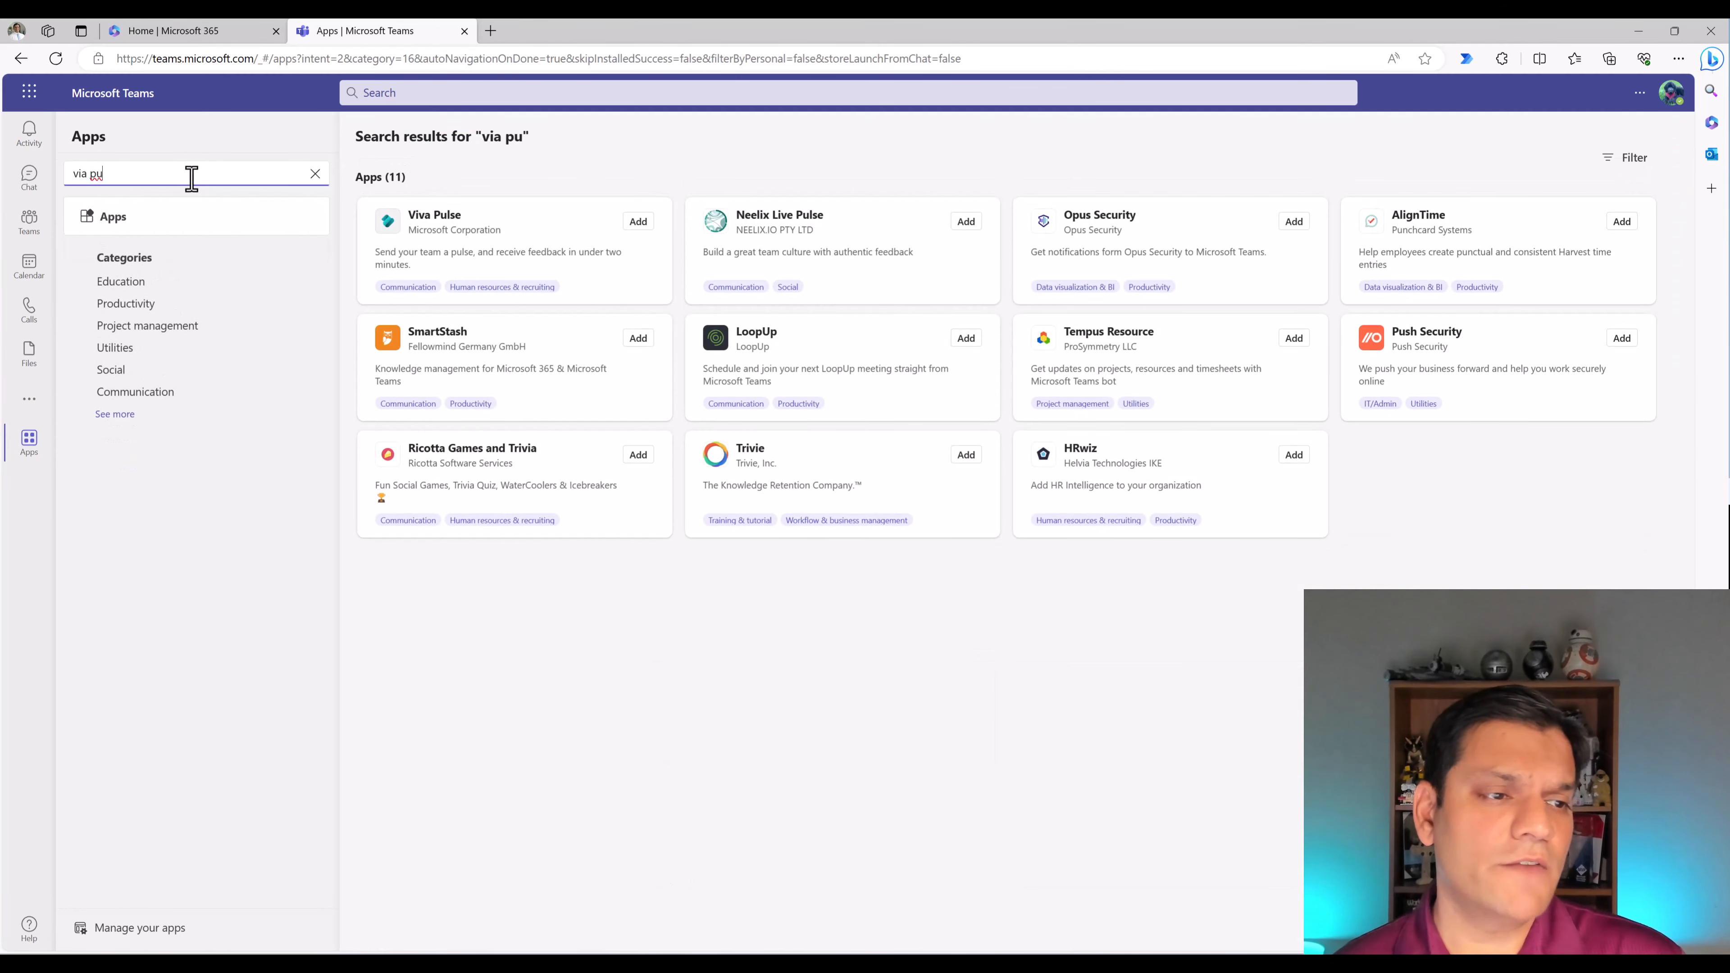
click(636, 222)
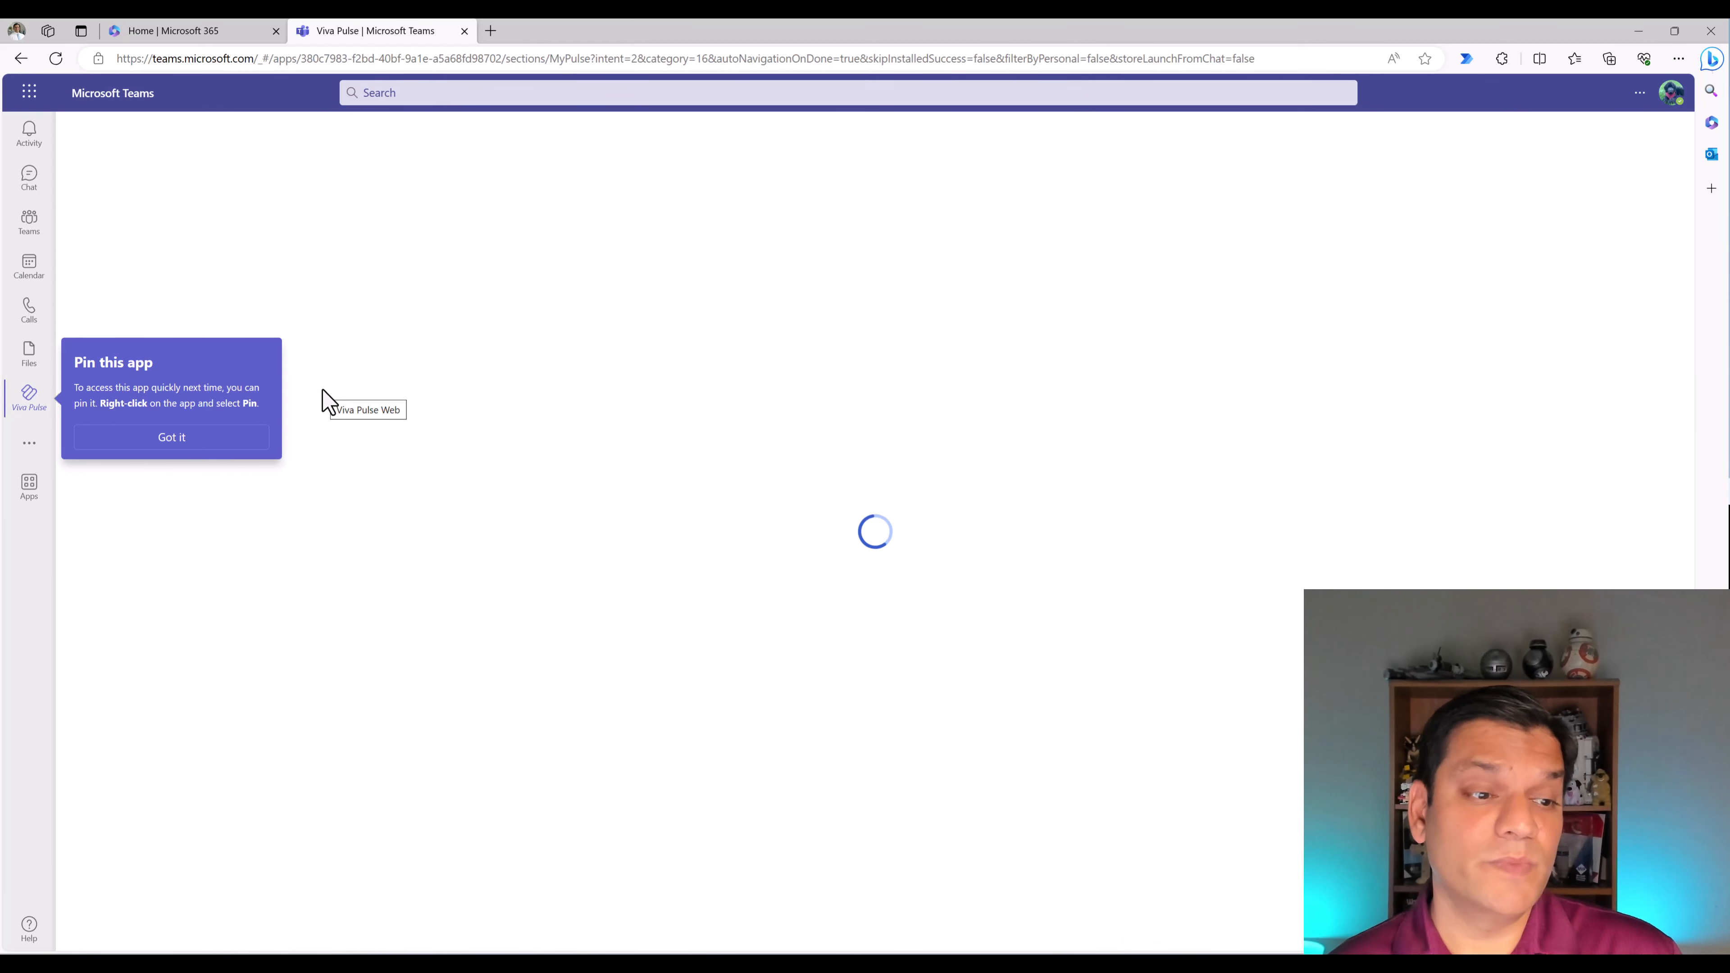
click(235, 439)
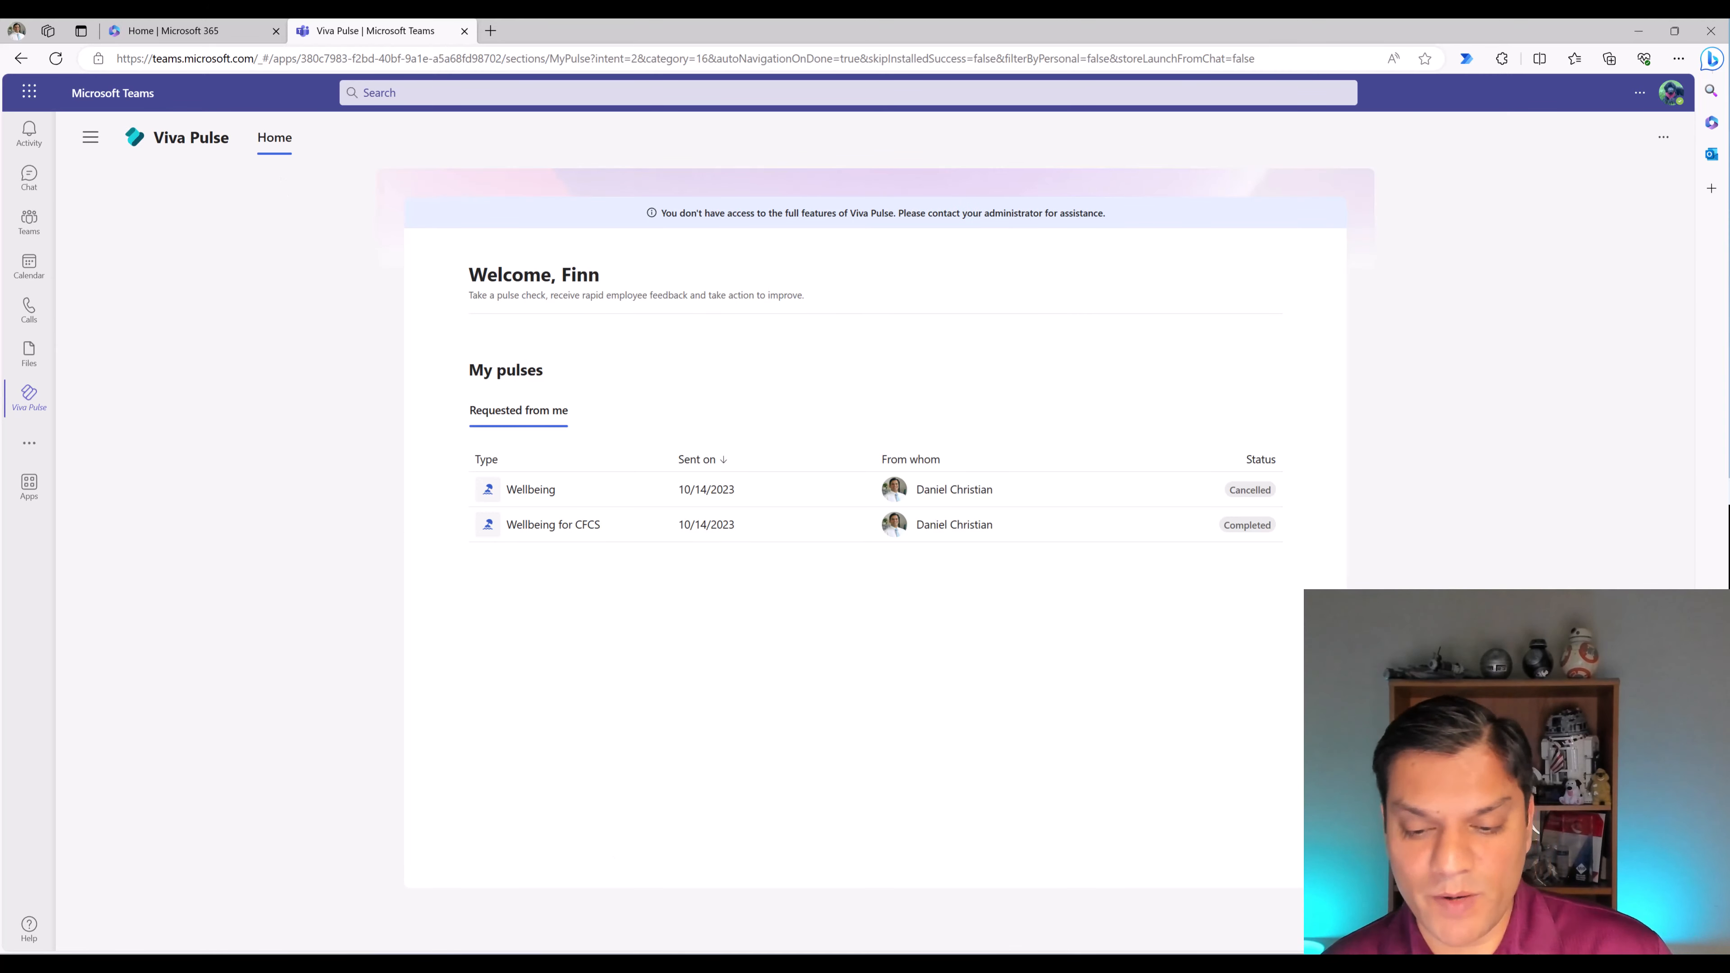
key(alt+Tab)
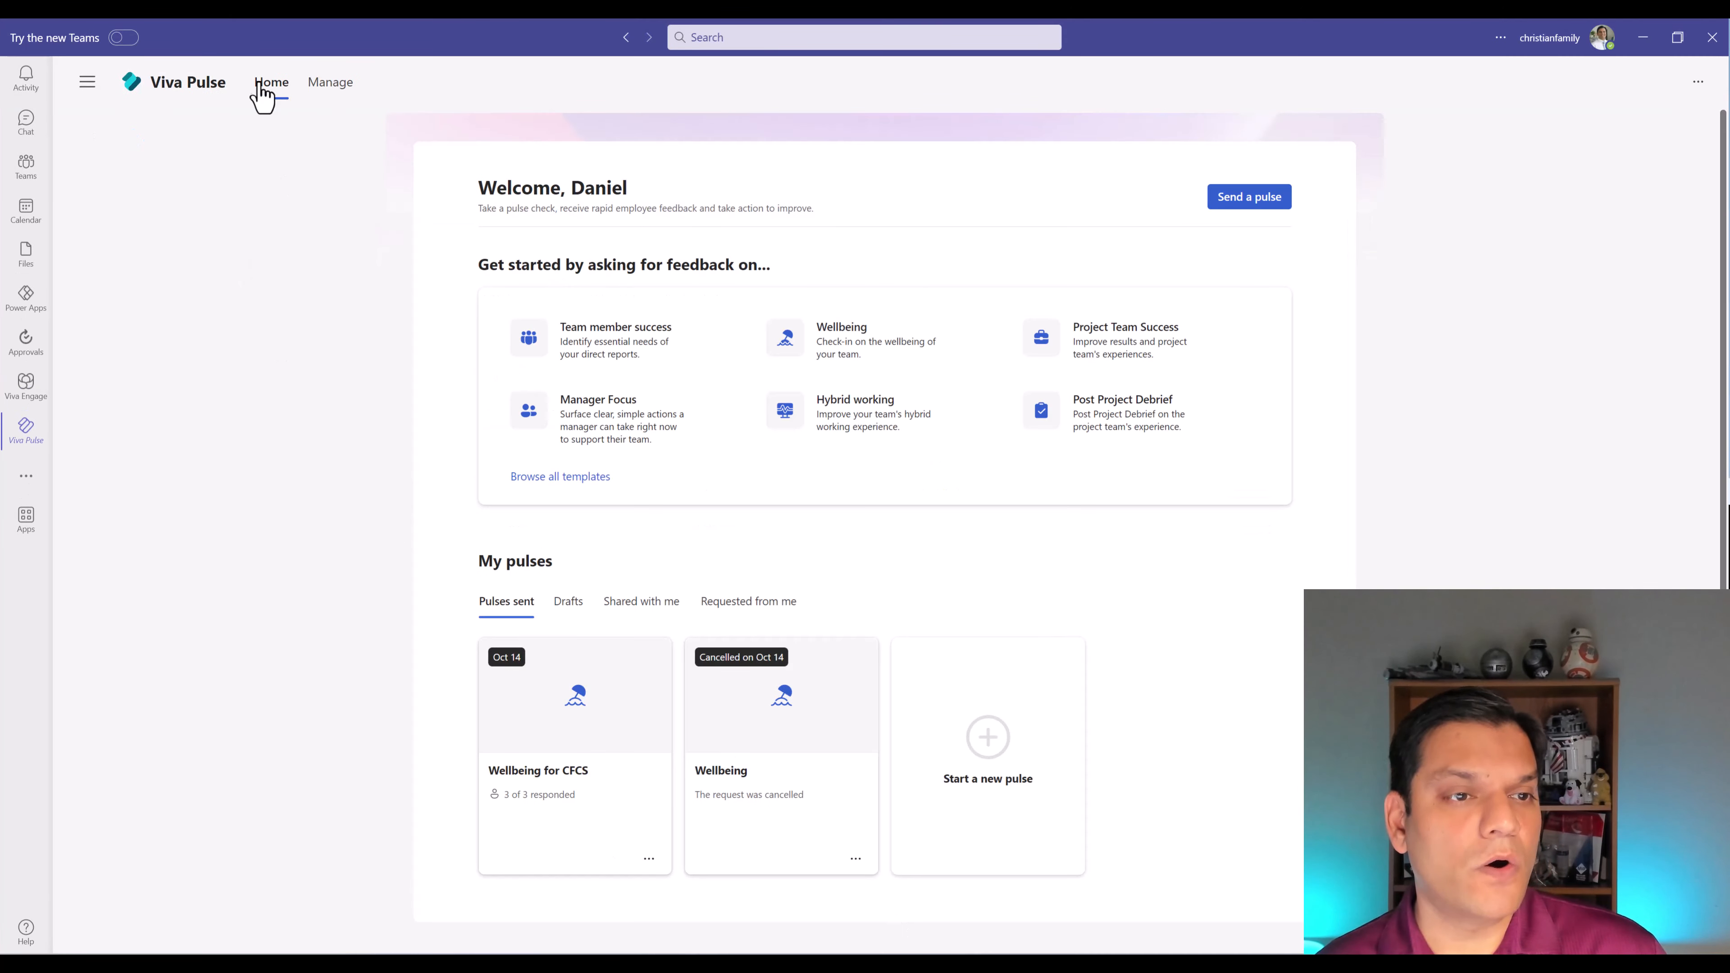